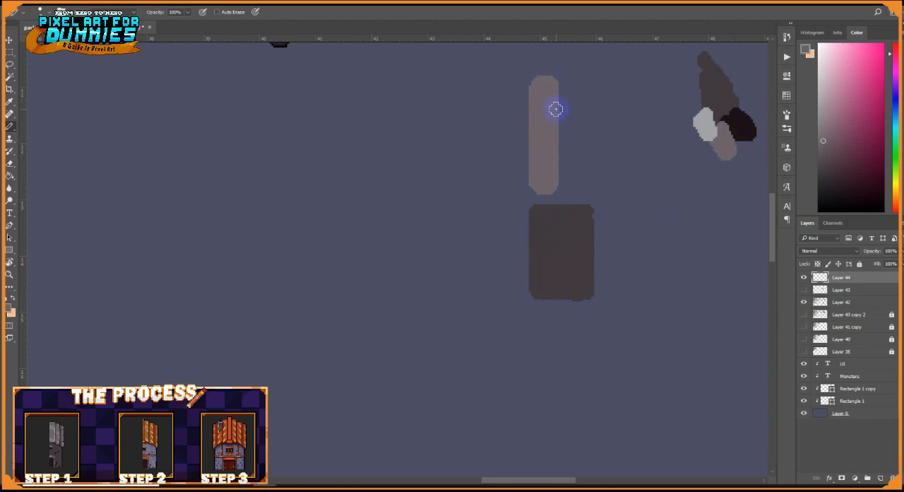
Join the light roof strip to the dark wall block with strokes in the sampled dark brown
left_click_drag(571, 159, 580, 194)
left_click(569, 258, "alt")
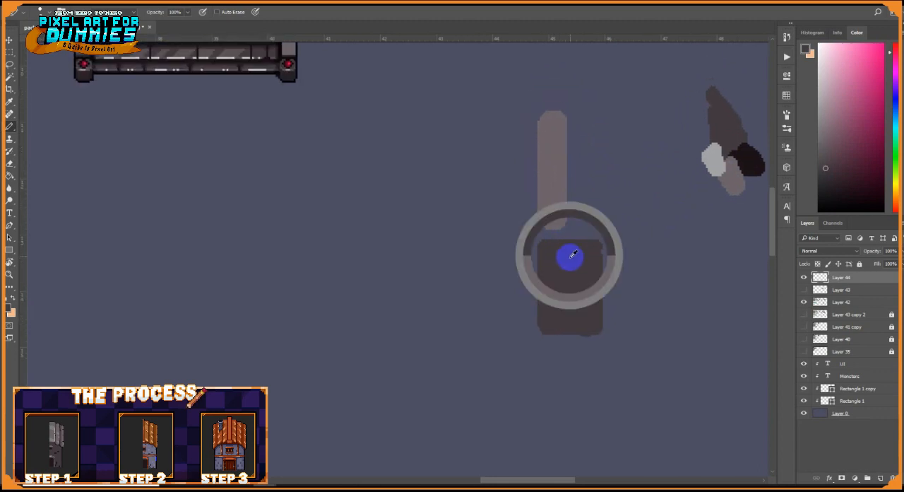
mouse_move(541, 223)
left_mouse_down()
mouse_move(562, 223)
mouse_move(548, 235)
left_mouse_up()
Switch to a thin pencil size and draw a vertical line parallel to the roof strip in its light grey-brown
right_click(604, 203)
left_click(641, 216)
left_click(552, 192, "alt")
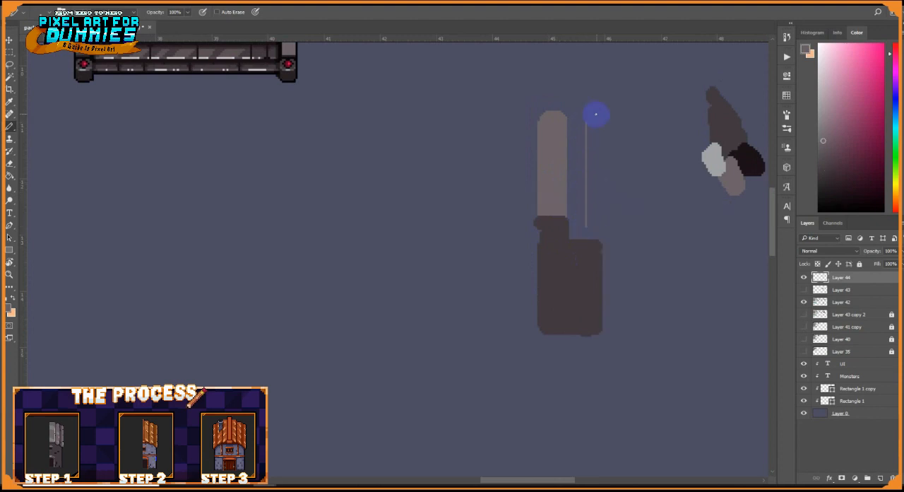
key("ctrl+z")
scroll(613, 134, "up", 8)
Square off the roof strip's upper corners and draw a black outline along its top, stepping down away from the strip
left_click(611, 203, "alt")
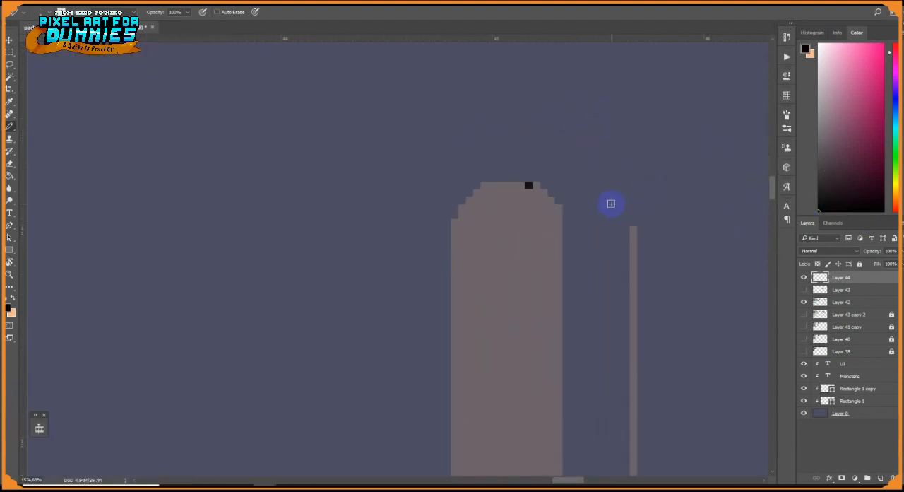
left_click(465, 205, "alt")
left_click_drag(462, 194, 448, 215)
key("e")
left_click(397, 213)
key("b")
left_click(533, 185, "alt")
left_click(544, 186)
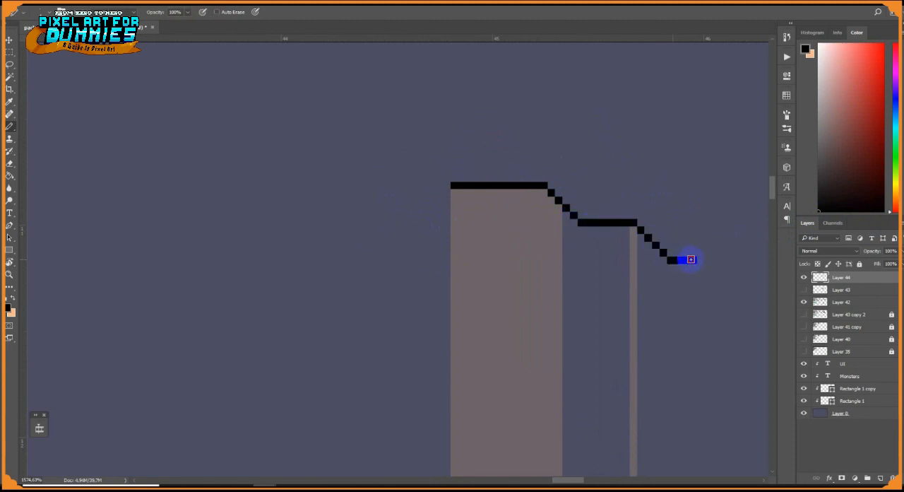
Draw a straight black vertical outline down from the end of the stepped roof line
left_click_drag(690, 259, 581, 134)
left_click(590, 143)
left_click(591, 384, "shift")
left_click_drag(591, 382, 584, 265)
scroll(563, 356, "down", 5)
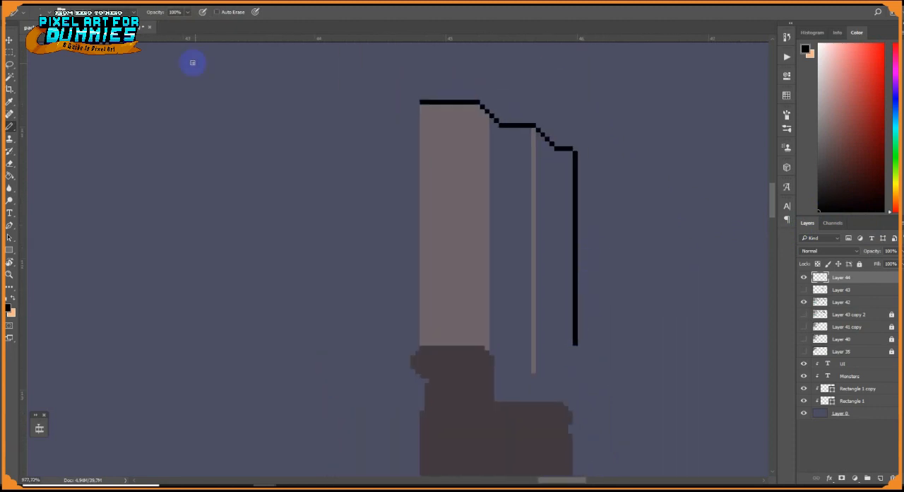
Select the stepped black roof outline and place a copy of it along the roof's lower edge
left_click(9, 52)
scroll(517, 101, "up", 6)
left_click_drag(549, 134, 648, 208)
left_click_drag(483, 134, 550, 150)
left_click_drag(320, 76, 474, 108)
scroll(332, 110, "down", 3)
scroll(373, 110, "up", 3)
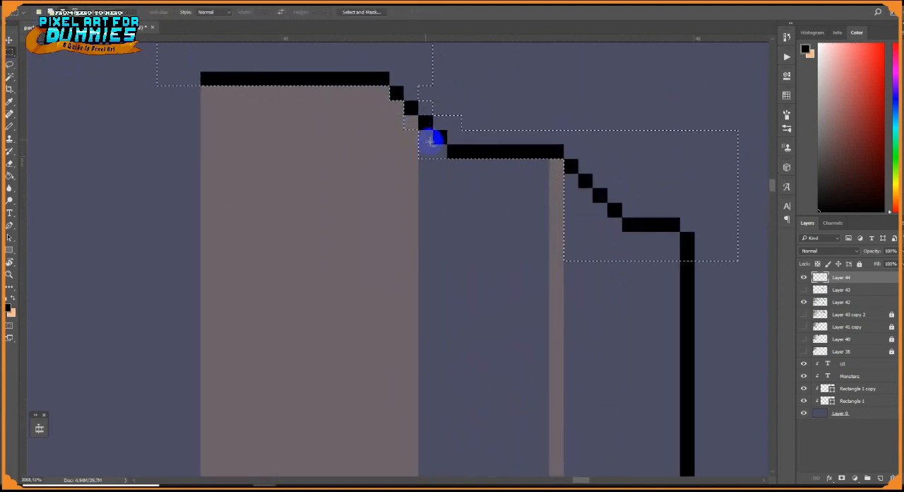
key("v")
scroll(425, 175, "down", 3)
left_click_drag(424, 175, 431, 378)
Clean up the copied lower roof outline with a size 1 eraser and the pencil
scroll(431, 375, "up", 2)
key("e")
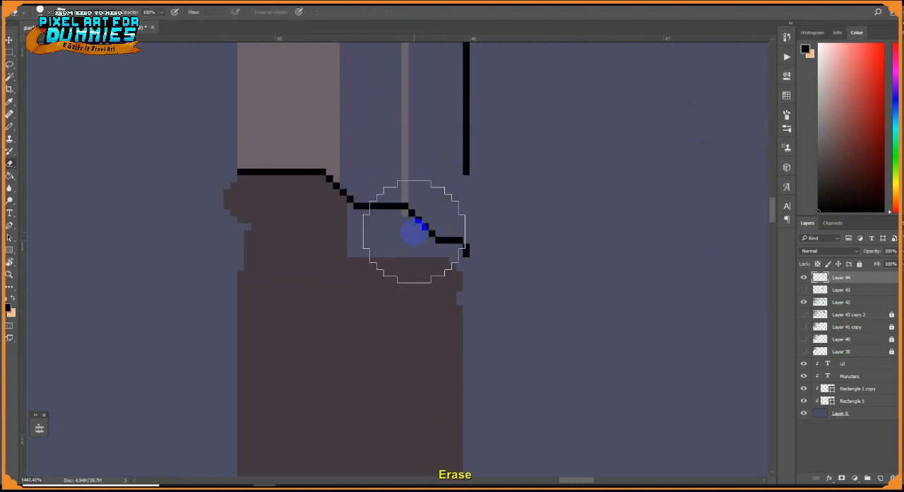
right_click(415, 231)
type("1")
key("Return")
left_click(405, 212)
key("b")
left_click(339, 221, "alt")
left_click_drag(349, 207, 350, 234)
left_click(404, 191, "alt")
Outline a dark doorway at the inner side of the wall and trim the wall's base straight
left_click_drag(262, 374, 312, 301)
mouse_move(291, 327)
left_mouse_down()
mouse_move(338, 318)
mouse_move(393, 257)
mouse_move(383, 420)
mouse_move(345, 425)
mouse_move(351, 255)
mouse_move(352, 418)
mouse_move(402, 243)
mouse_move(408, 255)
mouse_move(398, 252)
mouse_move(413, 251)
mouse_move(403, 421)
left_mouse_up()
left_click(840, 189)
key("e")
key("b")
left_click(556, 412, "alt")
key("e")
left_click_drag(495, 433, 523, 433)
key("b")
Fill the doorway with the very dark brown
key("g")
left_click(376, 253, "alt")
left_click(378, 280)
left_click(401, 289)
Paint a light stepped lintel above the doorway with a mid-tone shadow along its underside
key("b")
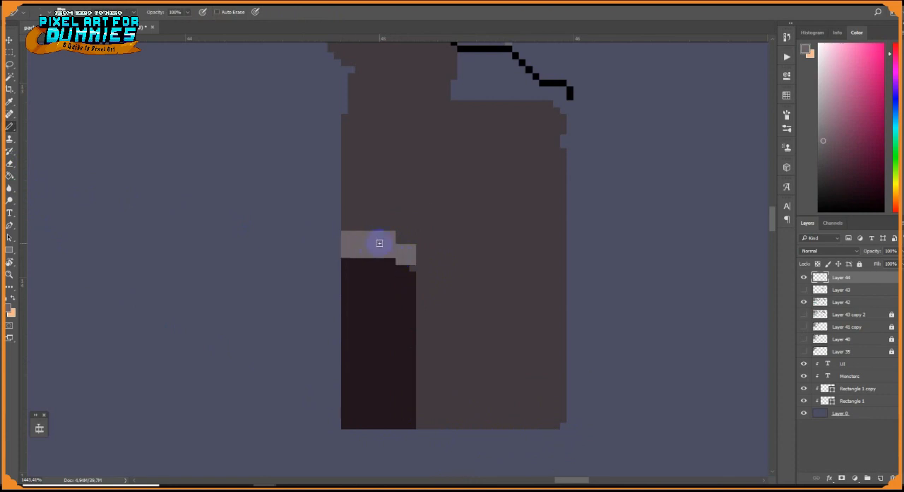
left_click(489, 266, "alt")
left_click_drag(392, 255, 363, 263)
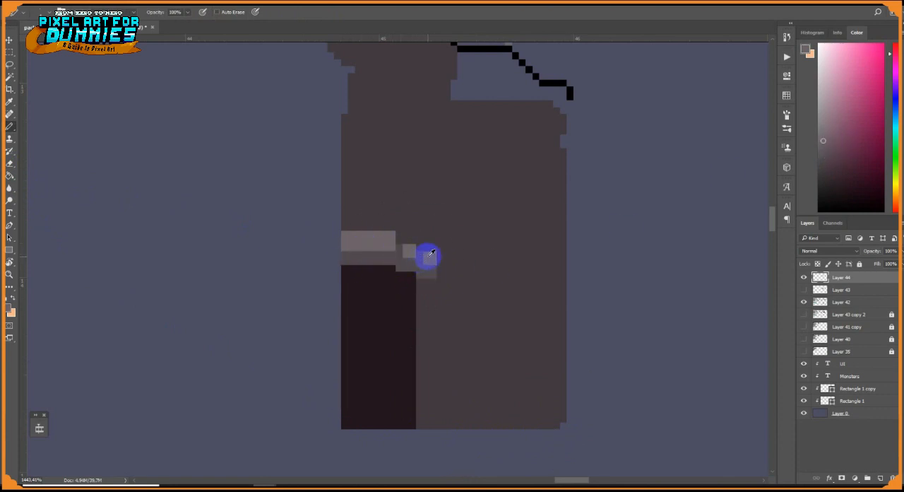
left_click(392, 245, "alt")
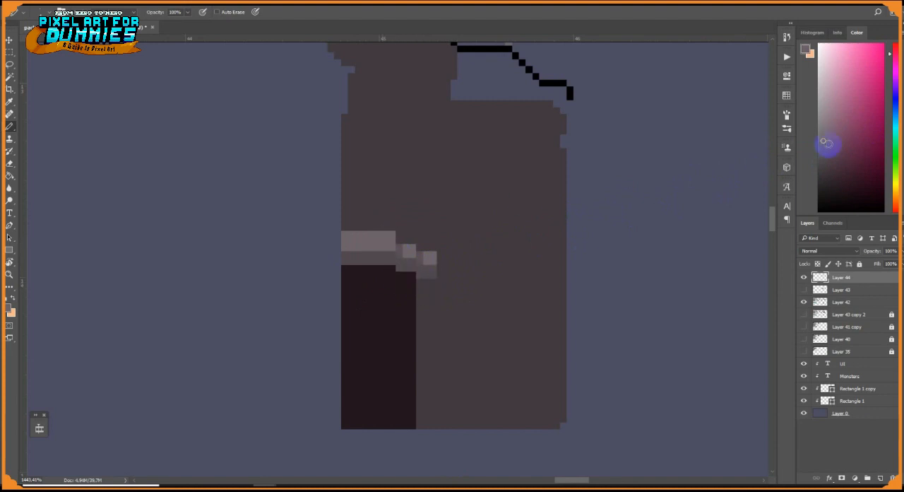
Draw a black outline down the wall's outer edge and connect the roof's outer outline to its lower edge
scroll(382, 243, "down", 2)
left_click_drag(495, 190, 425, 328)
scroll(425, 328, "down", 1)
left_click(443, 225, "alt")
mouse_move(443, 233)
left_mouse_down()
mouse_move(454, 285)
mouse_move(441, 294)
mouse_move(433, 281)
mouse_move(439, 293)
mouse_move(442, 270)
mouse_move(438, 426)
left_mouse_up()
left_click(434, 296, "alt")
left_click(444, 271, "alt")
mouse_move(440, 439)
left_mouse_down()
mouse_move(430, 347)
mouse_move(429, 406)
left_mouse_up()
left_click_drag(438, 212, 426, 400)
Divide the roof with light vertical lines at its steps and fill the middle panel with the light grey-brown
left_click(380, 108, "alt")
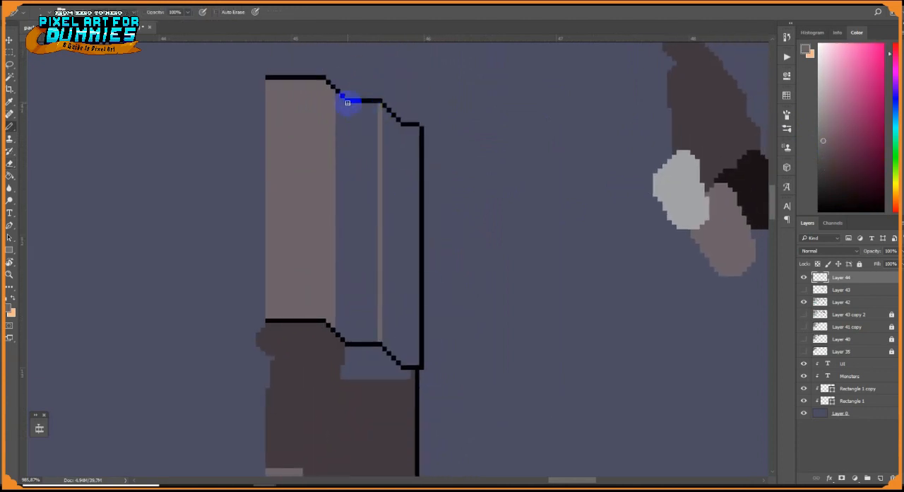
left_click_drag(417, 130, 408, 281)
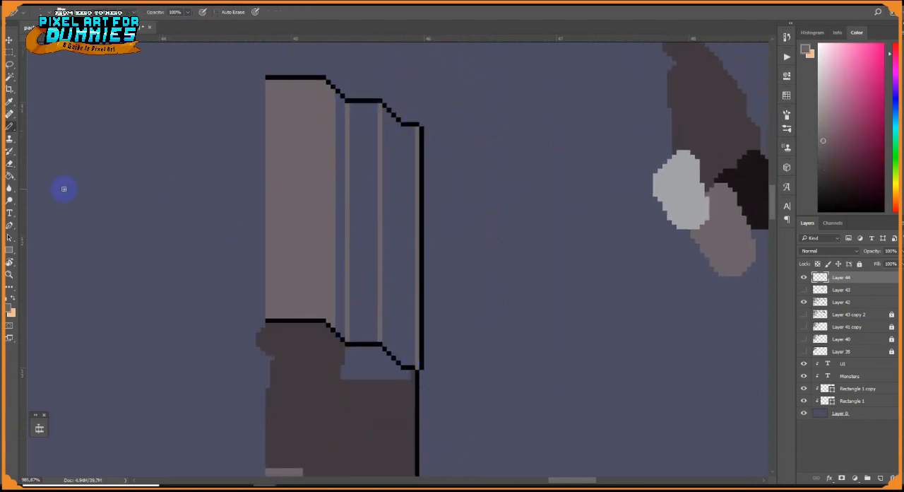
left_click(10, 176)
left_click(364, 217)
left_click(403, 262)
key("ctrl+z")
Choose a darker brown and fill the two recessed roof strips, widening the one beside the first panel
left_click(721, 142, "alt")
left_click(825, 163)
left_click(399, 243)
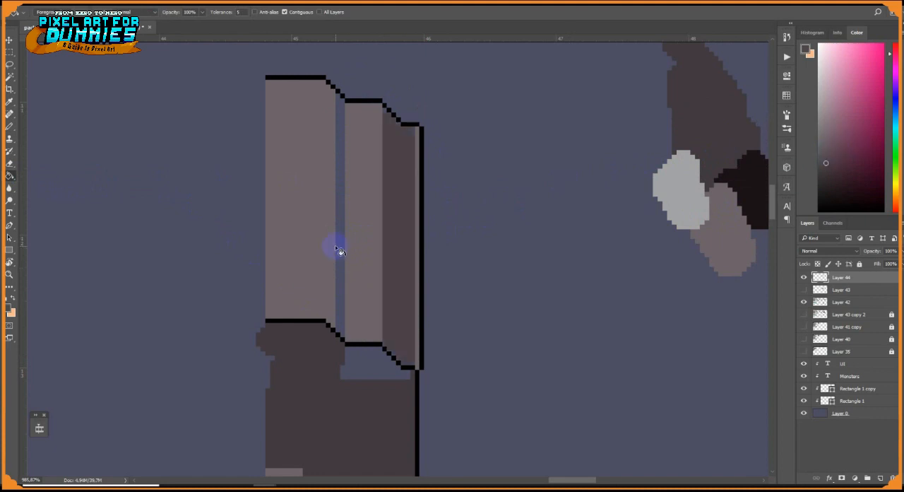
left_click(339, 250)
key("b")
left_click_drag(332, 320, 335, 95)
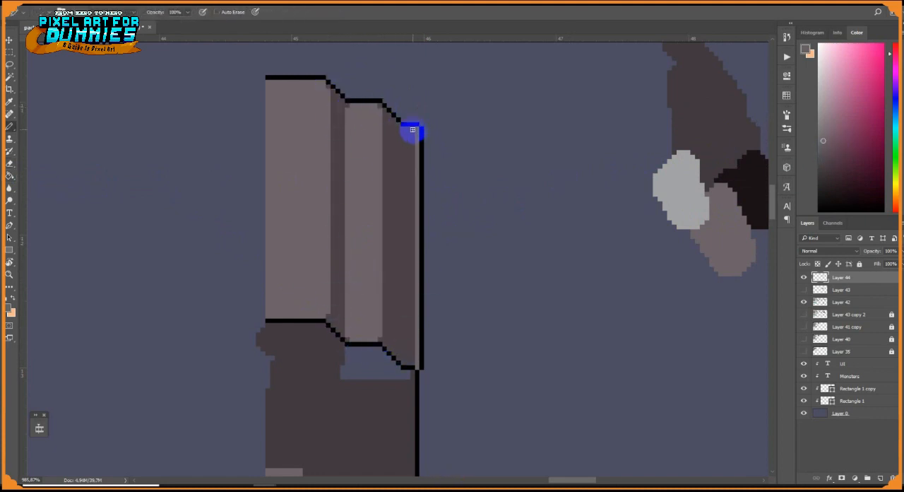
Widen the light strip along the roof's outer edge
left_click_drag(412, 130, 413, 363)
left_click(414, 368, "alt")
left_click(416, 367)
Fill the gap in the wall under the roof with the dark wall colour
left_click(410, 381, "alt")
key("g")
left_click(367, 357)
left_click(362, 335, "alt")
key("e")
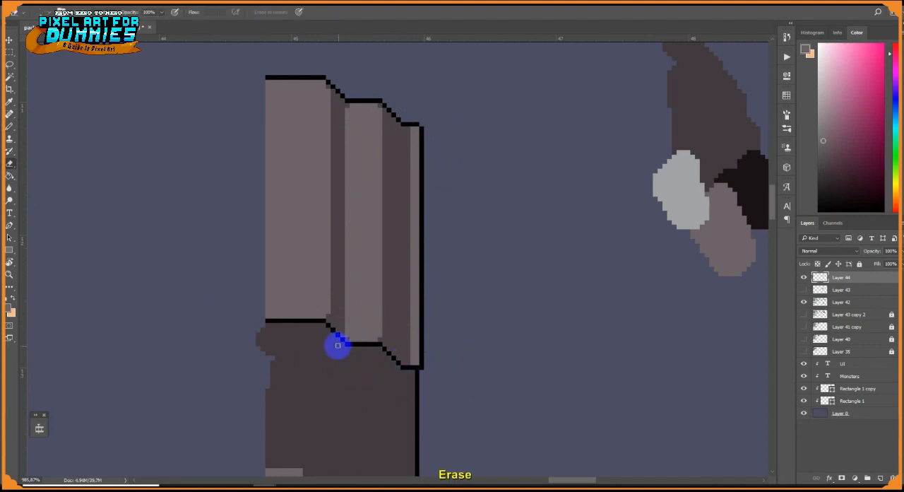
Straighten the wall's inner edge by filling the notch and erasing the protruding pixels
key("b")
mouse_move(274, 358)
left_mouse_down()
mouse_move(313, 272)
mouse_move(298, 337)
left_mouse_up()
left_click(312, 273, "alt")
key("e")
key("b")
left_click_drag(302, 273, 303, 375)
key("e")
left_click_drag(298, 337, 295, 262)
Paint a light lintel on the upper wall with a very dark window filled in beneath it
key("b")
left_click(313, 287, "alt")
mouse_move(325, 291)
left_mouse_down()
mouse_move(314, 294)
mouse_move(327, 323)
left_mouse_up()
left_click(322, 440, "alt")
key("g")
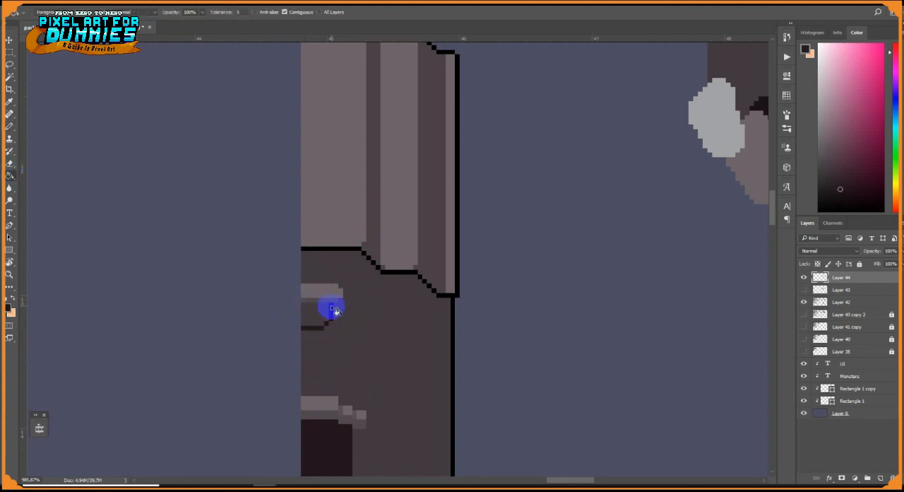
left_click(326, 311)
Move the roof's black outer outline slightly outward and widen the light strip beside it
left_click_drag(351, 359, 417, 234)
scroll(418, 236, "down", 3)
left_click_drag(423, 191, 424, 253)
scroll(426, 253, "down", 1)
scroll(413, 263, "up", 2)
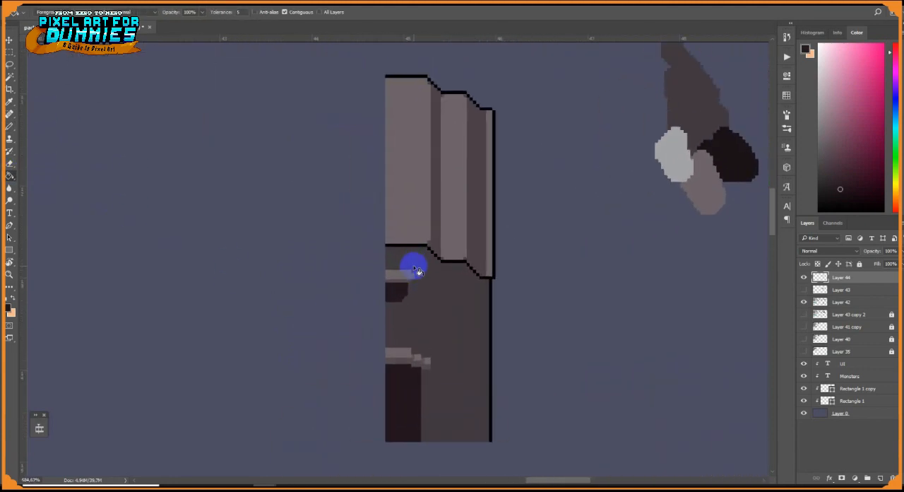
key("b")
left_click(489, 284, "alt")
left_click(491, 272, "alt")
mouse_move(493, 273)
left_mouse_down()
mouse_move(486, 152)
mouse_move(490, 112)
left_mouse_up()
left_click(490, 110, "alt")
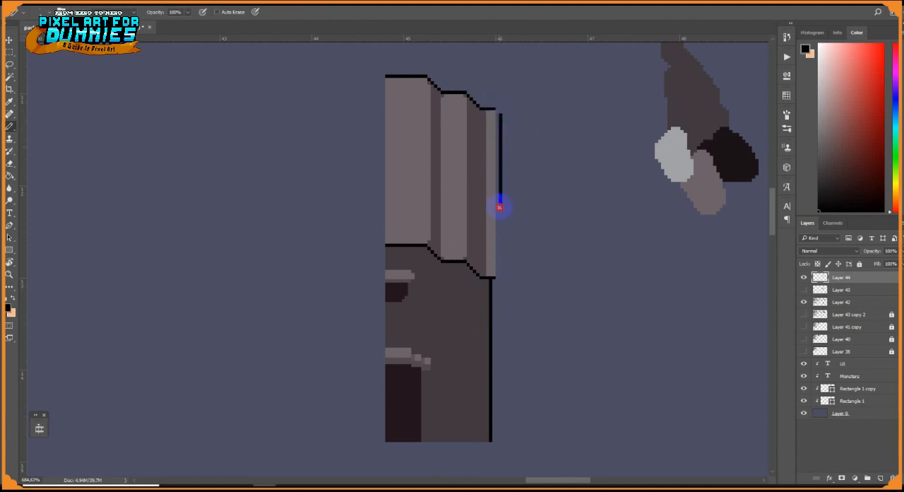
left_click(497, 281)
Extend the roof's outer outline slightly below the eave and join it to the lower outline with a corner pixel
scroll(516, 275, "up", 5)
left_click(459, 274, "alt")
mouse_move(470, 282)
left_mouse_down()
mouse_move(469, 224)
mouse_move(494, 466)
left_mouse_up()
mouse_move(495, 424)
left_mouse_down()
mouse_move(496, 137)
mouse_move(487, 219)
left_mouse_up()
left_click(501, 144, "alt")
left_click(475, 328, "alt")
Add light grey highlights to the roof panel edges and to the window and door lintels
left_click_drag(290, 235, 287, 268)
left_click(299, 258)
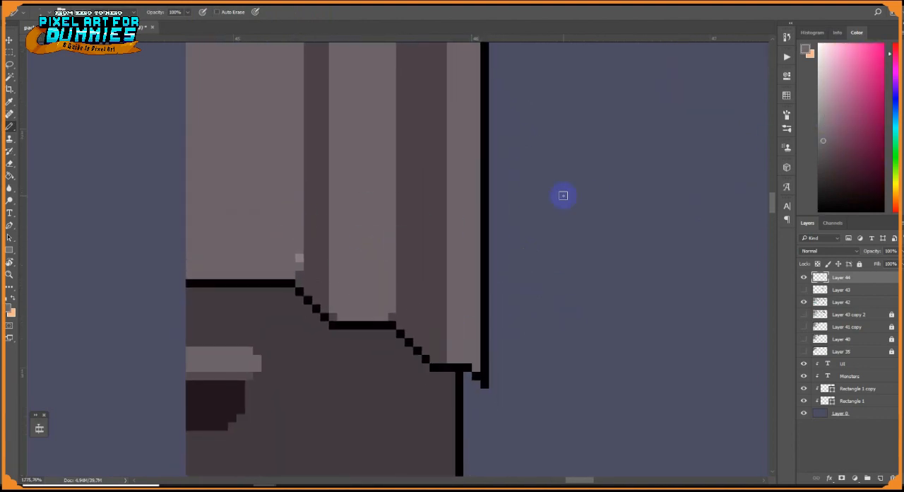
scroll(674, 200, "down", 6)
left_click_drag(653, 201, 598, 206)
left_click(697, 164, "alt")
scroll(500, 207, "up", 3)
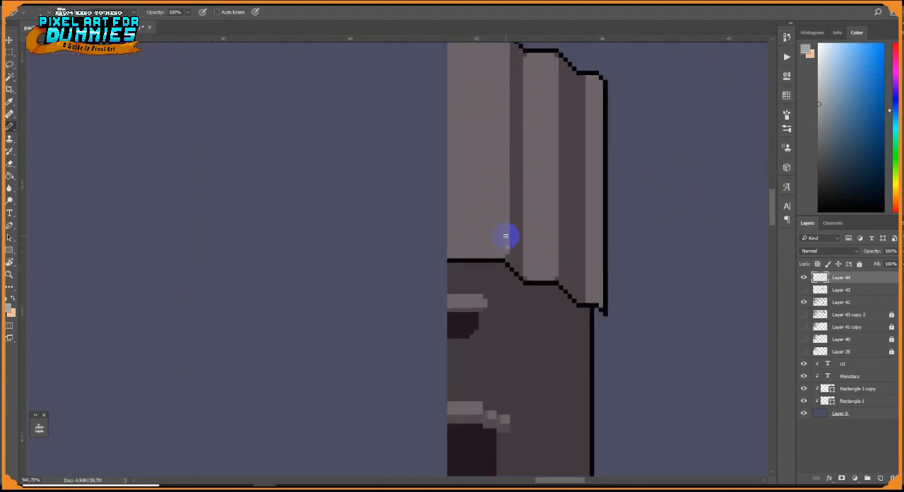
scroll(456, 410, "up", 2)
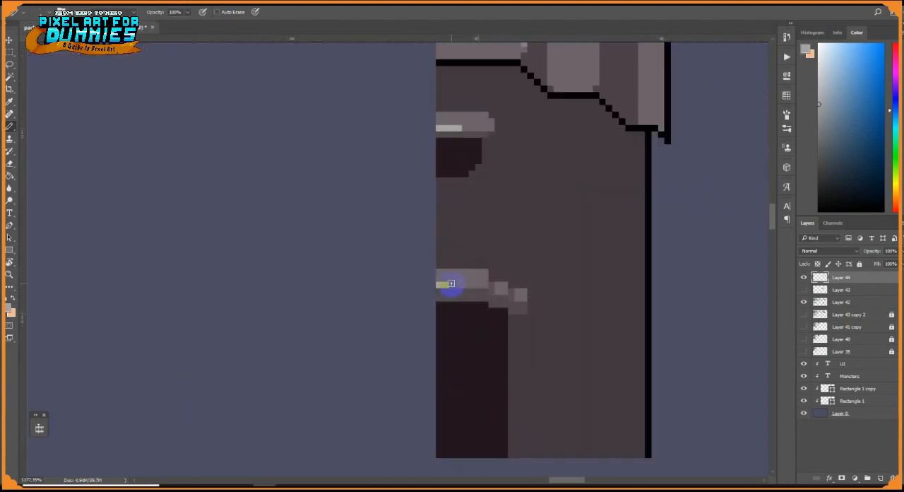
scroll(558, 282, "up", 1)
Paint two small very dark bricks on the wall between the window and the doorway
left_click(488, 325, "alt")
mouse_move(595, 191)
left_mouse_down()
mouse_move(573, 202)
mouse_move(603, 191)
left_mouse_up()
left_click_drag(557, 215, 518, 215)
left_click(550, 206, "alt")
mouse_move(556, 214)
left_mouse_down()
mouse_move(557, 239)
mouse_move(533, 239)
left_mouse_up()
left_click(524, 224, "alt")
Paint a light sill beneath the window and fill out the lower corner of its dark opening
left_click(469, 105, "alt")
mouse_move(444, 158)
left_mouse_down()
mouse_move(458, 165)
mouse_move(416, 170)
left_mouse_up()
left_click(452, 95, "alt")
left_click(454, 143, "alt")
left_click(454, 151)
left_click(461, 143)
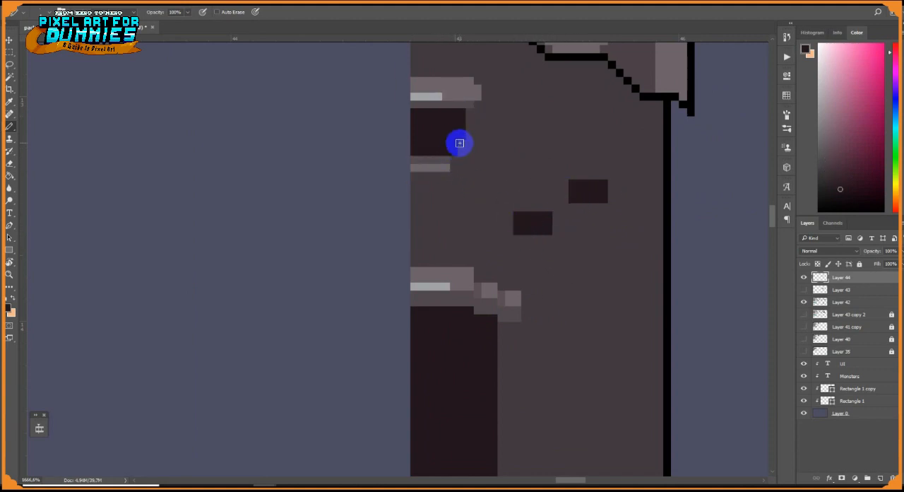
Lengthen the window sill and touch up the window lintel's highlight with the door lintel's light grey
left_click(442, 170, "alt")
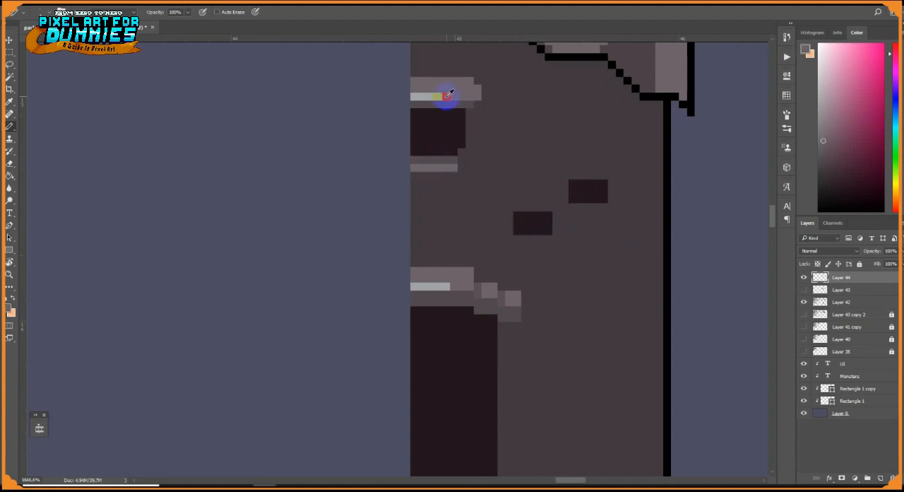
left_click(438, 284, "alt")
left_click_drag(438, 97, 445, 96)
Paint small dark marks on the shaded strips of the roof
scroll(456, 120, "down", 8)
scroll(470, 110, "up", 4)
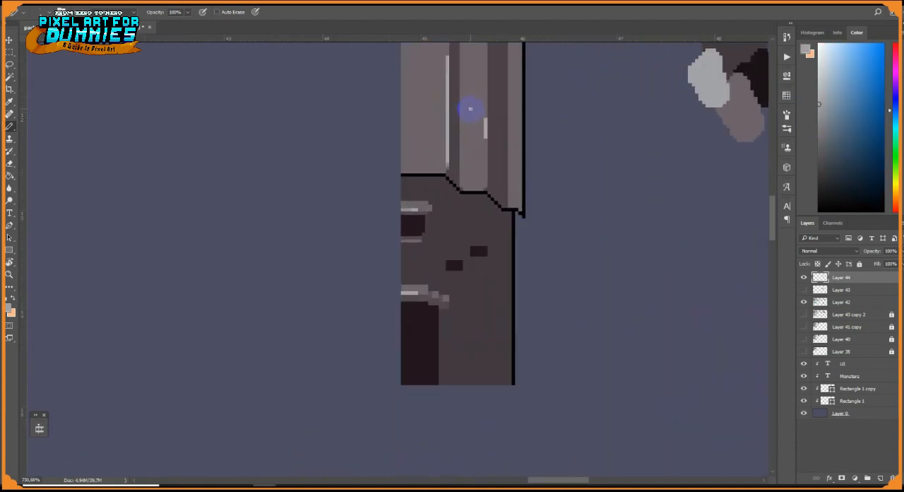
scroll(471, 109, "up", 4)
left_click_drag(491, 250, 460, 422)
left_click(460, 421, "alt")
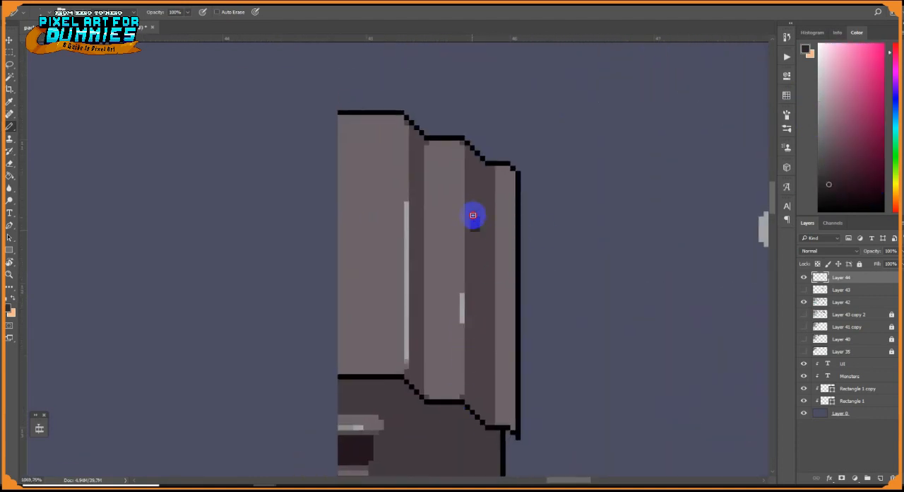
left_click(486, 366)
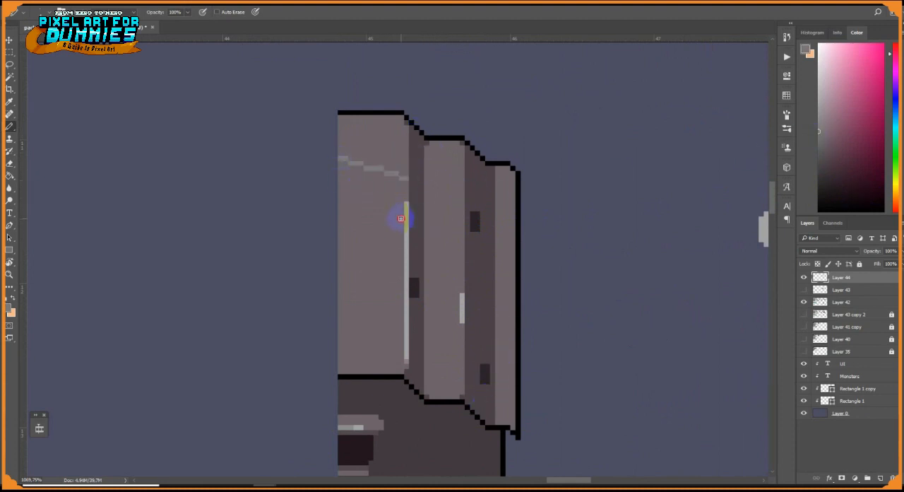
Fill the wide roof panel below its jagged line with the sampled grey
left_click(11, 176)
left_click(385, 195)
key("b")
Paint two small very dark bricks near the wall's base beside the doorway
left_click_drag(451, 378, 496, 195)
left_click(494, 305, "alt")
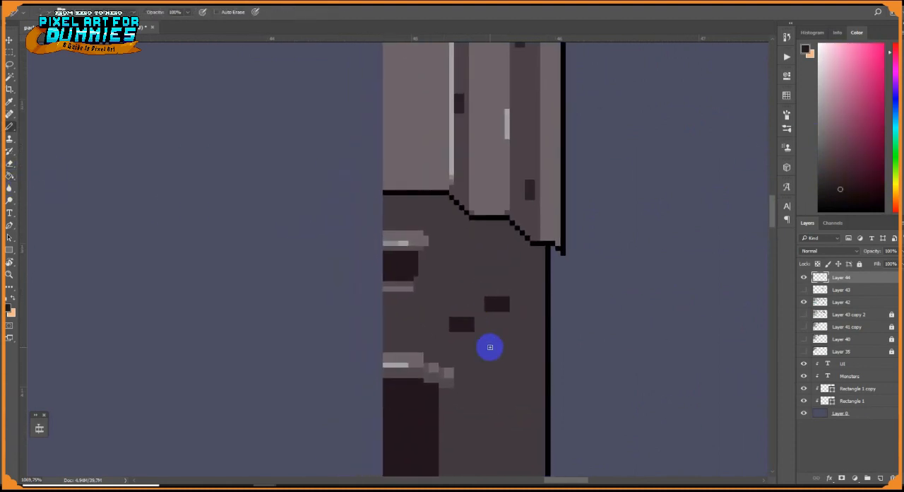
left_click_drag(488, 346, 478, 234)
mouse_move(453, 360)
left_mouse_down()
mouse_move(449, 374)
mouse_move(455, 360)
left_mouse_up()
left_click_drag(498, 384, 498, 370)
left_click(506, 376, "alt")
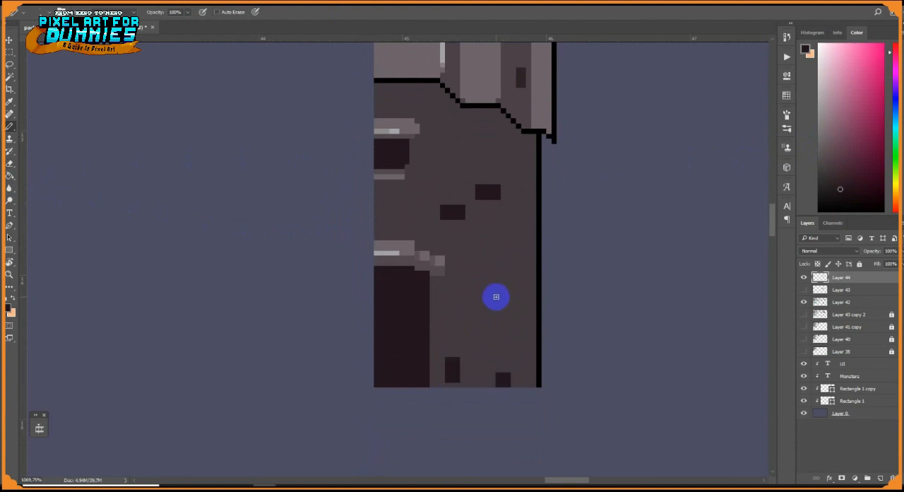
Paint another very dark vertical brick above the two by the wall's base and round off the doorway's upper corner
mouse_move(496, 297)
left_mouse_down()
mouse_move(488, 284)
mouse_move(488, 303)
left_mouse_up()
mouse_move(463, 348)
left_mouse_down()
mouse_move(479, 327)
mouse_move(465, 325)
mouse_move(472, 348)
left_mouse_up()
left_click(482, 356, "alt")
mouse_move(488, 303)
left_mouse_down()
mouse_move(489, 289)
mouse_move(497, 302)
left_mouse_up()
left_click(457, 360, "alt")
left_click_drag(498, 369, 509, 372)
mouse_move(448, 295)
left_mouse_down()
mouse_move(509, 351)
mouse_move(485, 330)
mouse_move(456, 330)
mouse_move(476, 325)
left_mouse_up()
left_click(509, 351, "alt")
left_click(486, 335)
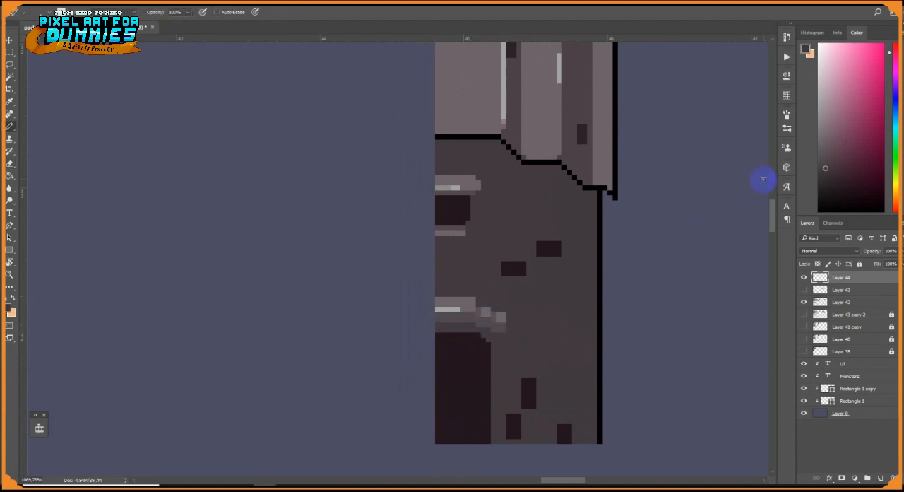
Fill the roof panels' slanted reflection bands with grey and add small dark notches along the panel edges
scroll(763, 180, "down", 5)
scroll(763, 179, "up", 5)
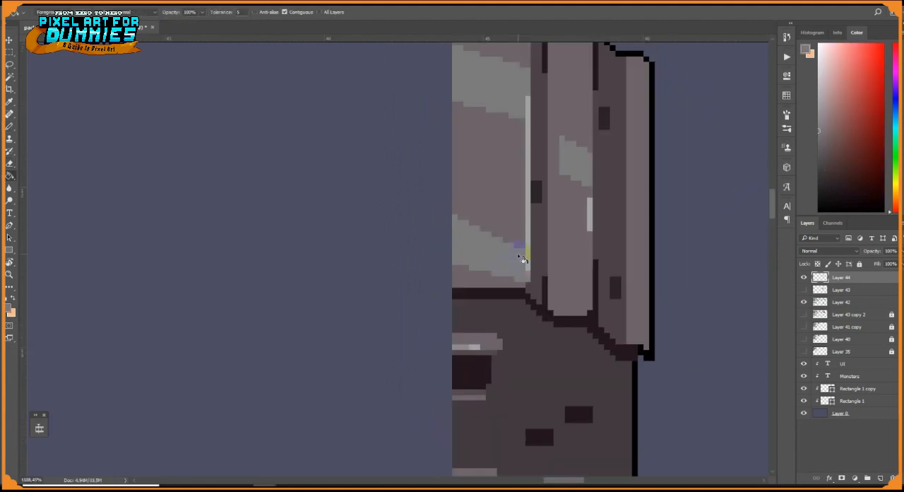
left_click(593, 248, "alt")
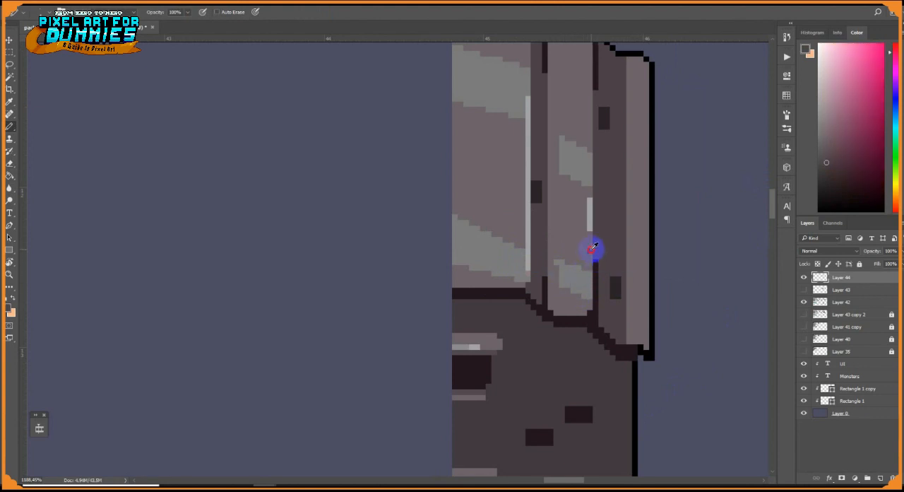
scroll(591, 135, "up", 3)
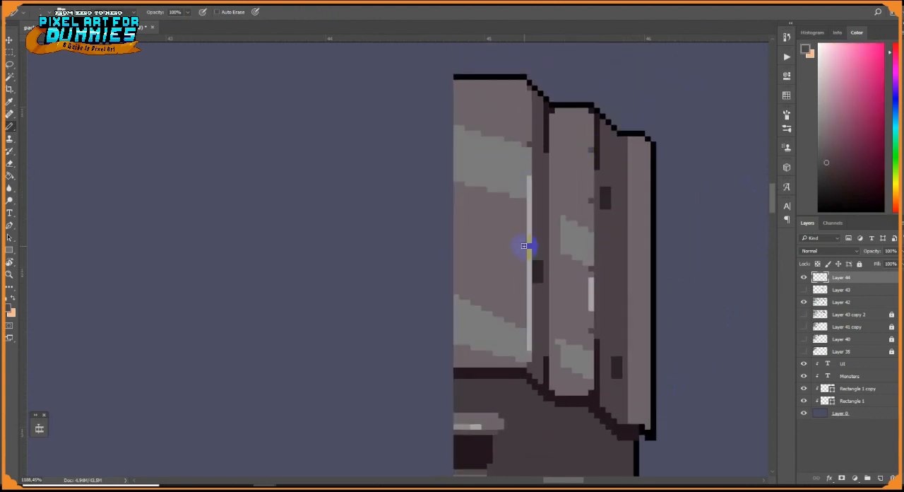
Break the roof's outer black outline into planks with short black notches and erased pixels, and reshape its lower corner
left_click(652, 263, "alt")
left_click_drag(651, 263, 642, 262)
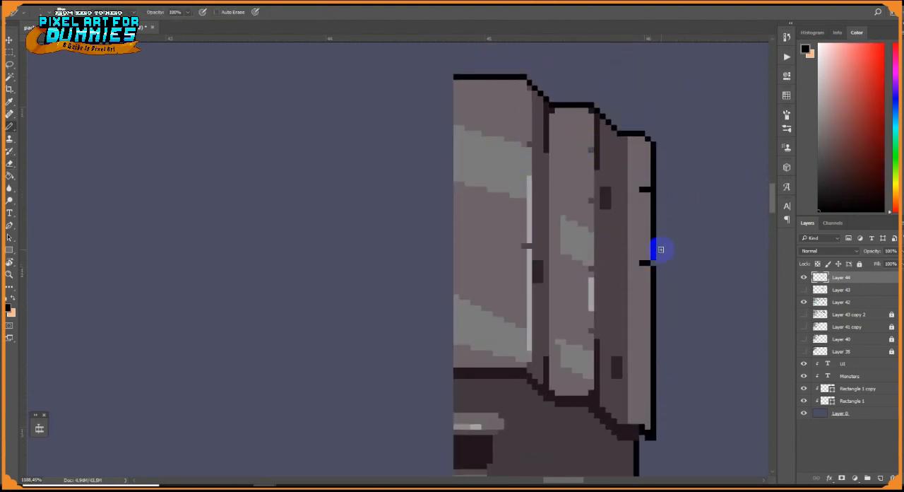
key("e")
left_click(654, 189)
left_click(652, 354)
key("b")
left_click_drag(647, 353, 642, 353)
mouse_move(649, 431)
left_mouse_down()
mouse_move(653, 345)
mouse_move(646, 357)
left_mouse_up()
left_click(646, 339, "alt")
left_click(630, 336, "alt")
key("e")
left_click(656, 351)
key("b")
left_click(658, 345, "alt")
left_click(645, 351, "alt")
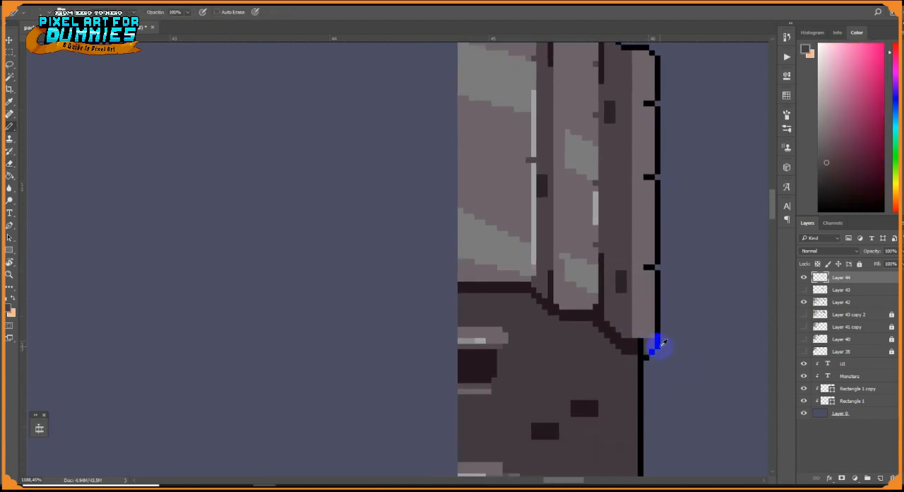
Paint a light grey highlight near the lower end of the roof's outermost strip
left_click(649, 338, "alt")
left_click(525, 248, "alt")
mouse_move(652, 325)
left_mouse_down()
mouse_move(654, 279)
mouse_move(653, 321)
left_mouse_up()
left_click(591, 284, "alt")
left_click_drag(653, 286, 647, 385)
left_click(647, 352, "alt")
scroll(636, 316, "down", 5)
scroll(634, 318, "up", 3)
left_click_drag(635, 320, 603, 252)
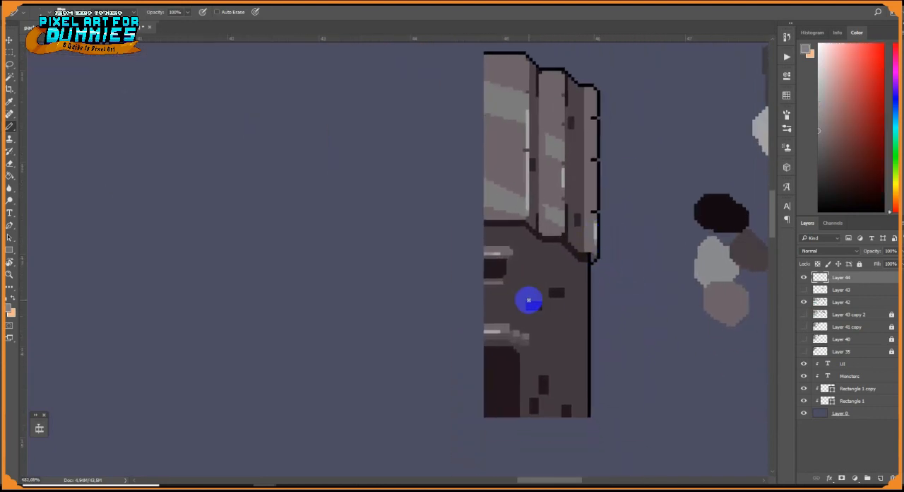
Erase the lowest pixel row beneath the doorway
scroll(529, 300, "up", 5)
left_click_drag(530, 360, 568, 281)
key("e")
left_click_drag(553, 408, 503, 410)
key("b")
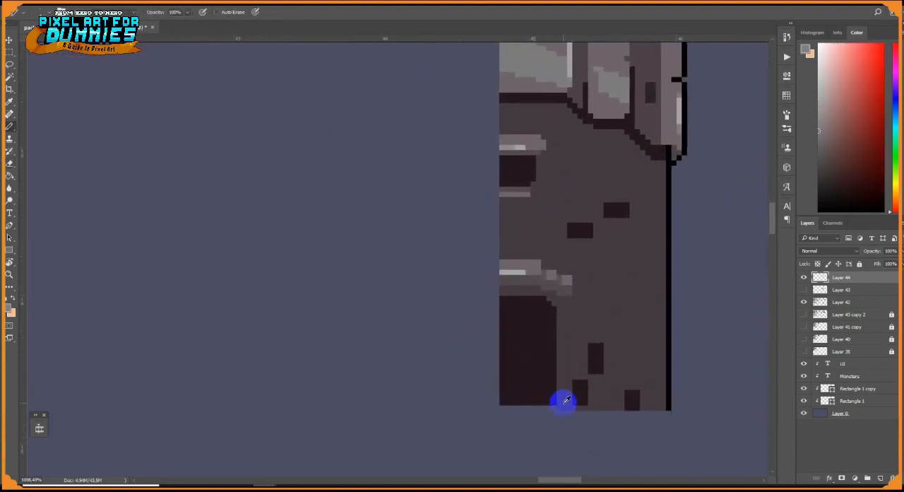
Paint a grey frame down the doorway's side with a darker upper end and a small light grey highlight
left_click(570, 278, "alt")
left_click_drag(560, 317, 561, 397)
left_click(567, 291, "alt")
left_click_drag(564, 317, 564, 325)
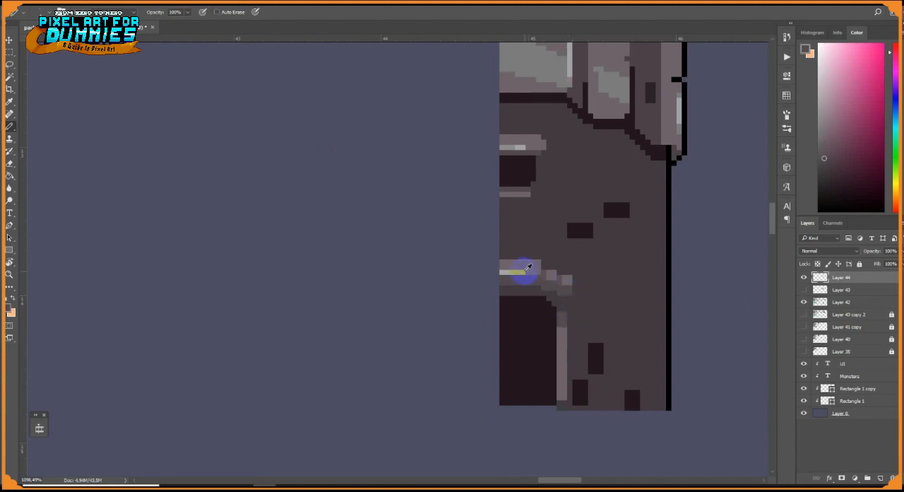
left_click(524, 271, "alt")
left_click_drag(564, 356, 564, 366)
left_click(557, 310, "alt")
left_click(564, 334, "alt")
left_click_drag(559, 319, 558, 330)
left_click_drag(560, 402, 564, 407)
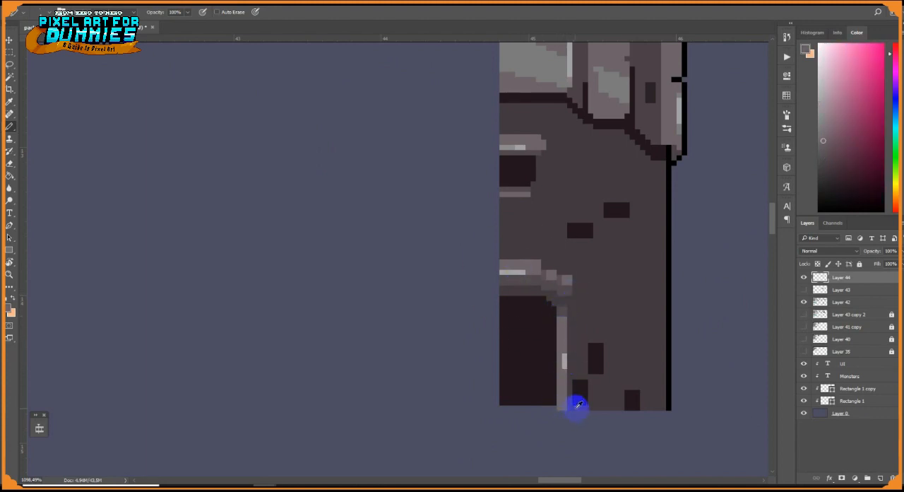
Draw a very dark vertical line just inside the wall's black outer outline
left_click(658, 154, "alt")
mouse_move(667, 220)
left_mouse_down()
mouse_move(646, 273)
mouse_move(642, 259)
left_mouse_up()
left_click_drag(639, 205, 636, 438)
scroll(614, 365, "down", 5, "alt")
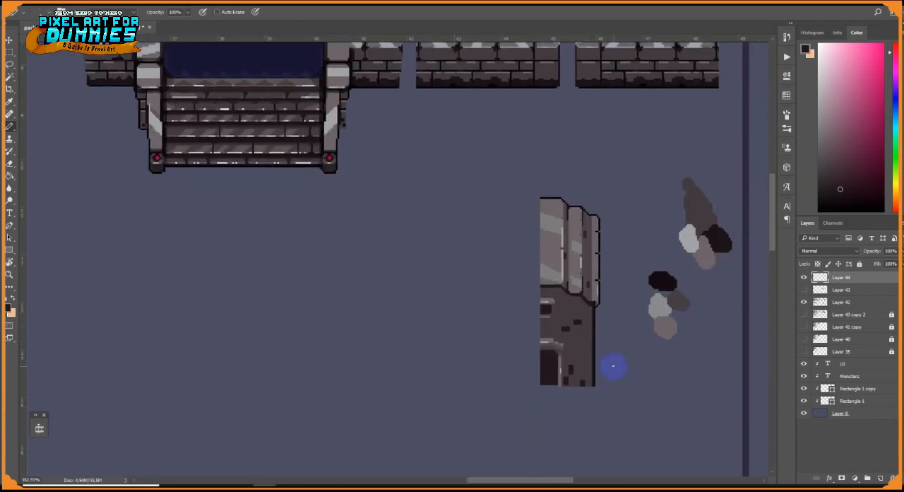
scroll(584, 317, "up", 2, "alt")
scroll(597, 272, "up", 1, "alt")
mouse_move(597, 272)
left_mouse_down()
mouse_move(573, 240)
mouse_move(559, 256)
left_mouse_up()
scroll(504, 360, "down", 2, "alt")
left_click_drag(503, 360, 428, 287)
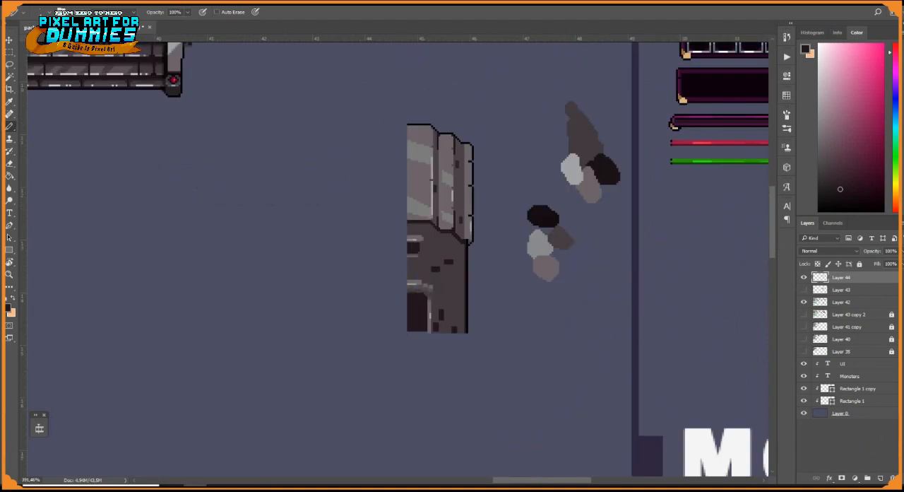
Enlarge the pencil brush and place an orange swatch next to the grey palette swatches
left_click(677, 245, "alt")
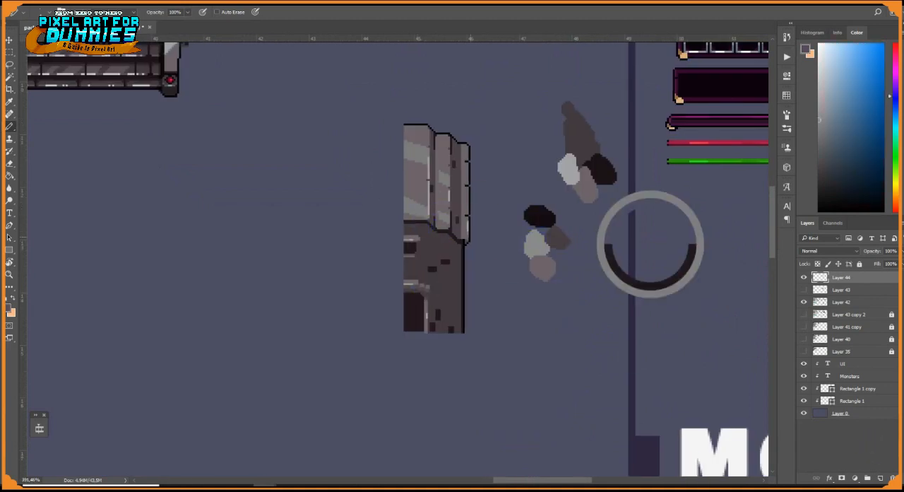
left_click_drag(678, 244, 493, 244)
right_click(358, 135)
left_click_drag(412, 158, 420, 158)
left_click(491, 125, "alt")
right_click(382, 203)
left_click(443, 226)
left_click(375, 270)
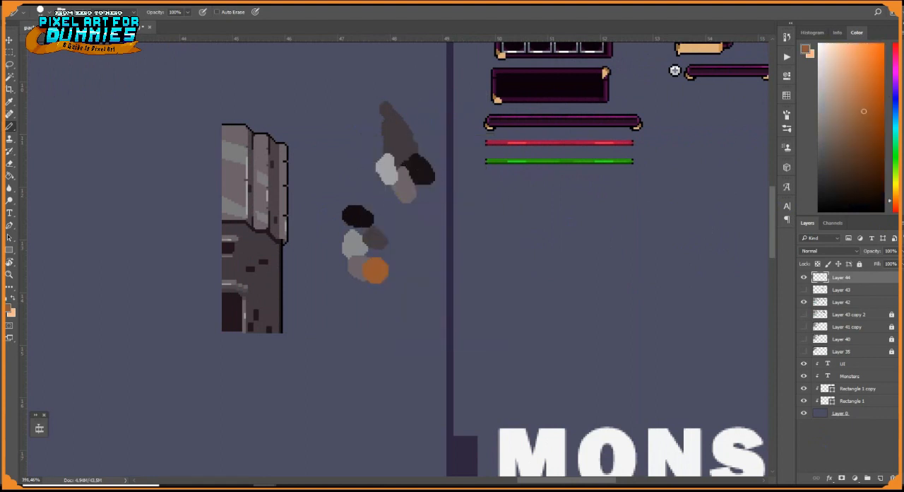
Add periwinkle, dusty red, light yellow and lavender swatches to the palette
left_click(491, 126, "alt")
left_click(515, 52, "alt")
left_click(387, 223)
left_click(491, 126, "alt")
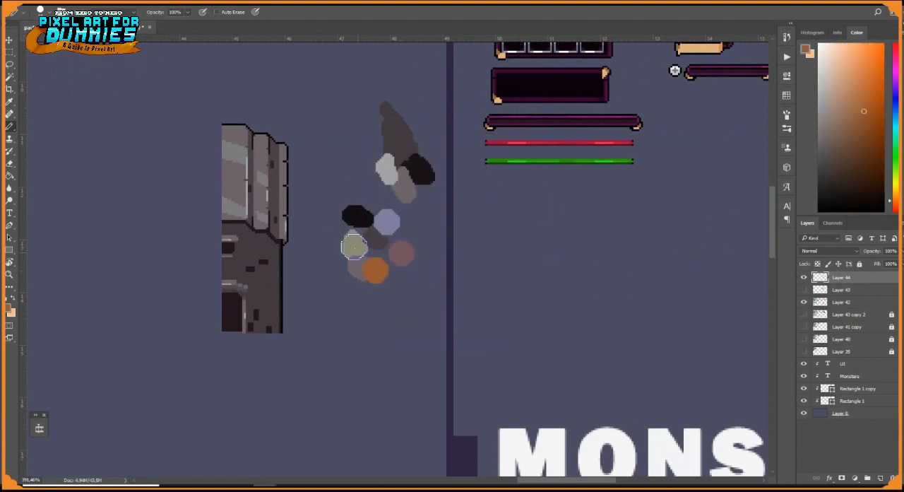
left_click(397, 278)
left_click(497, 99, "alt")
left_click(514, 51, "alt")
left_click(410, 231)
Create a new layer above the house layer and clip it to the house
scroll(323, 229, "up", 3)
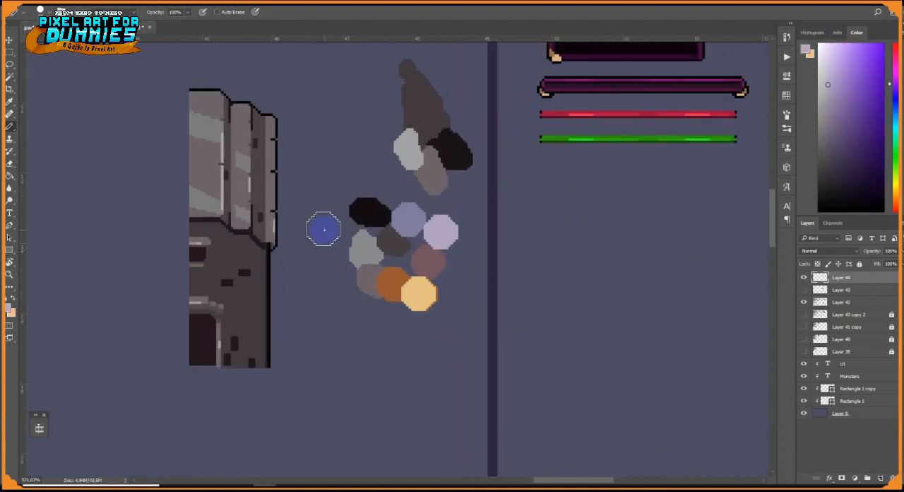
left_click_drag(338, 227, 453, 294)
left_click(882, 479)
key("ctrl+alt+g")
Cover the whole roof with the sampled orange on the clipped layer, painting its edges and filling the interior
left_click(531, 288, "alt")
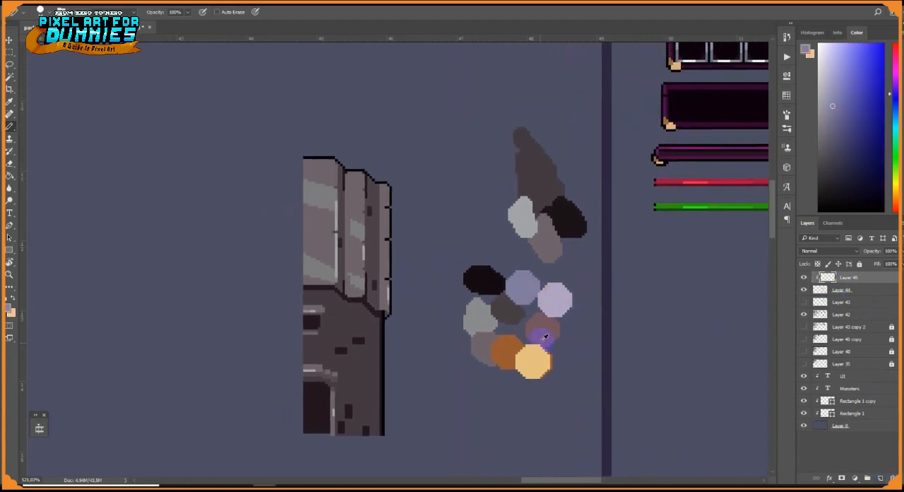
left_click(516, 347, "alt")
mouse_move(307, 170)
left_mouse_down()
mouse_move(333, 176)
mouse_move(395, 281)
left_mouse_up()
scroll(396, 280, "up", 6)
right_click(397, 278)
left_click(473, 285)
left_click_drag(367, 329, 305, 300)
key("g")
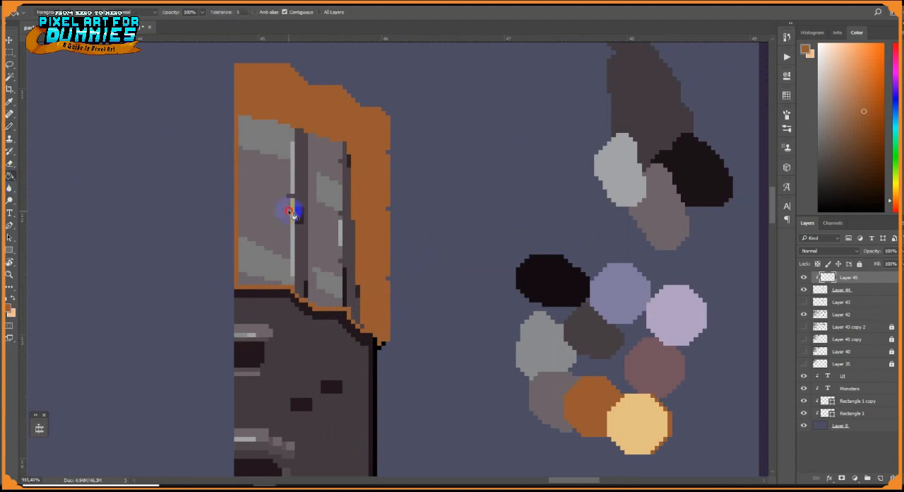
left_click(293, 208)
Set the clipped layer's blend mode to Color and raise its opacity to the maximum
left_click(830, 251)
left_click(830, 423)
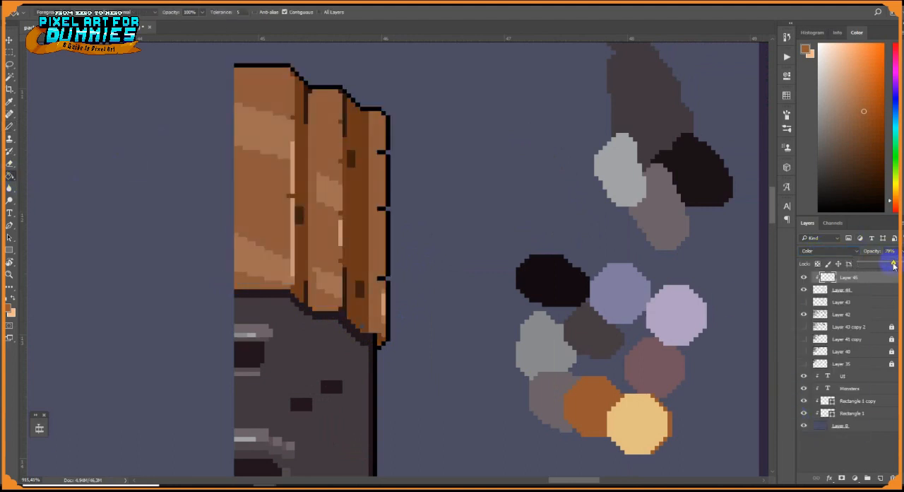
left_click_drag(894, 266, 902, 265)
scroll(496, 298, "down", 5)
left_click_drag(384, 308, 464, 298)
scroll(466, 298, "up", 4)
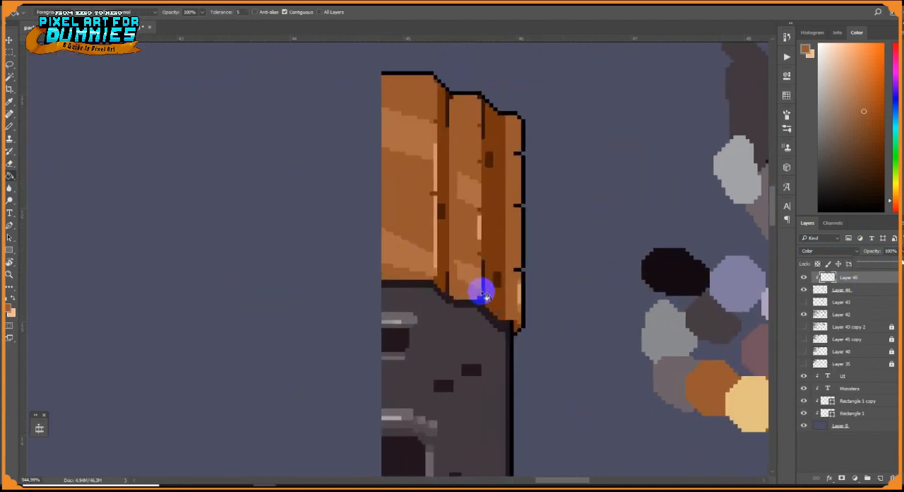
left_click(737, 284, "alt")
left_click(448, 352)
scroll(449, 368, "down", 10)
key("ctrl+z")
scroll(443, 375, "up", 3)
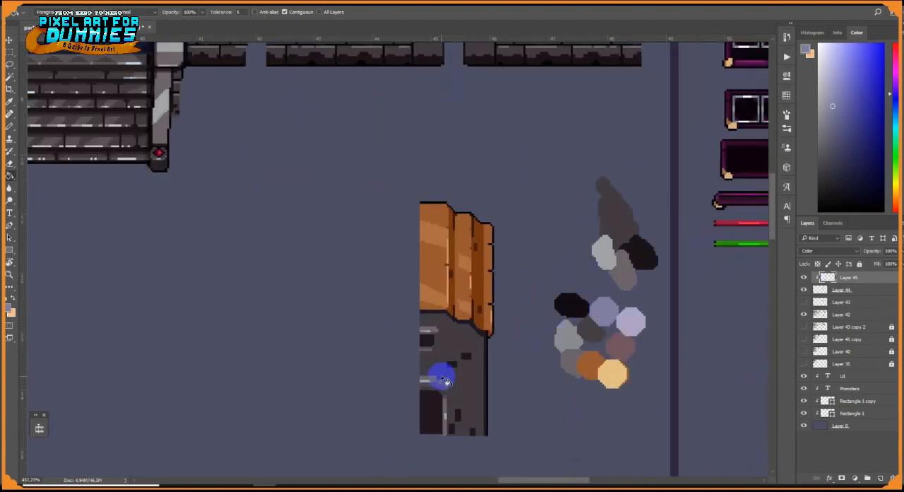
scroll(441, 376, "up", 5)
left_click(734, 329, "alt")
left_click(428, 307)
key("ctrl+z")
Set the pencil size to 2 px and tint the window's lintel and sill with the sampled dusty red
left_click(10, 127)
scroll(425, 294, "up", 4)
right_click(453, 309)
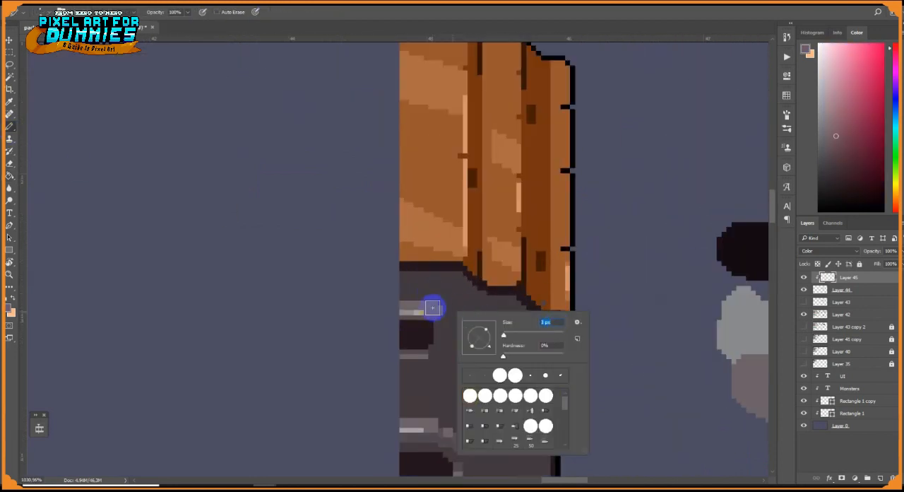
left_click(433, 307)
scroll(432, 307, "up", 2)
right_click(443, 309)
type("2")
left_click(449, 310)
mouse_move(423, 376)
left_mouse_down()
mouse_move(434, 323)
mouse_move(423, 215)
left_mouse_up()
left_click_drag(423, 214, 394, 214)
Recolour the window's lintel and sill and the doorway's lintel in a reddish brown
left_click(596, 117, "alt")
mouse_move(439, 144)
left_mouse_down()
mouse_move(427, 153)
mouse_move(446, 151)
left_mouse_up()
left_click(882, 158)
left_click(892, 205)
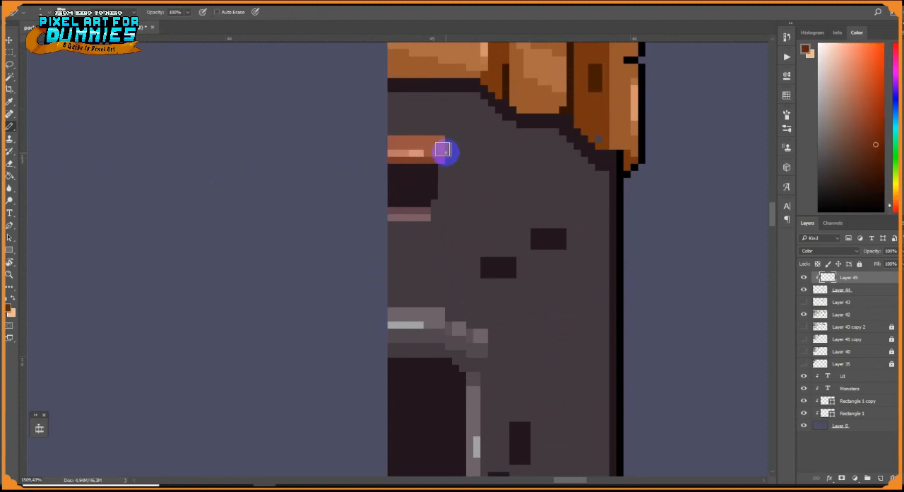
left_click_drag(428, 216, 393, 214)
left_click_drag(424, 311, 442, 334)
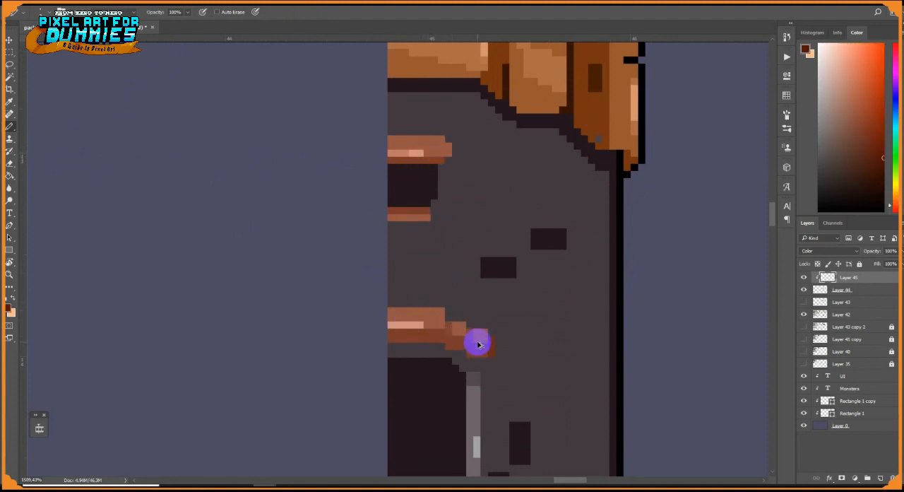
Draw a thick dark reddish-brown beam across the wall between window and doorway on the house layer
left_click(840, 290)
left_click(403, 285)
left_click(598, 286, "shift")
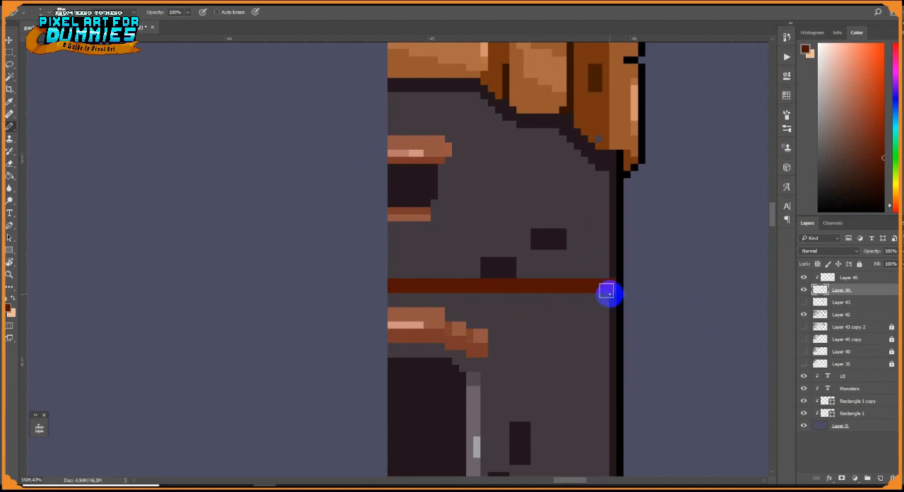
key("ctrl+z")
mouse_move(610, 294)
left_mouse_down()
mouse_move(380, 306)
mouse_move(617, 296)
left_mouse_up()
right_click(593, 266)
left_click(618, 269, "alt")
left_click(621, 292)
Fill the wall above and below the beam with a muted periwinkle
left_click(231, 197, "alt")
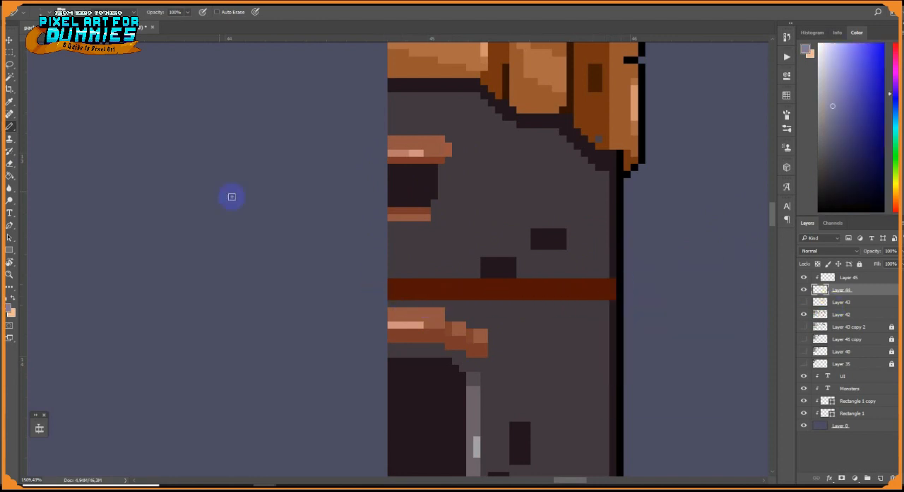
key("g")
left_click(483, 235)
left_click(834, 115)
left_click(539, 212)
Fill the door frame with the lintel's brown and the shaded parts of the lintels and sill with the beam's dark reddish brown
left_click(477, 348, "alt")
left_click(473, 407)
left_click(508, 286, "alt")
left_click(478, 354)
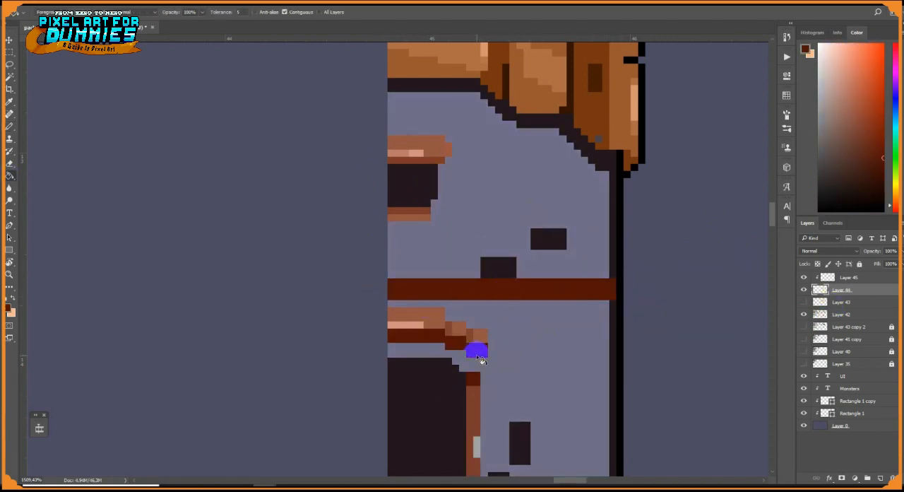
left_click(423, 212)
left_click(425, 161)
Recolour the shadow strip under the roof and along the wall's outer edge in a darker periwinkle
left_click(481, 180, "alt")
left_click(835, 155)
left_click(606, 163)
left_click_drag(609, 212, 603, 286)
left_click(608, 403)
key("b")
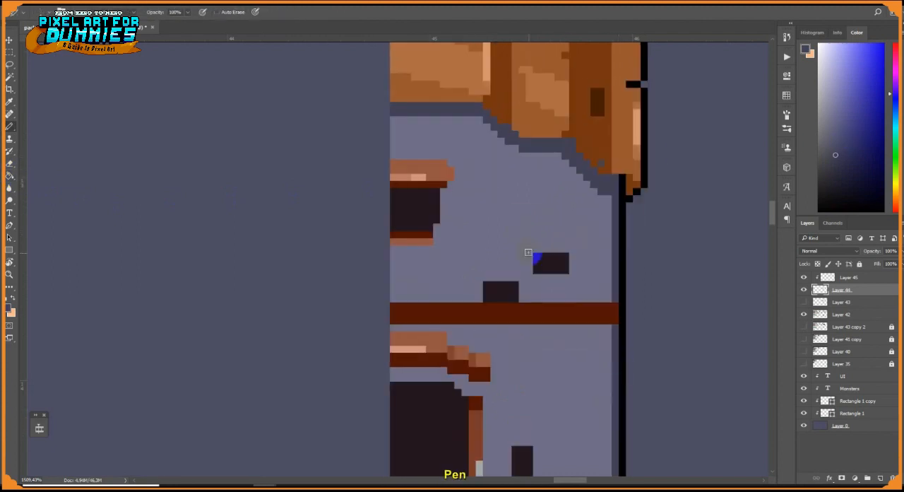
Fill the wall's dark bricks with a very dark blue
left_click(9, 176)
left_click(845, 177)
left_click(551, 262)
left_click(501, 292)
left_click(516, 391)
key("b")
left_click(499, 236, "alt")
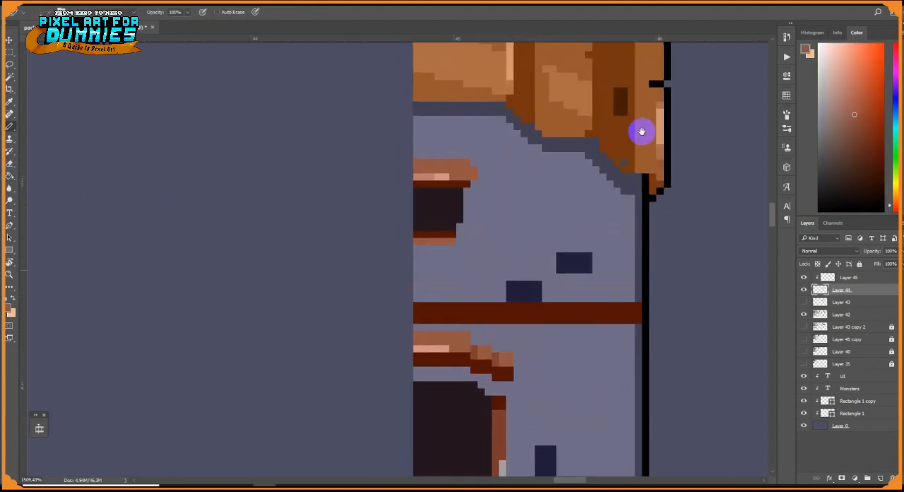
Repaint the stepped lintel over the door in brown with a lighter lower half and dark reddish-brown joints between its blocks
left_click(646, 167, "alt")
left_click(502, 379, "alt")
left_click(507, 368, "alt")
mouse_move(462, 356)
left_mouse_down()
mouse_move(483, 361)
mouse_move(470, 351)
mouse_move(421, 349)
mouse_move(455, 372)
left_mouse_up()
left_click(487, 375)
left_click(499, 367, "alt")
key("e")
left_click(415, 344)
key("b")
left_click(485, 374, "alt")
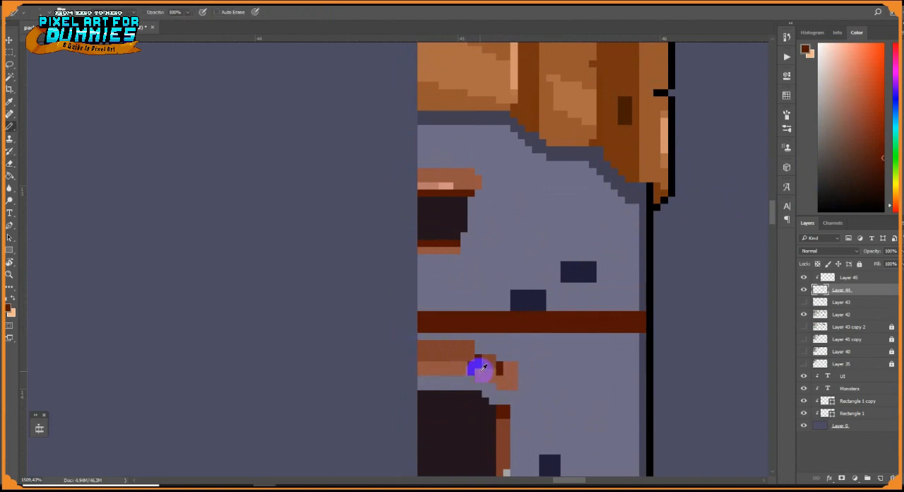
left_click(648, 178, "alt")
mouse_move(511, 382)
left_mouse_down()
mouse_move(460, 366)
mouse_move(422, 368)
left_mouse_up()
Repaint the door frame's post in solid brown with a dark reddish-brown joint where it meets the lintel
left_click_drag(504, 375, 525, 236)
left_click(524, 240, "alt")
mouse_move(526, 281)
left_mouse_down()
mouse_move(526, 345)
mouse_move(526, 261)
left_mouse_up()
left_click(520, 345, "alt")
left_click(523, 268, "alt")
left_click(520, 274, "alt")
left_click_drag(533, 261, 533, 399)
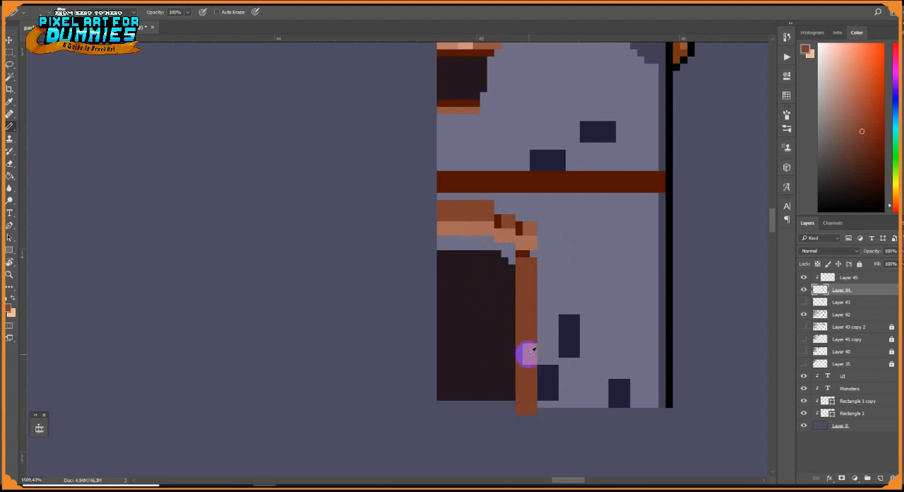
Add a small light highlight on the door frame and trim the top row off the dark brick beside it
left_click(565, 354, "alt")
left_click(581, 336, "alt")
left_click_drag(563, 317, 576, 318)
Paint darker periwinkle shadow strips along the wall's base and beneath the beam, with a few shadow bricks attached
left_click(663, 210, "alt")
left_click_drag(654, 405, 547, 404)
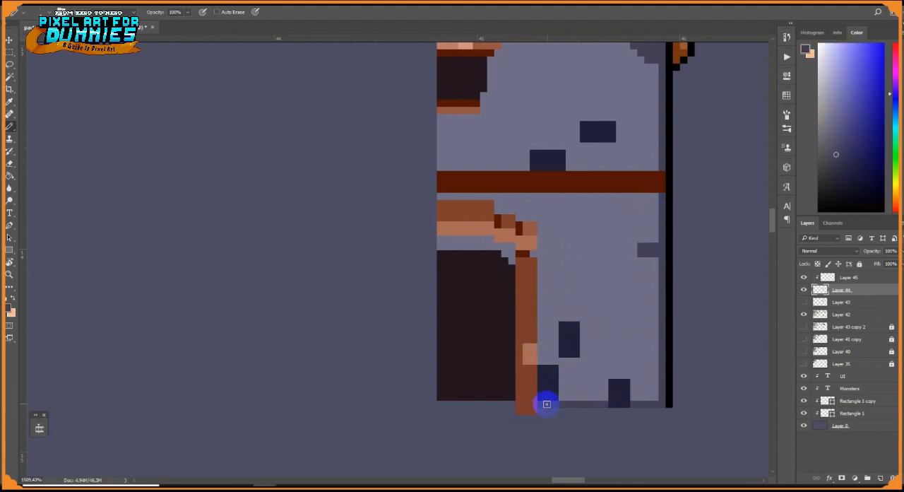
left_click_drag(614, 198, 615, 214)
left_click_drag(654, 194, 434, 191)
Add darker periwinkle bricks above the door opening and under the roof's shadow
left_click(473, 244)
left_click_drag(536, 113, 506, 282)
left_click_drag(562, 193, 562, 204)
left_click(582, 199, "alt")
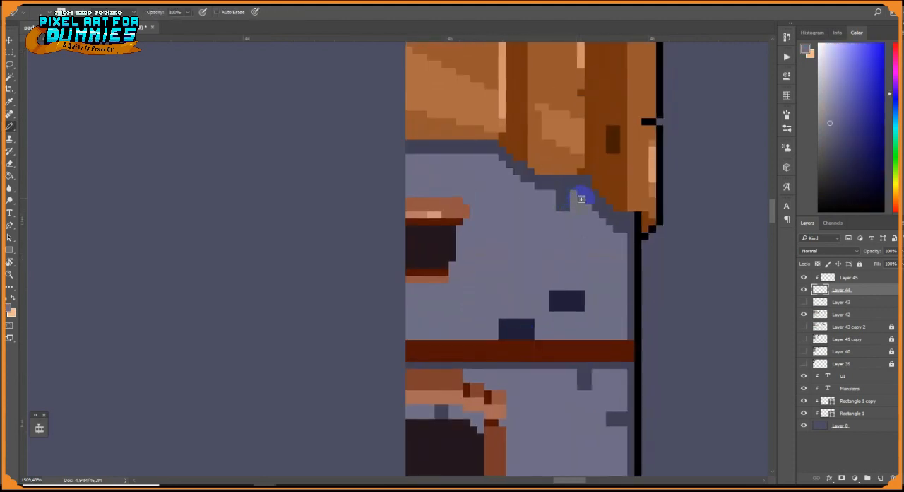
Square off the window opening's lower corner and extend both colour rows of its sill to match
left_click(445, 250, "alt")
left_click(452, 265)
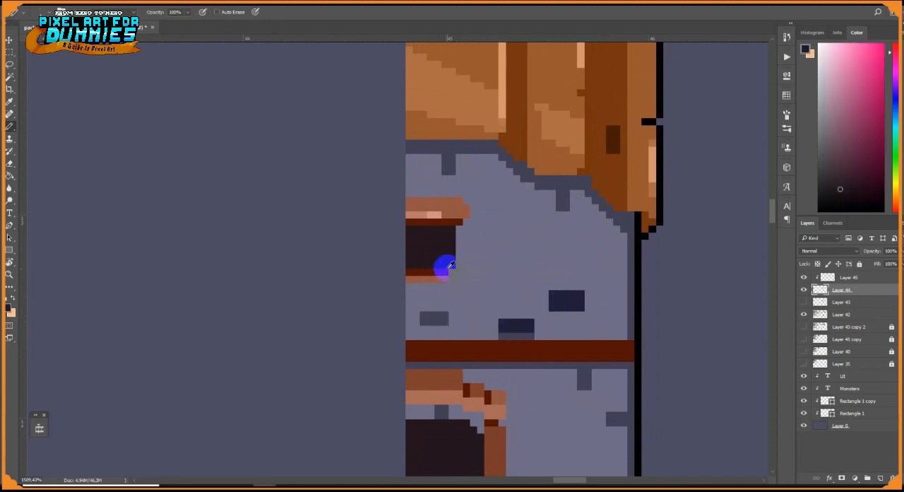
left_click(425, 271, "alt")
left_click(452, 272)
left_click(441, 279, "alt")
left_click(451, 279)
Raise the tops of the door lintel's stepped end blocks and separate them with dark reddish-brown joints
left_click_drag(470, 211, 487, 251)
left_click(478, 246, "alt")
scroll(508, 272, "down", 5)
scroll(487, 212, "up", 6)
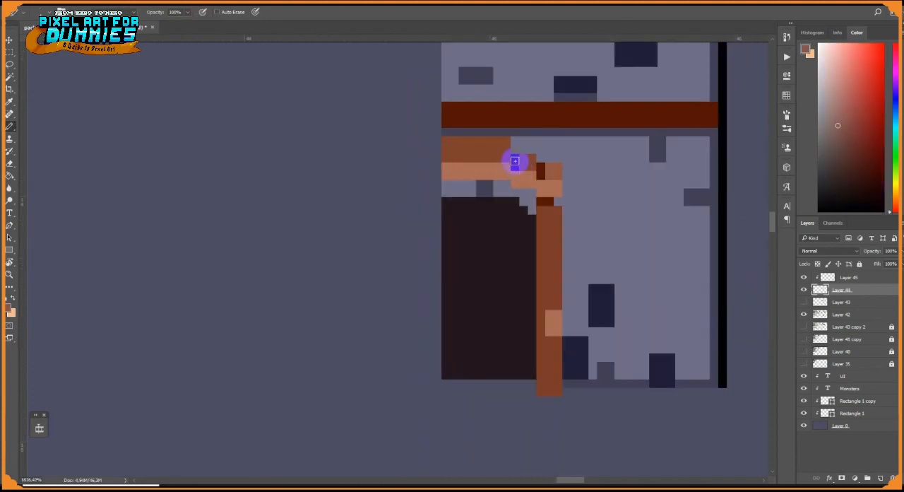
left_click(515, 162, "alt")
left_click(514, 150)
left_click(528, 162, "alt")
left_click_drag(524, 150, 532, 149)
left_click_drag(549, 159, 558, 158)
Shade the wall beneath the door lintel and along the frame's outer side in darker periwinkle
left_click(447, 184, "alt")
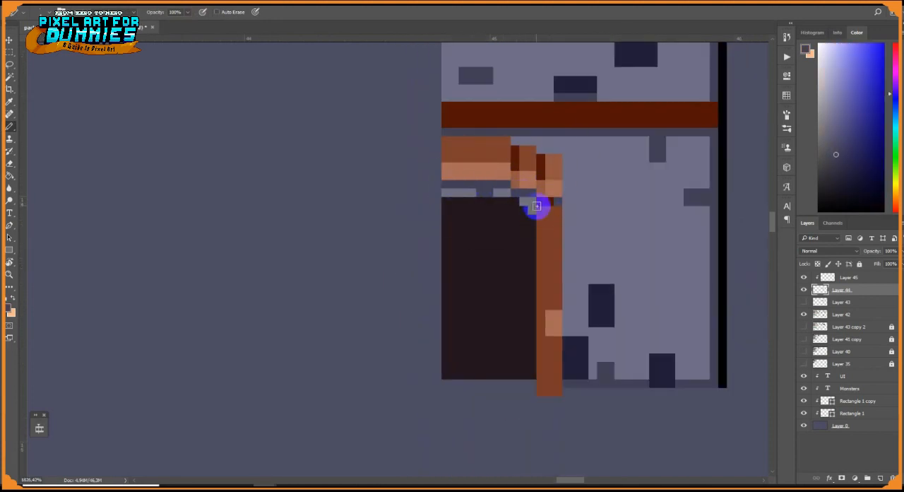
left_click_drag(532, 209, 523, 201)
left_click_drag(566, 331, 566, 158)
Recolour the lower halves of the door lintel's blocks in a lighter pinkish brown
left_click(558, 186, "alt")
left_click_drag(507, 167, 446, 173)
left_click(492, 171, "alt")
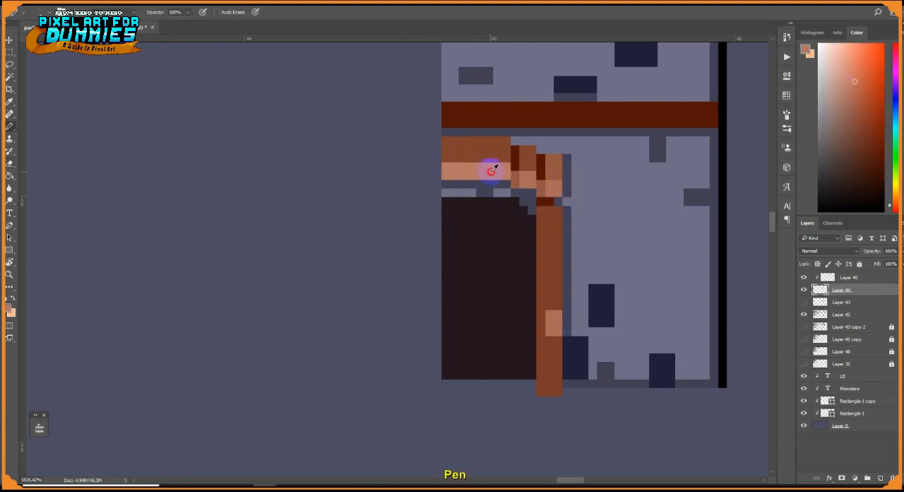
left_click(528, 179)
left_click(553, 188)
Add narrow light periwinkle bricks to the wall beside the door and window using a smaller brush
left_click(636, 236, "alt")
left_click_drag(649, 241, 658, 259)
scroll(506, 287, "down", 6)
left_click(647, 195, "alt")
scroll(477, 330, "up", 5)
right_click(523, 305)
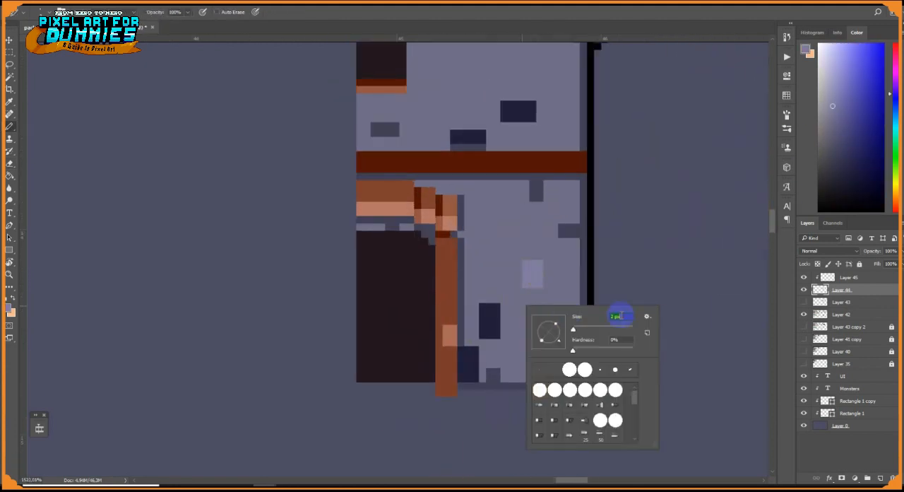
key("Return")
left_click_drag(499, 128, 501, 234)
key("ctrl+z")
left_click_drag(468, 173, 468, 196)
left_click_drag(554, 316, 507, 226)
left_click(461, 145, "alt")
left_click(445, 141)
left_click(524, 312)
Add very dark blue bricks under the beam, under the roof and at the wall's outer edge
left_click(467, 362, "alt")
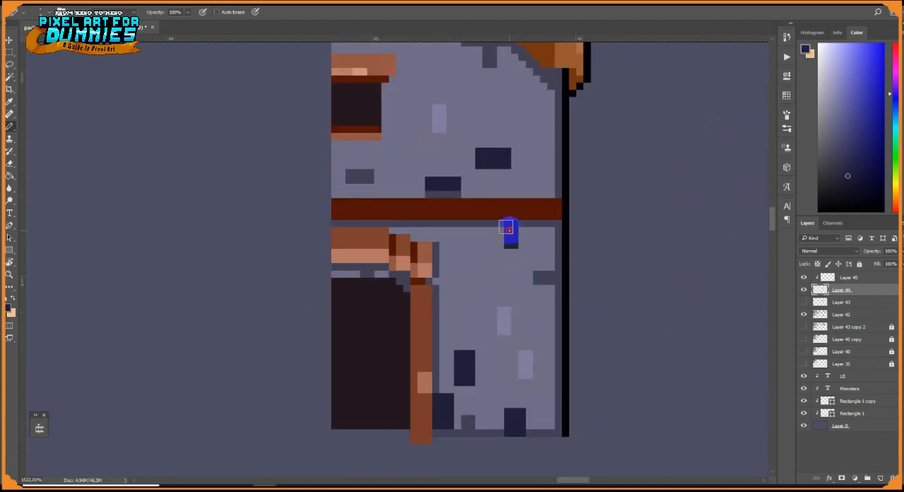
scroll(506, 226, "down", 5)
mouse_move(434, 102)
left_mouse_down()
mouse_move(455, 173)
mouse_move(476, 194)
mouse_move(464, 207)
left_mouse_up()
scroll(448, 167, "up", 7)
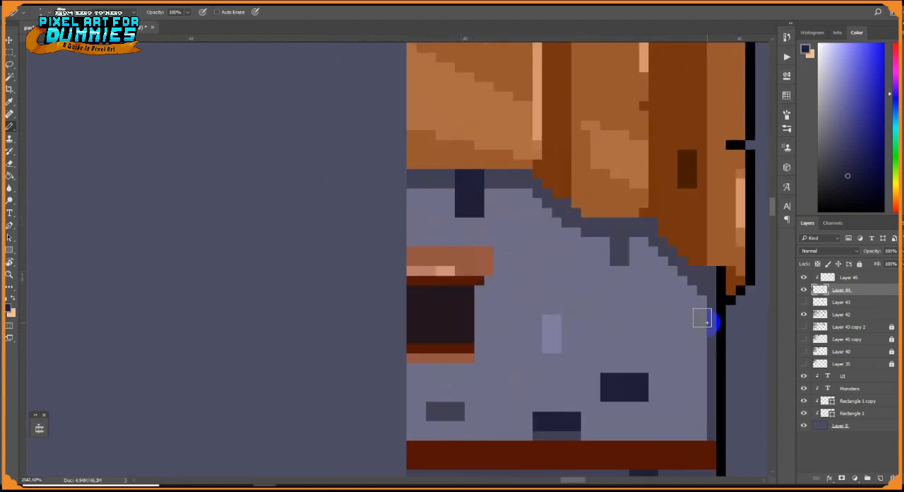
left_click_drag(706, 316, 696, 315)
Thicken and widen the window sill in brown and paint a darker periwinkle shadow beside the window and under the sill
left_click(692, 269, "alt")
right_click(519, 298)
mouse_move(479, 358)
left_mouse_down()
mouse_move(488, 280)
mouse_move(417, 367)
left_mouse_up()
left_click(431, 358, "alt")
mouse_move(469, 367)
left_mouse_down()
mouse_move(412, 366)
mouse_move(479, 377)
left_mouse_up()
left_click(434, 406, "alt")
left_click(469, 363, "alt")
mouse_move(478, 367)
left_mouse_down()
mouse_move(479, 357)
mouse_move(489, 367)
left_mouse_up()
left_click(480, 343, "alt")
Lighten the beam's lower part to brown and extend its dark end past the wall with a black outline
scroll(510, 409, "down", 4)
left_click_drag(412, 262, 598, 259)
scroll(624, 270, "up", 1)
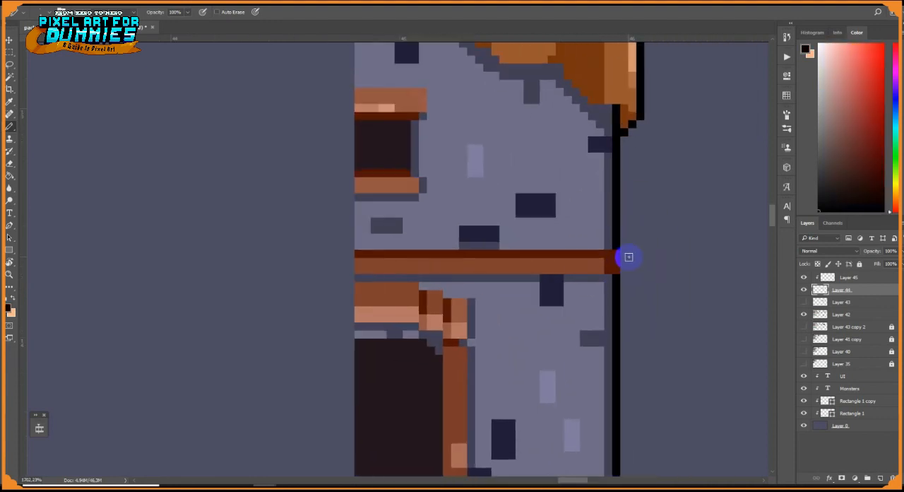
left_click(619, 252, "alt")
scroll(619, 252, "up", 2)
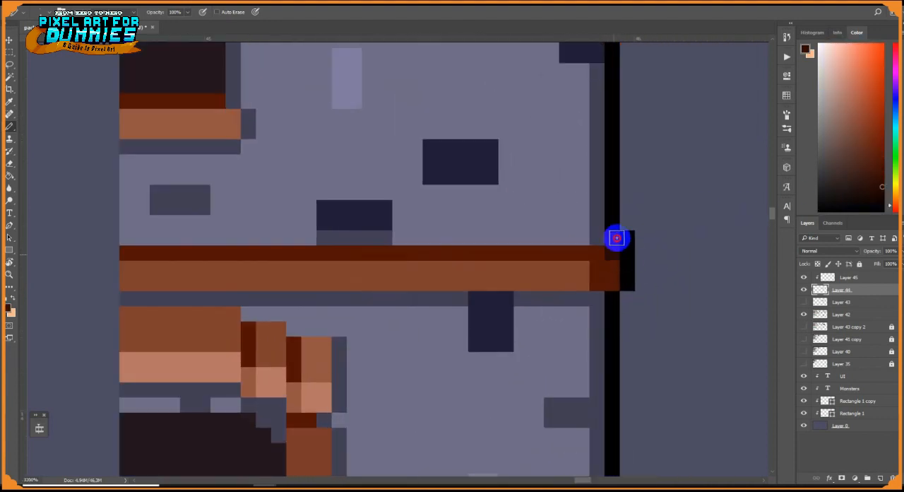
Paint highlight streaks along the beam's lower edge and the window sill, trying a pinkish brown and a bright orange
left_click(861, 96)
left_click_drag(446, 283, 233, 282)
left_click(212, 275, "alt")
mouse_move(233, 120)
left_mouse_down()
mouse_move(158, 127)
mouse_move(173, 131)
left_mouse_up()
left_click(876, 89)
left_click(189, 125, "alt")
left_click_drag(415, 282, 260, 281)
left_click_drag(400, 277, 323, 283)
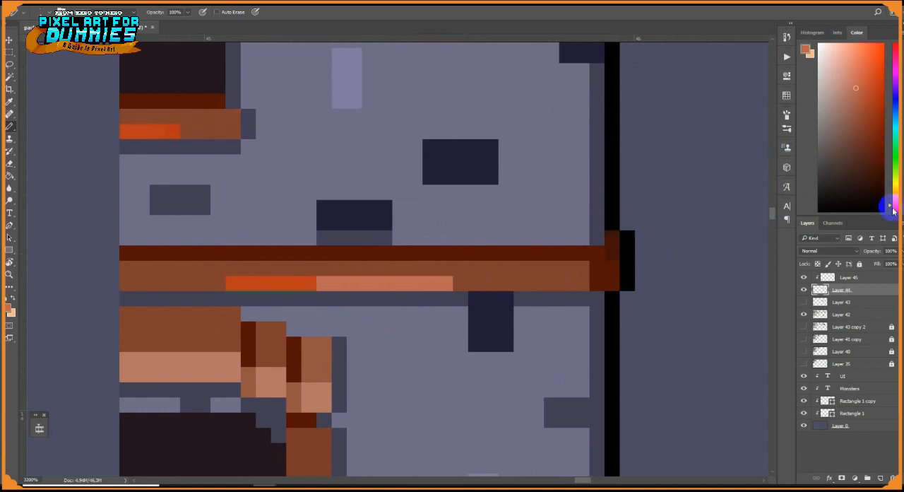
Repaint the beam's highlight streak in one uniform reddish orange
left_click(894, 206)
left_click(868, 98)
left_click(894, 205)
left_click_drag(443, 283, 308, 283)
left_click_drag(264, 283, 203, 283)
scroll(203, 233, "down", 5)
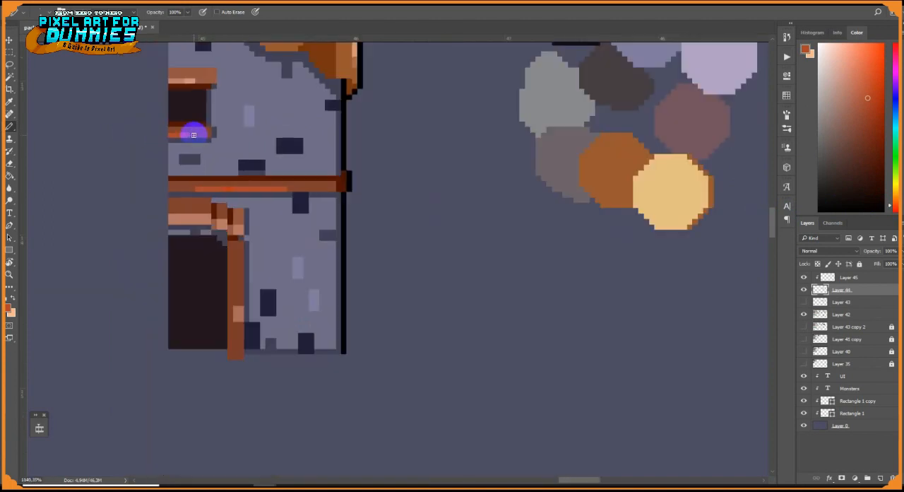
Paint a vertical brown plank along the roof's inner edge, running from its top down to the wall
scroll(308, 248, "up", 4)
right_click(309, 247)
key("Escape")
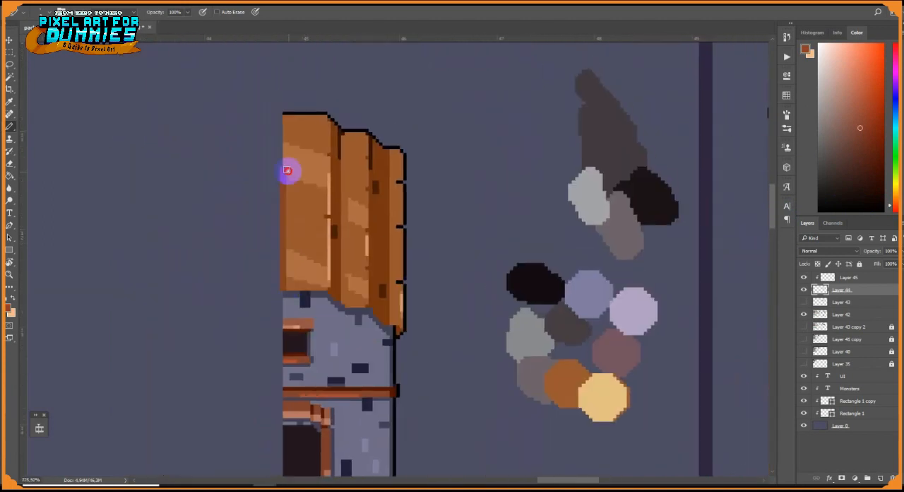
scroll(288, 171, "up", 1)
left_click(315, 257, "alt")
left_click_drag(292, 105, 299, 289)
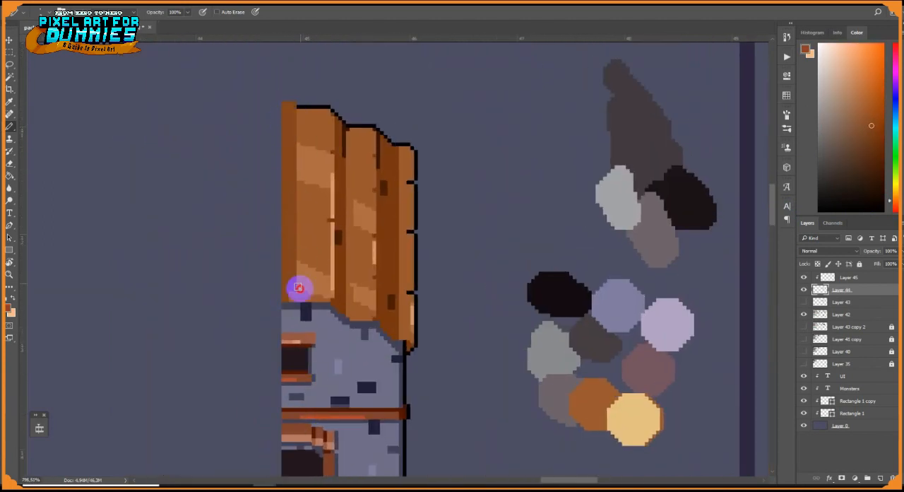
left_click(300, 307, "alt")
right_click(318, 228)
Outline the top of the roof's inner plank in black and draw a dark brown groove down its outer side
mouse_move(294, 104)
left_mouse_down()
mouse_move(303, 299)
mouse_move(294, 73)
mouse_move(258, 74)
left_mouse_up()
scroll(295, 104, "up", 7)
left_click(312, 114, "alt")
left_click(265, 100, "alt")
left_click_drag(259, 88, 284, 88)
left_click(297, 101, "alt")
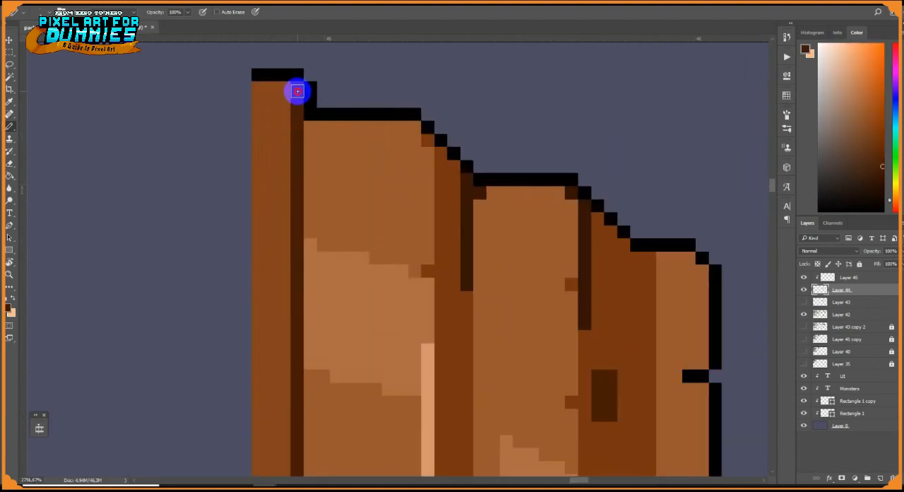
left_click(296, 89)
left_click(437, 246, "alt")
mouse_move(310, 127)
left_mouse_down()
mouse_move(317, 396)
mouse_move(375, 45)
left_mouse_up()
Touch up the lower corners of the roof's middle planks with dark brown pixels
left_click(500, 429, "alt")
left_click(497, 419)
scroll(514, 422, "down", 5)
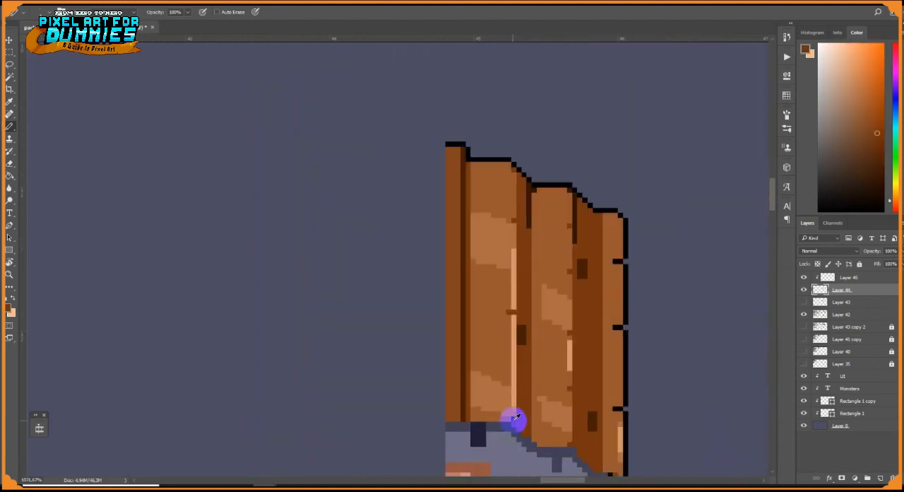
scroll(569, 441, "up", 4)
left_click(537, 383, "alt")
left_click(605, 439, "alt")
left_click(613, 447, "alt")
scroll(602, 439, "down", 2)
scroll(600, 437, "down", 4)
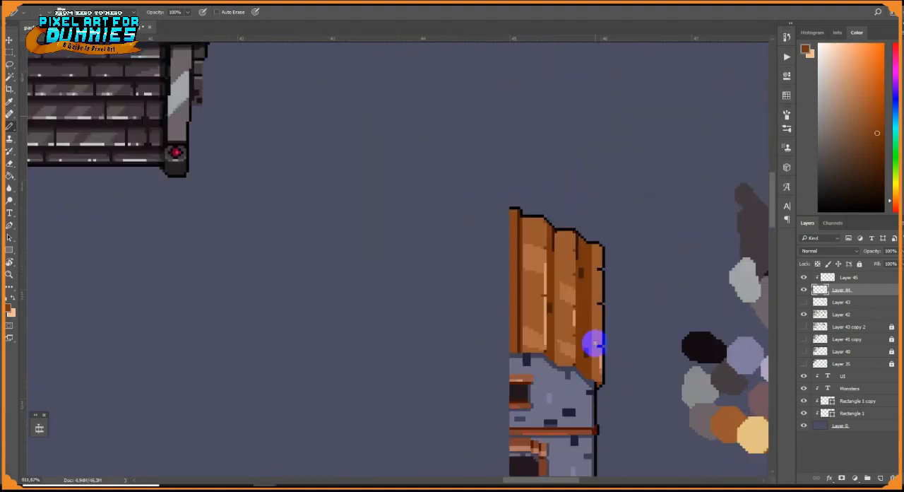
scroll(594, 343, "up", 4)
scroll(489, 304, "down", 4)
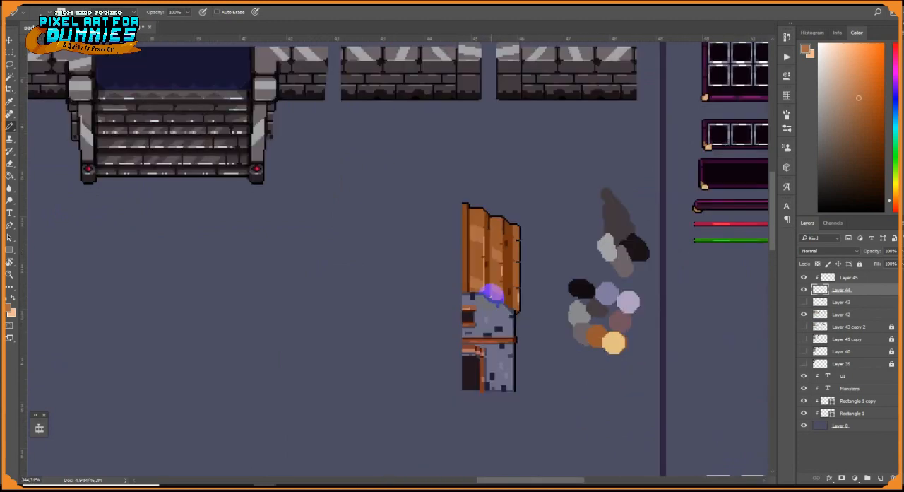
scroll(470, 277, "up", 3)
Select the area of the roof's inner plank on the colour-overlay layer, Layer 45
key("g")
scroll(469, 276, "up", 2)
left_click(486, 292, "alt")
left_click(804, 277)
left_click(803, 278)
left_click(848, 277)
scroll(553, 295, "down", 4)
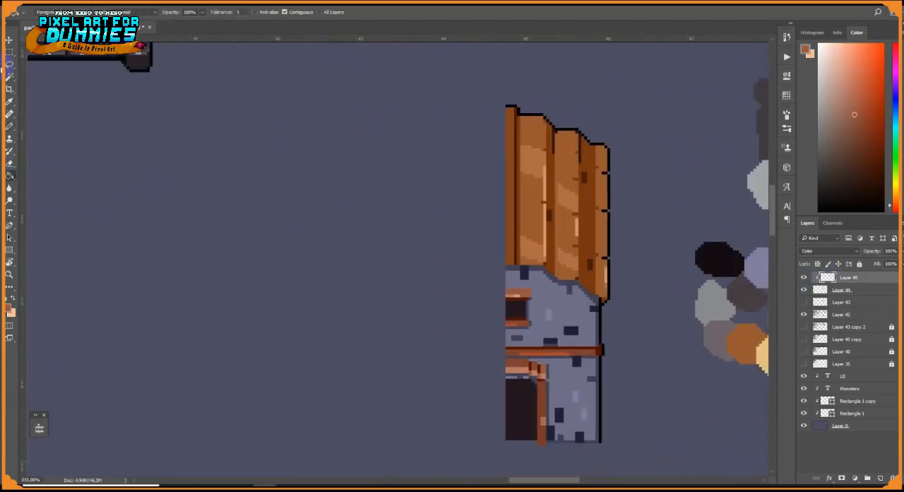
key("m")
left_click_drag(462, 87, 517, 269)
Sample the trim's reddish brown on Layer 44 and merge the colour overlay of Layer 45 into it
left_click(10, 126)
left_click(845, 290)
left_click(520, 359, "alt")
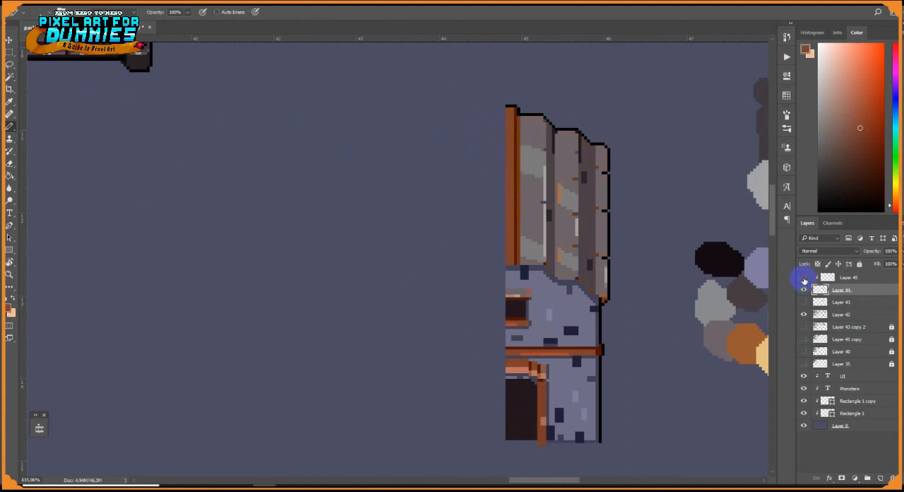
right_click(845, 290)
left_click(818, 341)
Add a light brown highlight patch to the roof's outermost plank
scroll(568, 246, "up", 5)
left_click(585, 284, "alt")
left_click_drag(668, 191, 676, 199)
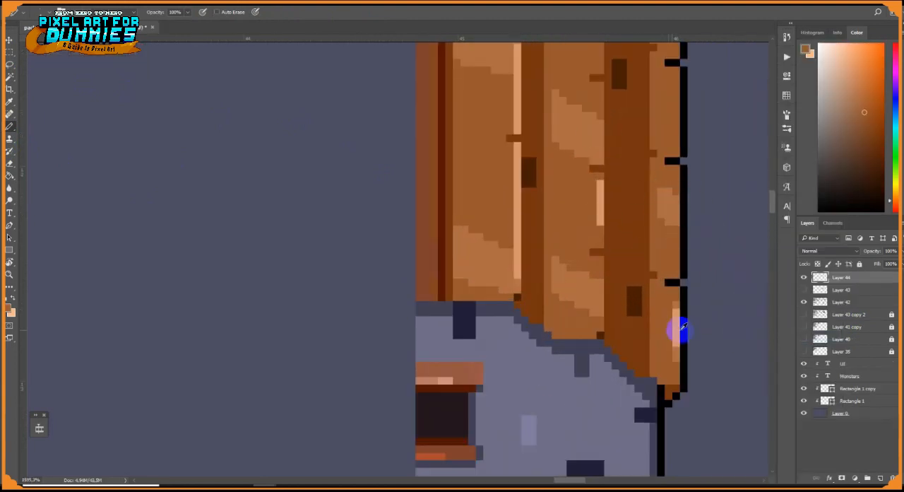
Paint small bright orange glints inside the light patches of the roof planks
left_click_drag(596, 153, 583, 209)
left_click(860, 88)
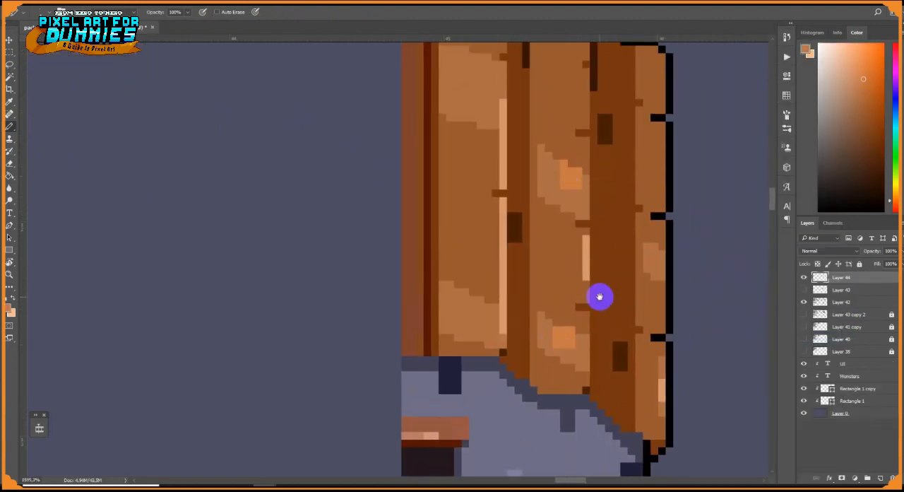
left_click_drag(600, 296, 574, 359)
left_click_drag(446, 381, 456, 367)
left_click(466, 387, "alt")
Draw a dark navy shadow line on the wall along the stepped lower edge of the roof
left_click_drag(583, 441, 528, 367)
left_click_drag(525, 403, 595, 227)
left_click(506, 294, "alt")
left_click(445, 167, "alt")
left_click(557, 220)
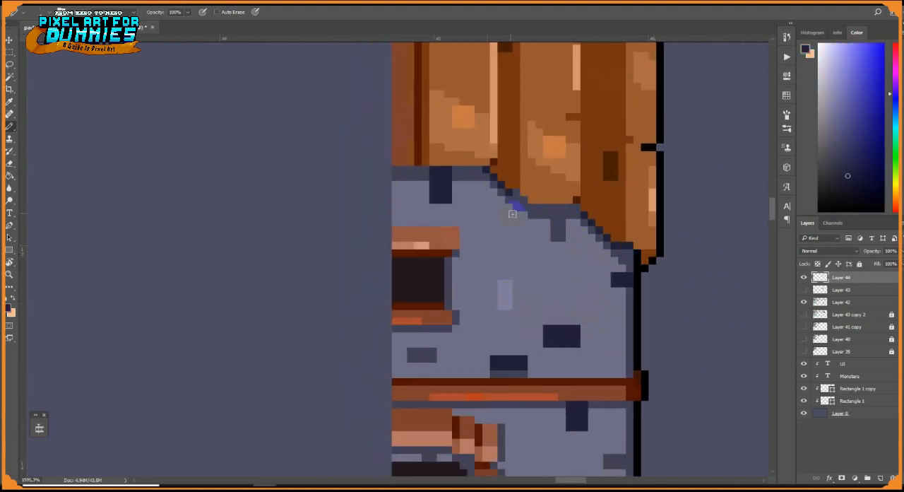
Fill the dark navy accent bricks across the wall with the softer slate grey sampled from the wall shadow
scroll(481, 192, "down", 6)
scroll(485, 262, "up", 7)
left_click(515, 298, "alt")
key("g")
left_click(494, 210)
scroll(496, 203, "down", 5)
scroll(516, 243, "up", 5)
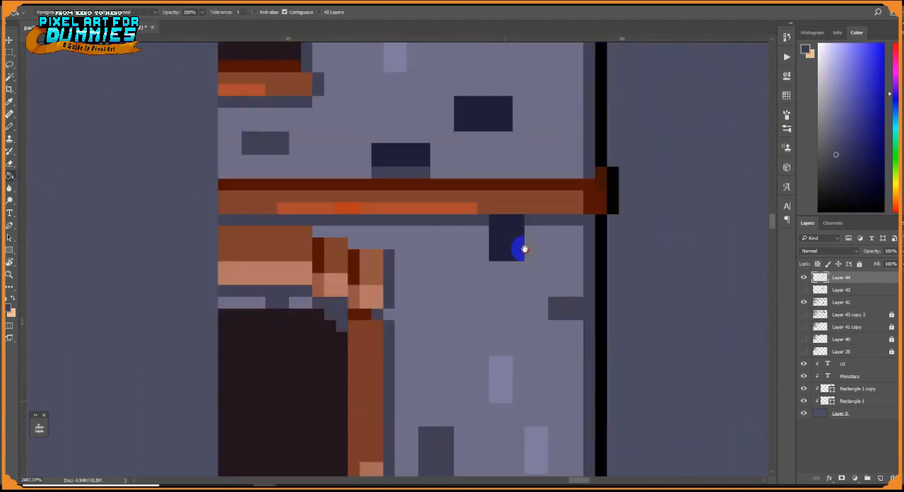
left_click(518, 246)
left_click(510, 351)
left_click(454, 344)
left_click(407, 238)
left_click(379, 238)
Recolour the pinkish highlights of the door lintel and its stepped corner blocks bright orange
scroll(529, 323, "down", 7)
scroll(560, 268, "up", 8)
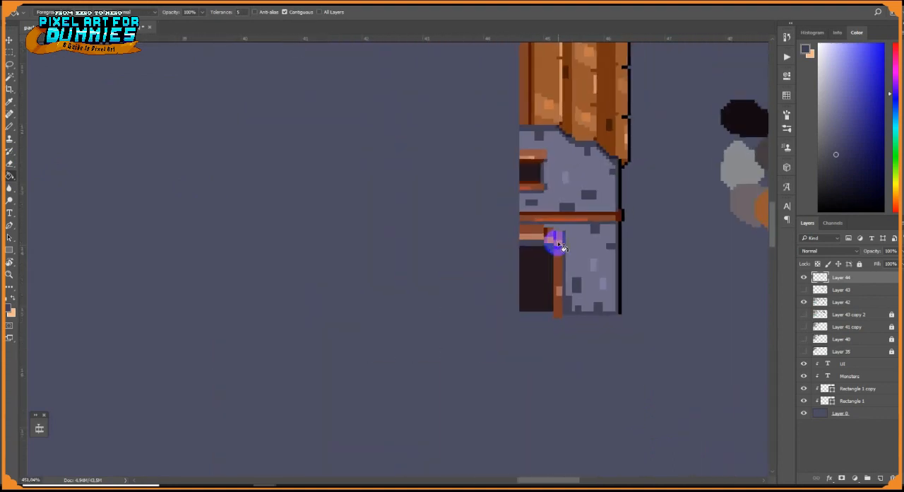
left_click(468, 252, "alt")
left_click(866, 80)
left_click(416, 240)
scroll(416, 243, "up", 4)
left_click(463, 247)
left_click(492, 257)
Repaint the upper band of the door lintel and its corner blocks in a deeper reddish brown with the Pencil
left_click(866, 131)
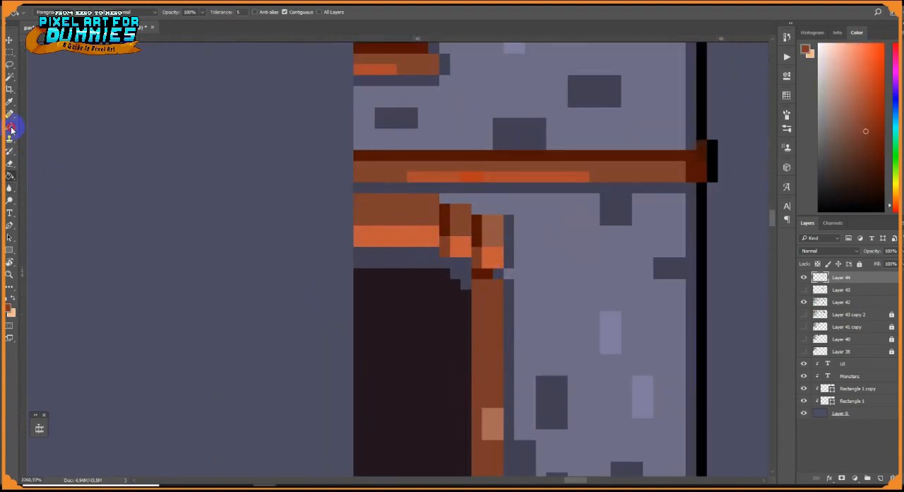
left_click(10, 127)
left_click(440, 235, "alt")
scroll(492, 243, "up", 2)
left_click(500, 266)
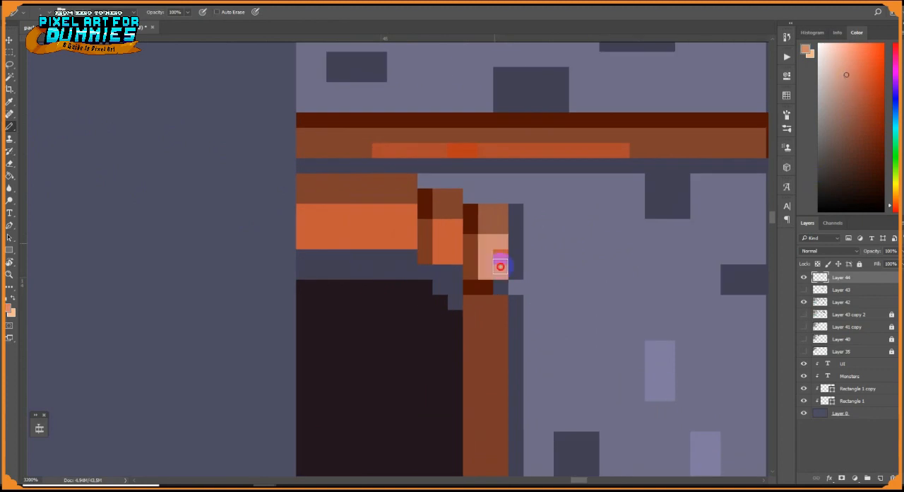
left_click_drag(500, 211, 486, 226)
left_click_drag(454, 212, 441, 196)
mouse_move(410, 196)
left_mouse_down()
mouse_move(315, 181)
mouse_move(379, 195)
left_mouse_up()
Shade the inner edge of the door post with a dark red vertical line
scroll(544, 176, "down", 3)
left_click_drag(548, 322, 548, 167)
scroll(554, 238, "up", 2)
scroll(554, 237, "up", 1)
left_click(575, 273, "alt")
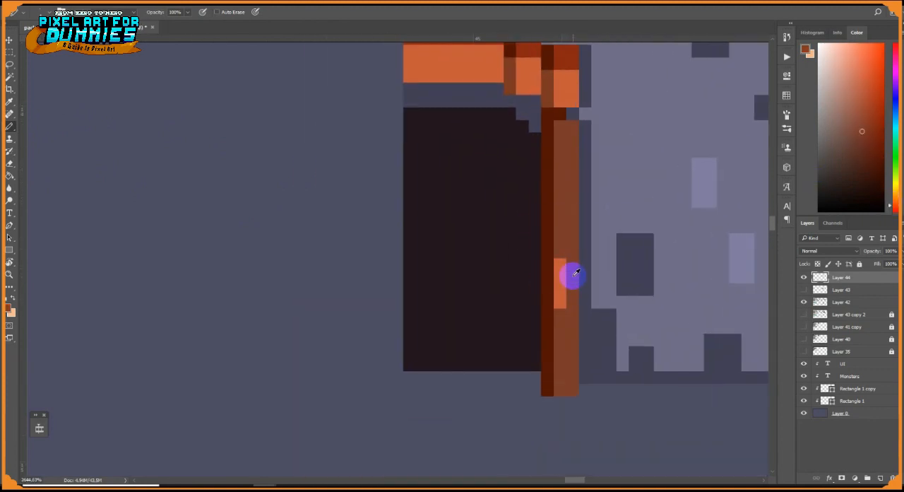
scroll(586, 311, "down", 4)
left_click_drag(603, 275, 593, 350)
Sample a pale yellow and fill the orange glints on the middle roof plank with it
key("g")
left_click(583, 150, "alt")
left_click(577, 240)
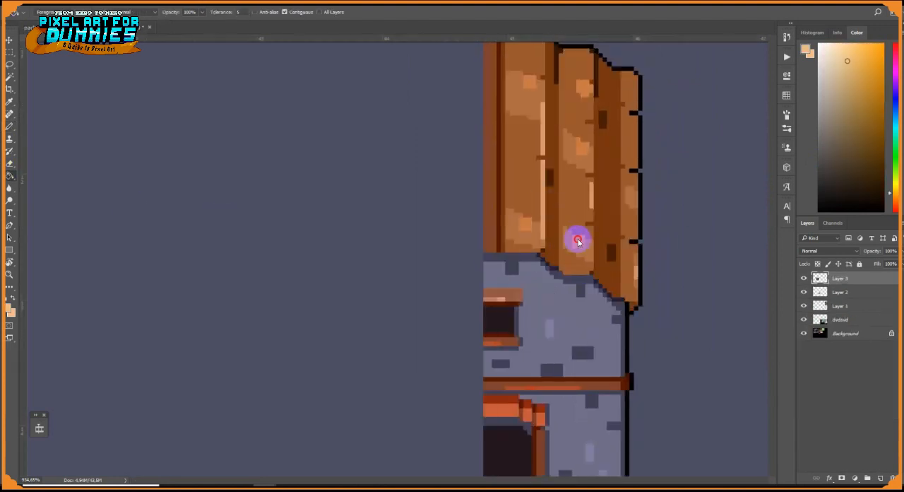
scroll(624, 205, "down", 3)
scroll(624, 207, "up", 5)
Reshape the middle plank's central glint into a slanted pale yellow streak with a stepped edge
key("b")
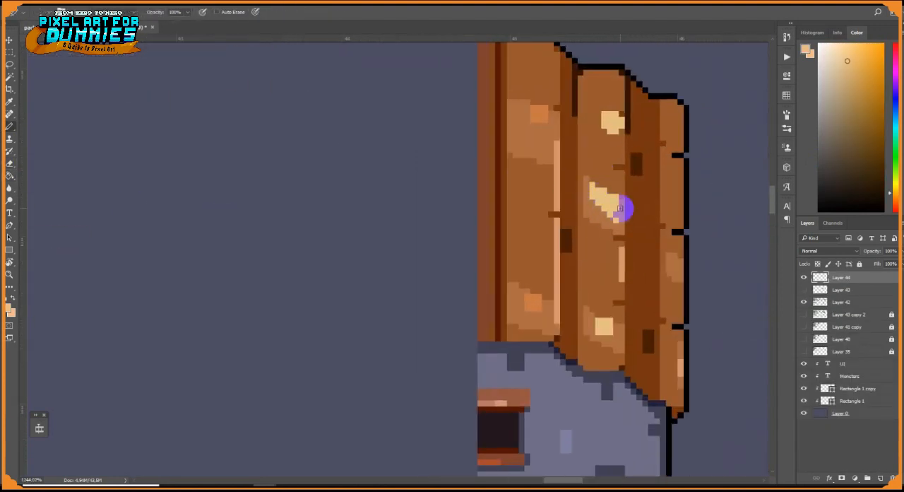
left_click(613, 211, "alt")
mouse_move(622, 218)
left_mouse_down()
mouse_move(625, 200)
mouse_move(601, 185)
left_mouse_up()
left_click(619, 193, "alt")
left_click(618, 214, "alt")
left_click(590, 211, "alt")
left_click(608, 208, "alt")
Copy the slanted streak down onto the lower light patches of the middle plank and touch up around it in brown
key("w")
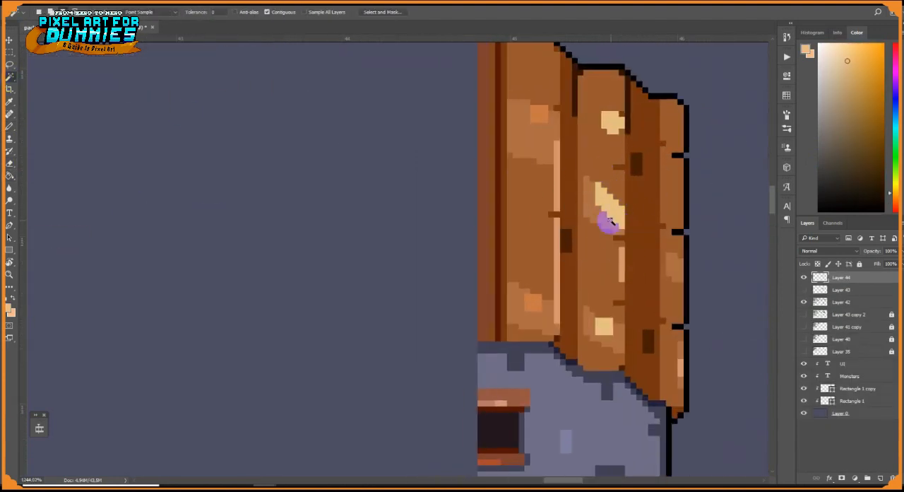
left_click(610, 219)
key("v")
left_click_drag(614, 215, 611, 331)
key("ctrl+d")
key("b")
left_click(586, 324, "alt")
scroll(621, 295, "down", 5)
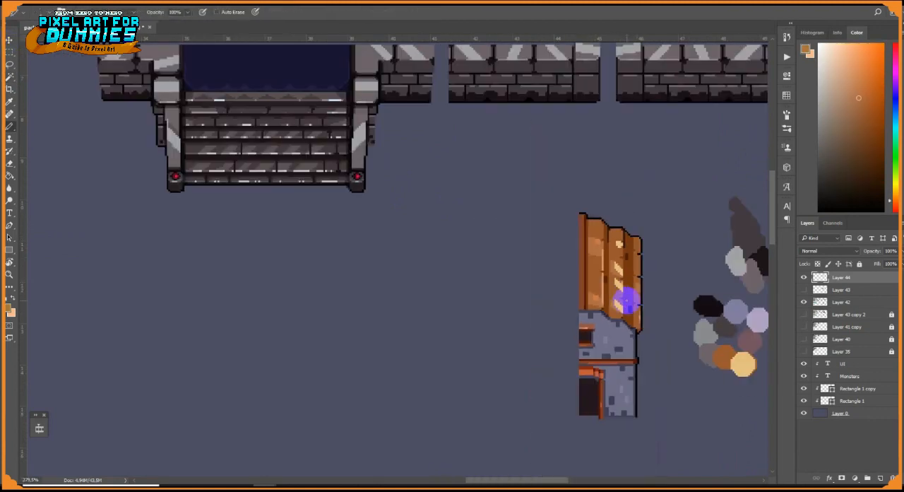
Soften the middle plank's slanted streaks to tan by filling them with brown at reduced fill opacity
scroll(639, 297, "up", 4)
left_click(10, 175)
scroll(494, 208, "up", 2)
left_click(519, 210)
key("ctrl+z")
left_click_drag(202, 12, 174, 24)
left_click(526, 204)
left_click(528, 297)
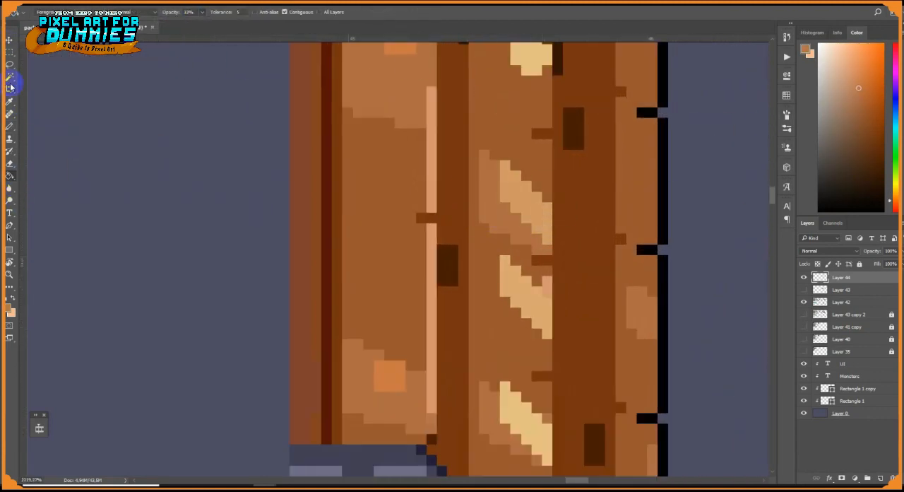
Place copies of the tan slanted streak at several heights along the inner roof plank
key("v")
scroll(508, 279, "down", 4)
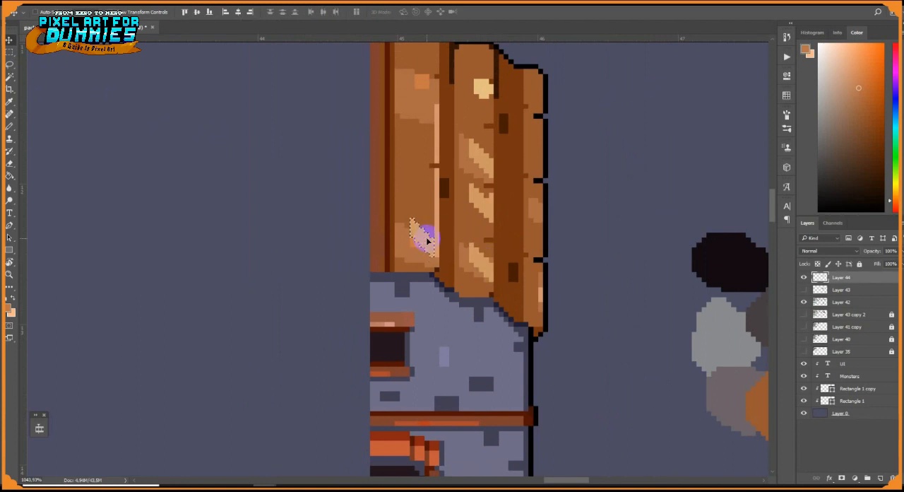
scroll(426, 241, "up", 2)
left_click_drag(418, 250, 424, 72)
scroll(424, 254, "down", 2)
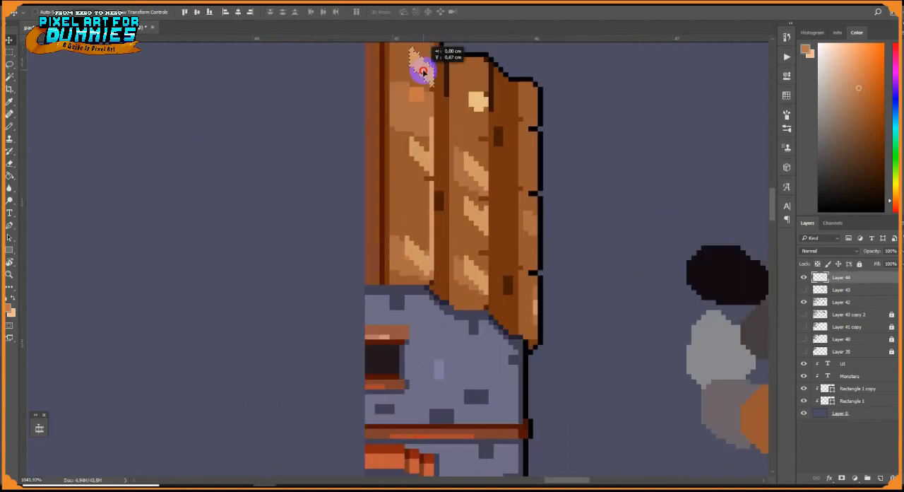
Copy an inner-plank streak onto the top of the middle plank, over the old glint, and deselect
scroll(459, 142, "down", 2)
key("w")
scroll(483, 182, "up", 4)
left_click(361, 232)
key("v")
left_click_drag(362, 234, 434, 168)
key("ctrl+d")
Draw a dark brown line down the middle plank's outer edge and darken the notches along it with the Pencil
left_click(10, 126)
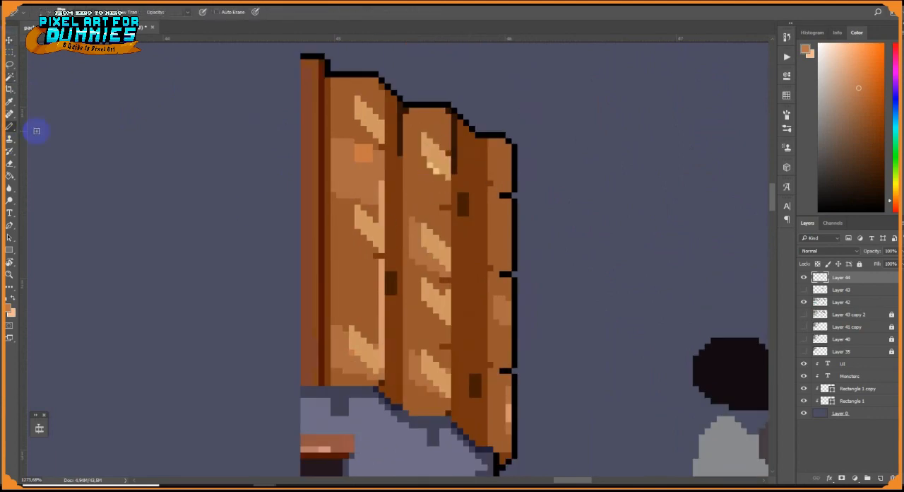
scroll(442, 164, "up", 4)
left_click(487, 248, "alt")
left_click_drag(469, 255, 444, 255)
left_click_drag(469, 177, 466, 65)
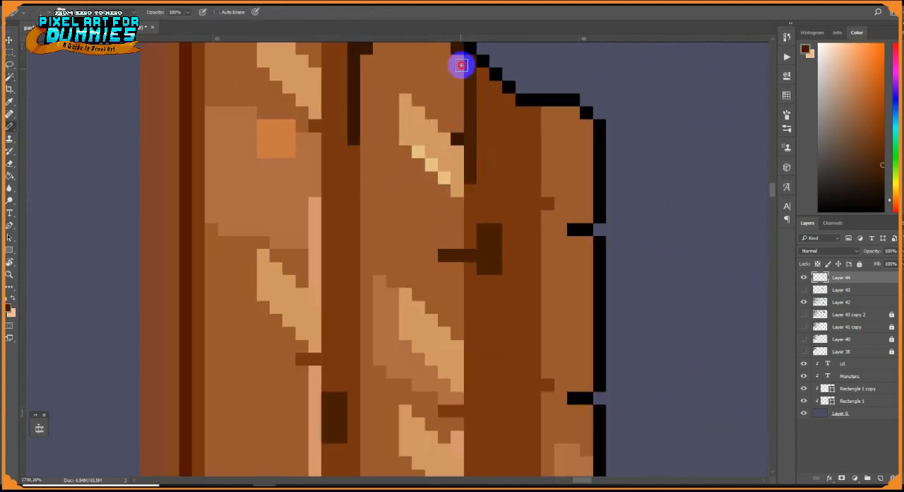
left_click_drag(484, 231, 494, 268)
mouse_move(471, 191)
left_mouse_down()
mouse_move(474, 355)
mouse_move(453, 58)
left_mouse_up()
Darken the inner plank's notches and outline the undersides of its upper slanted streaks in dark brown
scroll(474, 323, "down", 7)
scroll(423, 331, "up", 3)
left_click_drag(441, 121, 449, 121)
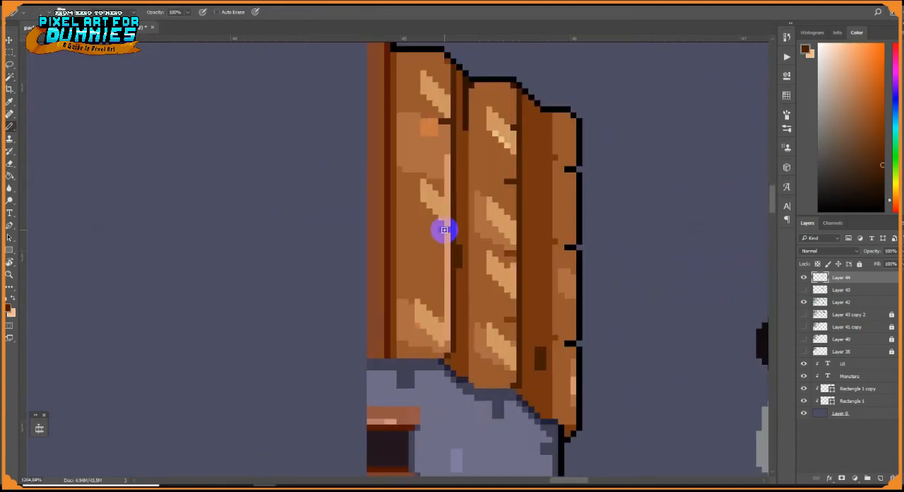
scroll(434, 106, "up", 3)
left_click(442, 104, "alt")
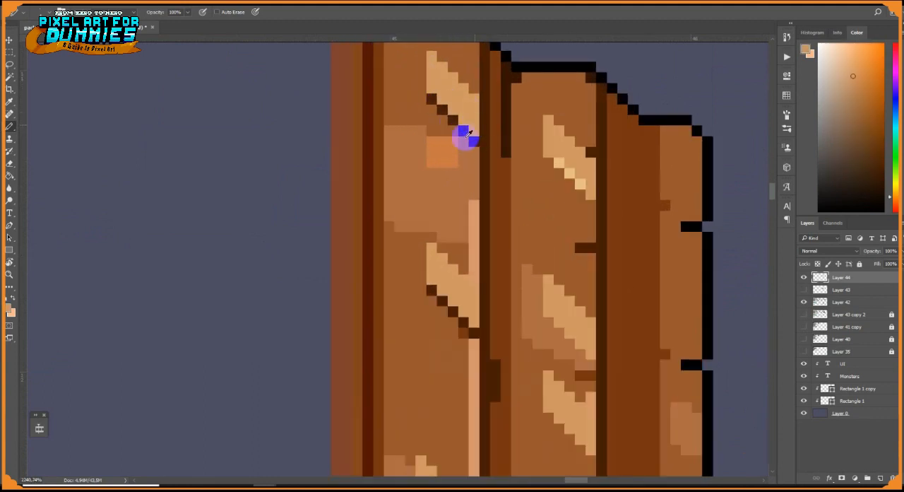
Repaint the upper part of the inner plank's vertical edge highlight in pale yellow
left_click_drag(473, 237, 474, 172)
left_click(559, 162, "alt")
left_click_drag(473, 172, 473, 238)
Edge the lower sides of the middle plank's streaks with dark brown and pale yellow pixels, and the inner plank's lowest streak with pale yellow
left_click_drag(547, 312, 590, 354)
left_click_drag(590, 355, 584, 238)
left_click(595, 238, "alt")
mouse_move(542, 206)
left_mouse_down()
mouse_move(584, 247)
mouse_move(534, 232)
mouse_move(577, 275)
left_mouse_up()
left_click(584, 195, "alt")
left_click_drag(577, 285, 568, 278)
left_click_drag(537, 357, 567, 392)
left_click(576, 275, "alt")
left_click_drag(546, 360, 576, 392)
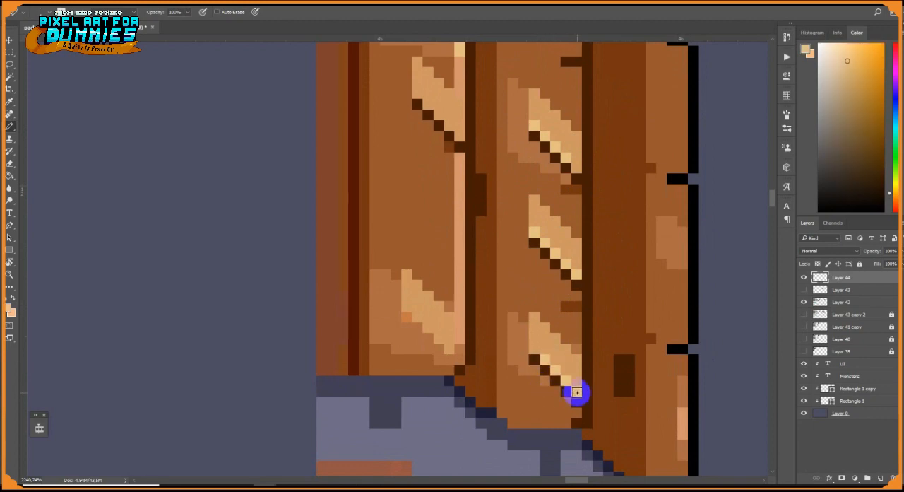
left_click_drag(417, 318, 461, 328)
Draw a rectangular block outlined in dark red at the base of the roof's ridge trim and colour it reddish brown
scroll(487, 339, "down", 10)
scroll(502, 357, "up", 10)
left_click(473, 245, "alt")
left_click_drag(486, 217, 428, 319)
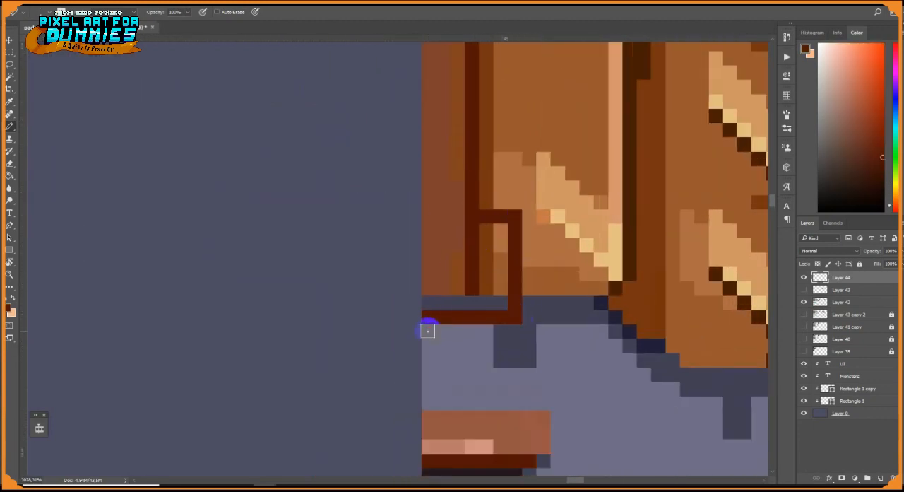
left_click(454, 250, "alt")
mouse_move(472, 237)
left_mouse_down()
mouse_move(474, 302)
mouse_move(429, 302)
left_mouse_up()
left_click(472, 210, "alt")
left_click_drag(462, 217, 434, 224)
Add a reddish-brown trim strip with a dark red top line beside the block and continue the line down the stepped roof edge
left_click_drag(528, 274, 572, 274)
left_click(501, 283, "alt")
left_click_drag(530, 289, 532, 304)
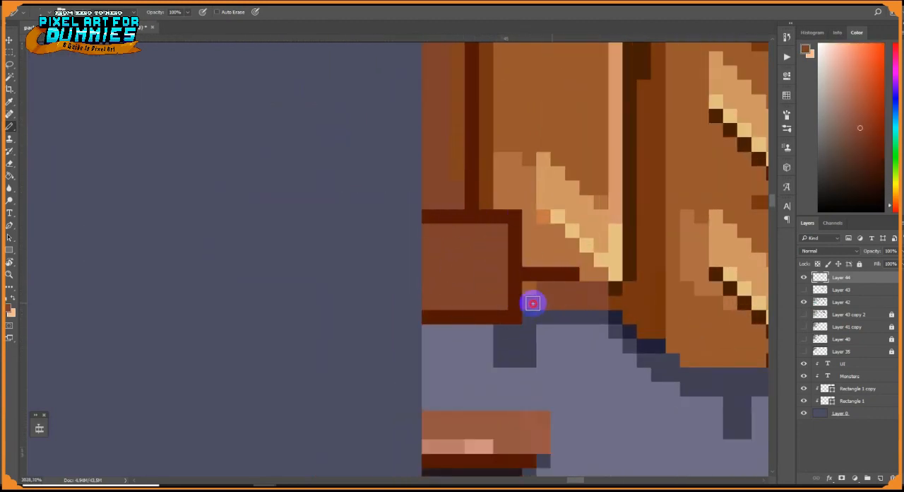
left_click(622, 300, "alt")
left_click(609, 284, "alt")
mouse_move(616, 302)
left_mouse_down()
mouse_move(686, 360)
mouse_move(616, 320)
left_mouse_up()
left_click(684, 377, "alt")
Paint the upper half of the ridge block orange-brown and add a pale highlight line across it
left_click(600, 302, "alt")
left_click(865, 114)
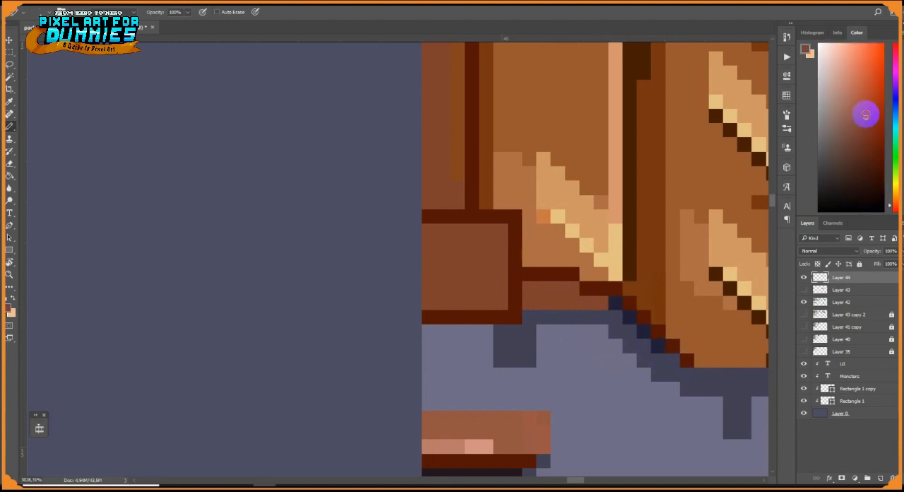
mouse_move(486, 281)
left_mouse_down()
mouse_move(498, 259)
mouse_move(429, 231)
mouse_move(429, 302)
left_mouse_up()
left_click(515, 273, "alt")
left_click(541, 289, "alt")
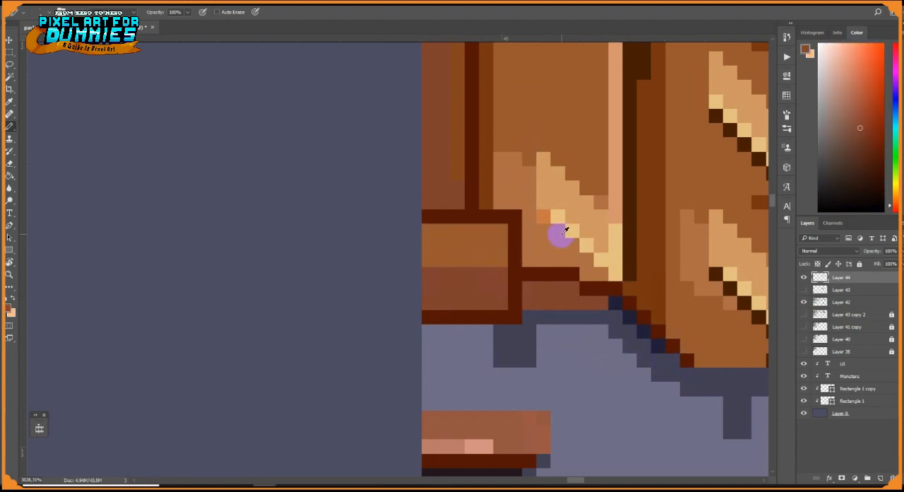
left_click(569, 213, "alt")
left_click_drag(486, 260, 429, 260)
Darken the trim strip beside the block and extend the dark red line along the middle plank's lower edge
scroll(563, 287, "down", 8)
scroll(563, 287, "up", 6)
key("g")
left_click(613, 291, "alt")
left_click(601, 291)
key("ctrl+z")
key("b")
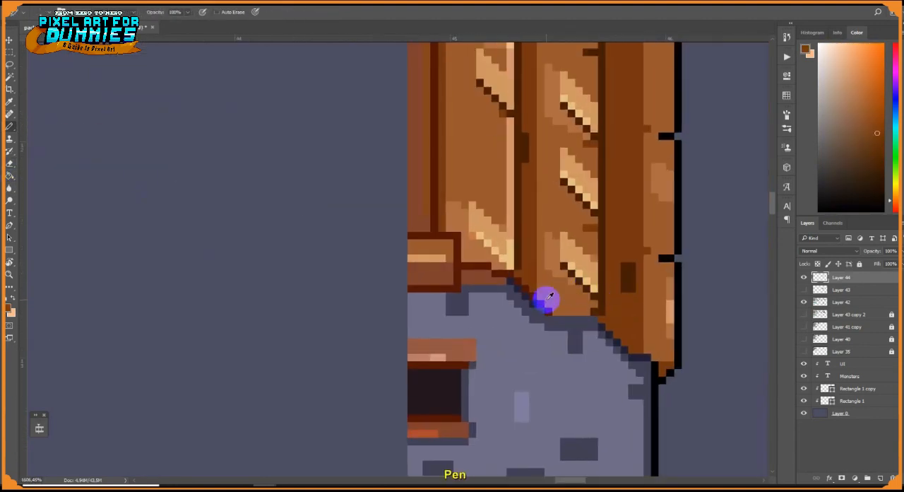
left_click(542, 303, "alt")
left_click_drag(549, 305, 594, 311)
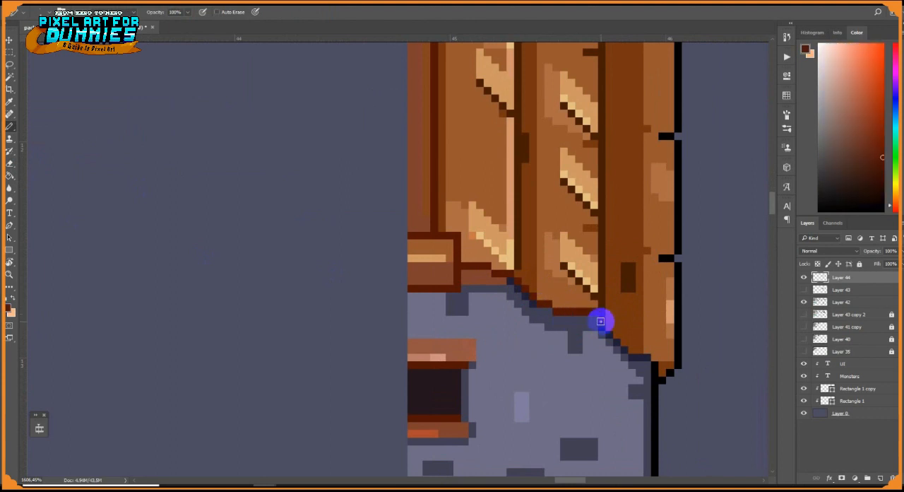
Paint a slate grey shadow row on the wall directly beneath the ridge block and the trim strip
left_click(452, 304, "alt")
left_click_drag(442, 296, 411, 295)
left_click_drag(472, 296, 503, 296)
key("e")
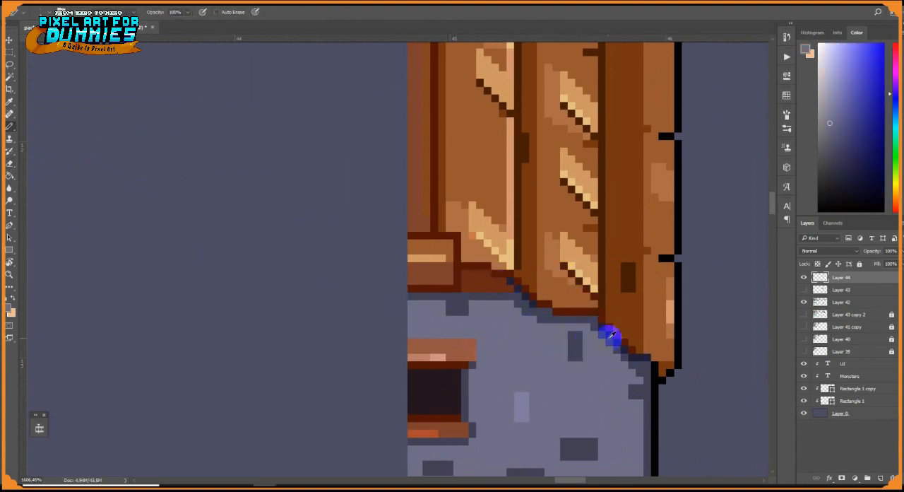
Continue the dark red line down the outer stepped roof edge and shade the middle plank's bottom in darker brown
left_click(613, 338, "alt")
left_click(631, 347, "alt")
mouse_move(624, 350)
left_mouse_down()
mouse_move(646, 360)
mouse_move(610, 323)
left_mouse_up()
left_click_drag(595, 304, 556, 304)
left_click(532, 288, "alt")
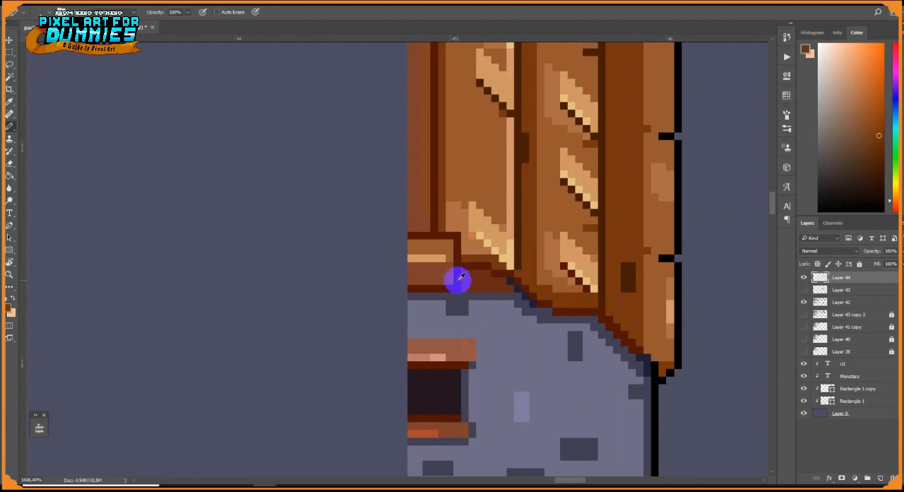
Add a vertical orange highlight to the ridge trim and an orange dab to the block's highlight line
left_click(423, 210, "alt")
left_click_drag(451, 252, 492, 323)
left_click_drag(464, 278, 464, 184)
left_click_drag(463, 153, 481, 235)
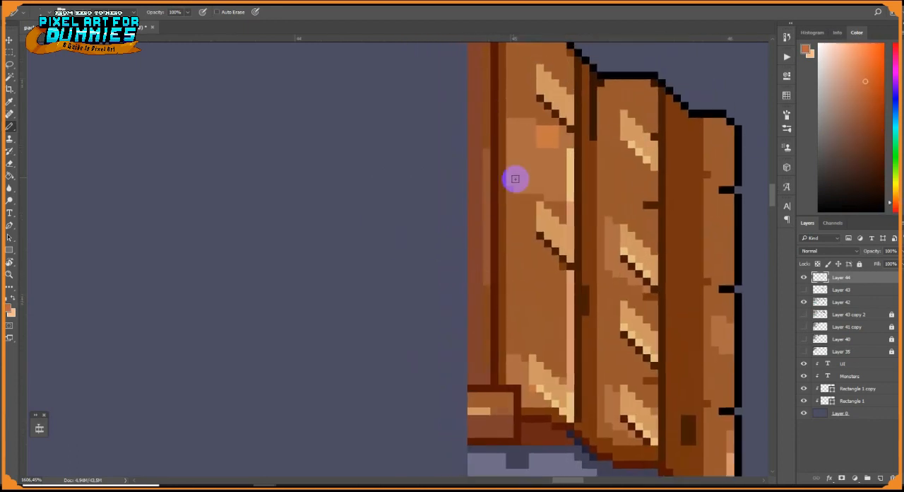
left_click_drag(486, 152, 486, 205)
left_click_drag(494, 411, 502, 411)
Paint a dark brown line under the inner plank beside the ridge block and an orange highlight along the horizontal beam's lower edge
left_click_drag(505, 415, 505, 341)
left_click(508, 350, "alt")
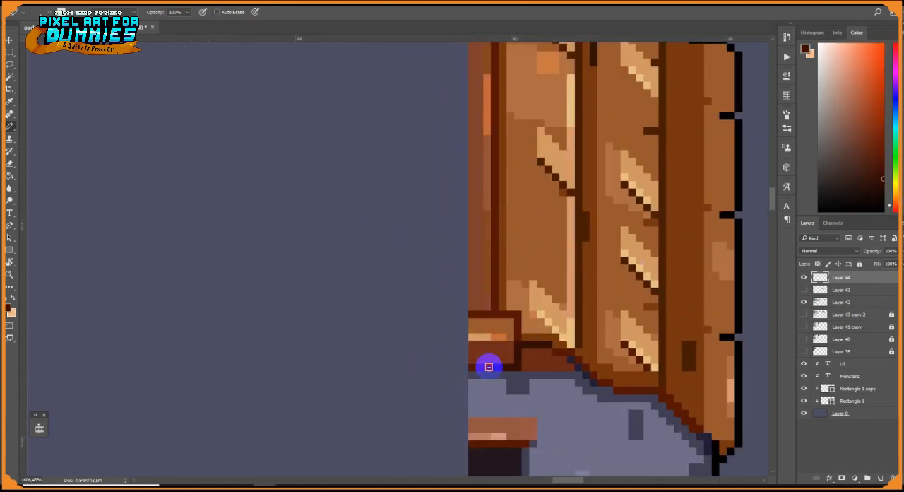
scroll(555, 358, "down", 6)
mouse_move(531, 354)
left_mouse_down()
mouse_move(546, 360)
mouse_move(510, 275)
left_mouse_up()
scroll(510, 299, "up", 3)
left_click(456, 230, "alt")
left_click_drag(559, 372, 513, 373)
left_click(499, 393, "alt")
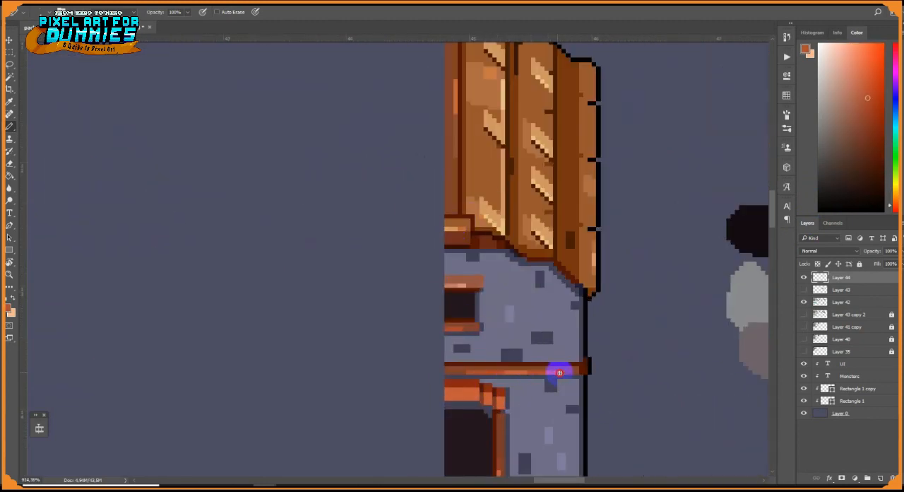
Recolour the light accent bricks on the upper and lower stone wall in a muted violet-blue
scroll(570, 374, "up", 8)
left_click_drag(576, 395, 527, 202)
left_click(548, 244, "alt")
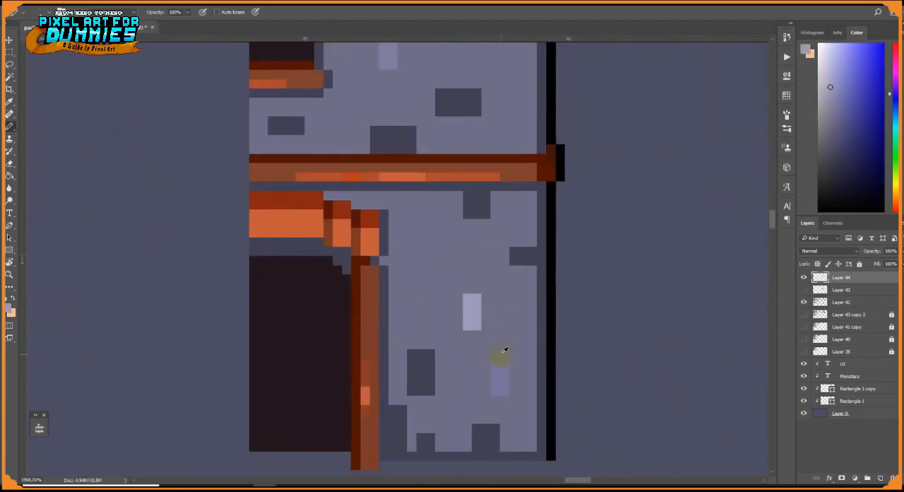
left_click_drag(430, 127, 462, 322)
left_click(419, 247, "alt")
scroll(522, 271, "down", 8)
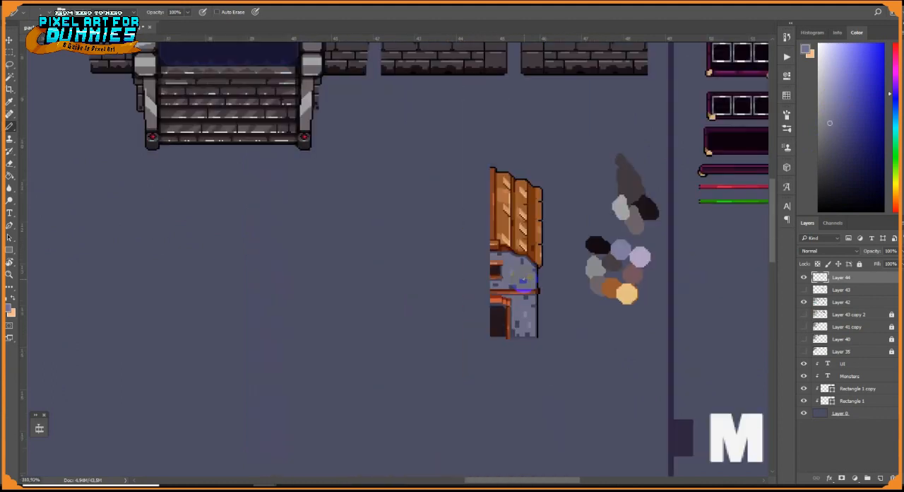
scroll(535, 302, "up", 2)
scroll(535, 305, "up", 5)
left_click(527, 346, "alt")
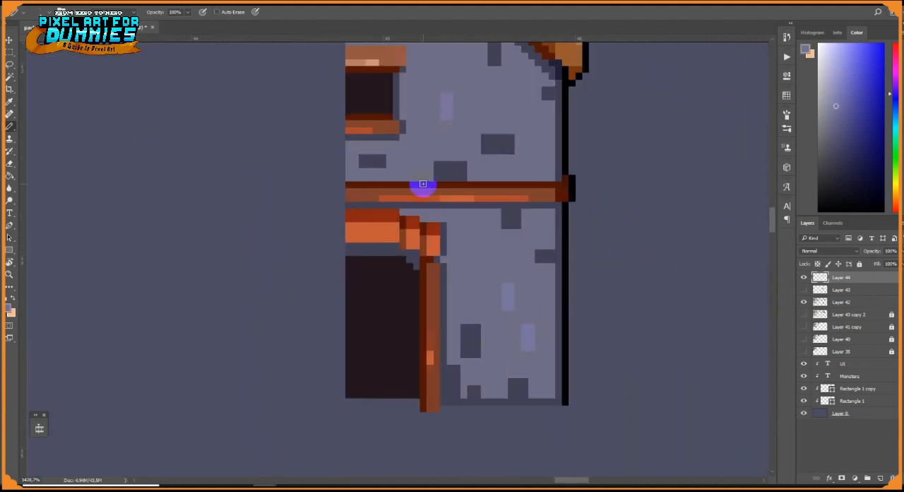
Brighten the window lintel in orange and shade the underside of the door lintel in dark red
left_click_drag(423, 184, 447, 249)
left_click(402, 115, "alt")
left_click(411, 280, "alt")
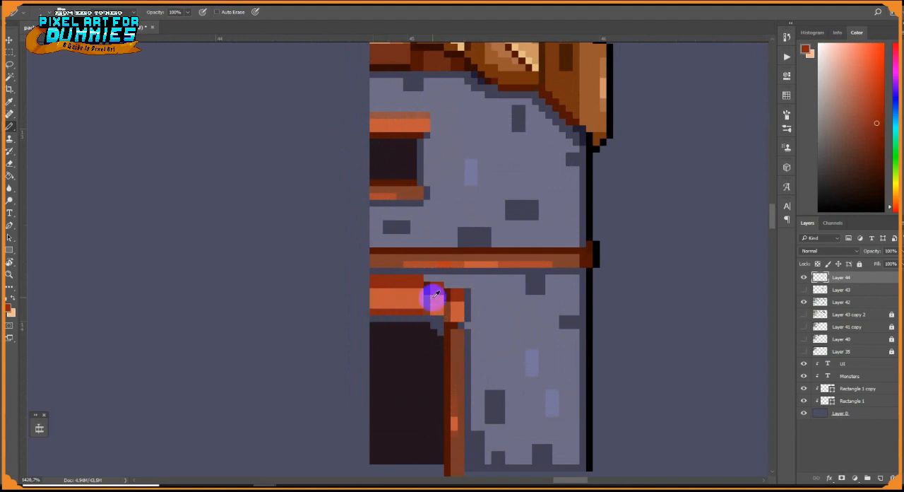
left_click(465, 324, "alt")
left_click(431, 329, "alt")
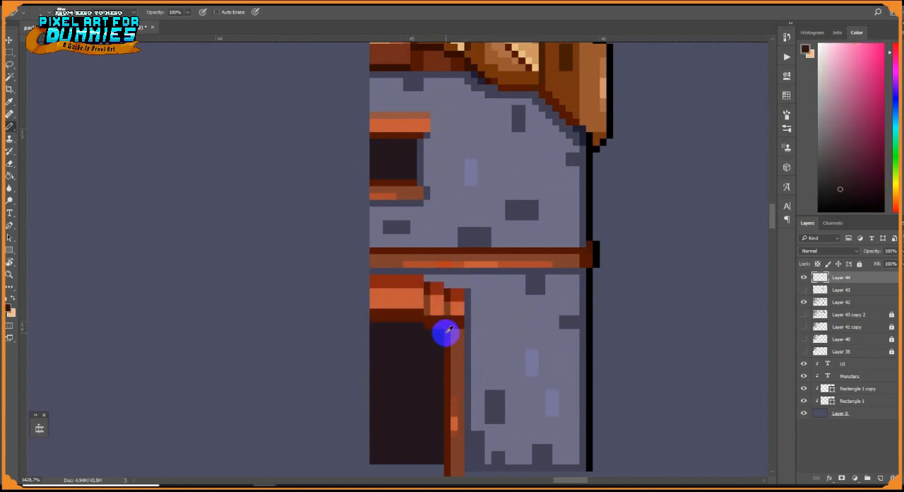
left_click(446, 335, "alt")
Paint an orange-brown patch beside the middle plank's top streak with a brown diagonal line beneath it
scroll(466, 445, "down", 7)
left_click_drag(466, 445, 488, 332)
scroll(490, 191, "up", 7)
left_click(450, 147, "alt")
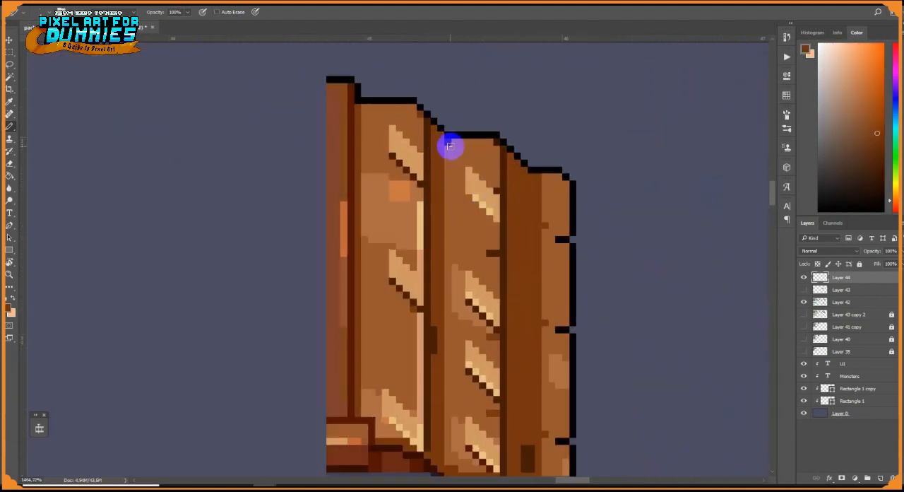
left_click(482, 221, "alt")
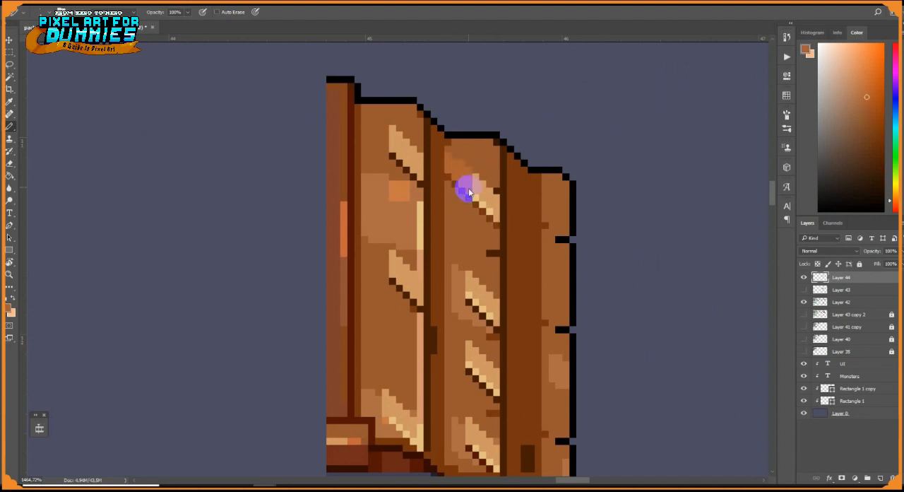
left_click(492, 192, "alt")
left_click_drag(496, 185, 480, 174)
left_click(446, 151, "alt")
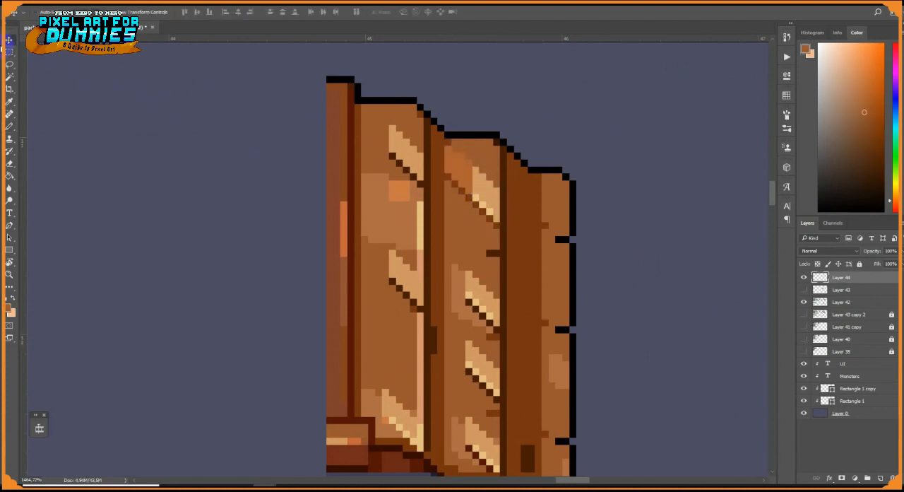
Select the middle plank's finished top streak and duplicate it twice down the plank over the older streaks
key("m")
left_click_drag(447, 148, 498, 234)
key("v")
mouse_move(485, 204)
left_mouse_down()
mouse_move(487, 286)
mouse_move(477, 204)
left_mouse_up()
left_click_drag(474, 203, 473, 286)
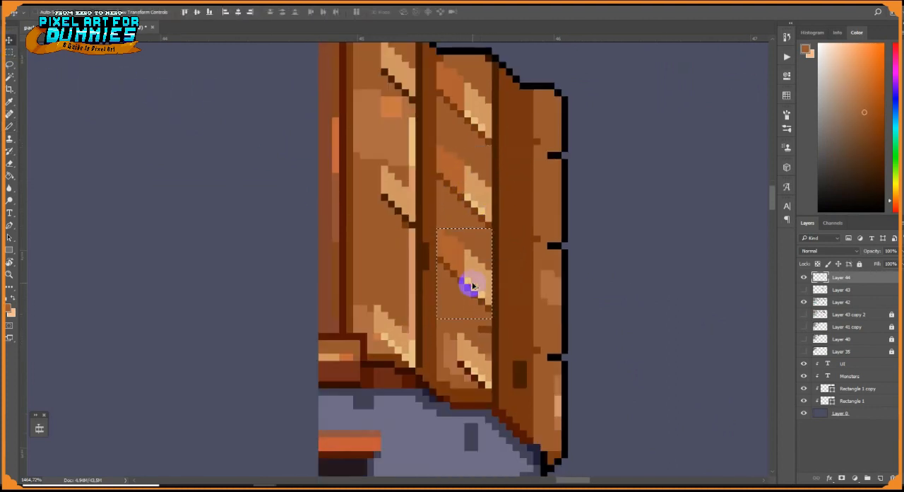
left_click_drag(501, 326, 423, 257)
Extend the middle plank's lowest streak upward with a few light yellow and tan pixels
key("b")
left_click(393, 215, "alt")
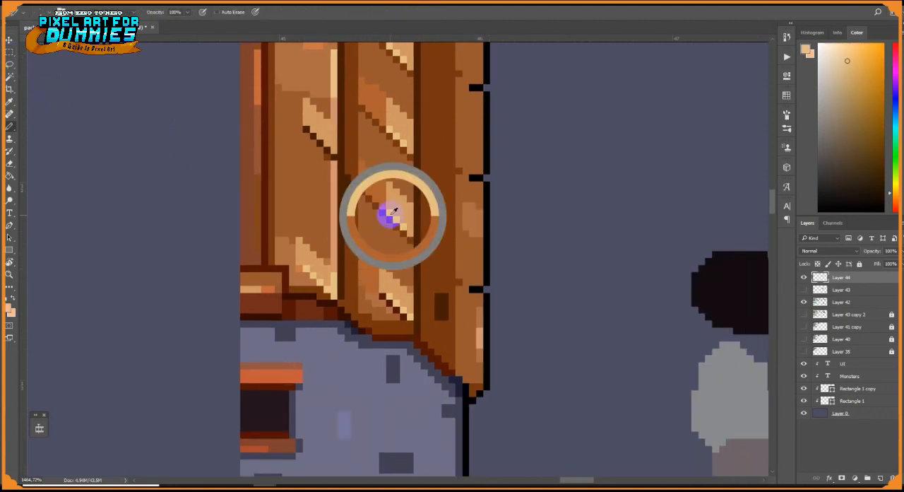
left_click_drag(376, 282, 382, 289)
left_click(370, 293, "alt")
Draw a dark red-brown outline along the roof's stepped lower edge and a slate shadow on the wall beneath it
left_click(341, 315, "alt")
left_click_drag(344, 315, 357, 315)
left_click(341, 303, "alt")
mouse_move(344, 303)
left_mouse_down()
mouse_move(410, 329)
mouse_move(453, 374)
left_mouse_up()
left_click(367, 329, "alt")
left_click(400, 325, "alt")
left_click(457, 382, "alt")
left_click_drag(452, 378, 422, 358)
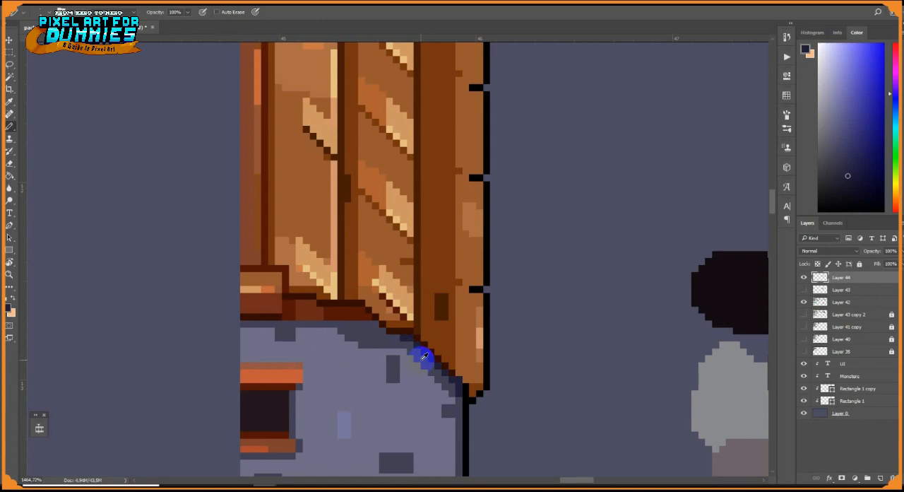
Rework the roof's outer lower corner with brown and dark pixels and a black outline around its tip
left_click(476, 392, "alt")
left_click(475, 387, "alt")
left_click(479, 396, "alt")
left_click(464, 377, "alt")
left_click_drag(486, 393, 472, 401)
left_click(449, 312, "alt")
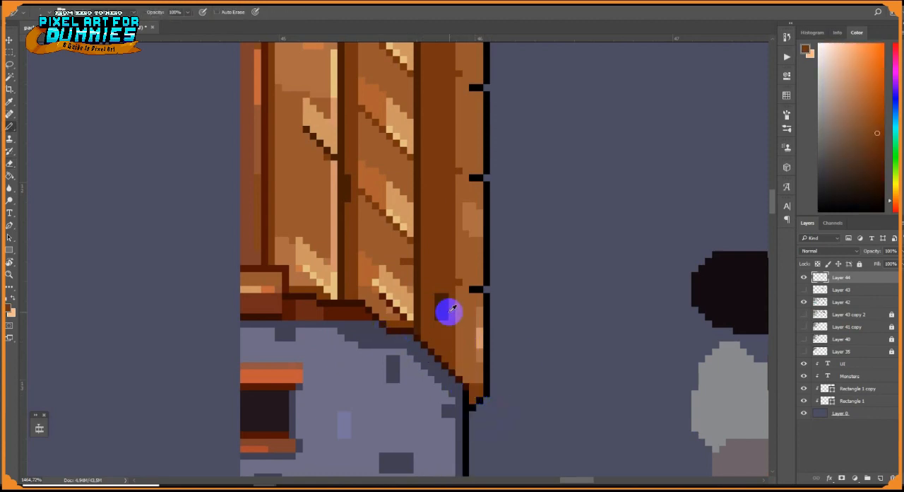
Select the middle plank's upper three streaks and duplicate them onto the inner plank, covering its old streaks
left_click(386, 271, "alt")
scroll(392, 225, "down", 10)
scroll(389, 212, "up", 9)
key("m")
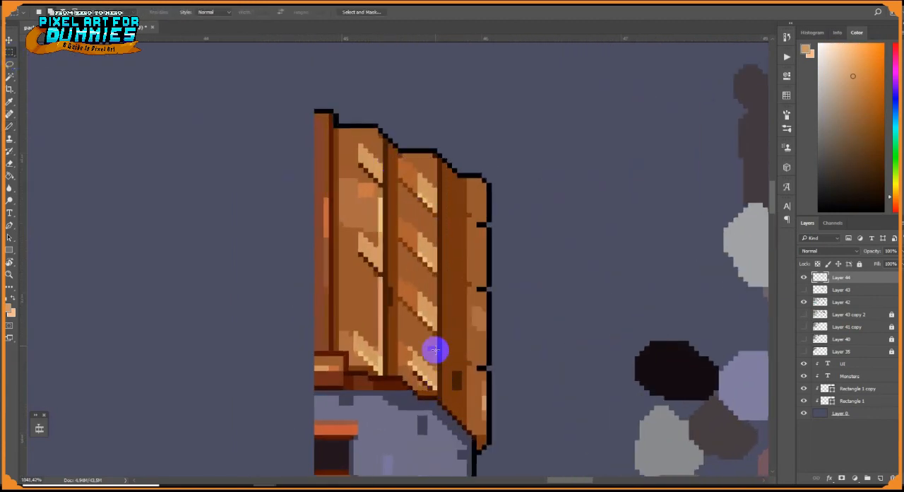
left_click_drag(399, 157, 438, 331)
key("v")
mouse_move(438, 238)
left_mouse_down()
mouse_move(383, 210)
mouse_move(383, 220)
left_mouse_up()
key("ctrl+d")
key("b")
Square off the inner plank's orange-brown patches and run their brown lower lines horizontally to the plank's inner edge
scroll(368, 247, "up", 4)
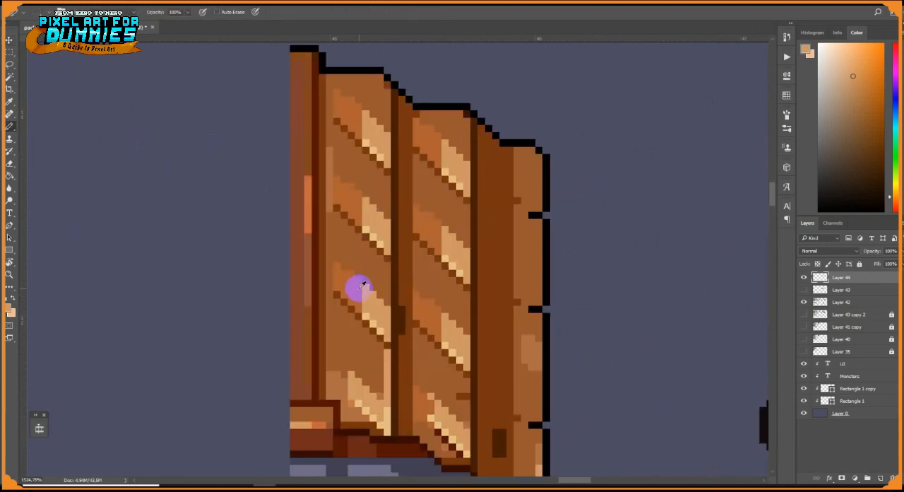
left_click(343, 301, "alt")
left_click(329, 210, "alt")
scroll(358, 194, "up", 1)
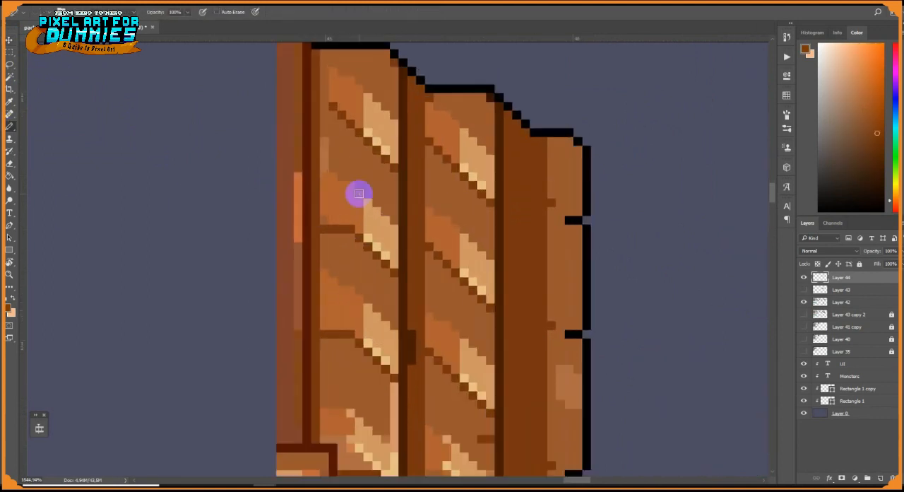
left_click_drag(332, 134, 356, 189)
left_click(357, 143, "alt")
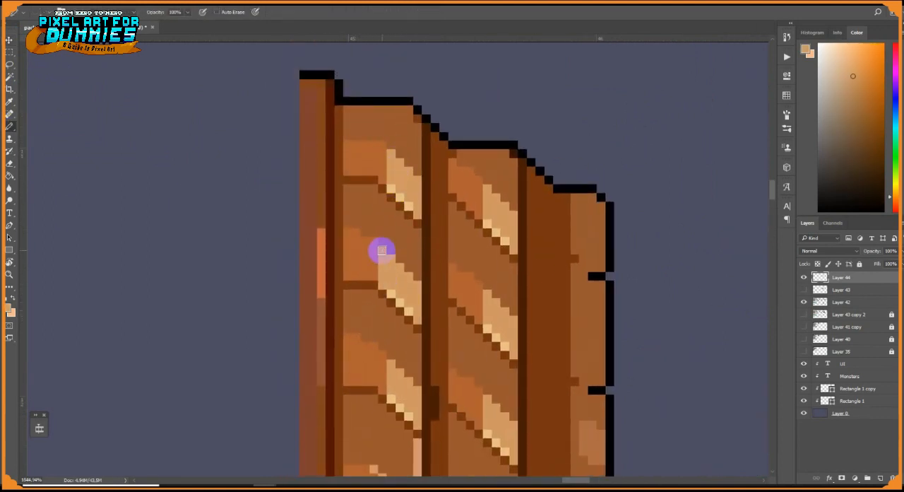
Square off the inner plank's bottom patch in orange-brown and fill the area beneath its streak with brown
scroll(375, 296, "down", 3)
left_click(367, 388, "alt")
left_click(351, 396, "alt")
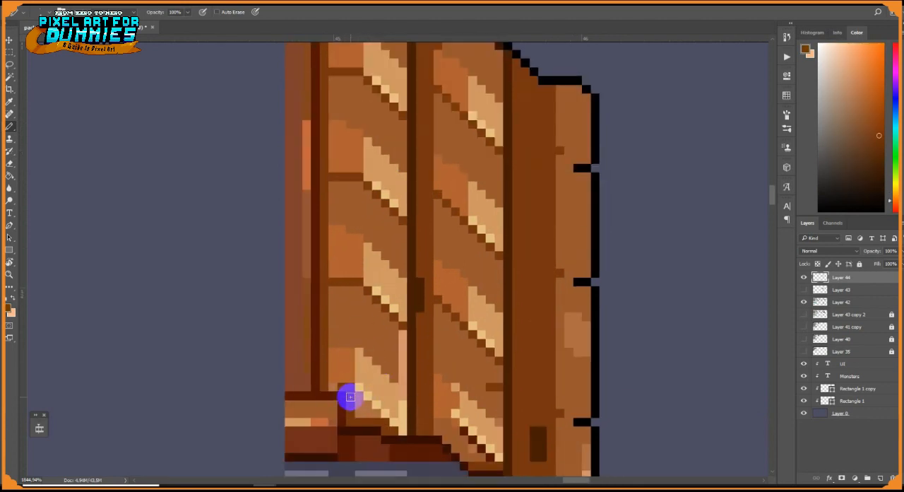
scroll(344, 391, "down", 4)
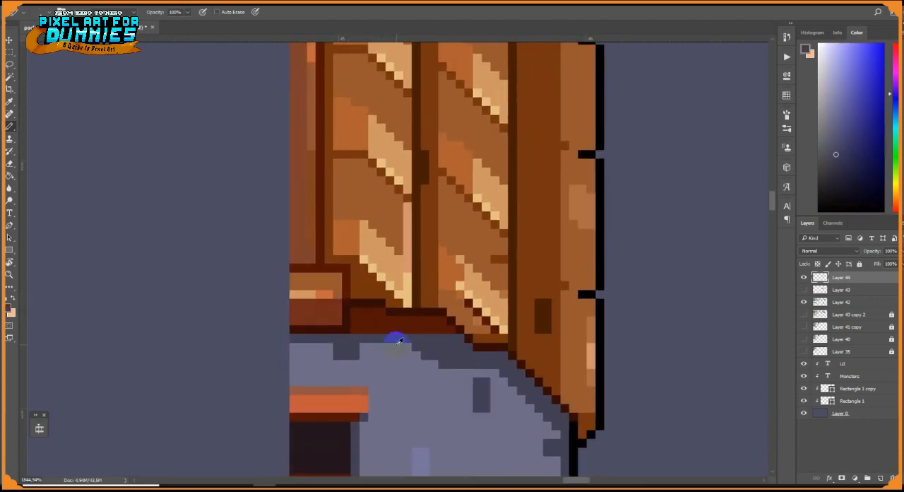
Touch up the ridge block's brown face and repaint its highlight line in light yellow
left_click(319, 277, "alt")
left_click_drag(294, 268, 339, 268)
left_click(346, 259)
left_click(334, 288, "alt")
left_click(370, 293, "alt")
left_click(303, 295)
scroll(322, 284, "down", 5)
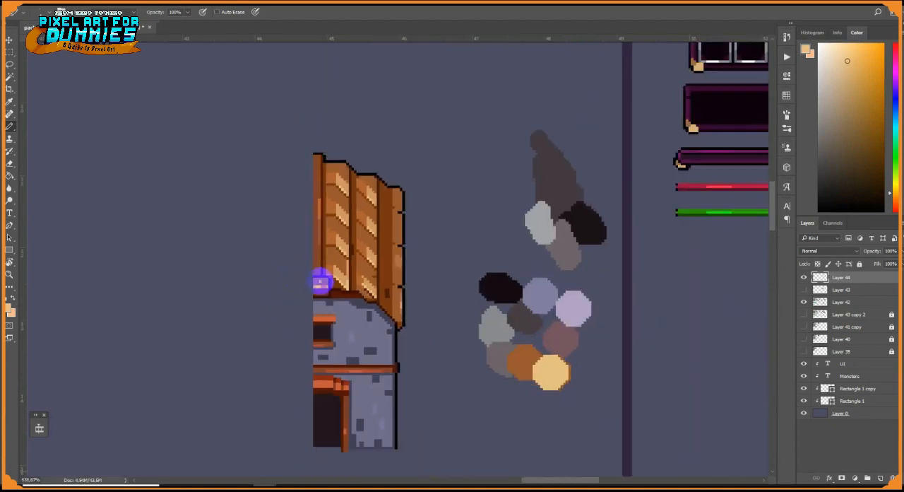
Paint a small diagonal tan and light yellow streak near the top of the outer plank
scroll(417, 243, "up", 5)
mouse_move(417, 242)
left_mouse_down()
mouse_move(455, 317)
mouse_move(484, 255)
left_mouse_up()
left_click(417, 173, "alt")
left_click(346, 209, "alt")
left_click_drag(414, 161, 429, 191)
left_click(349, 238, "alt")
Select the outer plank's new streak and duplicate it down the plank to the lower edge notches
key("m")
mouse_move(403, 141)
left_mouse_down()
mouse_move(434, 195)
mouse_move(413, 134)
mouse_move(412, 236)
left_mouse_up()
key("v")
left_click_drag(412, 236, 413, 363)
key("ctrl+d")
Cover the dark block near the outer plank's foot with brown and extend lighter brown patches beside its streaks
scroll(427, 346, "down", 8)
key("b")
scroll(415, 349, "up", 8)
left_click(418, 337, "alt")
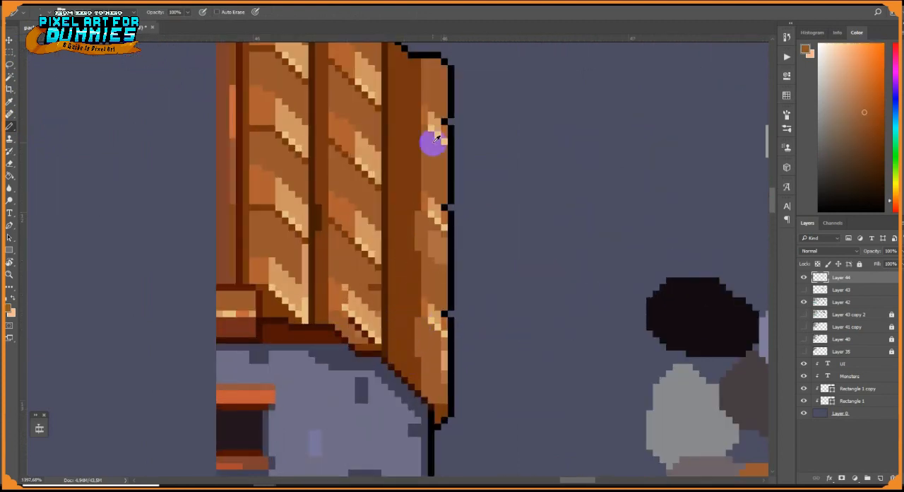
Extend the horizontal beam's end cap upward in dark brown and recolour the beam's body in a redder brown
scroll(441, 212, "down", 8)
scroll(440, 242, "up", 8)
left_click(440, 239, "alt")
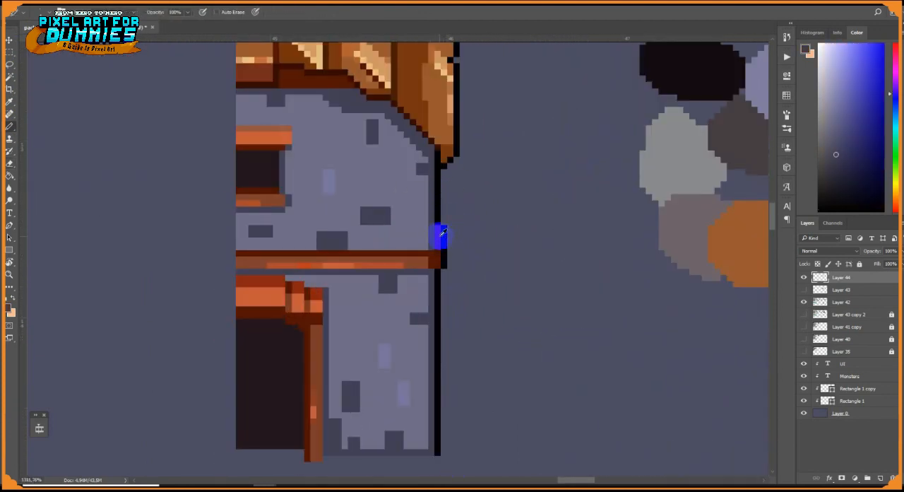
left_click(428, 259, "alt")
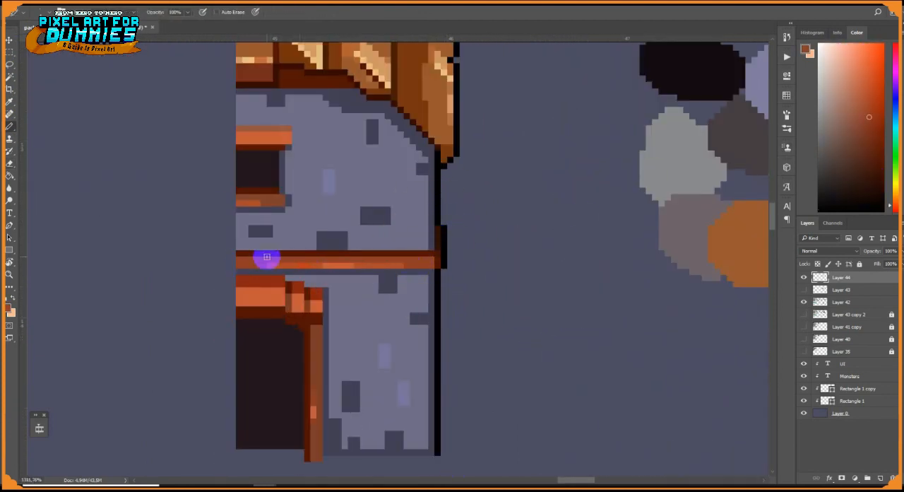
scroll(267, 256, "down", 8)
scroll(238, 167, "up", 8)
Limit the slate shadow below the roof to the ridge block's width and shade the wall's outer edge in navy
left_click(237, 166, "alt")
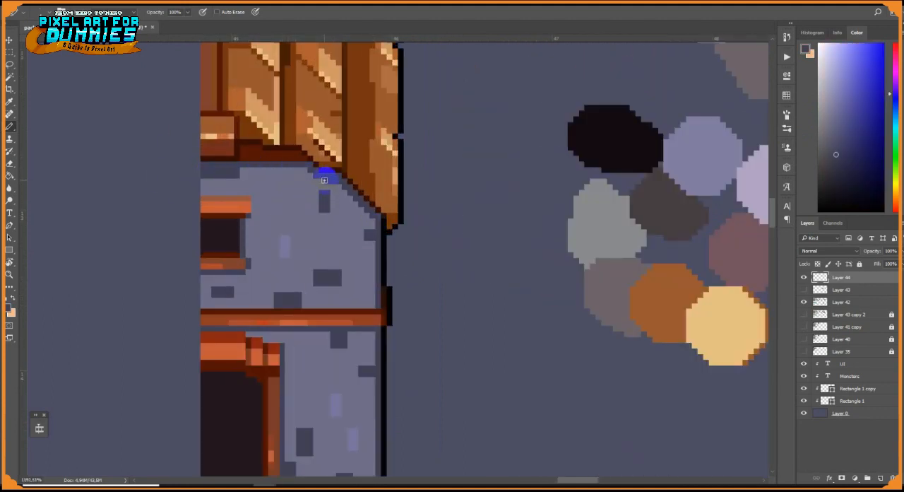
scroll(323, 180, "down", 8)
scroll(437, 242, "up", 8)
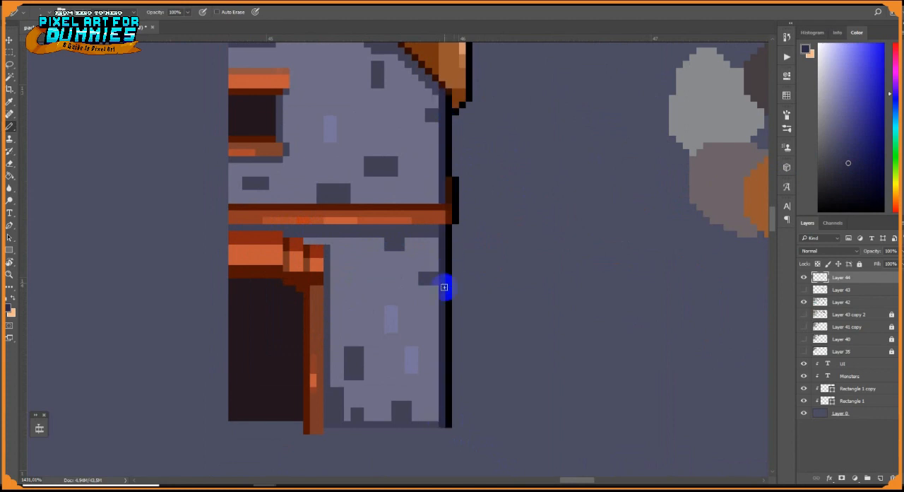
Soften the wall's violet accent bricks with the Paint Bucket at 33% opacity
key("g")
scroll(444, 287, "down", 8)
scroll(475, 284, "up", 8)
scroll(426, 245, "down", 6)
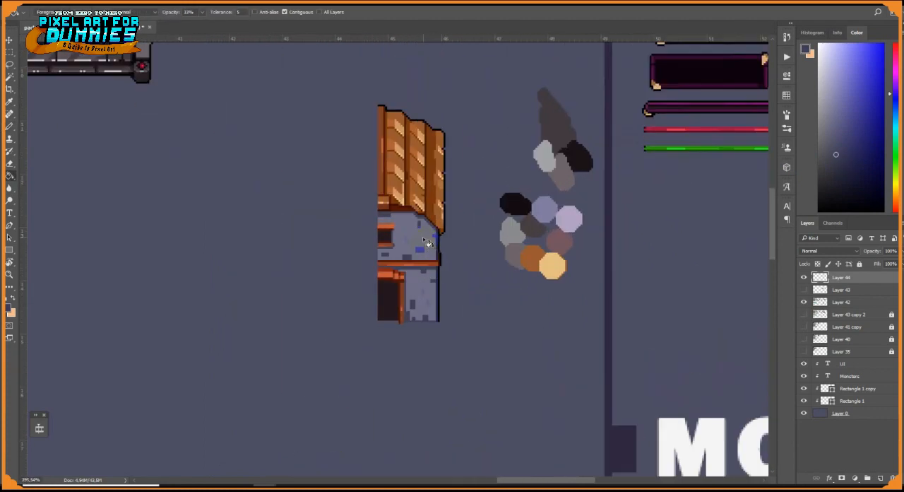
scroll(393, 127, "up", 7)
Repaint the full height of the vertical ridge trim in a solid orange-brown
key("b")
left_click(358, 219, "alt")
left_click(889, 204)
left_click(866, 97)
left_click_drag(353, 128, 351, 153)
right_click(351, 153)
left_click_drag(345, 67, 345, 350)
Add a short vertical tan highlight to the ridge trim and widen the brown band beside its dark red line
right_click(351, 232)
left_click(407, 201, "alt")
left_click_drag(354, 172, 352, 208)
left_click(371, 385, "alt")
left_click(354, 340, "alt")
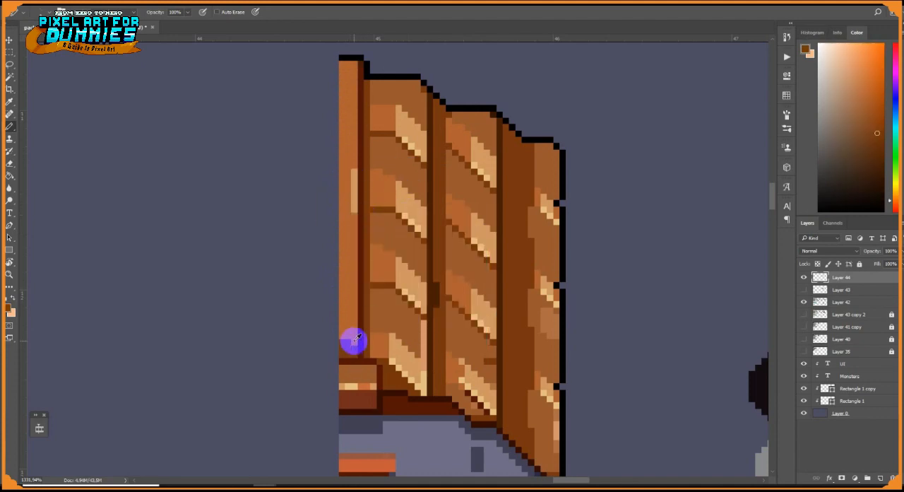
left_click_drag(372, 83, 373, 353)
Brighten the outer plank's streaks and lower edge with light yellow and tan pixels
scroll(376, 265, "down", 12)
scroll(425, 292, "up", 14)
left_click(410, 289, "alt")
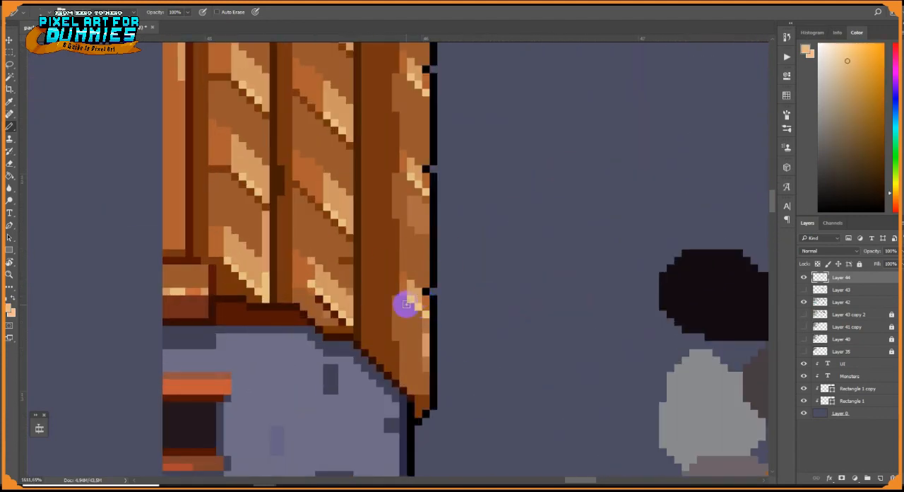
left_click(408, 306, "alt")
left_click(419, 322)
left_click(426, 305)
left_click(421, 181, "alt")
left_click(427, 77)
left_click(412, 308, "alt")
left_click(426, 346, "alt")
Paint a light orange highlight segment in the middle of the horizontal beam's lower edge
mouse_move(426, 366)
left_mouse_down()
mouse_move(421, 392)
mouse_move(483, 415)
left_mouse_up()
left_click(426, 322, "alt")
scroll(421, 391, "down", 12)
scroll(488, 410, "up", 13)
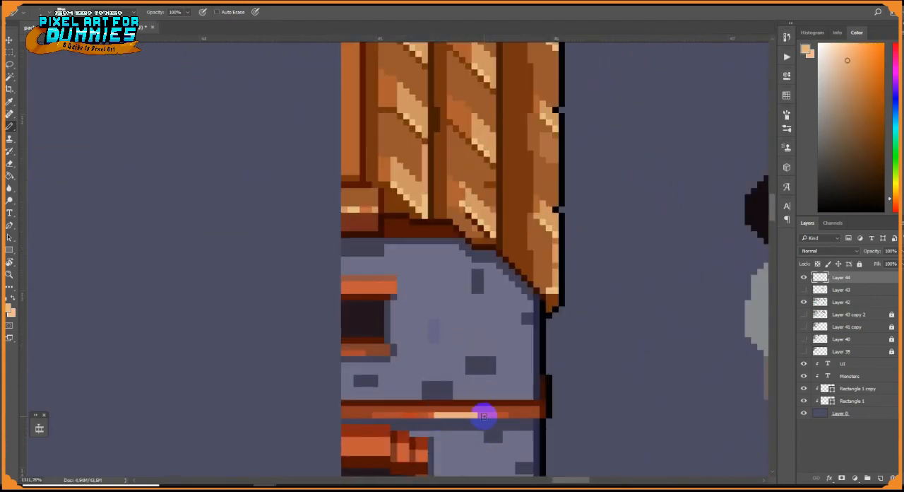
scroll(476, 416, "down", 8)
Duplicate the finished half of the house, flip it horizontally and place it as the mirrored left half
left_click_drag(686, 304, 491, 279)
key("m")
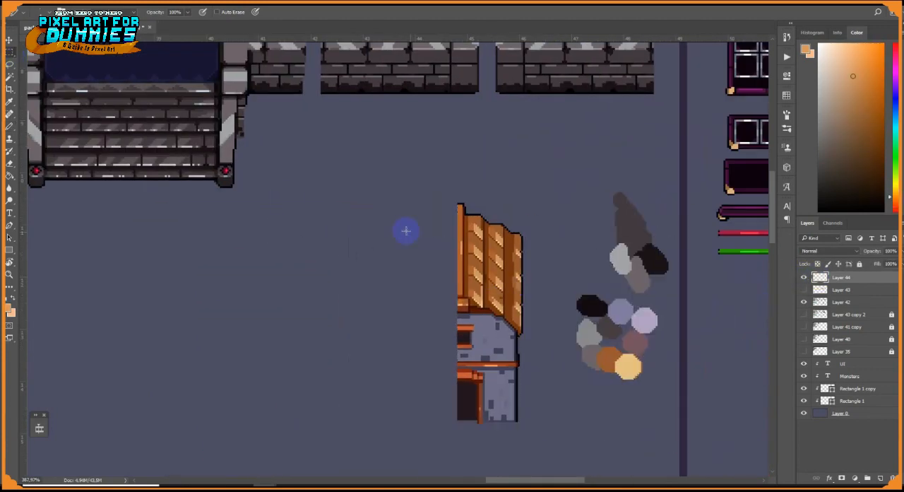
scroll(481, 383, "up", 4)
left_click_drag(389, 83, 572, 459)
key("ctrl+t")
right_click(344, 326)
left_click_drag(532, 285, 424, 309)
left_click(359, 308)
key("Return")
key("ctrl+d")
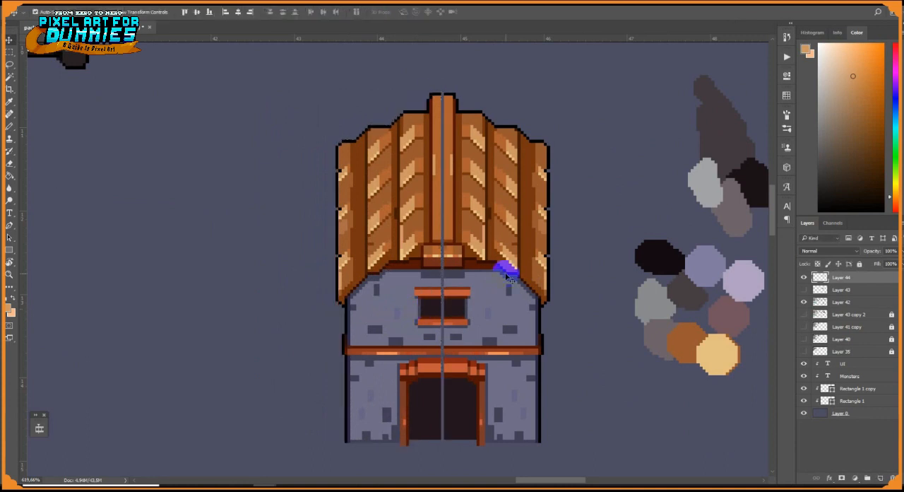
Select the roof, upper wall and window of both halves and nudge them two pixels down
left_click_drag(248, 94, 593, 329)
left_click(9, 40)
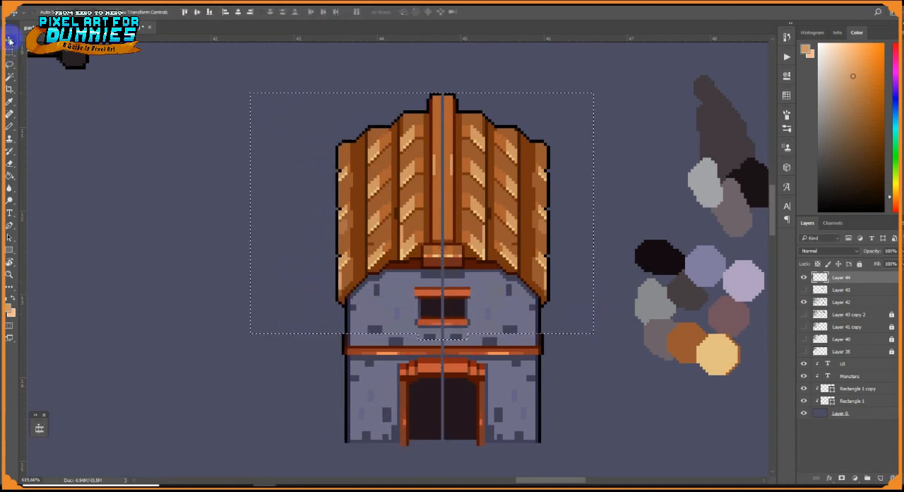
key("Down")
key("Down")
Close the central seam through the roof's middle beam, its end block and the upper wall with matching colours
scroll(396, 258, "up", 4)
key("b")
left_click(471, 289, "alt")
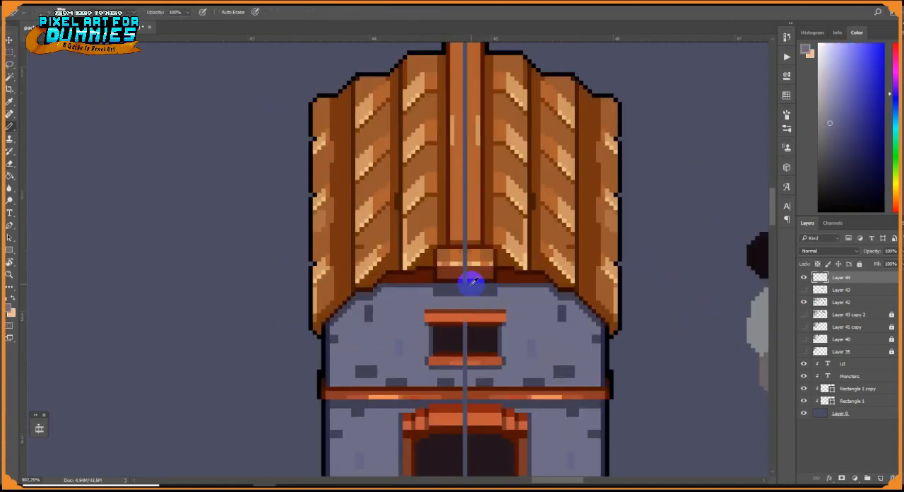
scroll(462, 244, "up", 1)
scroll(460, 262, "down", 2)
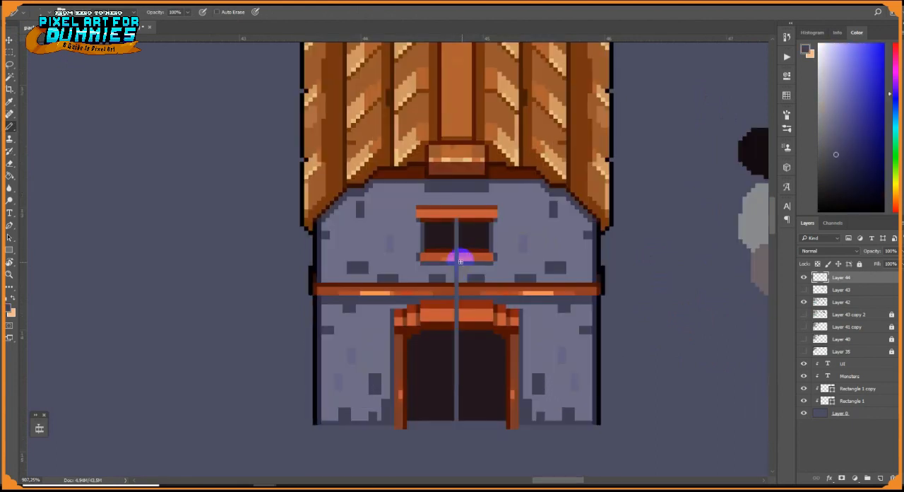
Close the seam through the window opening, the sill, the wall below and the horizontal beam with matching colours
left_click(462, 257, "alt")
left_click(462, 240, "alt")
left_click_drag(457, 244, 457, 224)
left_click(461, 252, "alt")
left_click(463, 268, "alt")
left_click_drag(457, 265, 457, 279)
left_click(463, 290, "alt")
left_click(457, 291)
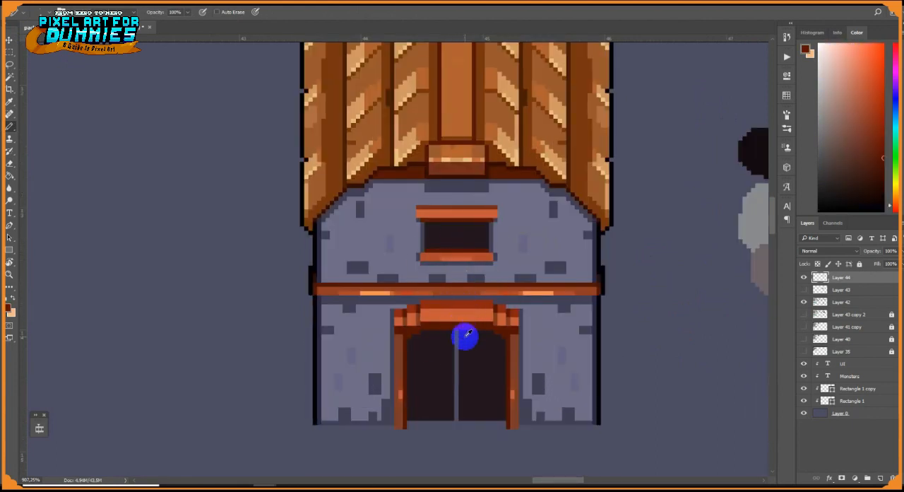
Close the seam down the middle of the doorway with the dark interior colour
left_click(464, 337, "alt")
left_click_drag(456, 332, 457, 418)
left_click(319, 290, "alt")
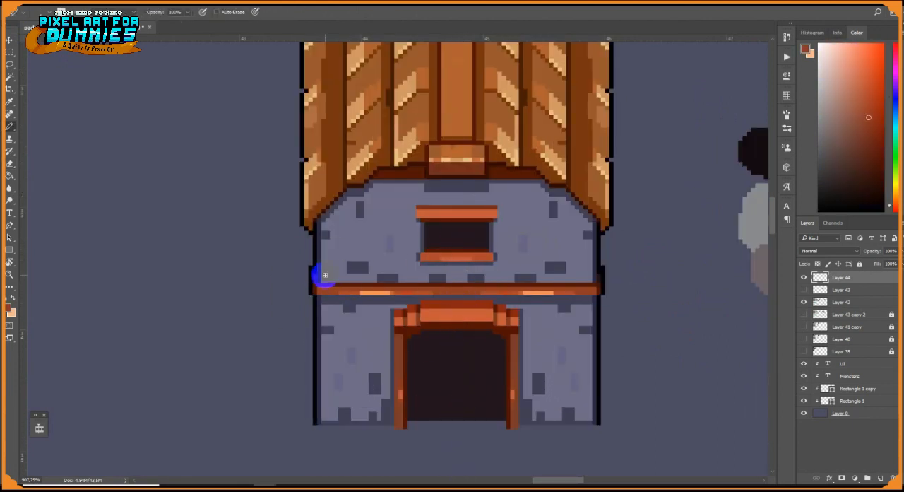
Create a new layer and block in a grey-violet chimney cap on the upper left slope of the roof
scroll(457, 243, "up", 2)
left_click(880, 478)
left_click(563, 362, "alt")
scroll(499, 232, "up", 1)
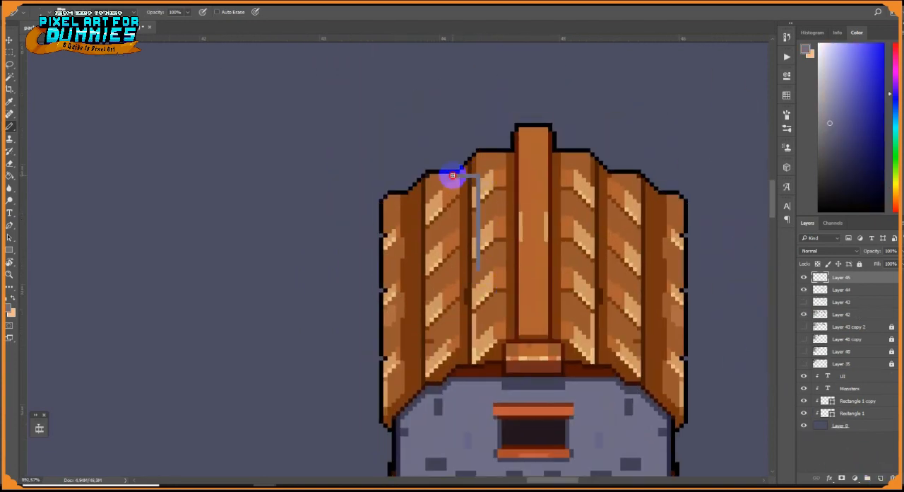
key("e")
mouse_move(439, 178)
left_mouse_down()
mouse_move(490, 188)
mouse_move(447, 188)
left_mouse_up()
scroll(454, 186, "up", 3)
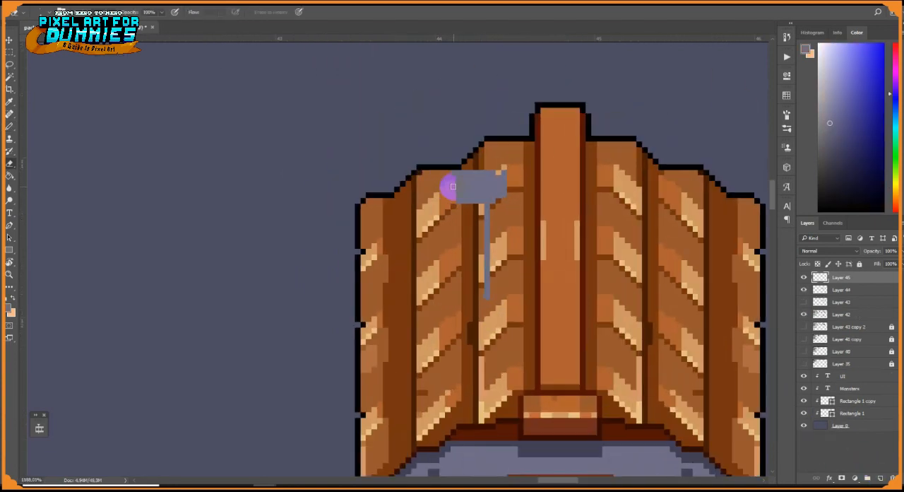
left_click_drag(507, 193, 480, 176)
Fill the chimney body below the cap with slate blue, ending in a diagonal base with a dark brown edge
key("e")
key("b")
left_click_drag(10, 126, 27, 135)
left_click(27, 134)
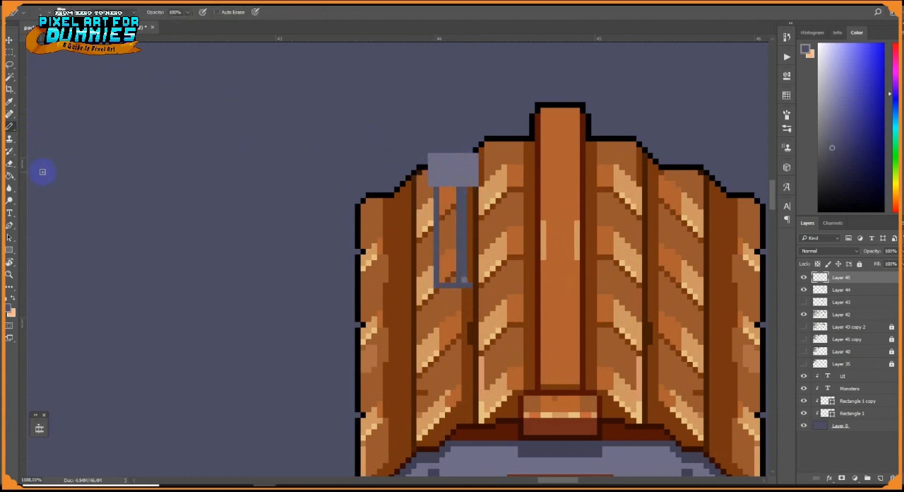
left_click_drag(448, 189, 448, 282)
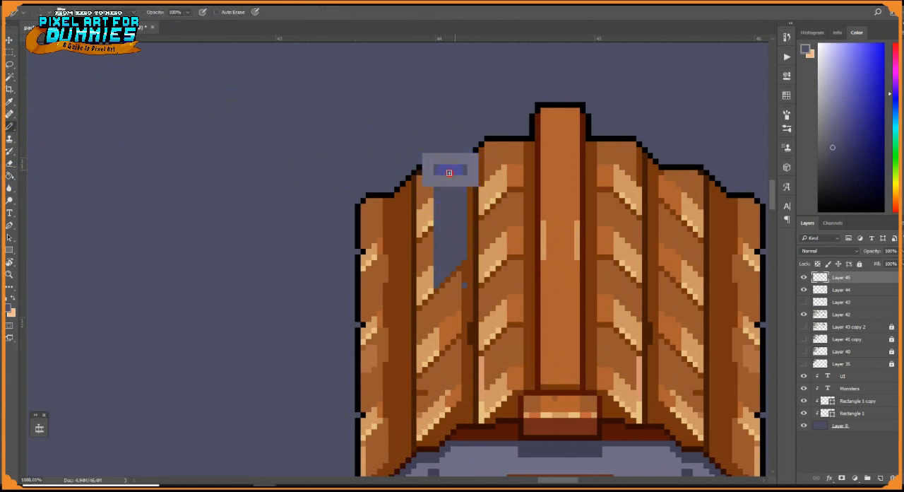
left_click(471, 258, "alt")
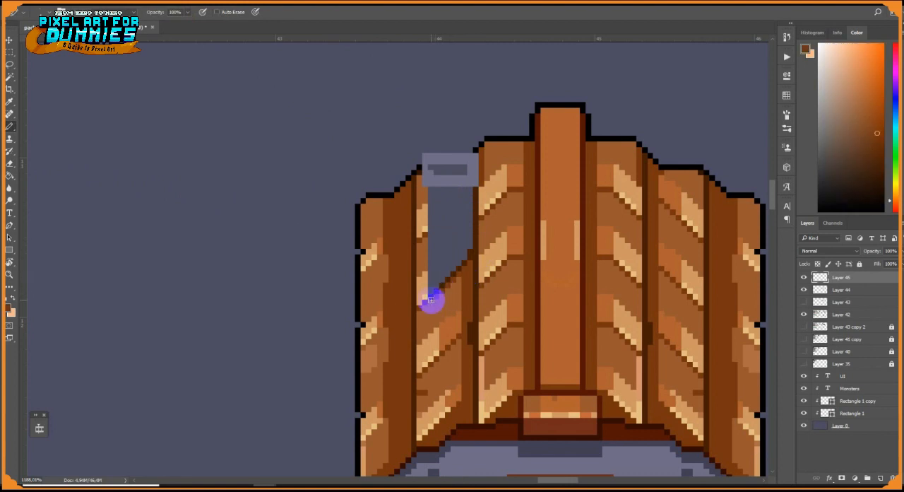
scroll(431, 300, "up", 3)
Shade the chimney cap with a dark underside and light grey rim highlights, and outline its top in black
left_click(432, 229, "alt")
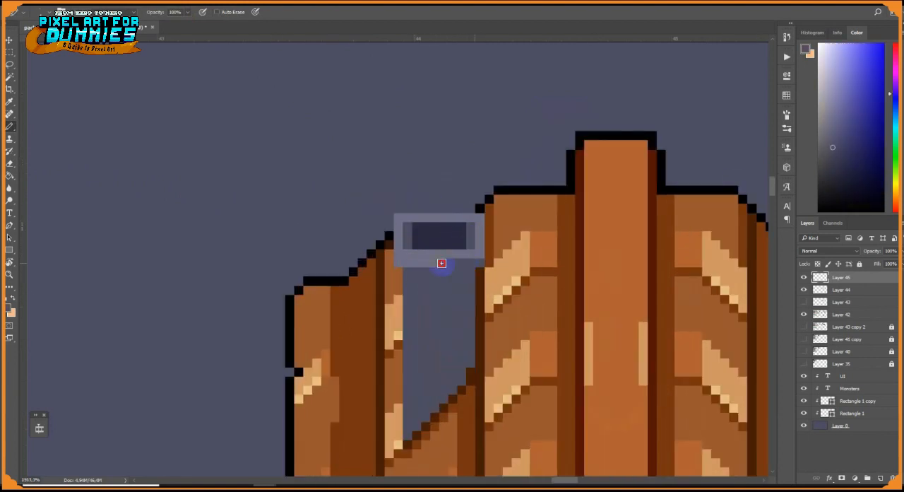
left_click_drag(404, 282, 472, 285)
left_click_drag(461, 253, 407, 254)
left_click_drag(425, 218, 453, 217)
left_click(481, 208, "alt")
mouse_move(479, 208)
left_mouse_down()
mouse_move(410, 208)
mouse_move(389, 226)
left_mouse_up()
left_click(446, 218, "alt")
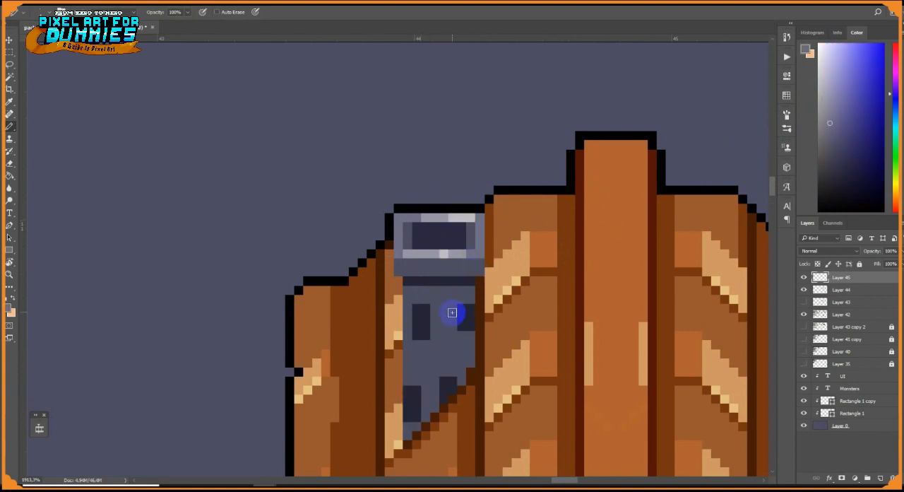
Undo the last stroke and paint lighter brick patches among the dark ones on the chimney body
key("ctrl+z")
left_click_drag(444, 317, 445, 346)
left_click_drag(416, 381, 426, 380)
left_click(449, 341, "alt")
mouse_move(444, 354)
left_mouse_down()
mouse_move(452, 353)
mouse_move(417, 353)
left_mouse_up()
Fill the chimney's opening with very dark navy using the Paint Bucket
scroll(453, 318, "down", 10)
scroll(463, 375, "up", 3)
left_click(10, 176)
scroll(441, 253, "up", 7)
left_click(472, 246, "alt")
scroll(471, 246, "down", 10)
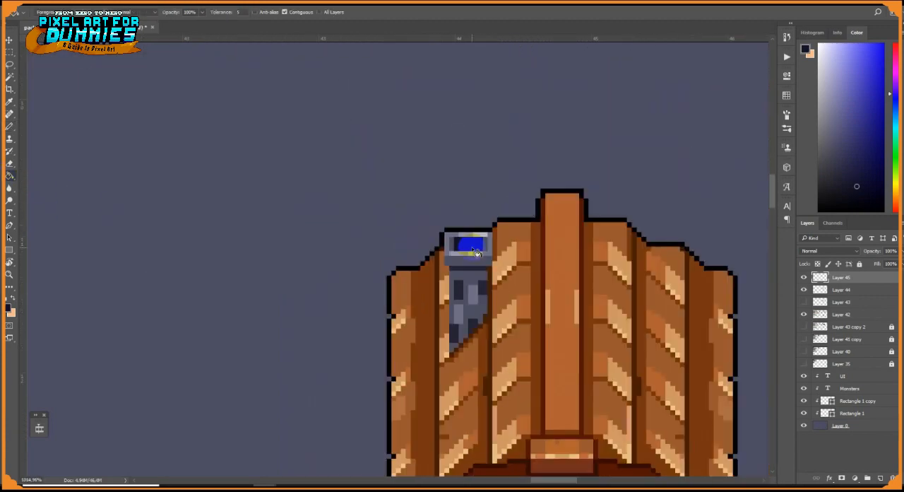
Tone down the light bricks on the chimney body with the Paint Bucket
scroll(468, 360, "up", 5)
left_click(554, 303, "ctrl")
left_click(550, 306, "alt")
left_click(556, 302)
key("ctrl+z")
scroll(573, 373, "up", 5)
Darken the faint bricks on the house wall with slate grey fills
left_click_drag(562, 260, 551, 186)
left_click(390, 362)
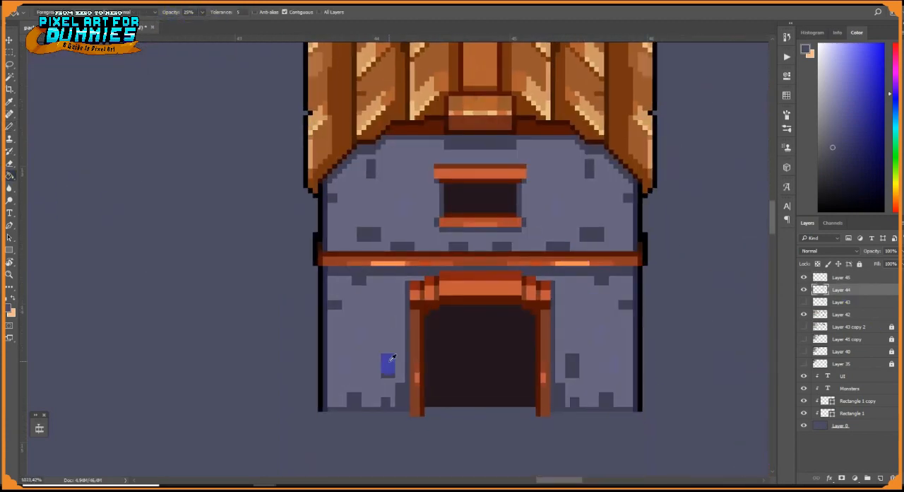
left_click(360, 337)
left_click(347, 363)
scroll(410, 343, "down", 5)
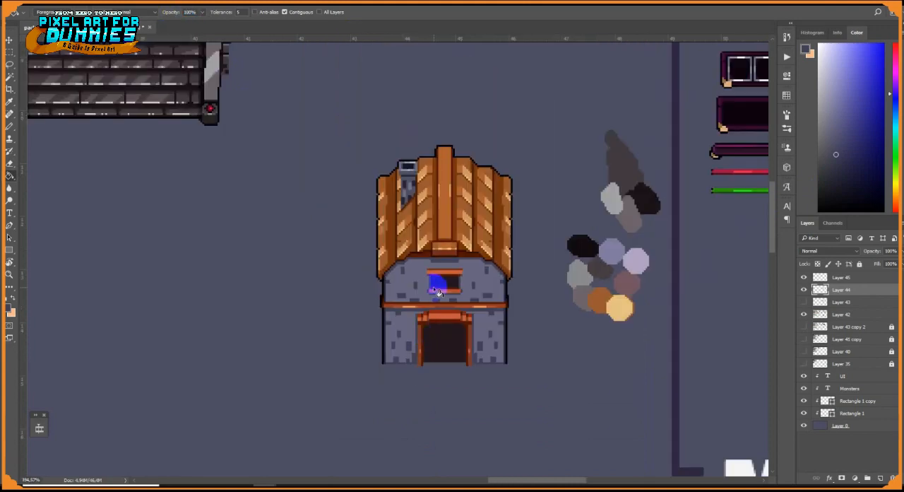
left_click_drag(437, 287, 454, 329)
Paint light grey highlights down the left edges of the chimney's cap and body with the Pencil
scroll(413, 219, "up", 6)
left_click(462, 306, "ctrl")
key("b")
scroll(404, 246, "up", 2)
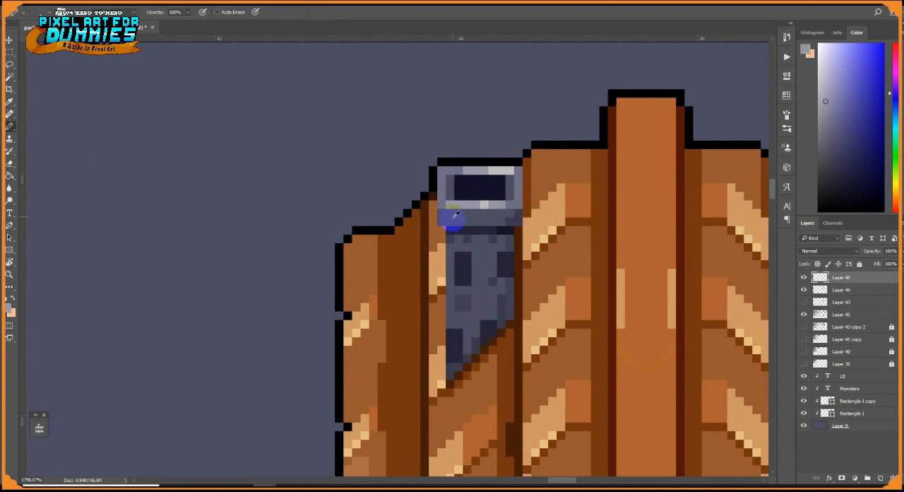
left_click_drag(450, 247, 450, 316)
mouse_move(460, 179)
left_mouse_down()
mouse_move(478, 228)
mouse_move(460, 246)
left_mouse_up()
left_click(473, 292, "alt")
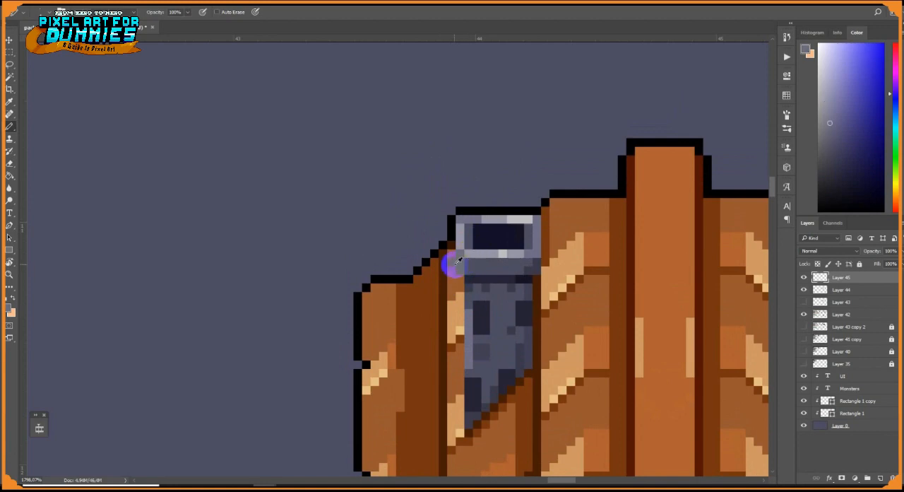
left_click(460, 267, "alt")
Add lighter stone patches to the chimney body and darken the corner pixels of its cap
scroll(530, 302, "down", 6)
scroll(535, 312, "up", 4)
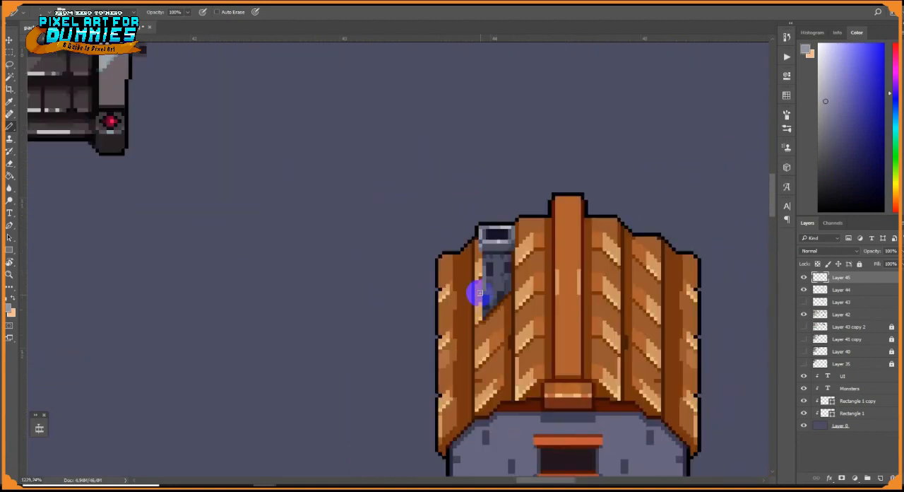
scroll(479, 293, "up", 3)
left_click(523, 298, "alt")
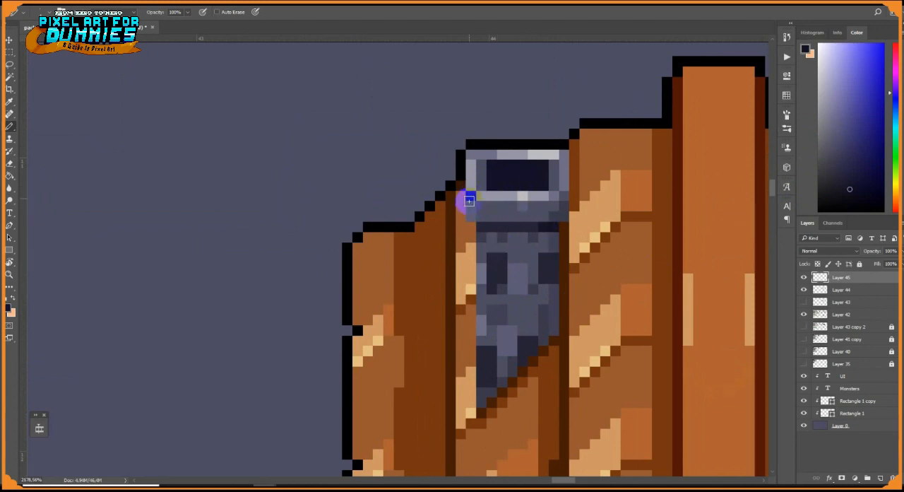
scroll(558, 260, "down", 5)
scroll(601, 275, "up", 6)
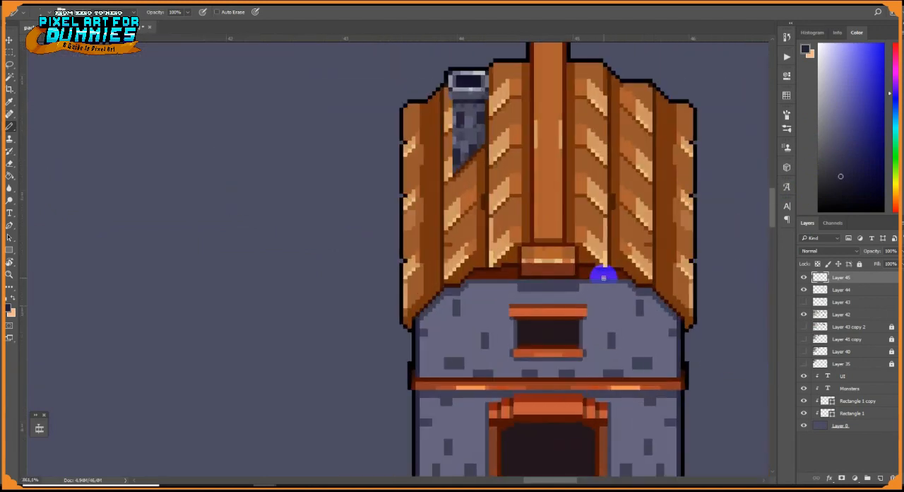
Recolour part of the light roof streak beside the chimney with orange-brown shading
left_click_drag(517, 245, 409, 356)
left_click(538, 224, "alt")
left_click_drag(524, 249, 524, 304)
left_click(876, 103)
left_click_drag(537, 234, 538, 291)
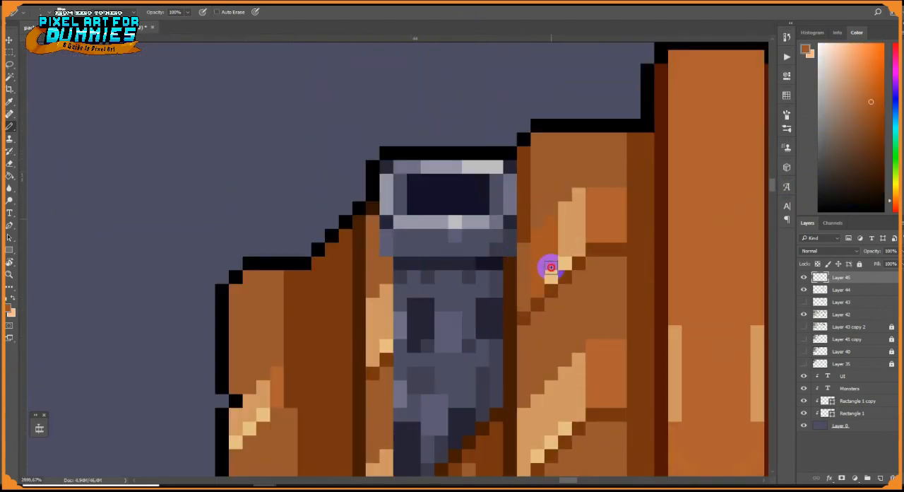
left_click(543, 241, "alt")
scroll(557, 250, "down", 5)
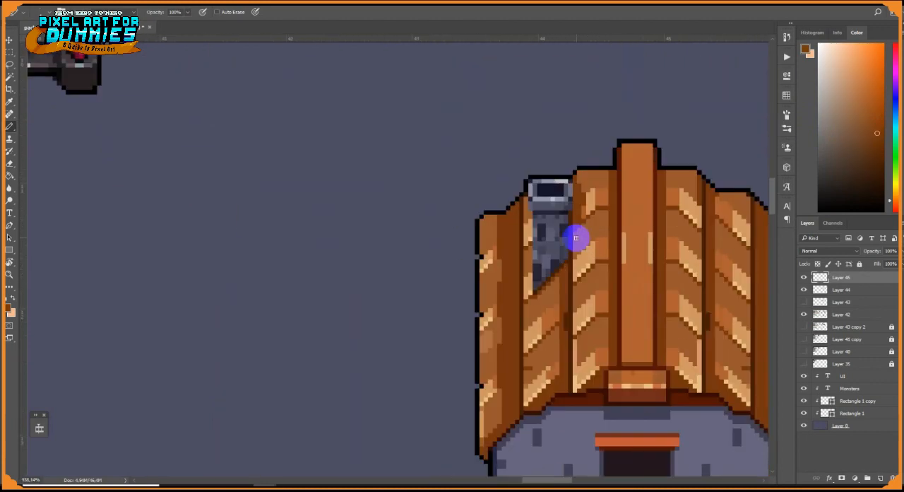
Paint a vertical reddish-brown bar with darker ends across the window opening
scroll(576, 238, "up", 4)
scroll(595, 190, "down", 8)
scroll(603, 261, "up", 6)
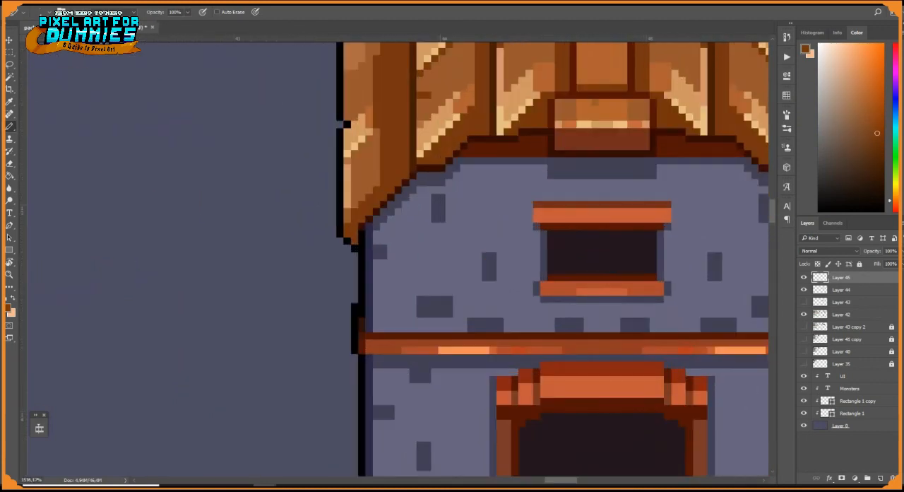
left_click(708, 207, "alt")
scroll(708, 207, "up", 5)
left_click(563, 239, "alt")
left_click_drag(557, 249, 557, 276)
left_click(573, 330, "alt")
mouse_move(556, 311)
left_mouse_down()
mouse_move(557, 259)
mouse_move(553, 321)
left_mouse_up()
left_click(575, 206, "alt")
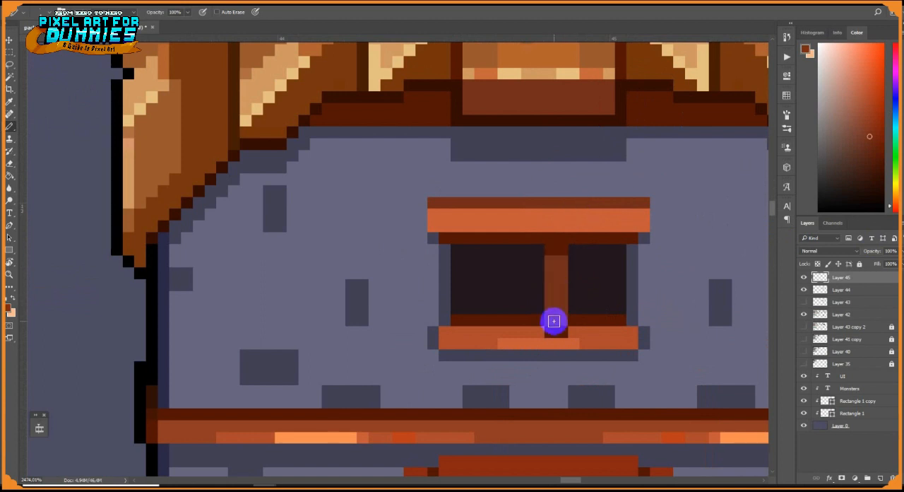
Select the window bar and place a copy of it farther left in the opening
key("m")
left_click_drag(523, 233, 577, 326)
key("v")
left_click_drag(555, 249, 488, 254, "alt")
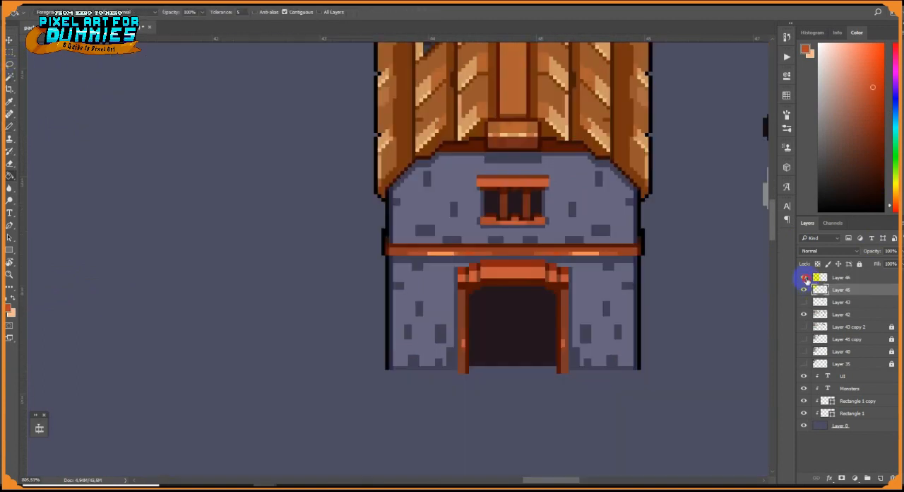
Create a new layer clipped to the house layer and pick the lavender palette colour for shading
left_click(880, 477)
key("ctrl+alt+g")
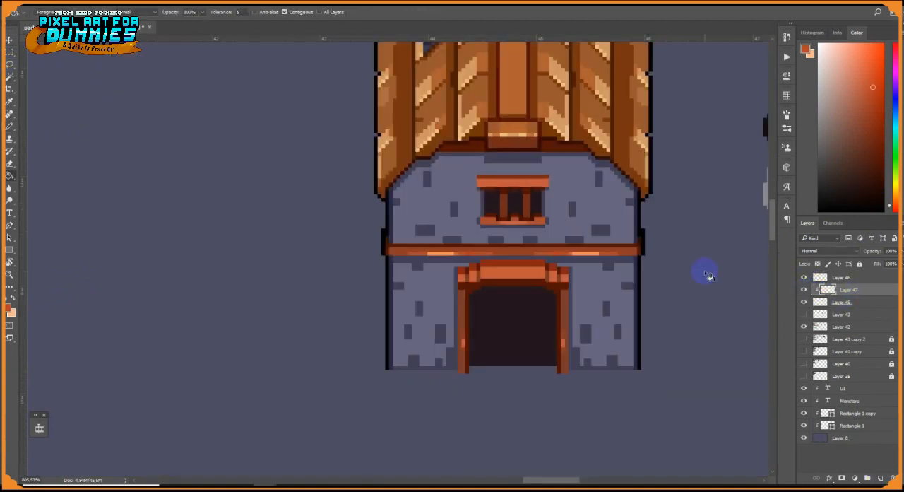
left_click_drag(708, 276, 524, 268)
key("b")
left_click(720, 142, "alt")
Paint thick lavender bands below the roof edge, below the horizontal beam and along the base of the walls
scroll(380, 181, "up", 2)
right_click(424, 155)
mouse_move(425, 153)
left_mouse_down()
mouse_move(464, 186)
mouse_move(177, 178)
mouse_move(170, 191)
left_mouse_up()
left_click_drag(171, 270, 260, 270)
left_click_drag(384, 270, 468, 270)
left_click_drag(386, 397, 462, 397)
left_click_drag(244, 397, 171, 398)
Change the brush size and paint lavender shading along the walls beside the door frame
right_click(257, 343)
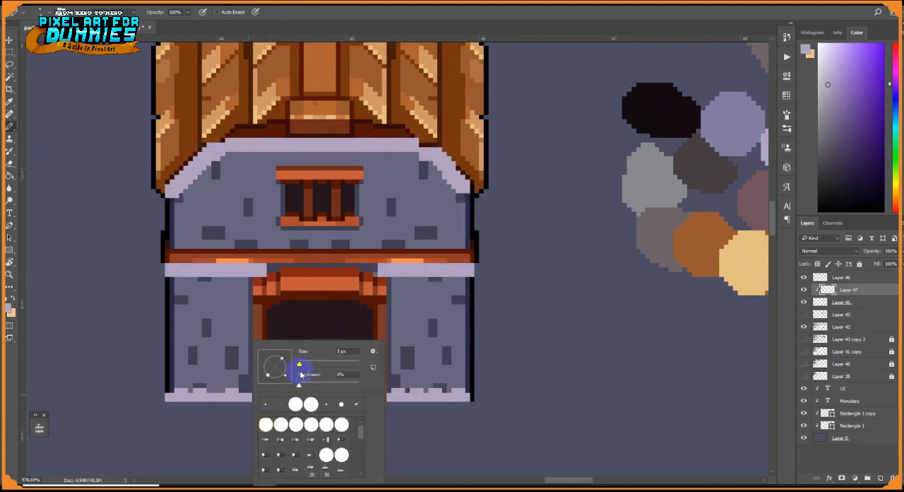
left_click(299, 369)
left_click_drag(250, 279, 251, 392)
scroll(334, 372, "up", 1)
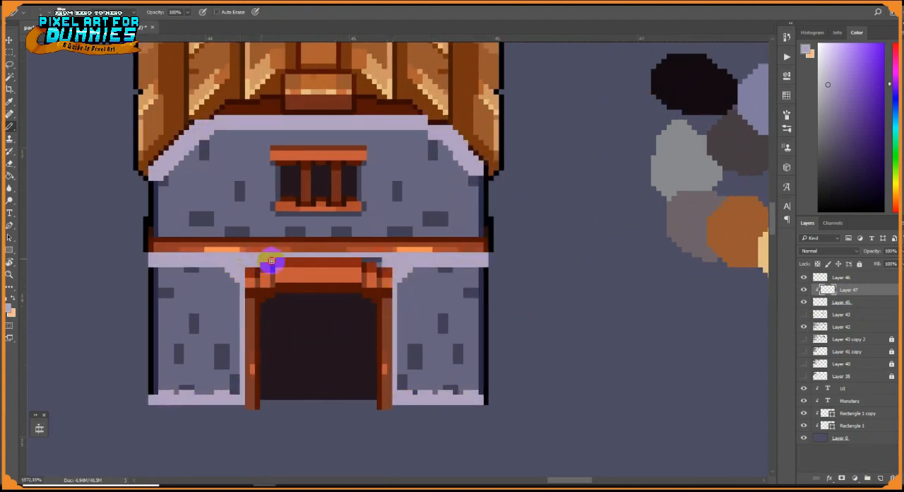
Paint thin lavender shading lines along the inner edges of the door posts and the joints of the lintel
left_click_drag(247, 301, 258, 301)
left_click_drag(258, 304, 257, 406)
left_click(379, 308, "shift")
left_click_drag(379, 308, 380, 406)
key("ctrl+z")
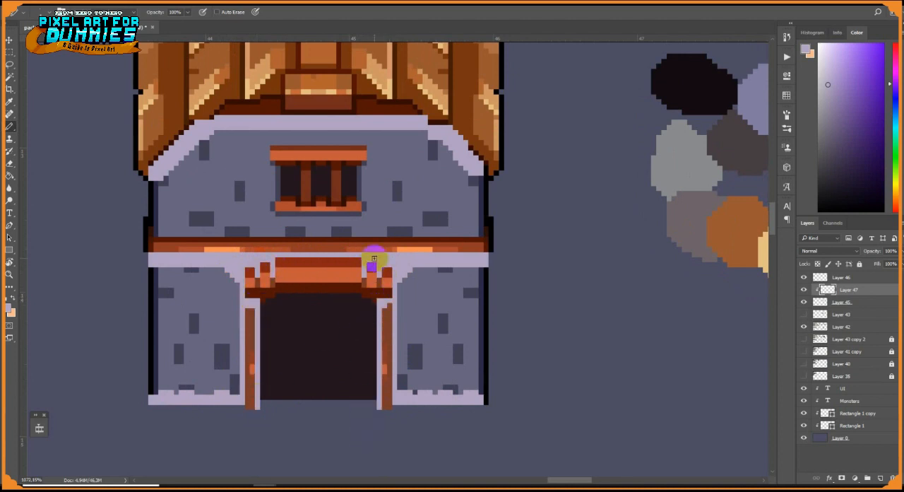
left_click_drag(365, 260, 364, 295)
left_click_drag(273, 260, 274, 294)
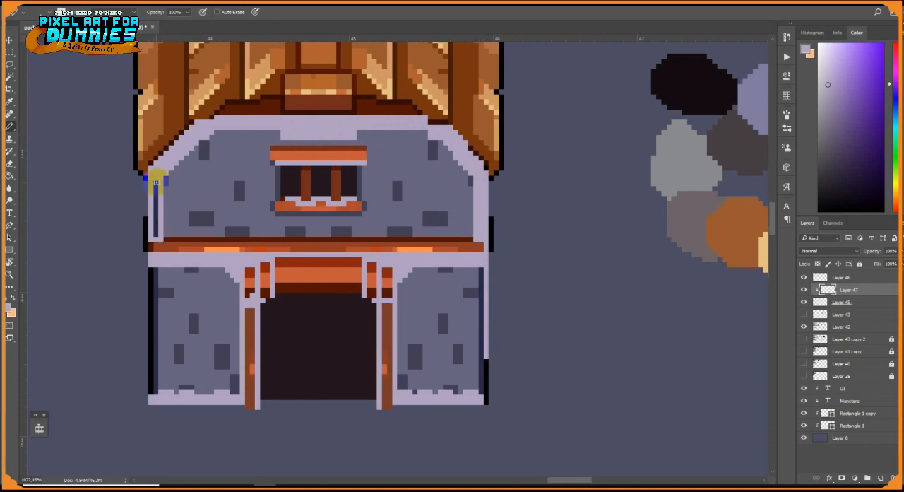
Set the shading layer's blend mode to Multiply and merge it into the house layer
left_click(840, 251)
left_click(842, 271)
scroll(604, 263, "down", 9)
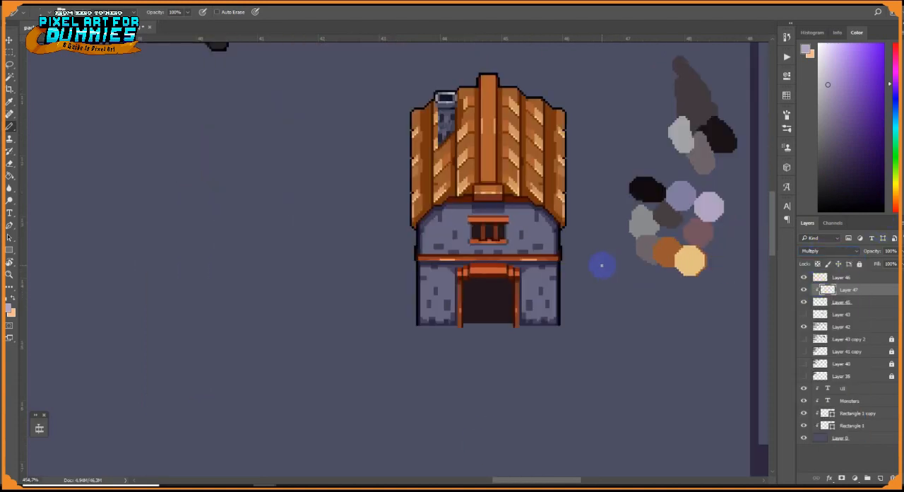
scroll(519, 251, "up", 11)
key("ctrl+e")
Draw a vertical dark red beam on the upper wall's right side with a wall shadow, lighter face and orange highlight
mouse_move(584, 258)
left_mouse_down()
mouse_move(584, 117)
mouse_move(578, 260)
left_mouse_up()
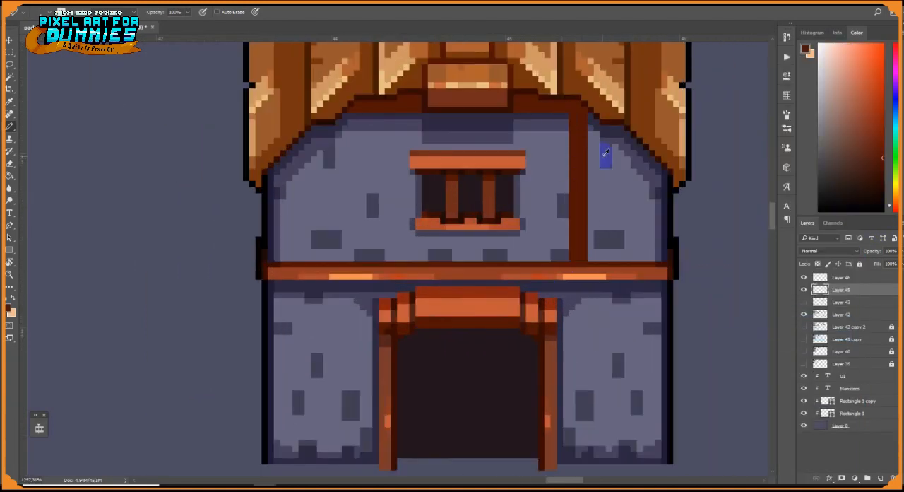
left_click(605, 156, "alt")
left_click_drag(590, 133, 590, 259)
left_click(586, 271, "alt")
mouse_move(572, 258)
left_mouse_down()
mouse_move(574, 139)
mouse_move(581, 289)
left_mouse_up()
scroll(577, 137, "up", 3)
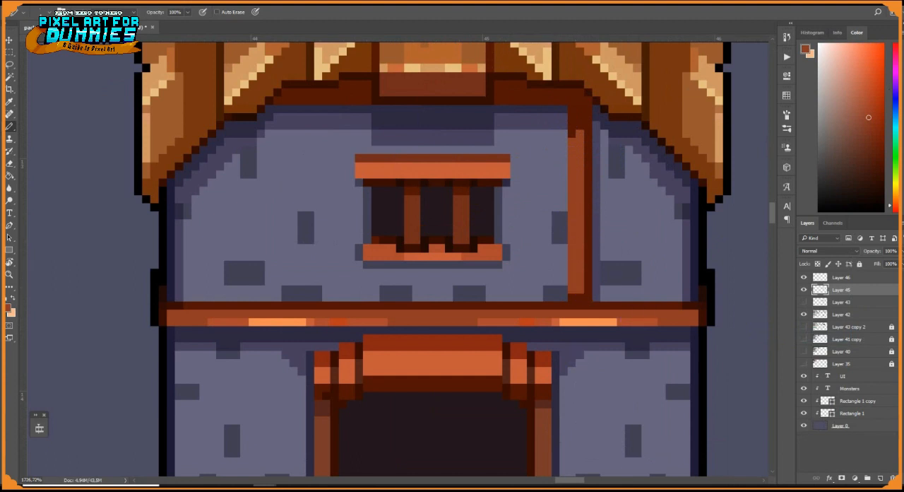
left_click(579, 259)
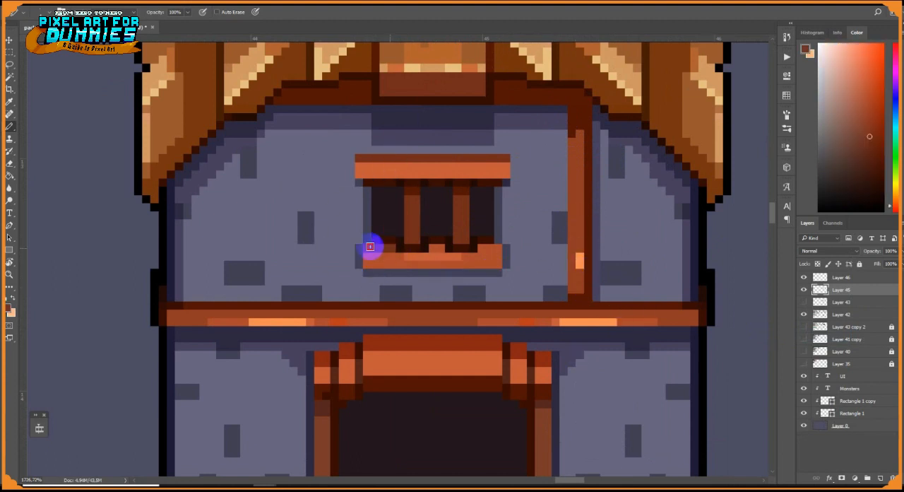
Add light orange highlights to the window's sill, lintel and vertical bars
left_click(576, 322, "alt")
left_click_drag(465, 264, 481, 264)
left_click_drag(474, 174, 490, 174)
left_click(485, 168, "alt")
left_click_drag(466, 214, 465, 224)
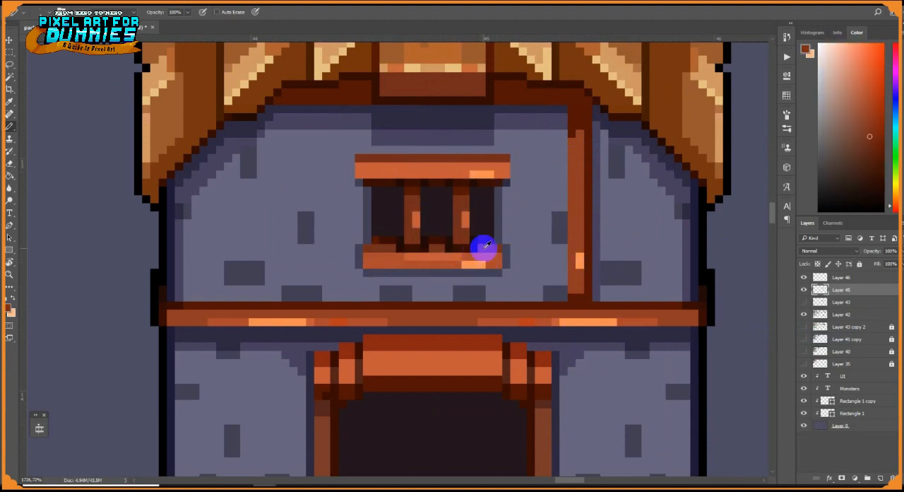
Darken the upper edge of the window sill with reddish brown and repaint the orange highlights along its lower edge
left_click_drag(496, 254, 369, 254)
left_click(446, 261, "alt")
left_click_drag(481, 264, 465, 264)
left_click_drag(449, 264, 432, 264)
left_click(408, 264)
Shade the top of the vertical beam with darker red-brown pixels where it meets the roof trim
scroll(431, 253, "down", 7)
scroll(442, 233, "up", 6)
left_click(525, 203, "alt")
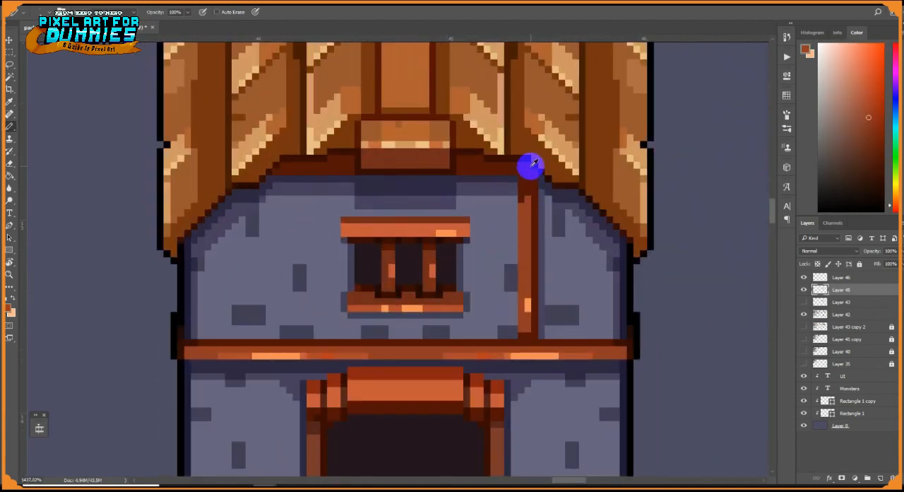
left_click(533, 165, "alt")
left_click_drag(534, 180, 524, 181)
left_click(532, 187, "alt")
left_click(525, 202)
scroll(533, 230, "down", 8)
scroll(526, 250, "up", 4)
key("m")
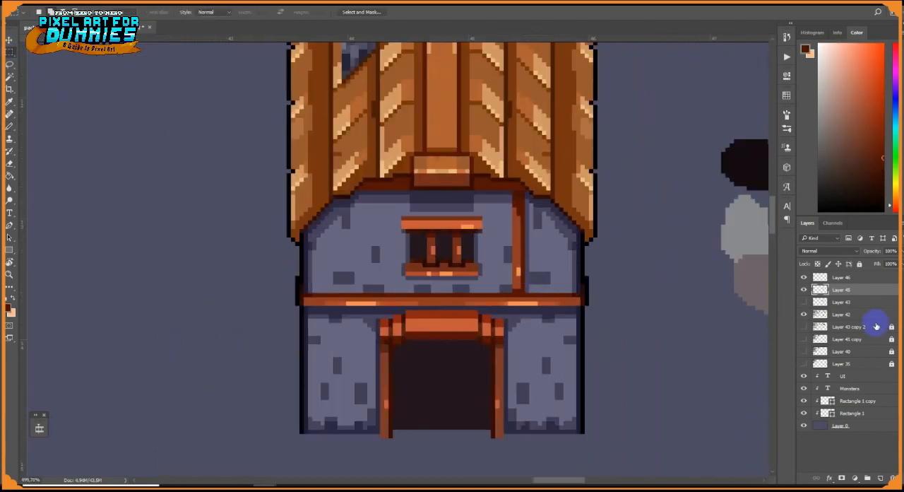
Copy the vertical beam to the upper wall's left side and flip the copy horizontally
scroll(537, 282, "up", 3)
key("v")
left_click_drag(526, 291, 304, 271)
key("ctrl+t")
right_click(307, 265)
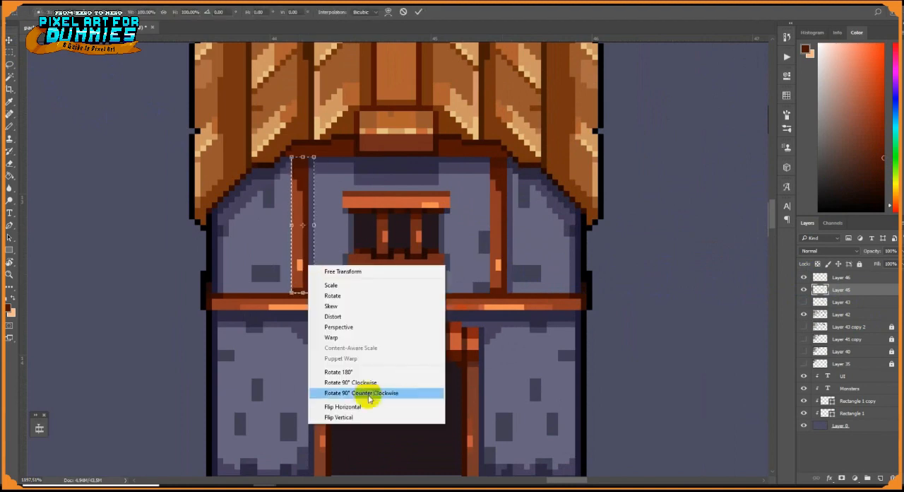
left_click(367, 408)
left_click(418, 12)
Move the window lintel's light orange highlight to its left end and repaint its right end in reddish brown
key("b")
left_click(403, 205, "alt")
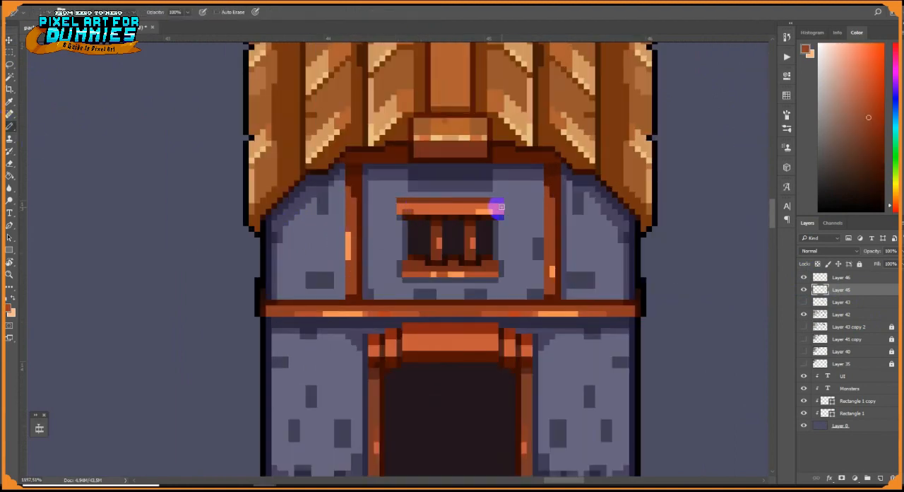
left_click(348, 244, "alt")
left_click_drag(416, 211, 405, 211)
left_click(497, 211, "alt")
left_click_drag(490, 211, 478, 211)
Repaint the light orange highlight along the window sill, extending it towards the sill's left half
left_click(461, 274, "alt")
left_click(464, 272, "alt")
left_click_drag(445, 274, 422, 274)
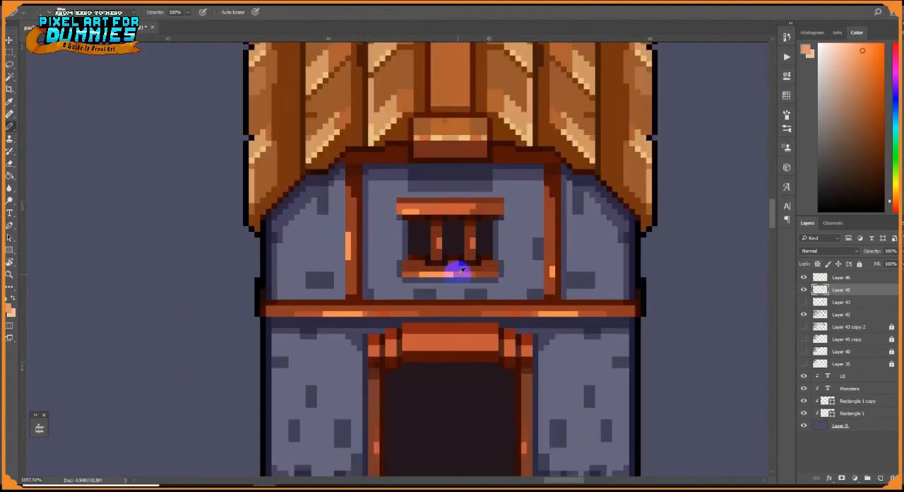
left_click(491, 293, "alt")
mouse_move(494, 339)
left_mouse_down()
mouse_move(494, 282)
mouse_move(472, 282)
left_mouse_up()
scroll(481, 269, "down", 16)
scroll(484, 232, "up", 11)
Add a layer clipped to the house and paint a broad purple-grey shadow below the eaves and down the right wall
left_click(880, 477)
left_click(841, 295, "alt")
left_click(700, 228, "alt")
right_click(474, 302)
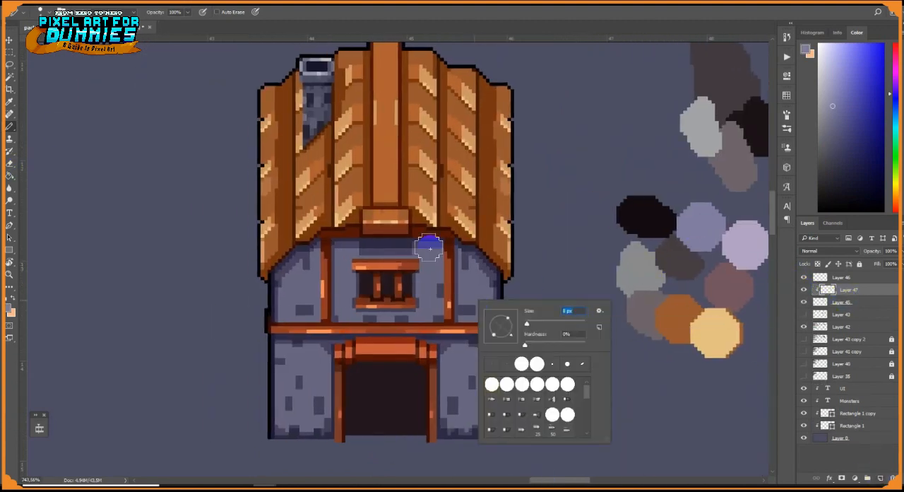
mouse_move(430, 248)
left_mouse_down()
mouse_move(455, 259)
mouse_move(421, 245)
mouse_move(328, 244)
mouse_move(277, 278)
left_mouse_up()
left_click_drag(489, 291, 490, 438)
Paint narrower purple-grey shadows below the crossbeam's right part and along the wall beside the right door post
right_click(490, 342)
left_click_drag(543, 364, 542, 365)
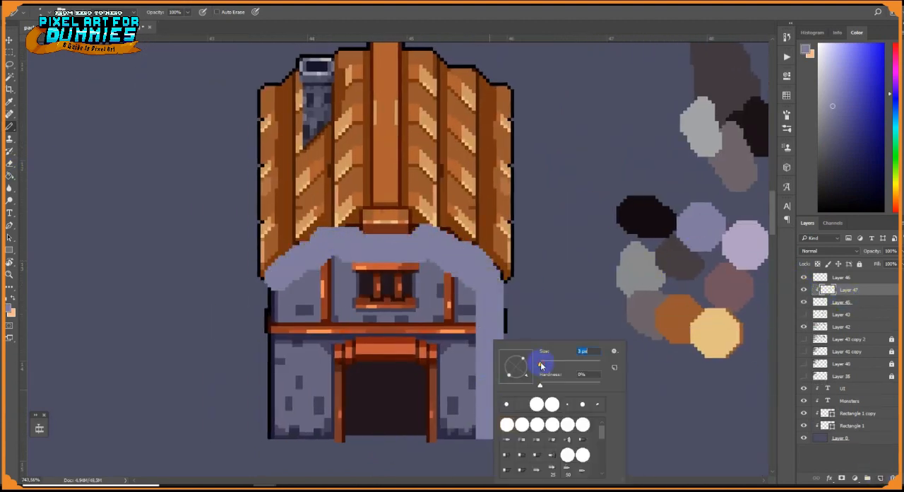
left_click_drag(479, 339, 421, 339)
left_click_drag(442, 342, 442, 434)
With a 2 px brush, paint purple-grey shadows below the crossbeam, beside the left door post and along the vertical beams
right_click(462, 342)
left_click(563, 349)
type("2")
key("Return")
left_click_drag(471, 330, 474, 312)
left_click_drag(422, 338, 270, 338)
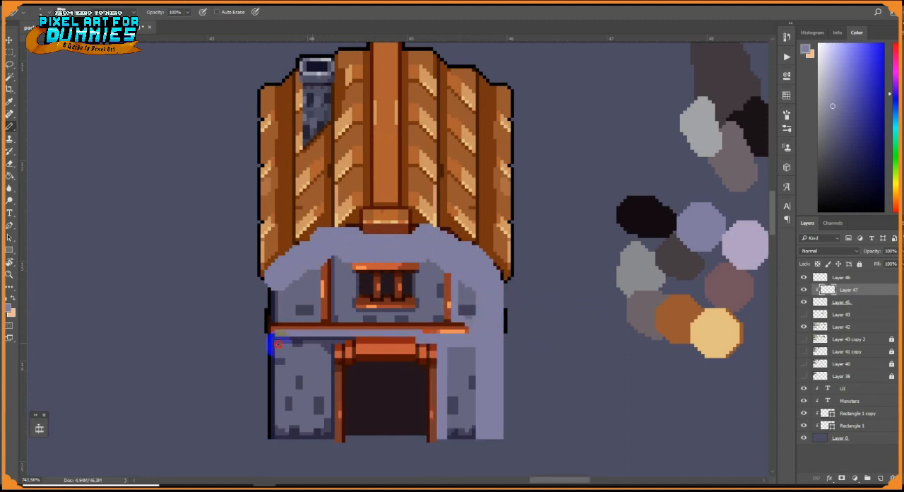
left_click_drag(333, 345, 333, 439)
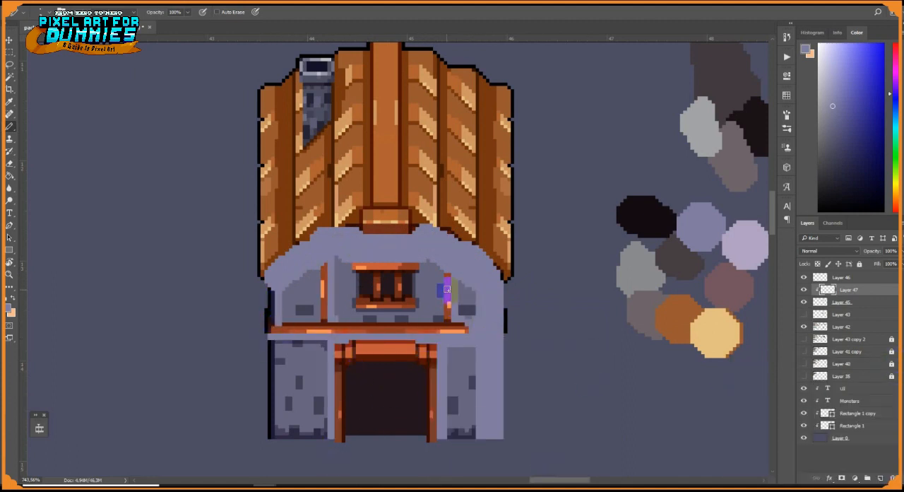
left_click_drag(444, 290, 459, 344)
Outline the roof's right half in light tan on the clipped layer with a 5 px brush
left_click(439, 128, "alt")
left_click_drag(416, 97, 418, 255)
mouse_move(418, 255)
left_mouse_down()
mouse_move(420, 136)
mouse_move(520, 318)
mouse_move(438, 279)
left_mouse_up()
key("ctrl+z")
right_click(473, 146)
left_click(575, 153)
type("5")
key("Return")
Fill the areas inside the tan outline so the roof's right half is solid tan
key("g")
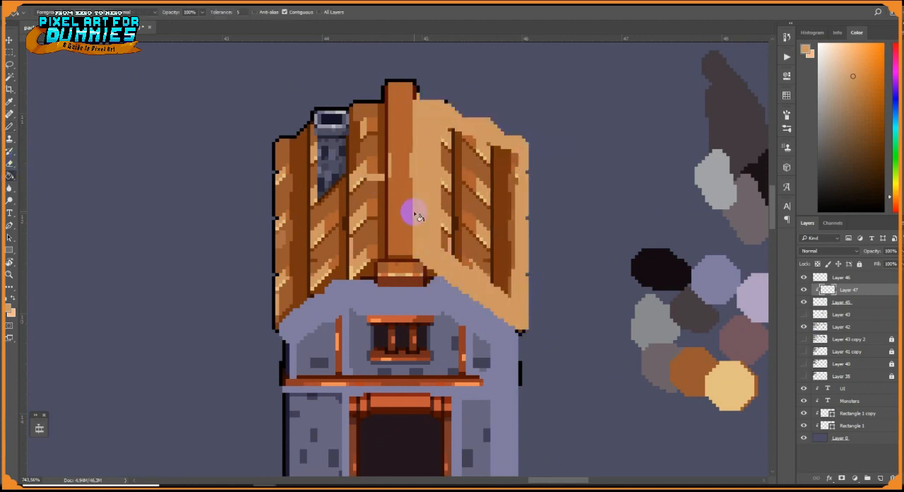
left_click(456, 211)
right_click(457, 212)
left_click(129, 209)
Paint purple-grey shadow pixels across the window opening behind its bars
key("b")
left_click(426, 295, "alt")
right_click(428, 297)
right_click(415, 331)
left_click_drag(426, 329, 379, 346)
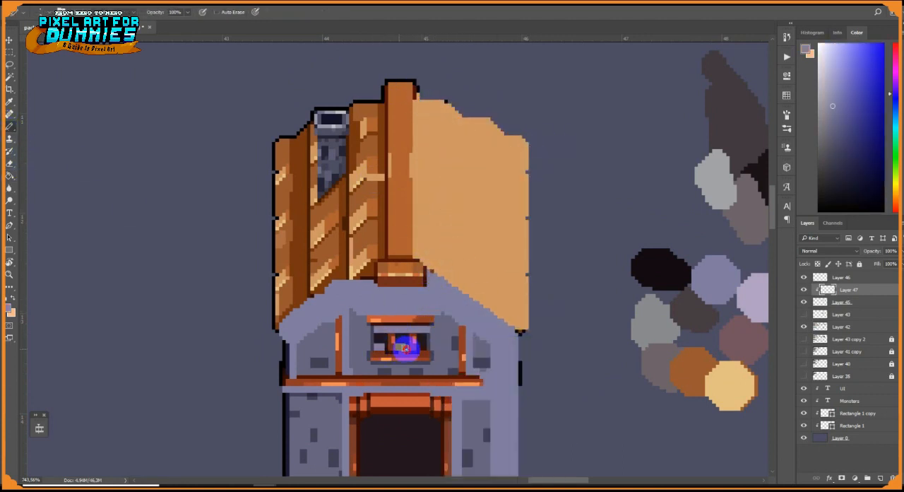
Set the shading layer's blend mode to Multiply, reduce its strength and merge it into the house layer
scroll(344, 428, "down", 3)
left_click(828, 251)
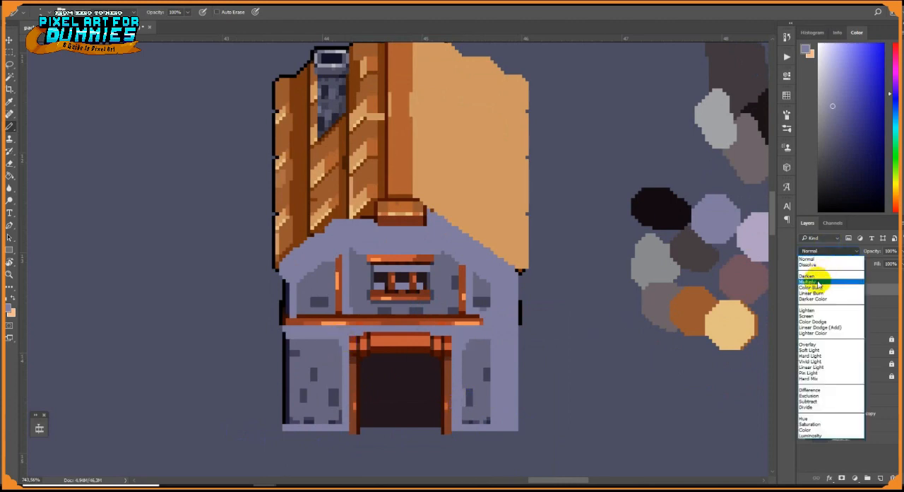
left_click(818, 280)
left_click(898, 251)
left_click_drag(899, 263, 877, 263)
scroll(496, 318, "down", 8)
scroll(511, 300, "up", 3)
left_click(520, 208)
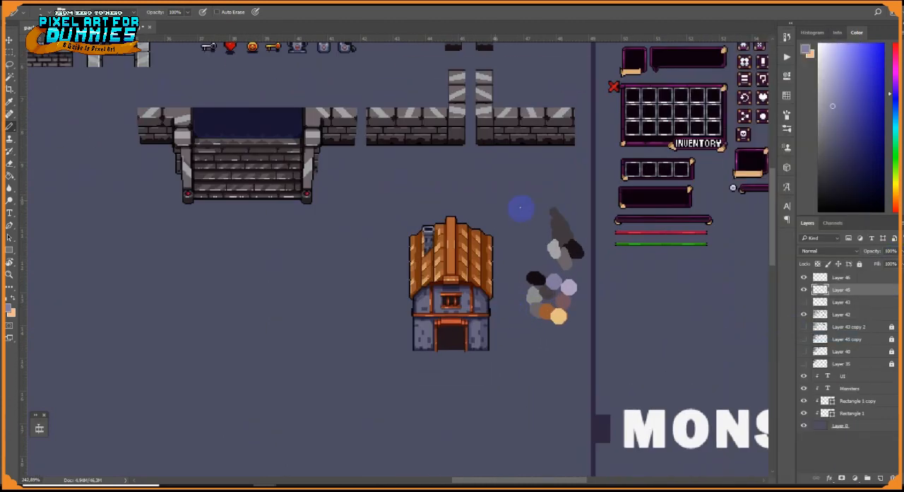
key("v")
left_click_drag(520, 209, 474, 210)
left_click(10, 53)
key("ctrl+z")
left_click(861, 302)
key("ctrl+e")
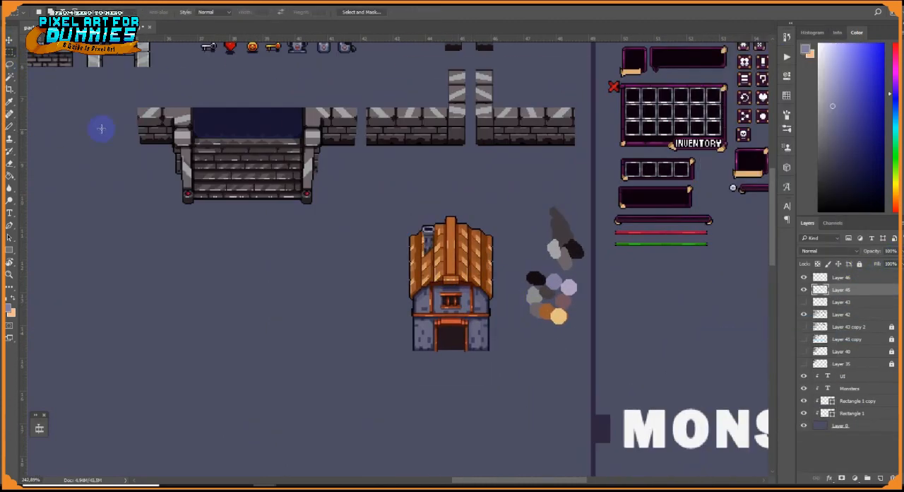
Add a new layer and paint a dark red border inside the doorway for the door
left_click(10, 126)
scroll(456, 333, "up", 8)
left_click(880, 478)
left_click(481, 348, "alt")
scroll(463, 354, "up", 2)
mouse_move(376, 288)
left_mouse_down()
mouse_move(487, 404)
mouse_move(365, 408)
mouse_move(364, 288)
left_mouse_up()
left_click_drag(497, 299, 497, 406)
scroll(489, 383, "up", 4)
Outline the door's upper edge and sides in black and paint a red vertical plank down its middle
left_click(819, 209)
right_click(534, 238)
left_click(577, 262)
left_click_drag(515, 249, 322, 230)
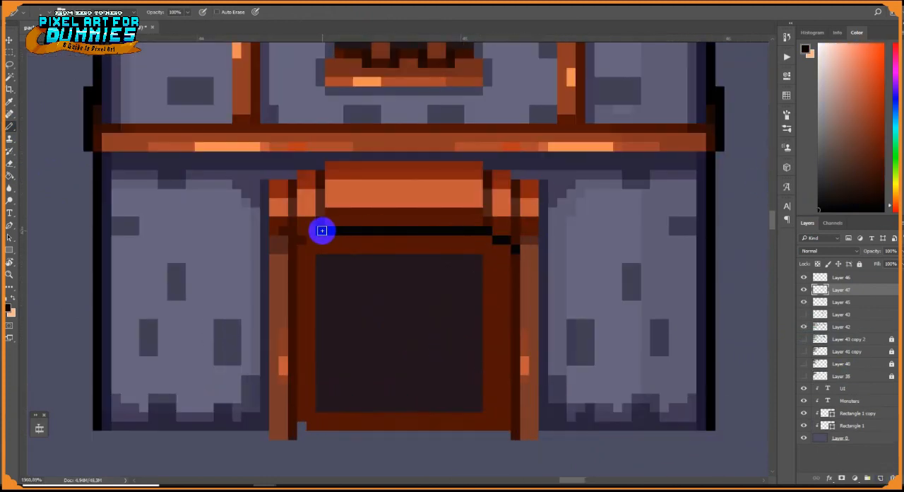
left_click(295, 420, "shift")
left_click_drag(515, 251, 501, 397)
left_click(475, 174, "alt")
mouse_move(393, 250)
left_mouse_down()
mouse_move(382, 412)
mouse_move(377, 258)
left_mouse_up()
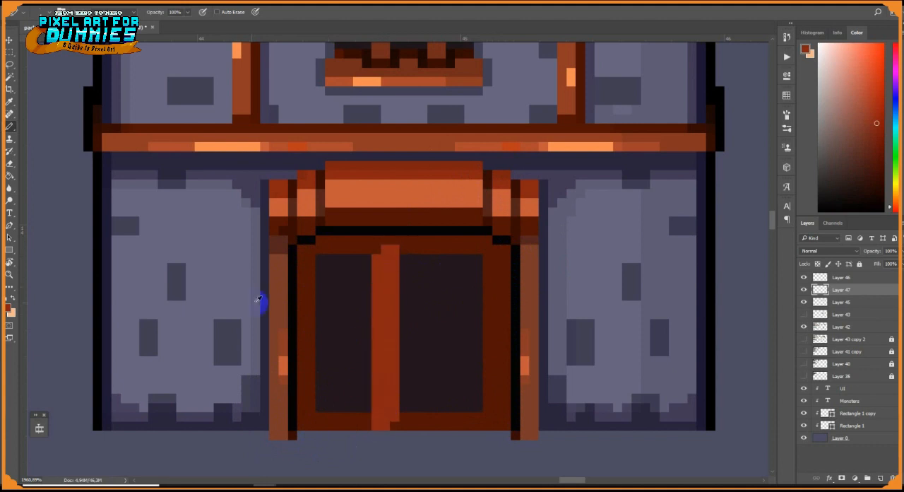
Draw two grey metal hinges on the door's left edge
left_click(260, 302, "alt")
left_click(823, 149)
left_click_drag(307, 286, 304, 299)
left_click(315, 273, "alt")
left_click_drag(302, 361, 320, 380)
left_click(311, 397, "alt")
left_click(321, 389)
left_click(321, 361)
Repaint the door's middle plank in dark red with dark brown grooves, keeping a thin brighter red strip
mouse_move(395, 250)
left_mouse_down()
mouse_move(383, 424)
mouse_move(385, 255)
mouse_move(366, 425)
left_mouse_up()
left_click(375, 268, "alt")
left_click(390, 421, "alt")
left_click_drag(404, 407, 404, 258)
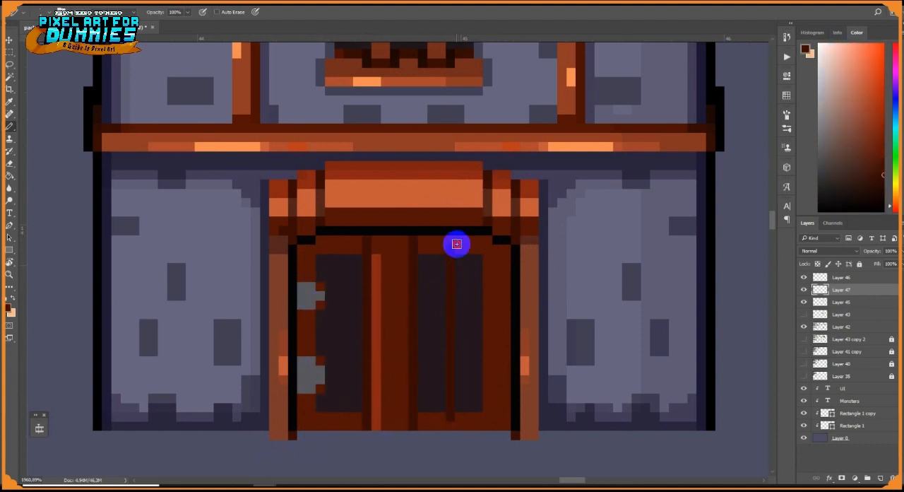
left_click(376, 390, "alt")
Complete the door's right half with dark red planks, dark grooves and a short lighter red strip
left_click(424, 250, "alt")
mouse_move(450, 342)
left_mouse_down()
mouse_move(450, 285)
mouse_move(439, 409)
left_mouse_up()
mouse_move(439, 409)
left_mouse_down()
mouse_move(441, 277)
mouse_move(422, 379)
left_mouse_up()
left_click(437, 360, "alt")
left_click_drag(449, 342, 450, 286)
mouse_move(469, 258)
left_mouse_down()
mouse_move(478, 410)
mouse_move(479, 259)
left_mouse_up()
left_click_drag(505, 424, 507, 254)
Draw a grey lock with a ring handle on the door's right side and darken the hinges' left edges
left_click(311, 374, "alt")
left_click(487, 315)
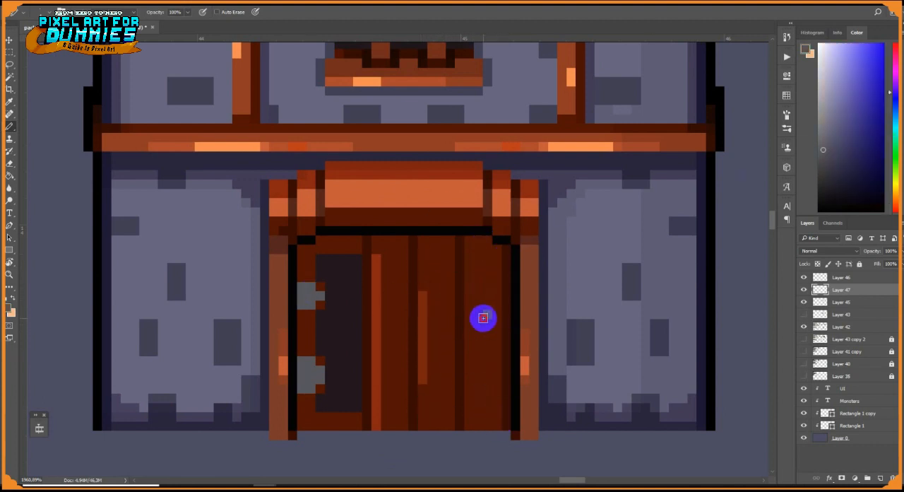
left_click_drag(302, 287, 302, 304)
left_click_drag(301, 361, 302, 389)
Draw a dark groove beside the hinges and fill the remaining left part of the door with dark red
left_click(365, 266, "alt")
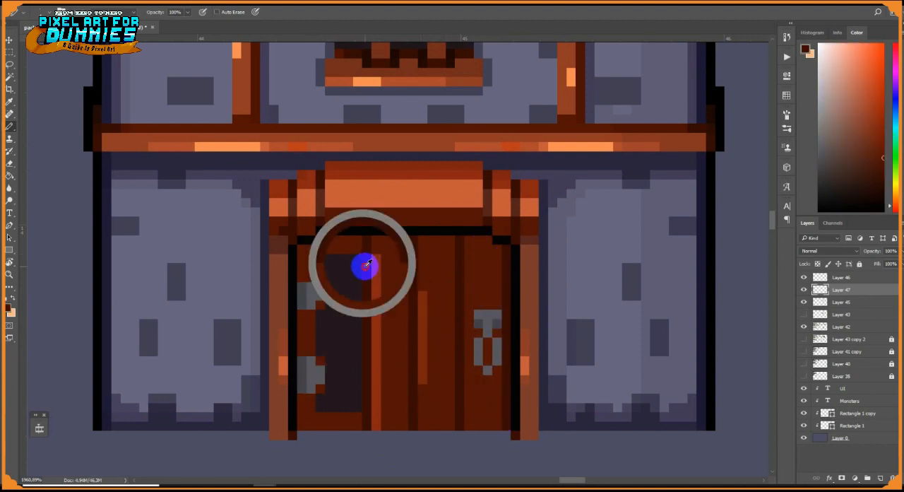
left_click_drag(318, 247, 322, 367)
key("g")
left_click(333, 382)
key("b")
Shade the hinges and lock with light grey highlights and dark pixels, including a shadow below the handle
left_click(488, 370, "alt")
left_click(313, 369, "alt")
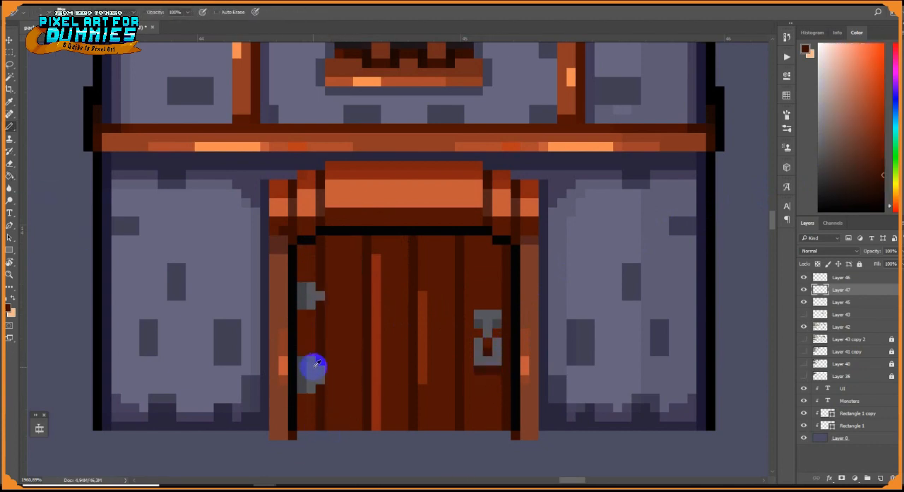
left_click(824, 128)
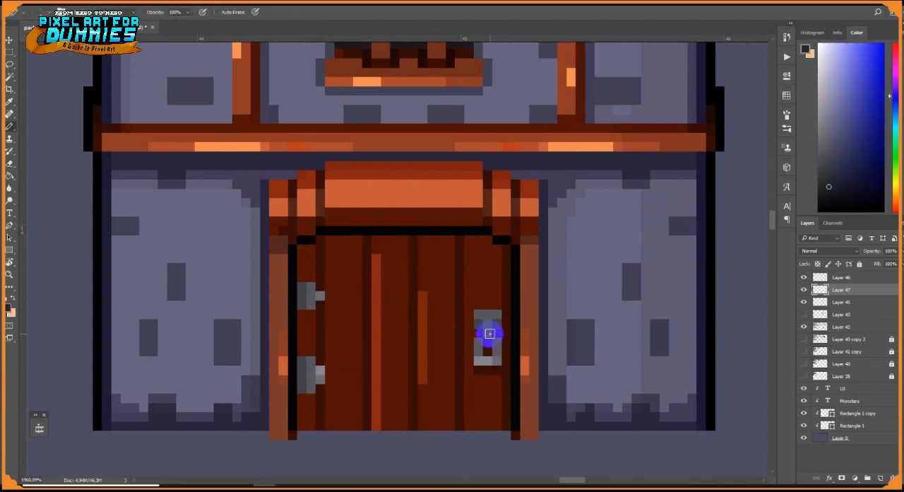
left_click(478, 324)
left_click(378, 249, "alt")
scroll(445, 353, "down", 8)
mouse_move(376, 258)
left_mouse_down()
mouse_move(376, 288)
mouse_move(485, 269)
mouse_move(530, 274)
left_mouse_up()
scroll(432, 346, "up", 7)
Add a layer clipped to the door and paint a beige shading band along all four door edges
left_click(880, 478)
left_click(841, 295, "alt")
left_click(831, 94)
right_click(456, 277)
left_click_drag(527, 392, 395, 395)
right_click(457, 313)
left_click_drag(387, 291, 388, 377)
left_click_drag(536, 374, 535, 291)
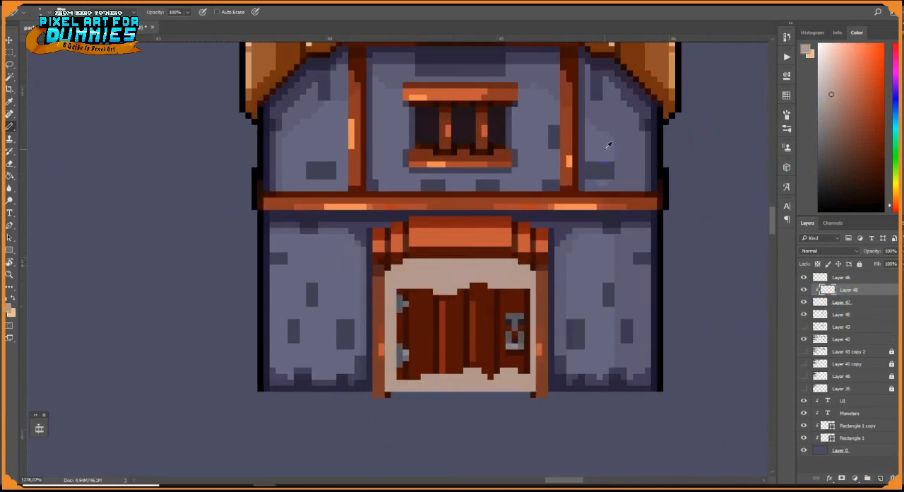
Set the door's shading layer to Multiply and darken pixels around the lock plate and handle
scroll(530, 341, "up", 4)
left_click(502, 305, "alt")
left_click(509, 310)
left_click(522, 308, "alt")
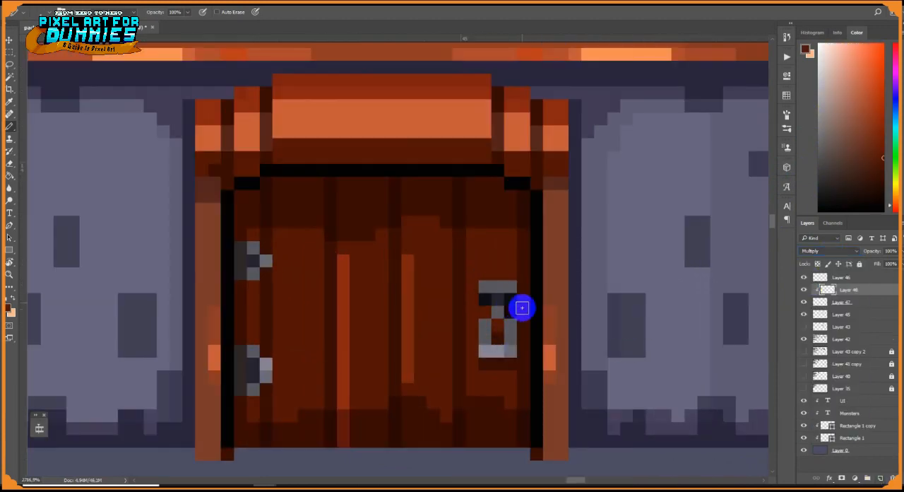
left_click(507, 286, "alt")
left_click(508, 286)
left_click(395, 313, "alt")
Darken the upper ends of the plank grooves and the door's lower edge with dark red shadow
mouse_move(254, 185)
left_mouse_down()
mouse_move(264, 200)
mouse_move(279, 185)
left_mouse_up()
left_click_drag(322, 184, 317, 197)
left_click_drag(382, 184, 408, 189)
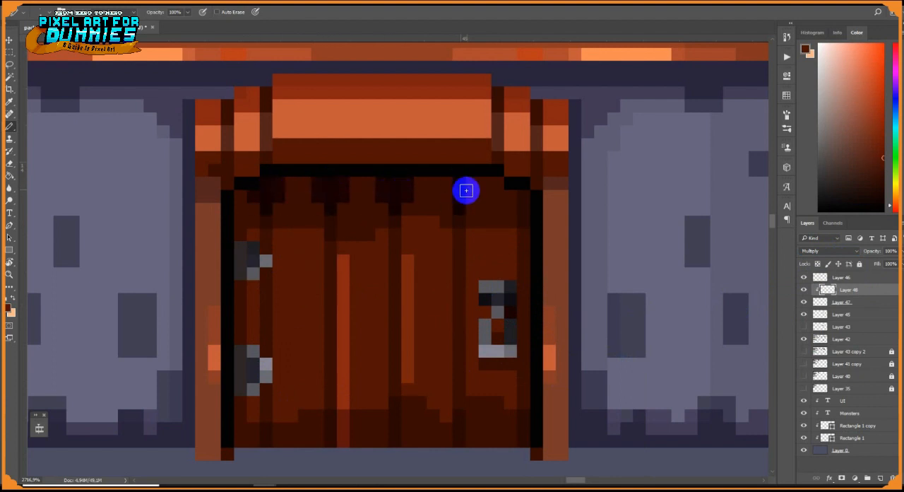
left_click_drag(466, 191, 447, 187)
left_click_drag(240, 441, 512, 444)
left_click_drag(331, 382, 330, 427)
Deepen the vertical grooves between the door planks with darker strokes
scroll(430, 384, "down", 4)
left_click_drag(454, 315, 447, 344)
left_click_drag(406, 291, 405, 338)
left_click_drag(441, 284, 438, 392)
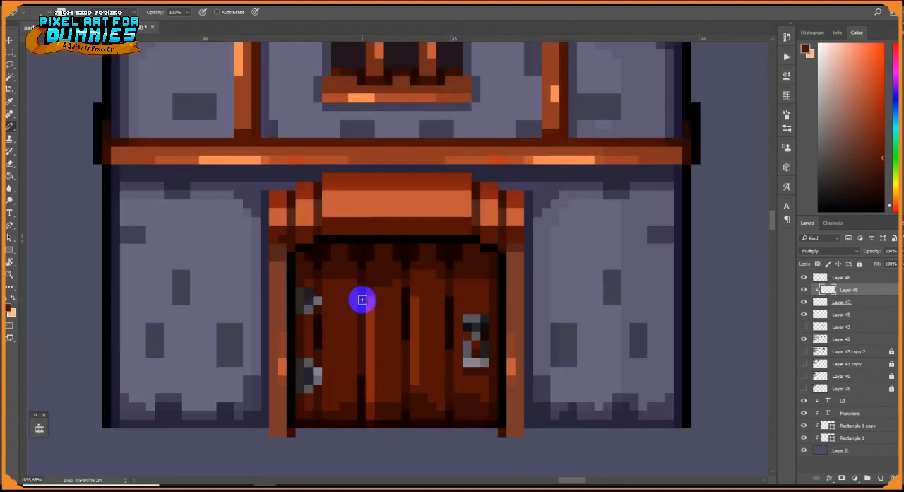
Touch up the planks on the door layer and merge the door's shading, door and house layers
left_click(842, 302)
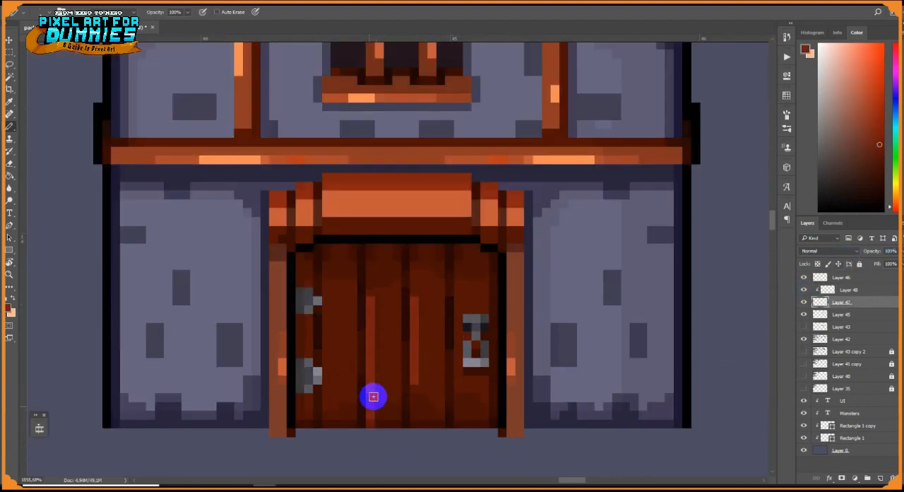
left_click(386, 421, "alt")
scroll(431, 398, "down", 4)
left_click(844, 312)
left_click(846, 290, "shift")
key("ctrl+e")
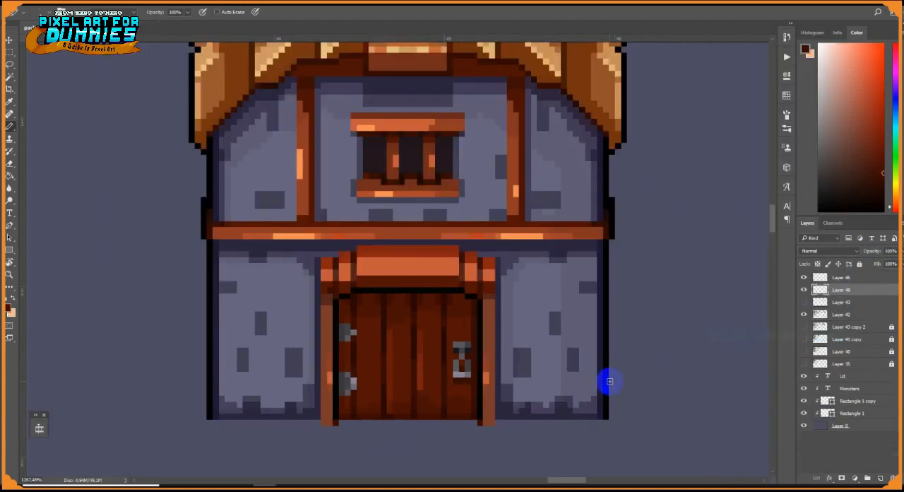
Tone down the highlights on the door planks and posts using the Paint Bucket at reduced opacity
scroll(605, 383, "down", 4)
scroll(524, 360, "up", 7)
key("g")
left_click_drag(203, 15, 173, 25)
left_click(531, 427)
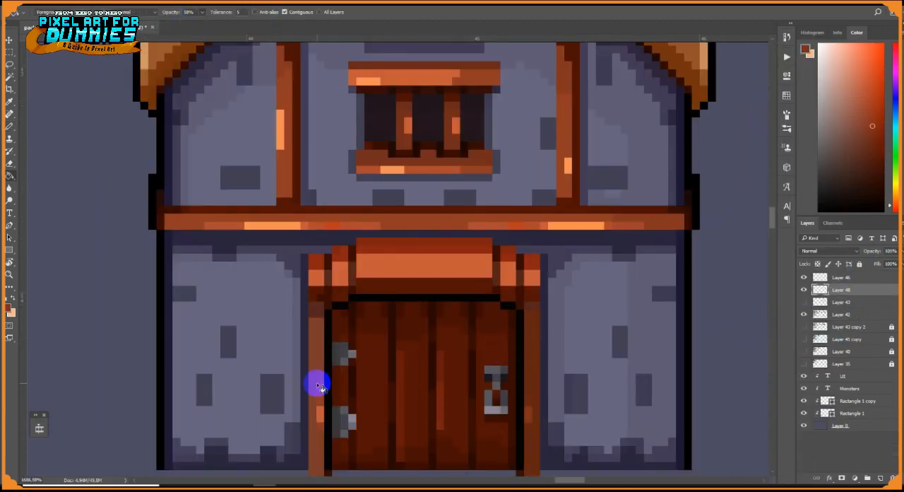
scroll(519, 324, "down", 5)
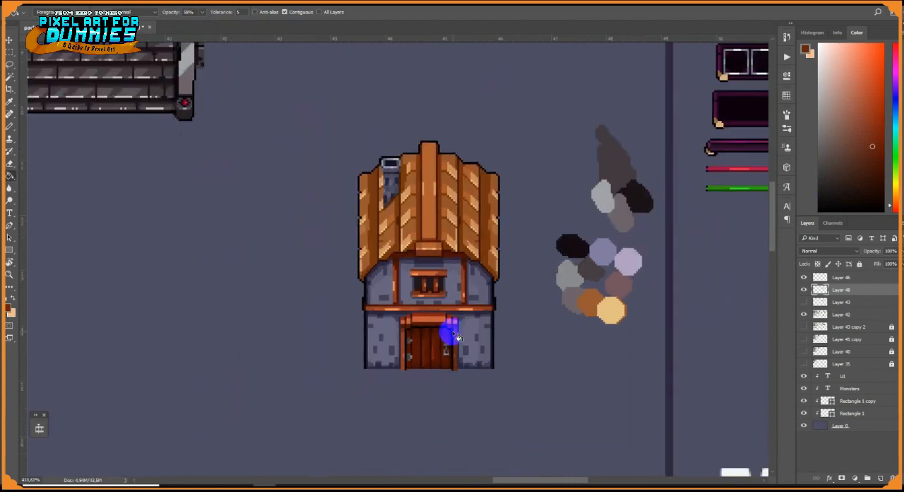
Clear the colour swatches beside the house and place a duplicate of the house to its left
left_click(9, 51)
left_click_drag(520, 104, 658, 359)
key("Delete")
key("ctrl+d")
left_click_drag(435, 283, 388, 285)
scroll(392, 281, "up", 2)
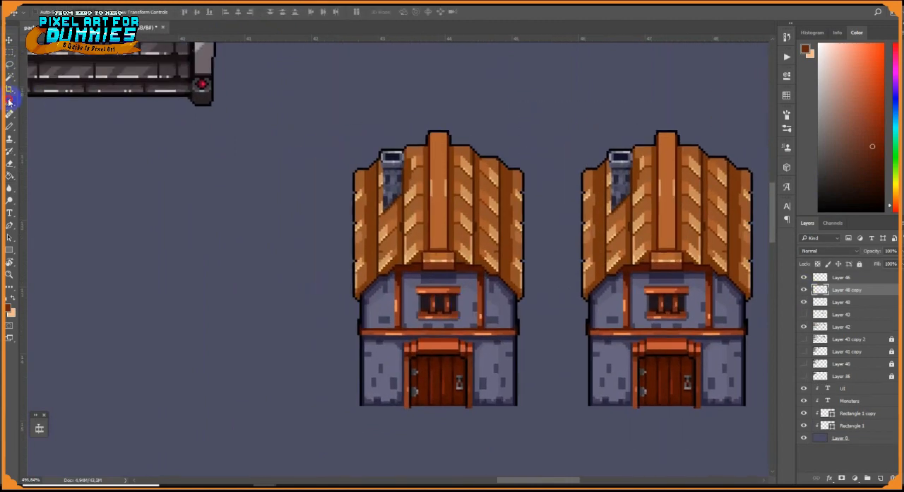
Select the copied house's roof using the Magic Wand at tolerance 22, removing the window, beams and door from the selection
left_click(10, 77)
double_click(214, 12)
type("22")
left_click(444, 175)
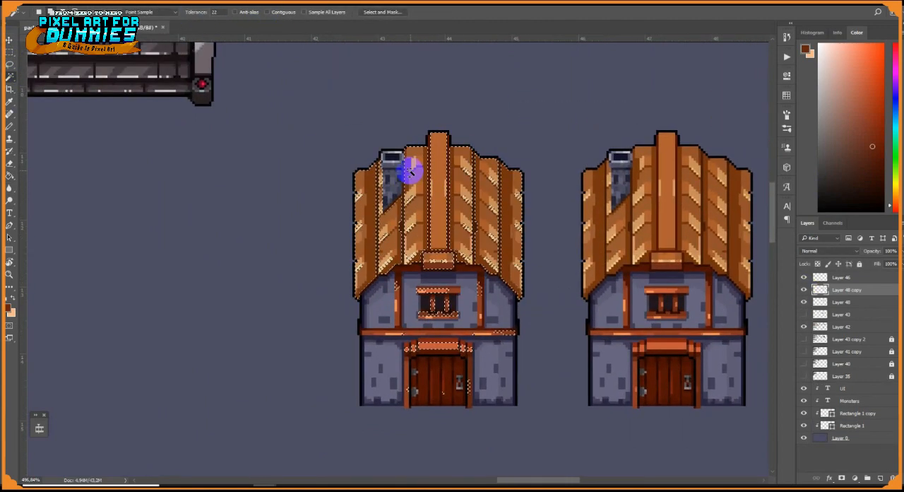
scroll(394, 230, "up", 5)
scroll(480, 257, "down", 5)
scroll(551, 282, "up", 4)
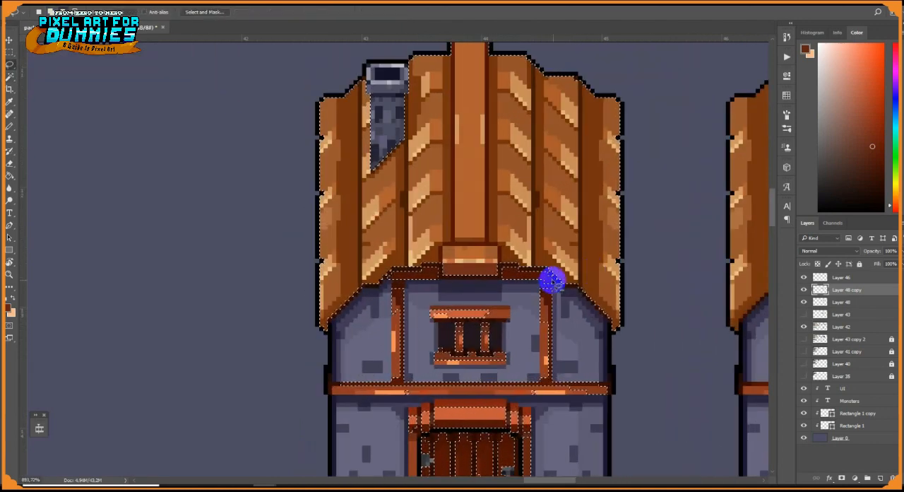
scroll(353, 305, "down", 5)
Shift the selected roof to a redder tone with Hue -8 and Saturation +5, then deselect it
key("ctrl+u")
left_click_drag(768, 121, 777, 146)
left_click_drag(767, 168, 770, 146)
left_click_drag(768, 123, 769, 146)
left_click_drag(769, 169, 769, 170)
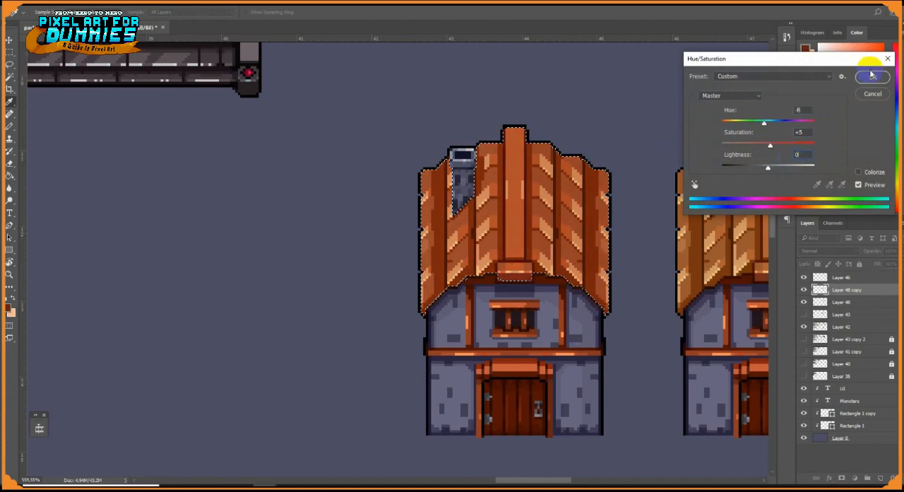
left_click(872, 76)
scroll(617, 206, "down", 5)
key("l")
key("ctrl+d")
key("v")
scroll(638, 221, "up", 5)
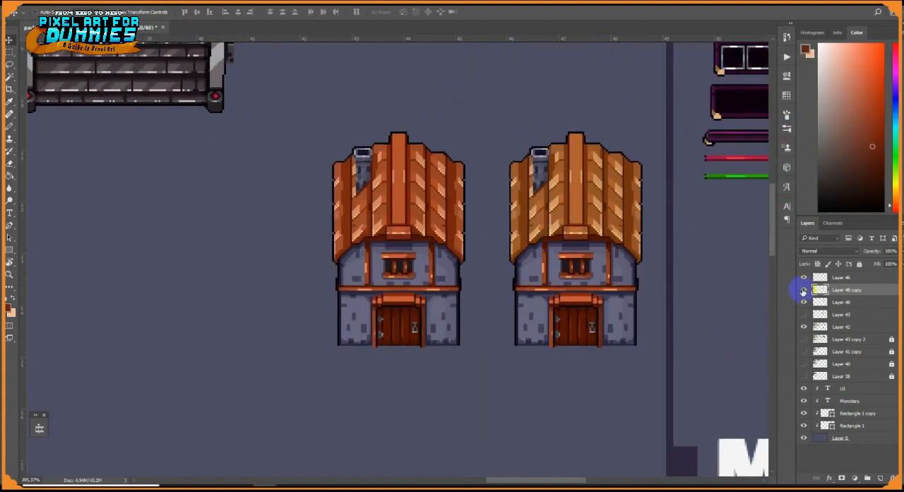
Delete the original orange-roofed house layer and duplicate the red-roofed house to its left
left_click(804, 290)
left_click(804, 290)
left_click(840, 301)
key("Delete")
left_click_drag(412, 270, 392, 269)
Lower the roof and upper wall of the new copy over its window to make a shorter house
key("m")
left_click_drag(259, 119, 464, 270)
key("v")
scroll(379, 243, "up", 4)
left_click_drag(400, 221, 400, 244)
key("m")
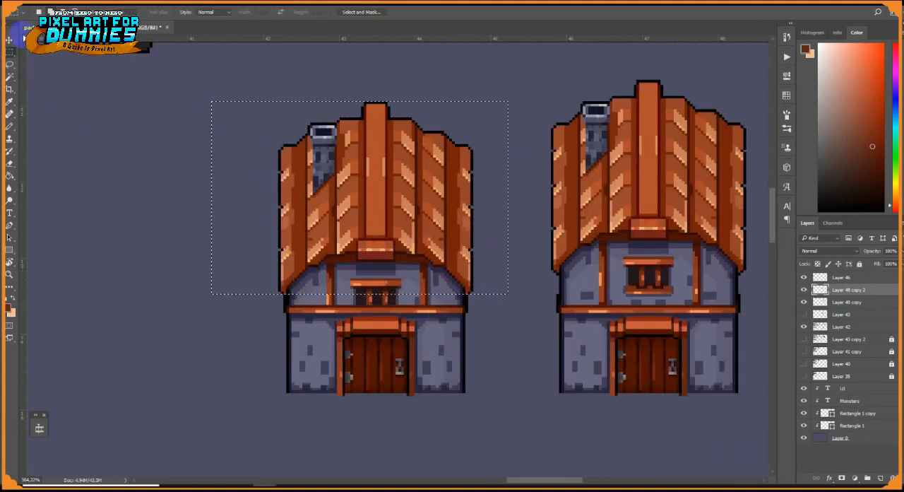
key("v")
left_click_drag(291, 237, 292, 249)
key("ctrl+d")
Paint over the remains of the barred window with the wall colour using the Pencil
scroll(456, 300, "up", 4)
key("b")
scroll(364, 303, "up", 8)
left_click(394, 272, "alt")
right_click(389, 283)
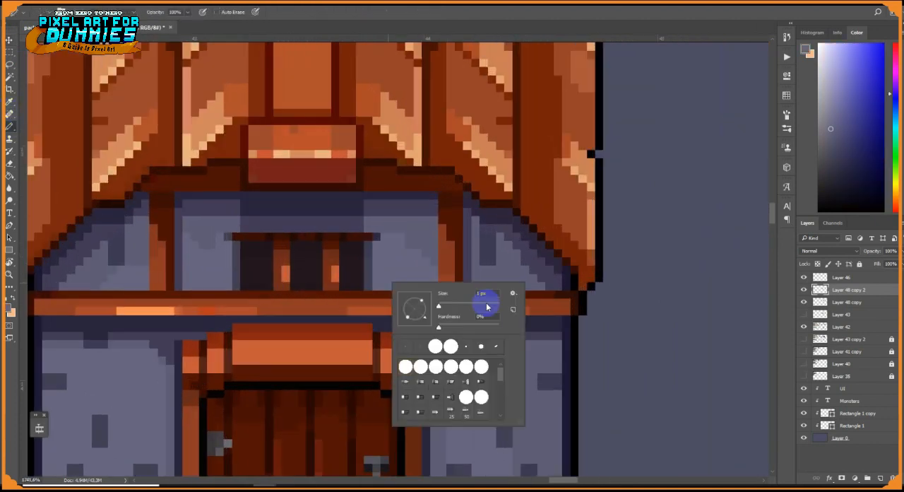
right_click(407, 258)
left_click_drag(456, 281, 461, 278)
mouse_move(378, 241)
left_mouse_down()
mouse_move(232, 242)
mouse_move(361, 275)
left_mouse_up()
left_click(251, 224, "alt")
right_click(254, 275)
left_click_drag(306, 297, 301, 298)
Draw a darker shadow line along the bottom of the upper wall panels above the horizontal beam
left_click_drag(231, 287, 432, 285)
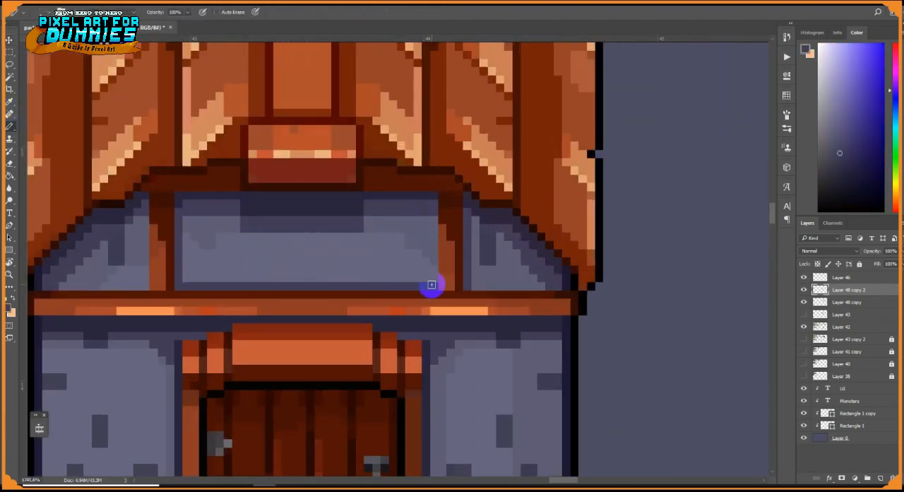
left_click_drag(138, 285, 146, 286)
left_click_drag(476, 286, 541, 286)
left_click(449, 286, "alt")
left_click(339, 172, "alt")
scroll(424, 265, "down", 8)
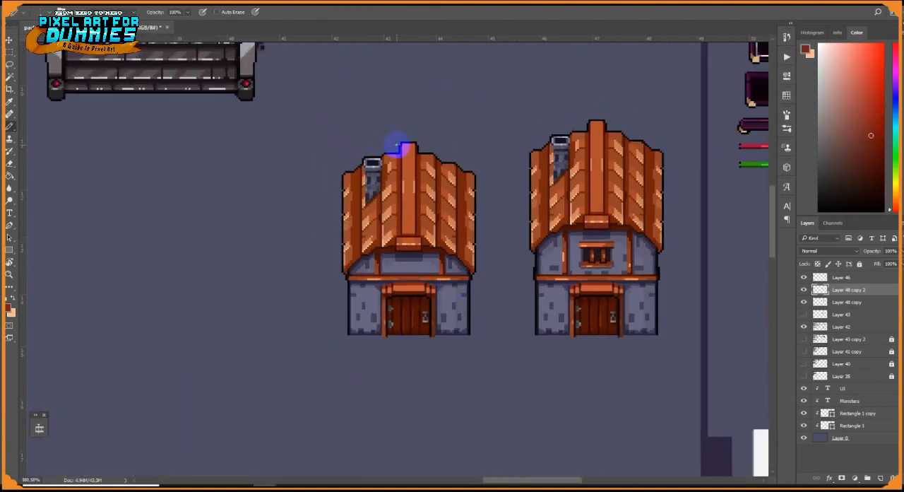
Sketch two orange-brown support arms and a framed sign projecting from the left side of the lower wall
scroll(385, 283, "up", 6)
left_click(300, 257, "alt")
left_click_drag(297, 301, 410, 280)
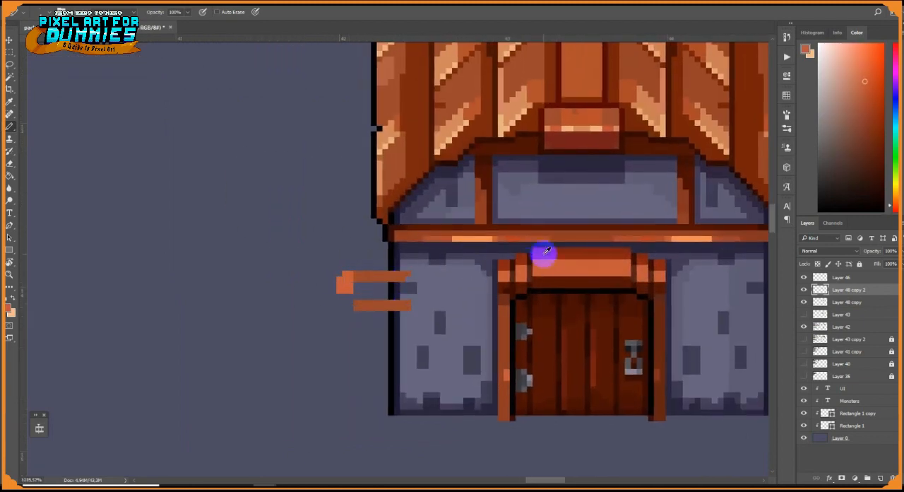
left_click_drag(340, 274, 305, 284)
left_click(302, 282, "alt")
left_click_drag(299, 274, 298, 313)
left_click_drag(305, 308, 345, 289)
left_click_drag(351, 288, 351, 319)
left_click(397, 269, "alt")
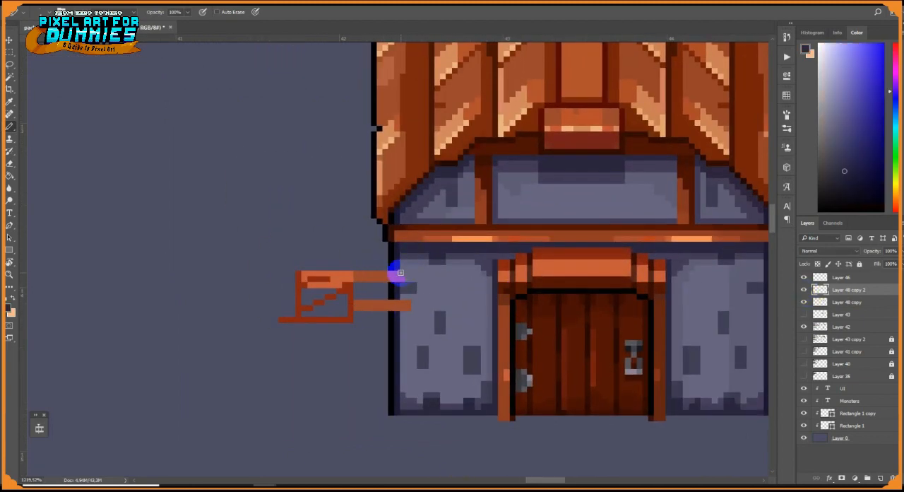
Add dark pixels where the sign's arms meet the wall and refine the red frame's edges
left_click(398, 288, "alt")
left_click(408, 306)
left_click(408, 276)
left_click(299, 282, "alt")
left_click_drag(355, 286, 356, 329)
left_click(391, 312, "alt")
Block in the sign frame as a solid red-brown rectangle using a larger pencil
scroll(388, 310, "up", 4)
left_click(342, 285, "alt")
right_click(345, 285)
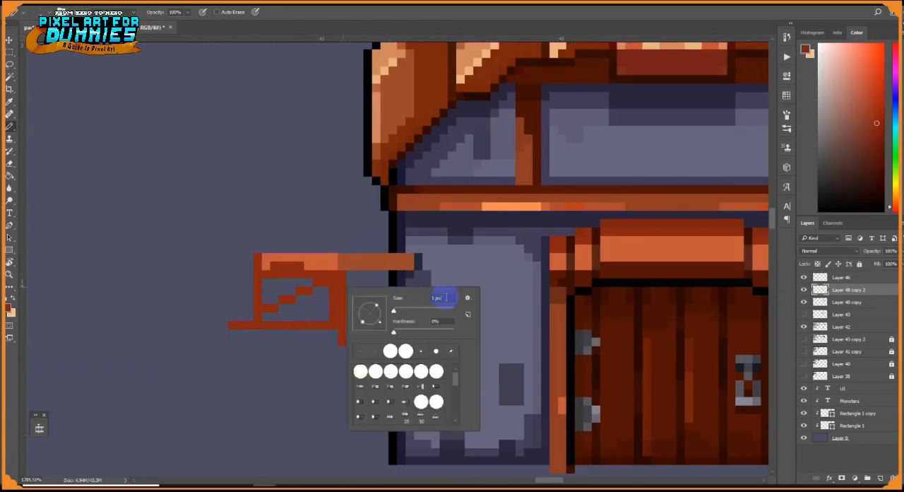
left_click_drag(323, 286, 318, 331)
Recolour both sign arms blue-grey using the Paint Bucket at 100% opacity
left_click(423, 278, "alt")
left_click(10, 176)
left_click(369, 264)
left_click(375, 304)
left_click_drag(173, 13, 205, 13)
left_click(427, 263, "alt")
left_click(387, 261)
left_click(392, 303)
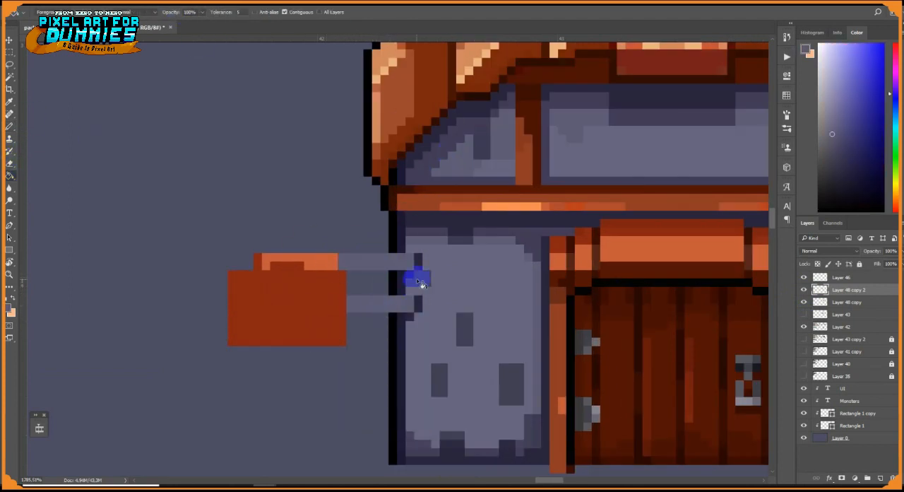
Paint light grey highlights along the tops of both sign arms
key("b")
left_click(595, 341, "alt")
right_click(420, 280)
left_click_drag(350, 257, 384, 257)
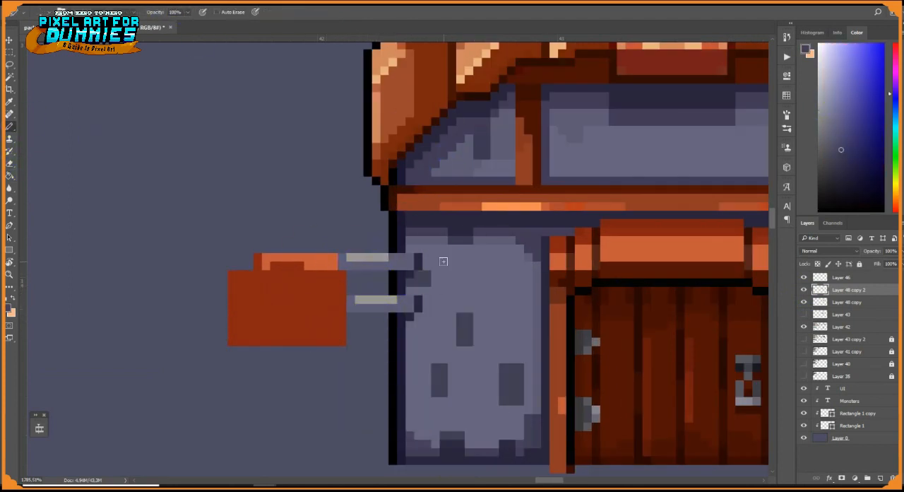
Remove the lower sign arm and restore the wall's outline and stone shading behind it
left_click(330, 277, "alt")
left_click(389, 289, "alt")
left_click_drag(393, 298, 392, 309)
left_click(401, 290, "alt")
left_click_drag(401, 298, 401, 309)
left_click(414, 292, "alt")
left_click_drag(410, 315, 417, 298)
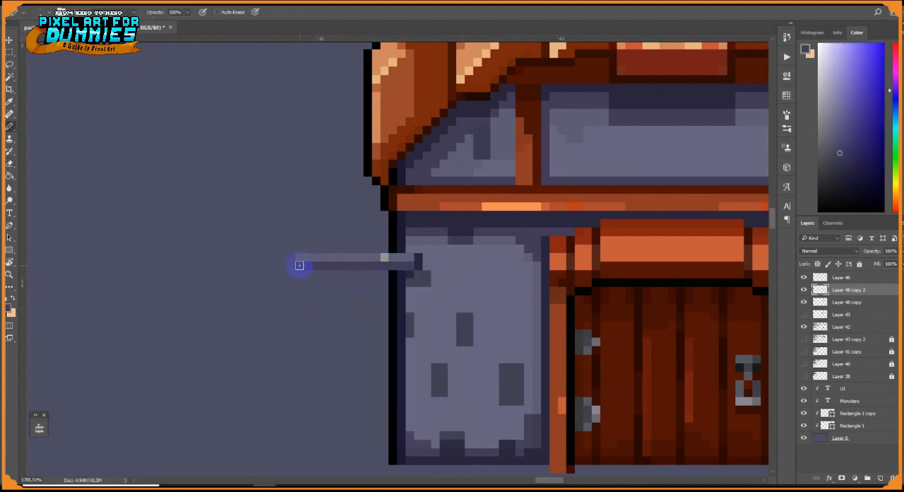
Replace the red sign block with an extended grey pole, outline it in black and add two brown hangers underneath
left_click(393, 246, "alt")
mouse_move(385, 249)
left_mouse_down()
mouse_move(291, 248)
mouse_move(282, 266)
left_mouse_up()
left_click(304, 256, "alt")
left_click(290, 257)
left_click(295, 249, "alt")
mouse_move(342, 274)
left_mouse_down()
mouse_move(325, 274)
mouse_move(355, 282)
left_mouse_up()
left_click(284, 266, "alt")
left_click(291, 274)
left_click(366, 275, "alt")
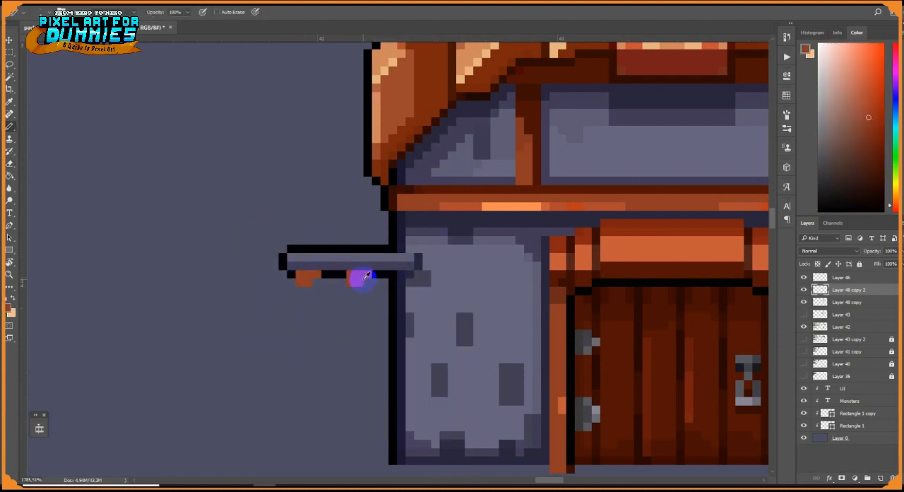
Erase the brown board beneath the pole and draw crossed grey chain links under its inner hanger
left_click(401, 255, "alt")
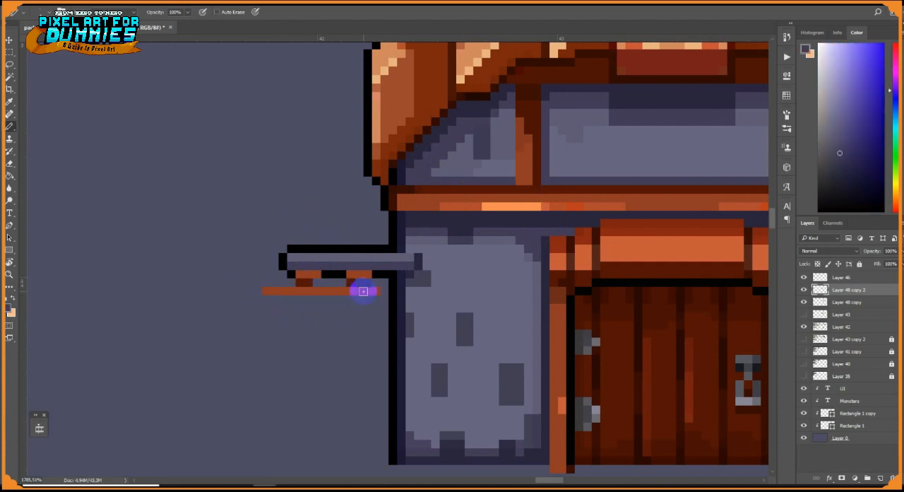
key("e")
mouse_move(351, 282)
left_mouse_down()
mouse_move(359, 282)
mouse_move(254, 286)
mouse_move(359, 299)
mouse_move(367, 316)
left_mouse_up()
right_click(359, 282)
key("b")
left_click(348, 285, "alt")
left_click_drag(351, 308, 351, 315)
left_click(358, 285, "alt")
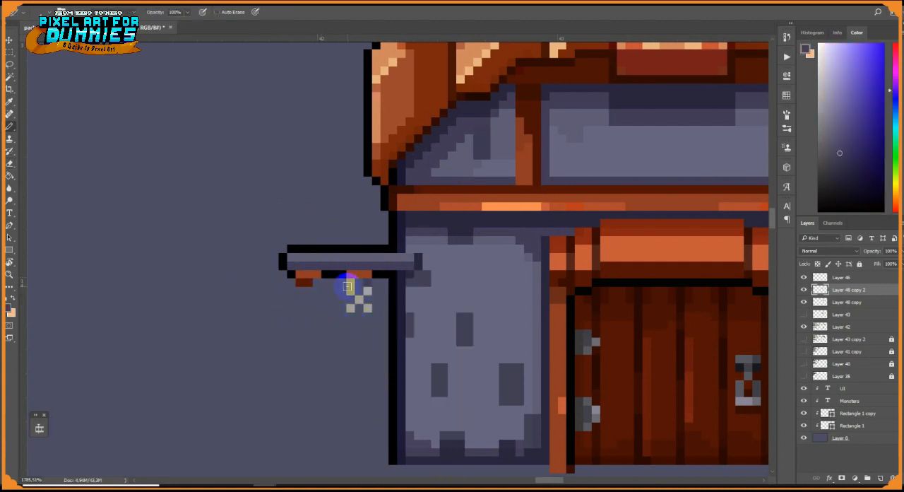
left_click(351, 290, "alt")
Darken the inner hanger and brighten one side of the chain links with lighter grey pixels
left_click(304, 282, "alt")
left_click_drag(367, 274, 352, 274)
left_click(350, 291, "alt")
left_click(342, 316)
left_click(819, 81)
left_click(351, 290)
left_click(351, 307)
key("e")
left_click(343, 316)
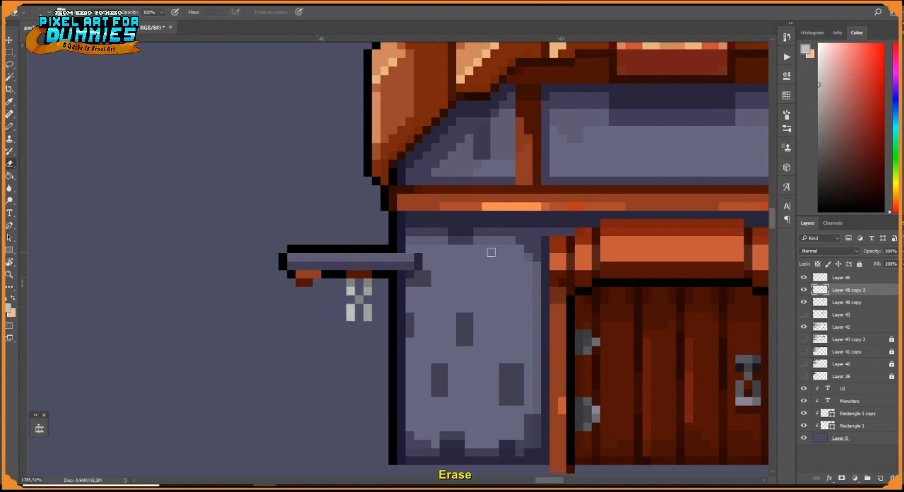
Draw an orange signboard under the chain with dark attachment points and a darker brown front face
key("b")
left_click(582, 252, "alt")
left_click_drag(299, 333, 350, 324)
left_click_drag(294, 323, 361, 344)
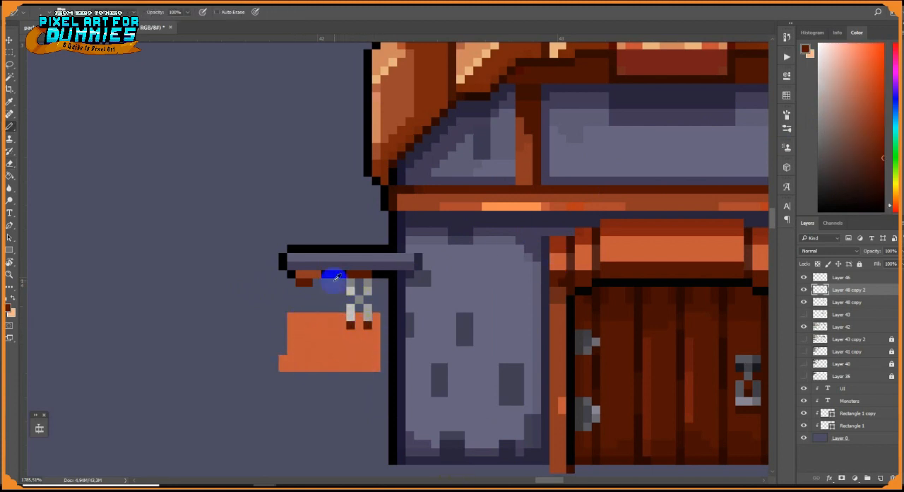
left_click(309, 274, "alt")
mouse_move(291, 333)
left_mouse_down()
mouse_move(371, 363)
mouse_move(358, 342)
left_mouse_up()
Recolour the sign pole light grey with a darker grey underside
left_click(351, 291, "alt")
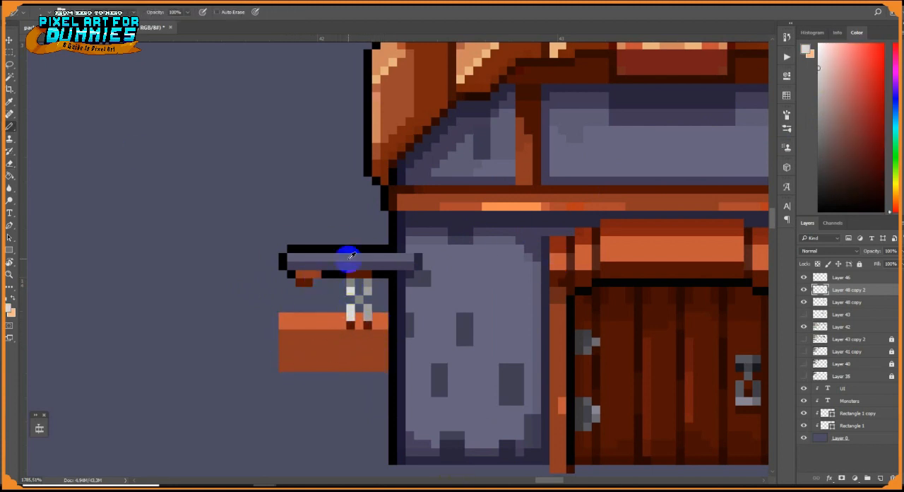
left_click(347, 259, "alt")
left_click(834, 92)
left_click_drag(308, 258, 359, 257)
mouse_move(289, 257)
left_mouse_down()
mouse_move(414, 257)
mouse_move(291, 266)
left_mouse_up()
key("ctrl+z")
left_click(823, 129)
Outline the chain links in black and extend the signboard's brown face downward
left_click(351, 299)
left_click_drag(342, 307, 341, 316)
left_click(380, 346, "alt")
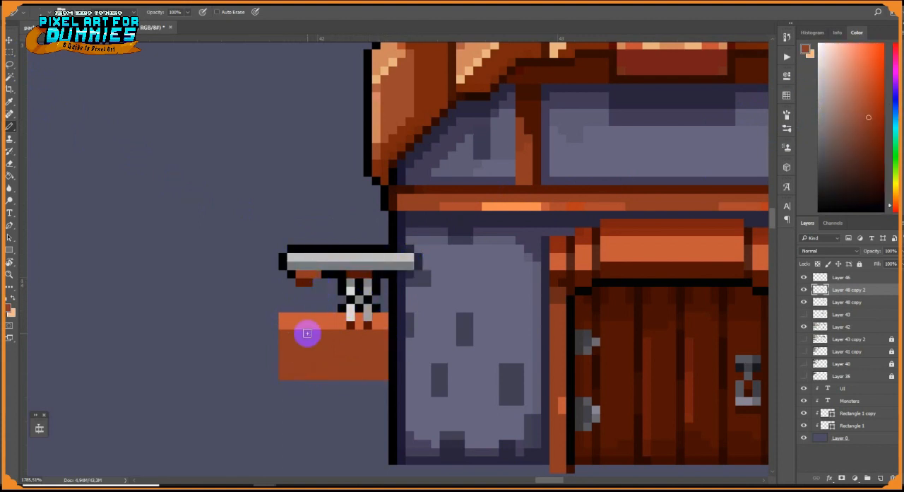
Narrow the door by selecting its lock-side half and nudging it inward three times
scroll(306, 331, "down", 5)
scroll(384, 312, "up", 3)
key("m")
left_click_drag(365, 263, 447, 451)
left_click(9, 40)
key("Left")
key("Left")
key("Left")
key("Left")
key("Left")
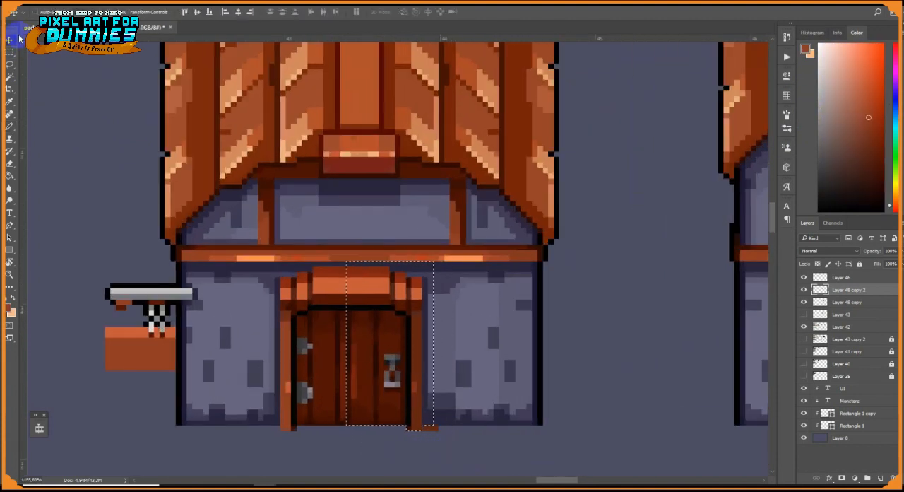
key("ctrl+d")
Draw a solid black window opening on the lower wall beside the door's lock side
key("e")
left_click(540, 298, "alt")
mouse_move(457, 318)
left_mouse_down()
mouse_move(448, 329)
mouse_move(500, 356)
mouse_move(495, 363)
left_mouse_up()
left_click(504, 363, "alt")
Paint a reddish-brown sill and lintel around the black window opening, with dark brown undersides and a bluish-grey wall shadow beneath the sill
left_click(451, 311, "alt")
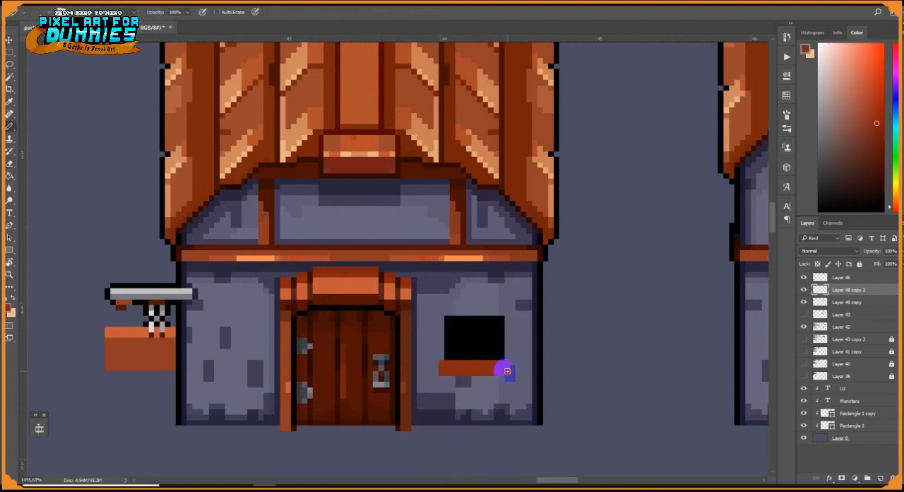
left_click(402, 301, "alt")
left_click(440, 377, "alt")
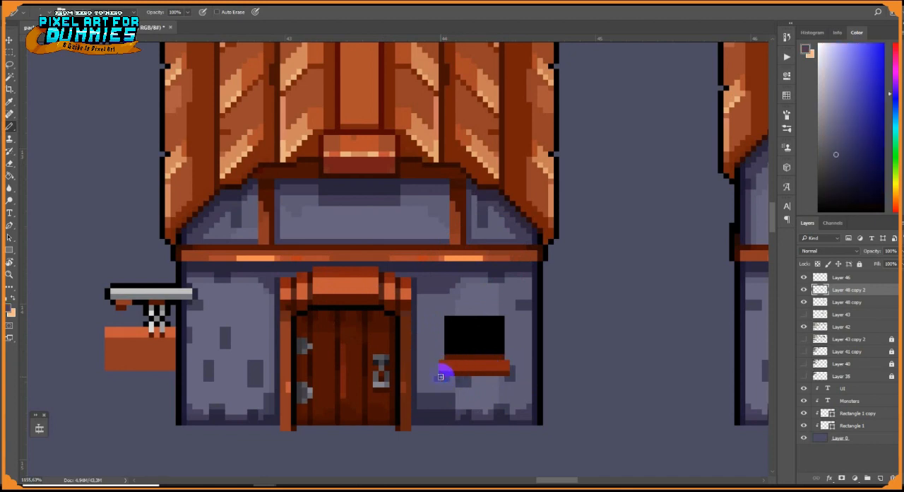
left_click(504, 359, "alt")
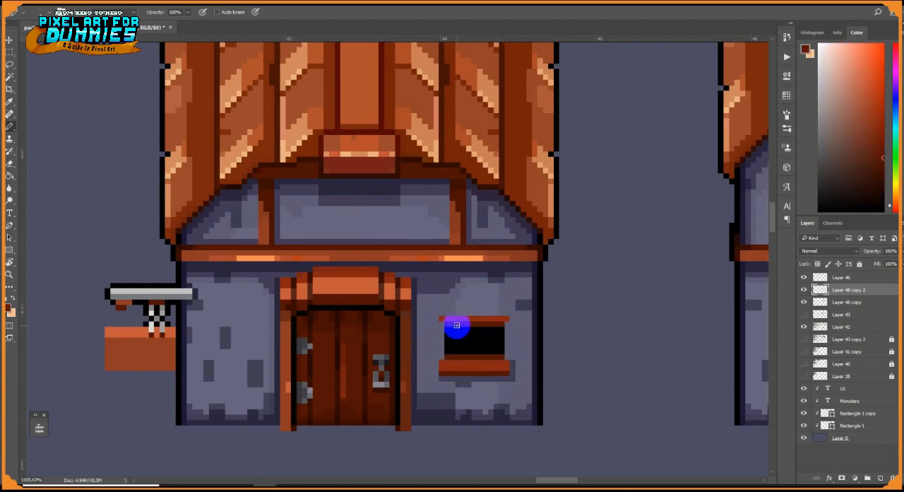
Outline the house wall beside the hanging sign and the signboard's lower edge in black
left_click_drag(128, 346, 393, 371)
scroll(393, 372, "up", 5)
left_click(429, 288, "alt")
left_click(435, 310, "alt")
left_click_drag(445, 305, 446, 359)
left_click(446, 381, "alt")
left_click_drag(445, 369, 306, 370)
Duplicate the sign's chain toward the outer end of the pole to form a second chain, and clear the selection
left_click(9, 53)
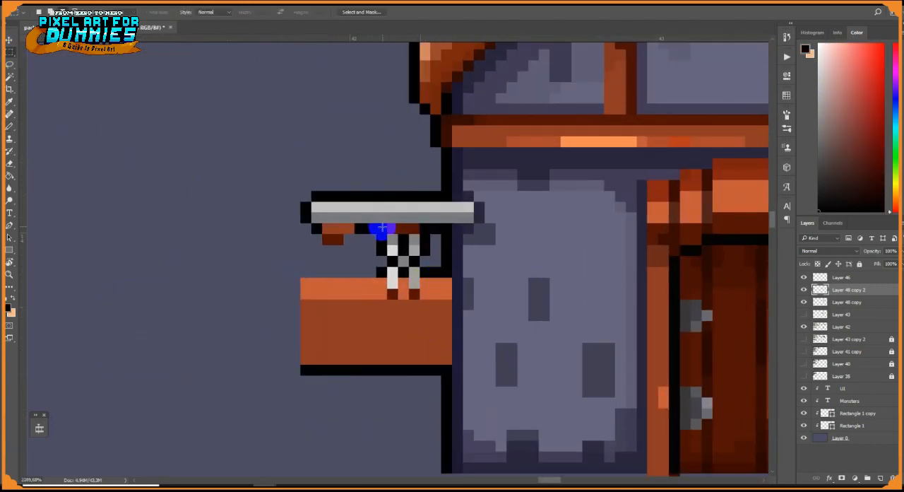
left_click(14, 42)
left_click_drag(411, 242, 346, 243)
key("ctrl+d")
key("b")
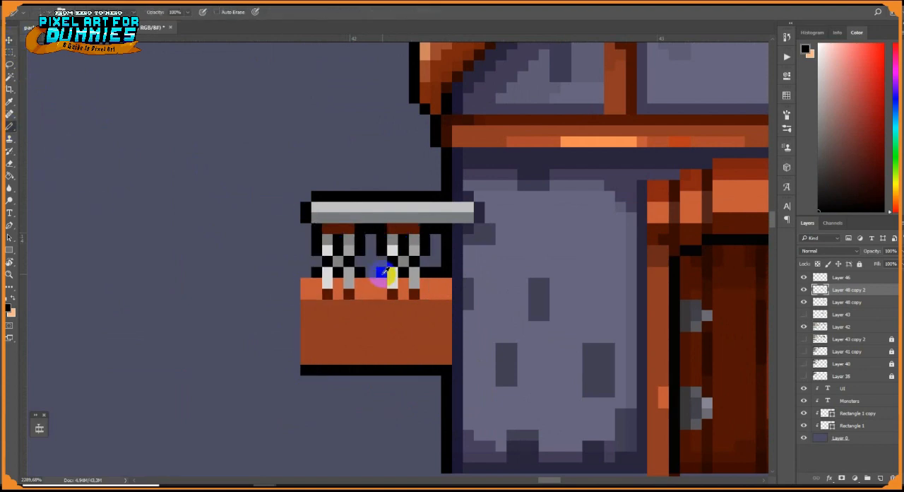
Extend the signboard outward past the second chain and outline its top and outer edges in black
left_click(434, 291, "alt")
mouse_move(383, 274)
left_mouse_down()
mouse_move(306, 273)
mouse_move(295, 359)
left_mouse_up()
left_click(312, 268, "alt")
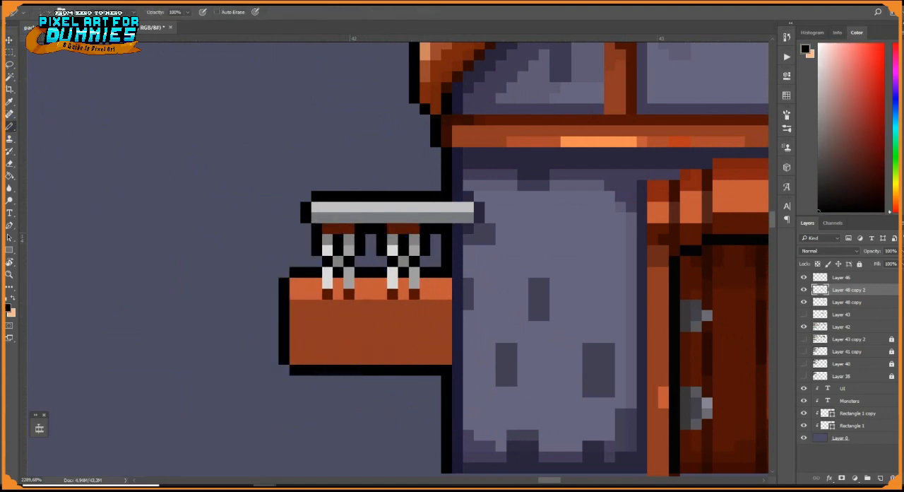
Paint two vertical brown bars across the black ground-floor window opening
scroll(434, 262, "down", 5)
scroll(486, 283, "up", 5)
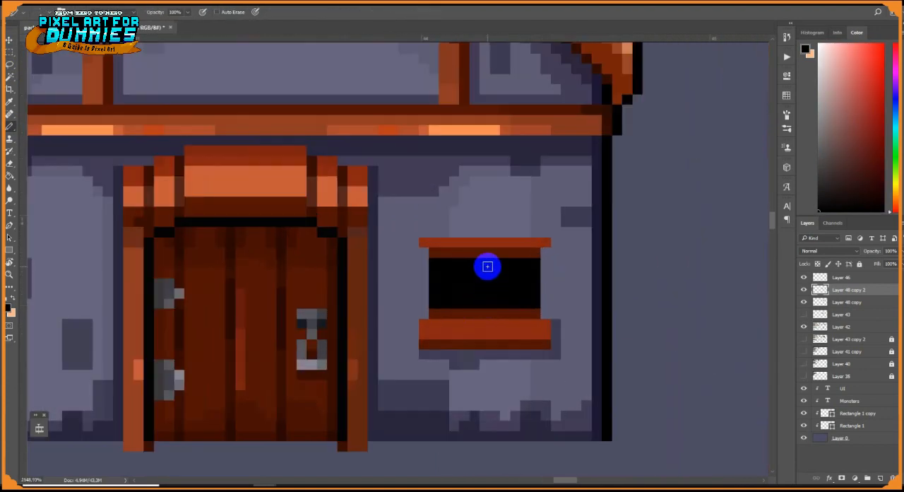
left_click(483, 121, "alt")
left_click_drag(464, 262, 464, 313)
left_click_drag(504, 262, 504, 312)
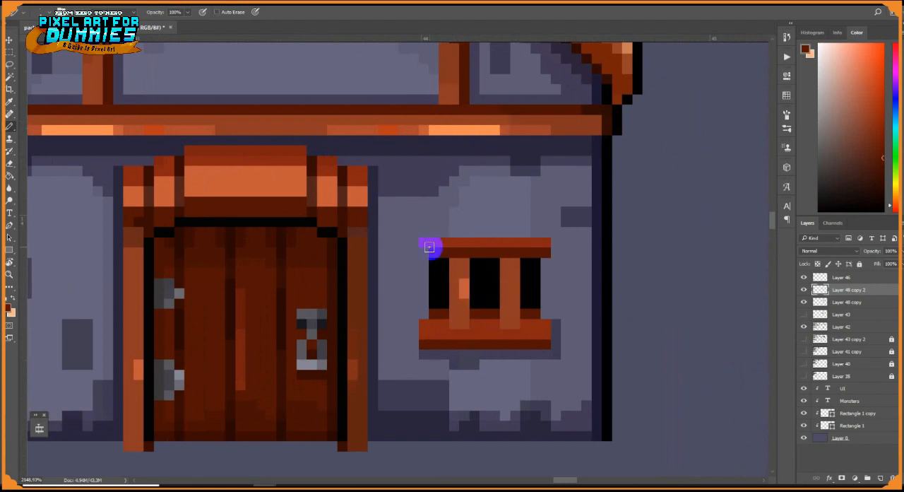
Shade the two window bars with light orange highlights and dark brown shadow pixels at their ends
scroll(522, 293, "up", 2)
left_click(437, 285, "alt")
left_click_drag(422, 277, 422, 293)
left_click(437, 307, "alt")
left_click_drag(437, 277, 437, 293)
left_click(422, 285, "alt")
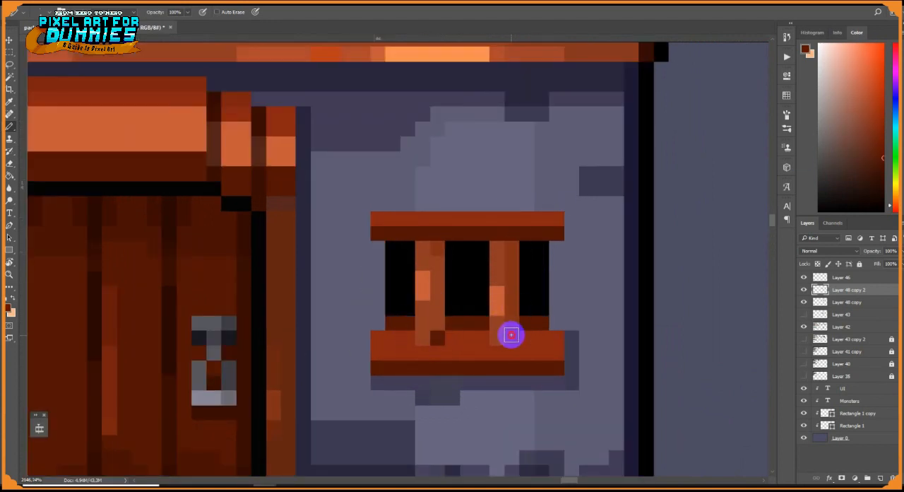
Add bright orange-red highlights to both ends of the window sill
key("ctrl+alt+z")
left_click(475, 347, "alt")
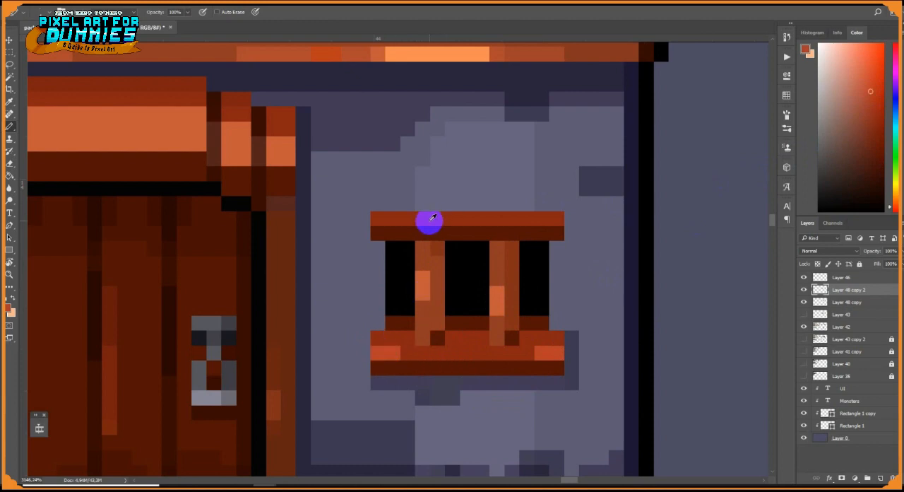
scroll(433, 217, "down", 2)
left_click(397, 206, "alt")
scroll(425, 239, "down", 5)
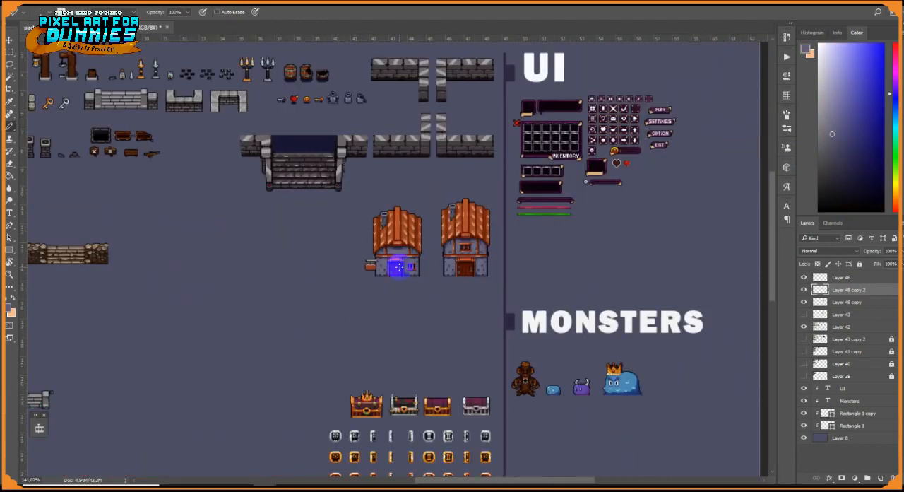
Shift the sign-bearing house and the tall house away from the UI section, and duplicate the tall house into the freed space
scroll(393, 242, "up", 2)
key("v")
left_click_drag(397, 263, 375, 264)
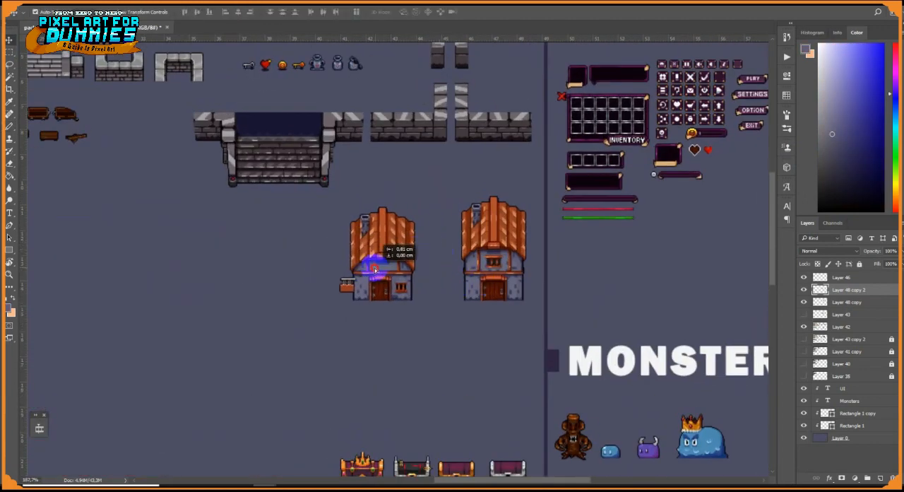
left_click_drag(497, 276, 452, 276)
left_click_drag(378, 277, 337, 278)
left_click_drag(438, 273, 484, 272)
scroll(515, 262, "up", 10)
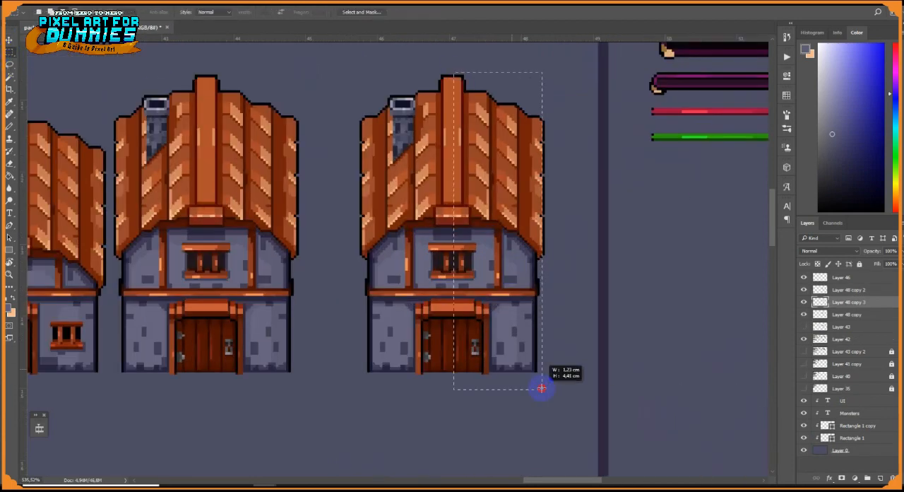
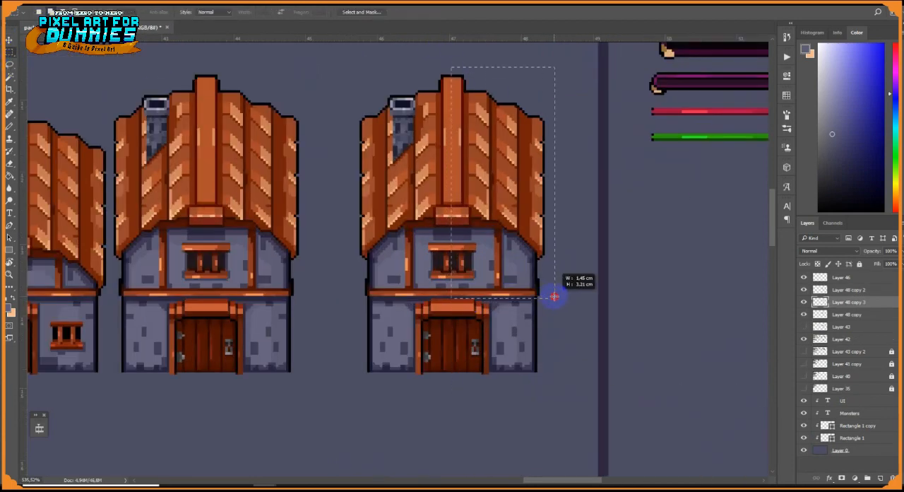
key("v")
left_click_drag(467, 195, 487, 196)
key("ctrl+z")
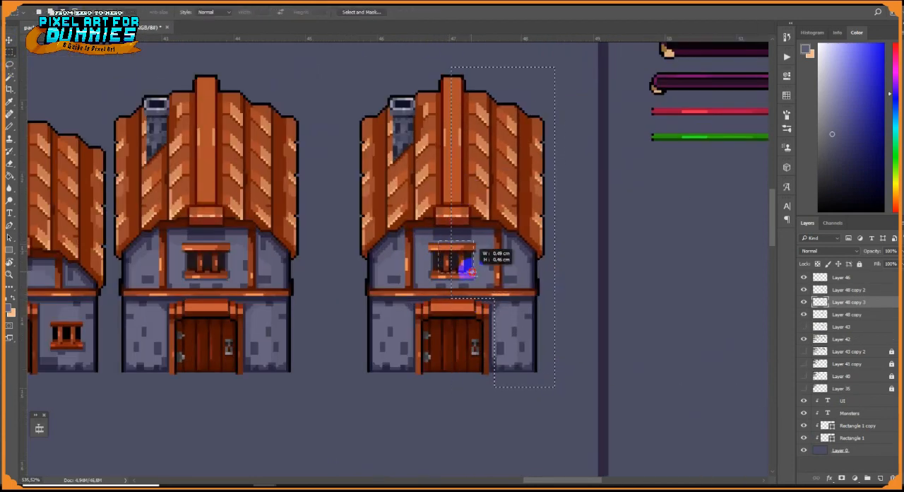
Widen the duplicated house by shifting its right half outward, leaving the upper window and the door whole
left_click_drag(470, 271, 479, 281)
key("v")
left_click_drag(488, 252, 510, 251)
scroll(510, 252, "up", 3)
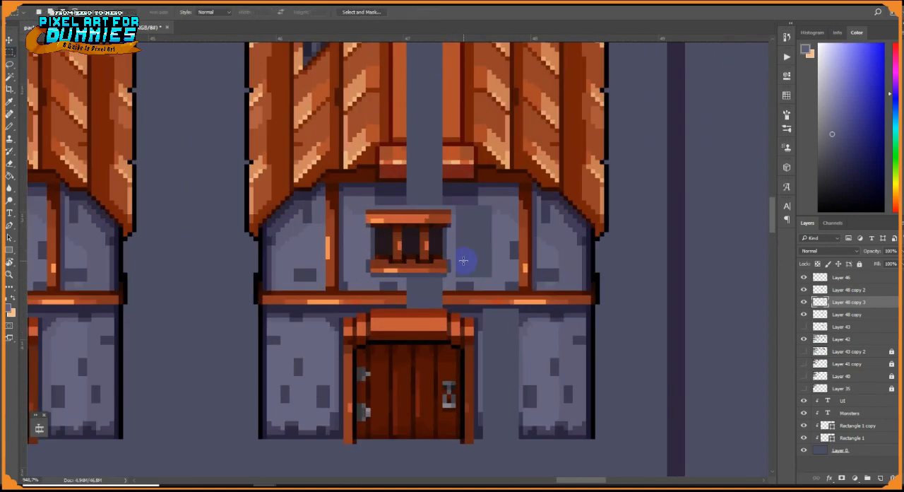
scroll(466, 258, "up", 2)
Touch up the wall shadow beside the upper window and narrow the window by shifting its right portion inward
left_click(9, 126)
left_click(282, 174, "alt")
left_click_drag(296, 263, 297, 276)
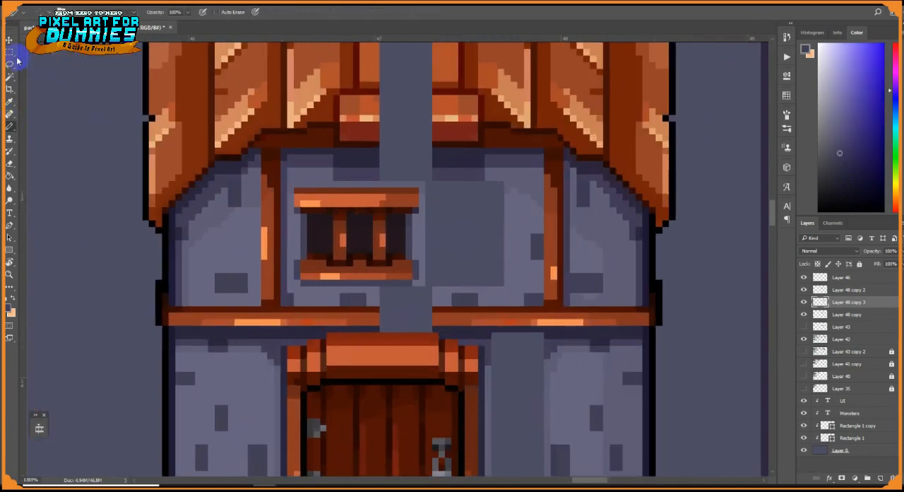
left_click(10, 53)
scroll(417, 243, "up", 1)
left_click_drag(429, 295, 351, 171)
left_click(10, 40)
left_click_drag(382, 241, 371, 241)
left_click(10, 53)
left_click_drag(281, 168, 422, 304)
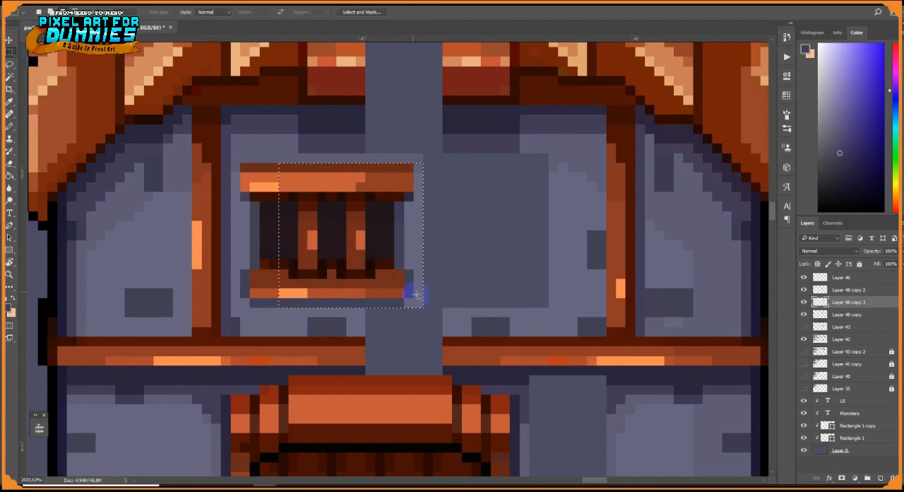
left_click(10, 40)
left_click_drag(373, 230, 355, 230)
Duplicate the narrowed barred window onto the right half of the upper wall
left_click(10, 53)
left_click_drag(243, 165, 392, 304)
left_click(10, 40)
left_click_drag(343, 237, 545, 237)
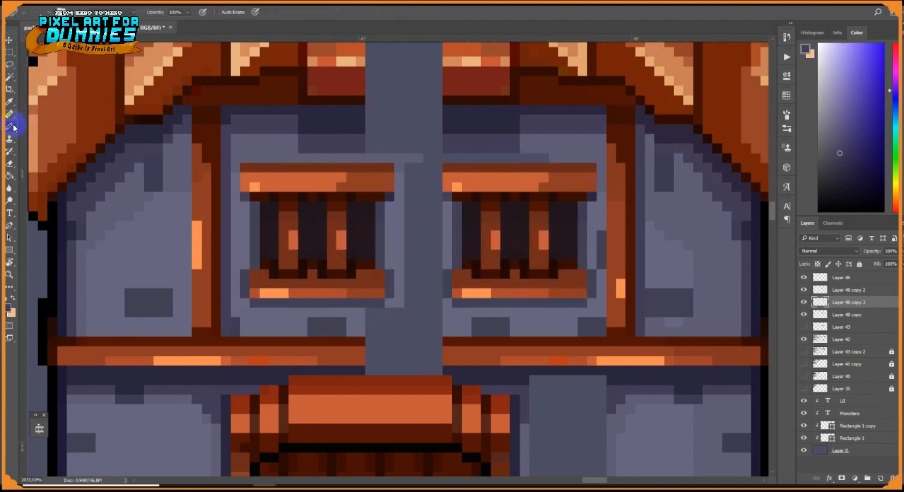
Bridge the gap in the floor beam with its dark top edge and the purple shadow below, and hide Layer 0
left_click(448, 373, "alt")
left_click_drag(439, 370, 369, 370)
left_click(456, 344, "alt")
left_click_drag(438, 341, 369, 342)
left_click(804, 449)
Extend the dark shadow under the roof across the gap and fill the blank strip in the upper wall and floor beam
mouse_move(444, 115)
left_mouse_down()
mouse_move(474, 236)
mouse_move(400, 248)
mouse_move(469, 269)
left_mouse_up()
left_click(387, 269, "alt")
left_click_drag(457, 278, 576, 277)
scroll(525, 264, "down", 5)
key("g")
scroll(496, 315, "up", 4)
left_click(463, 328)
left_click(459, 378)
scroll(478, 219, "down", 6)
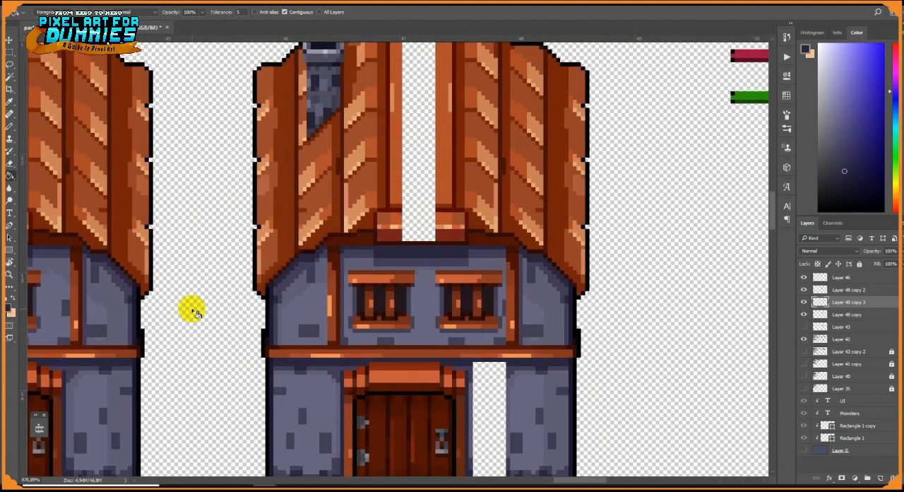
Paint the purple shadow and wall edge across the gap directly beneath the floor beam beside the door
scroll(476, 385, "up", 4)
key("b")
left_click(548, 367, "alt")
left_click_drag(537, 366, 477, 373)
left_click_drag(474, 340, 537, 348)
left_click(590, 348, "alt")
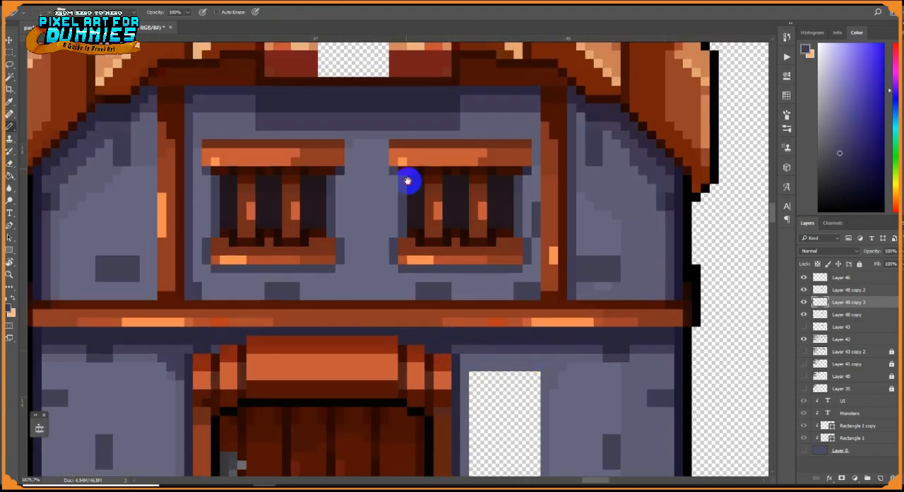
Close the gap at the top of the roof ridge with a black outline and an orange row beneath it
left_click_drag(407, 182, 443, 351)
left_click(352, 232, "alt")
left_click(10, 53)
scroll(379, 282, "down", 5)
left_click(10, 126)
scroll(367, 106, "up", 6)
left_click(544, 252, "alt")
left_click_drag(546, 214, 448, 214)
left_click(438, 214, "alt")
left_click_drag(448, 203, 550, 203)
Bridge the gap at the foot of the roof ridge with its orange surface and dark edge above the block
left_click_drag(544, 452, 561, 315)
left_click_drag(556, 264, 469, 265)
mouse_move(417, 275)
left_mouse_down()
mouse_move(594, 276)
mouse_move(417, 286)
left_mouse_up()
left_click(588, 295, "alt")
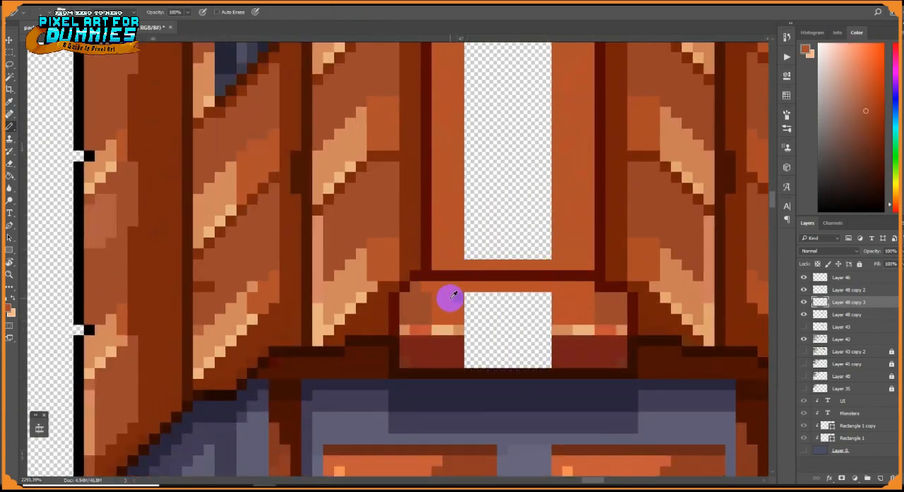
Extend the ridge block's highlight and dark red base across the gap and redraw the dark outline beneath it
left_click(462, 333, "alt")
left_click_drag(469, 330, 546, 329)
left_click_drag(469, 362, 546, 362)
left_click_drag(622, 373, 405, 373)
left_click(394, 373, "alt")
left_click_drag(404, 383, 619, 382)
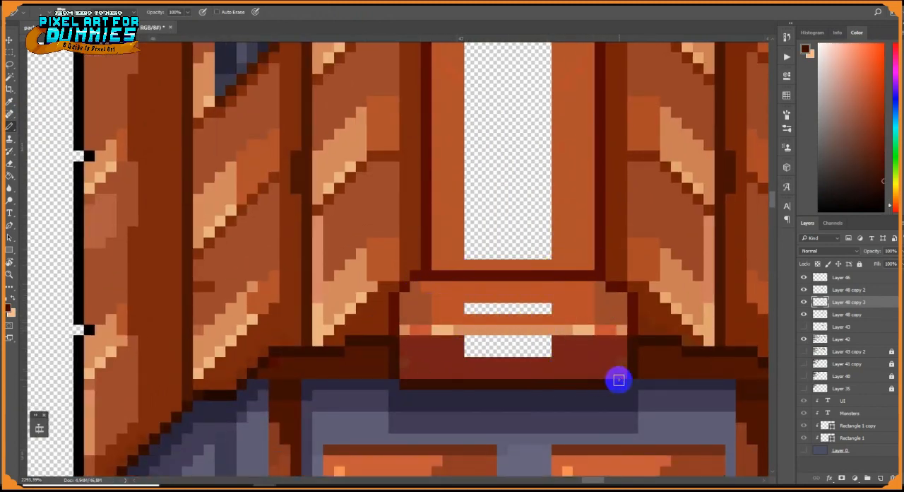
Fill the remaining blank areas of the roof ridge and its block with the matching orange and dark red
left_click(10, 176)
left_click(541, 243)
left_click(544, 309)
left_click(553, 346, "alt")
left_click(542, 345)
scroll(543, 335, "down", 8)
scroll(534, 336, "up", 8)
Paint a brown shadow strip along the ridge's right edge and a vertical brown groove near its left edge
left_click(404, 322, "alt")
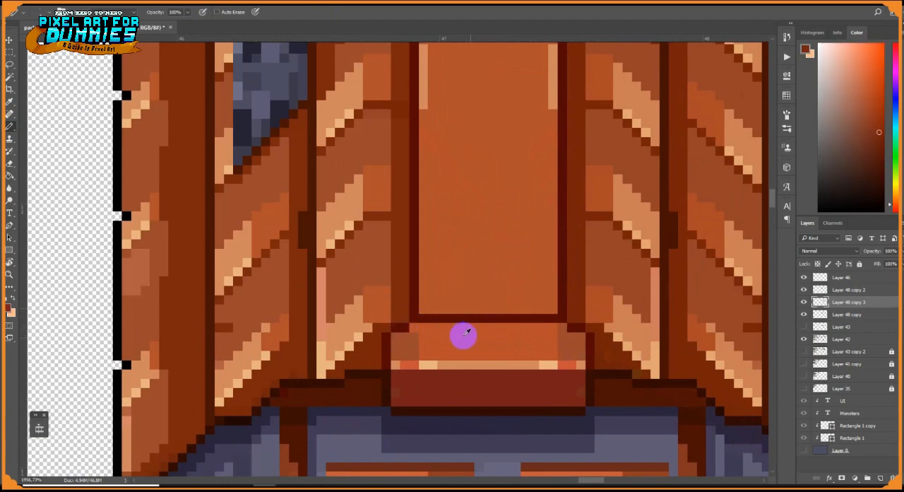
left_click_drag(558, 312, 558, 275)
mouse_move(555, 62)
left_mouse_down()
mouse_move(524, 382)
mouse_move(534, 140)
left_mouse_up()
left_click_drag(536, 363, 536, 106)
left_click_drag(535, 106, 528, 252)
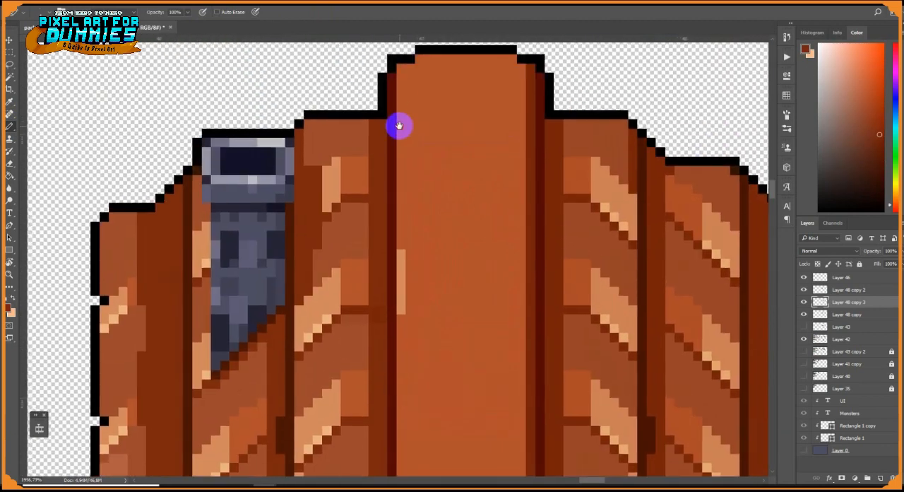
left_click_drag(402, 69, 401, 346)
scroll(416, 398, "down", 3)
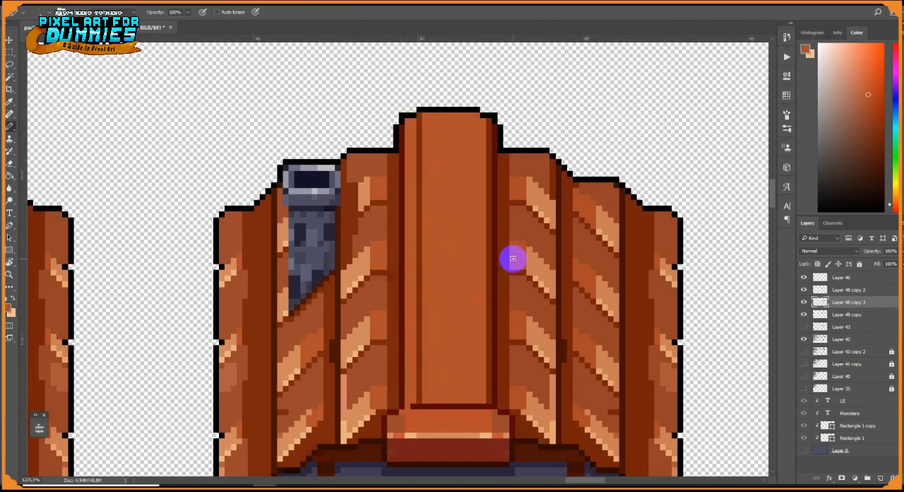
Draw a bright orange vertical highlight line beside the groove on the roof ridge
left_click(416, 259, "alt")
left_click(352, 254, "alt")
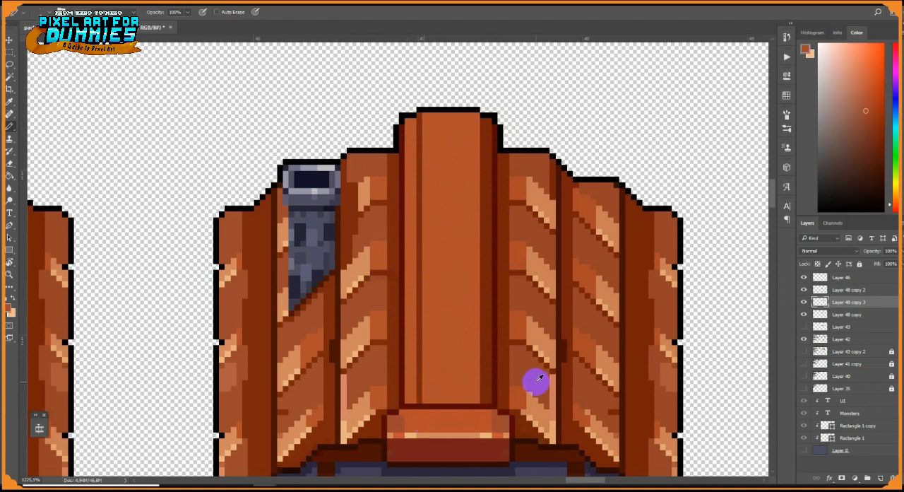
left_click(457, 421, "alt")
scroll(458, 392, "up", 5)
left_click_drag(458, 390, 484, 337)
left_click_drag(433, 357, 434, 28)
left_click_drag(439, 44, 447, 211)
left_click_drag(347, 297, 350, 109)
left_click(240, 266, "alt")
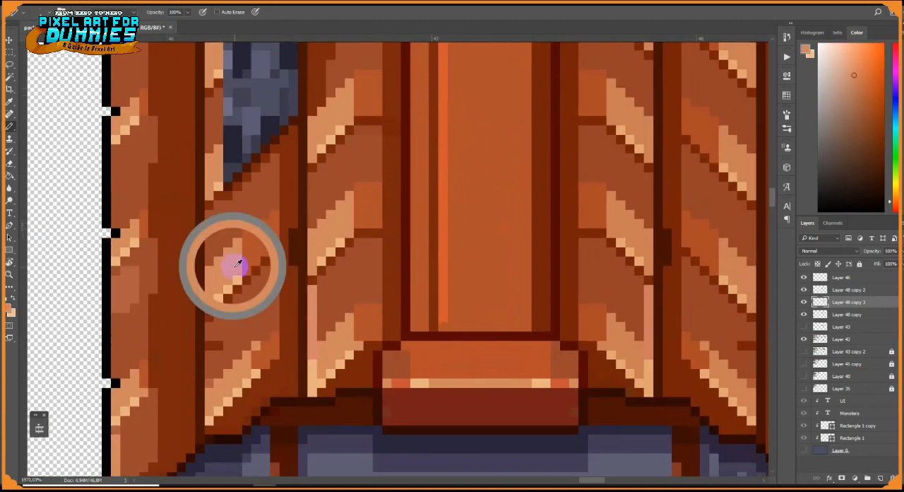
Add lighter peach-orange segments along the ridge's vertical highlight
left_click_drag(442, 157, 442, 244)
left_click_drag(442, 187, 444, 272)
mouse_move(442, 243)
left_mouse_down()
mouse_move(441, 358)
mouse_move(439, 180)
left_mouse_up()
left_click_drag(445, 145, 445, 193)
left_click(438, 161, "alt")
Darken the upper and lower parts of the ridge groove with dark red
left_click(402, 134, "alt")
left_click_drag(434, 120, 439, 149)
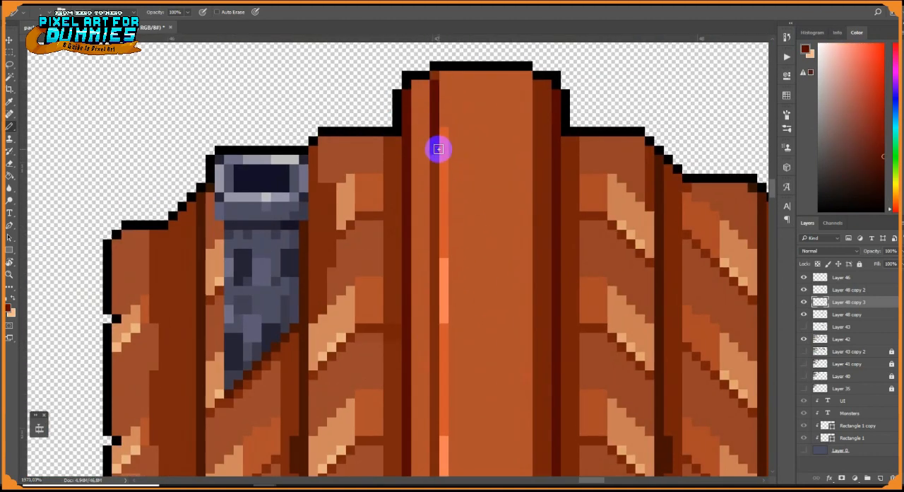
left_click_drag(420, 294, 406, 126)
left_click_drag(420, 365, 421, 281)
Shade the top edge of the ridge block brown and add an orange section to the middle of its highlight
left_click(381, 409, "alt")
mouse_move(392, 384)
left_mouse_down()
mouse_move(541, 383)
mouse_move(374, 393)
left_mouse_up()
left_click(363, 405, "alt")
left_click(363, 394)
left_click(425, 304, "alt")
left_click(525, 423, "alt")
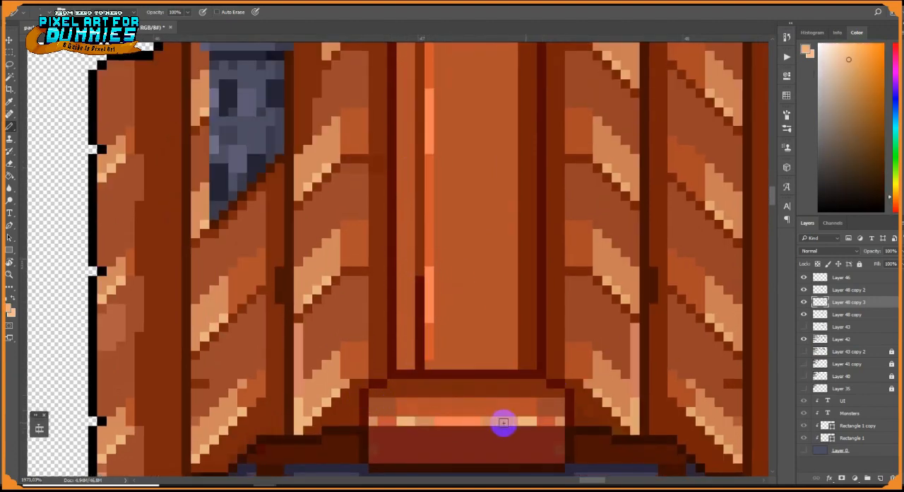
left_click_drag(504, 424, 428, 422)
left_click(519, 358, "alt")
scroll(517, 357, "down", 15)
left_click_drag(533, 371, 499, 297)
scroll(488, 288, "up", 12)
scroll(421, 278, "down", 5)
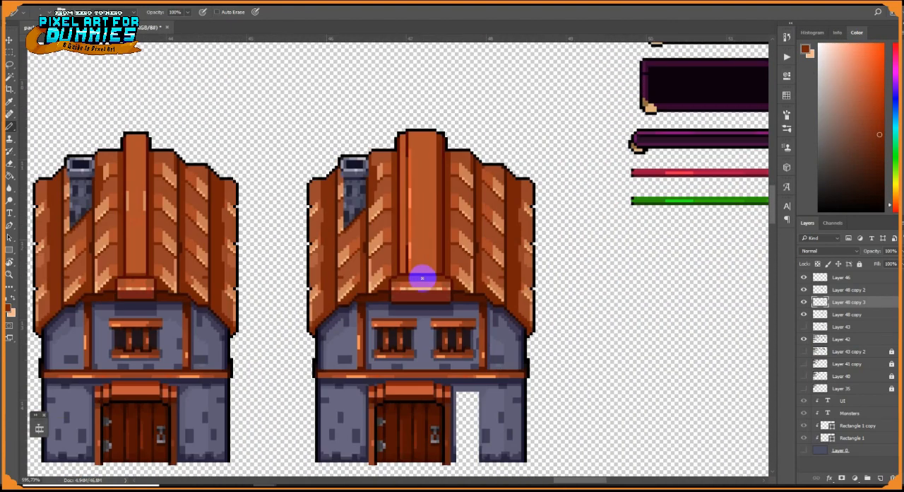
Paint the dark base row across the gap beside the door and fill the blank ground-floor wall area with purple-grey
scroll(422, 276, "up", 7)
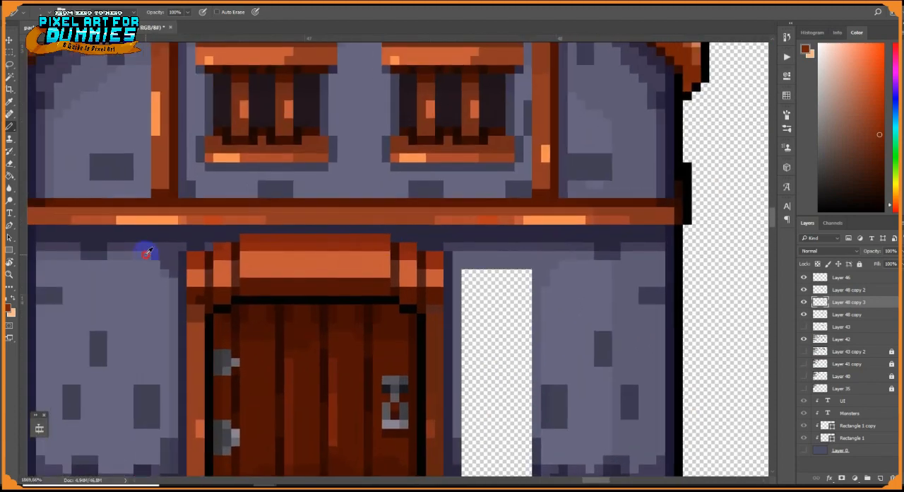
left_click(148, 249, "alt")
left_click_drag(476, 439, 452, 365)
left_click_drag(504, 394, 440, 403)
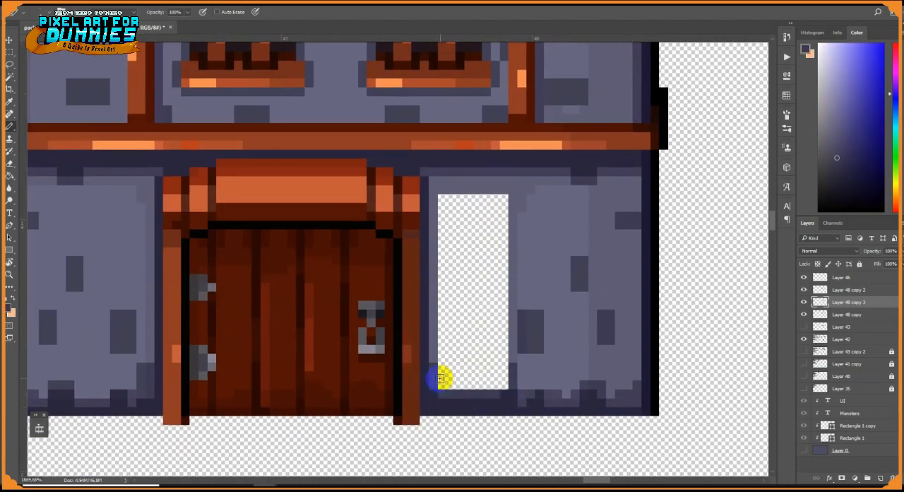
left_click(12, 177)
left_click(493, 290)
left_click(540, 269, "alt")
left_click(491, 261)
Add a faint brick mark to the newly filled wall beside the door
key("b")
left_click(597, 230, "alt")
left_click_drag(456, 267, 468, 240)
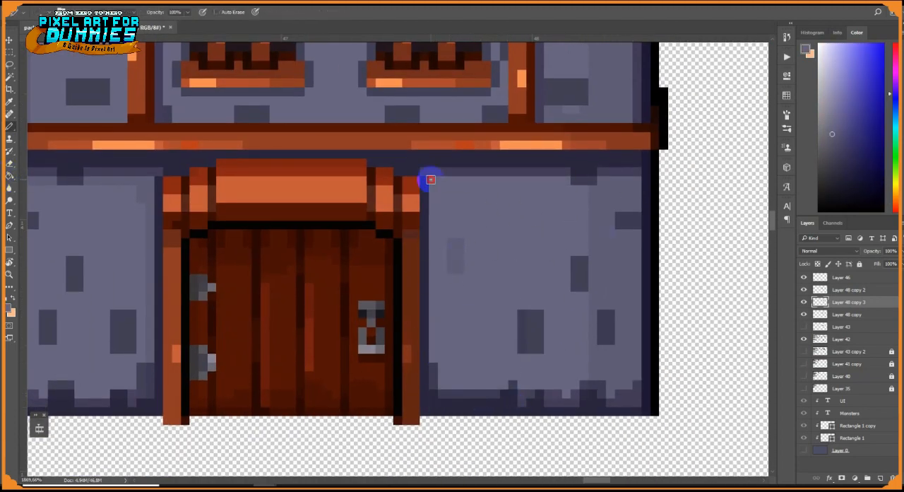
Nudge the left upper-floor window slightly to the left and paint over the blank strip beside it
scroll(590, 172, "down", 8)
scroll(442, 250, "up", 6)
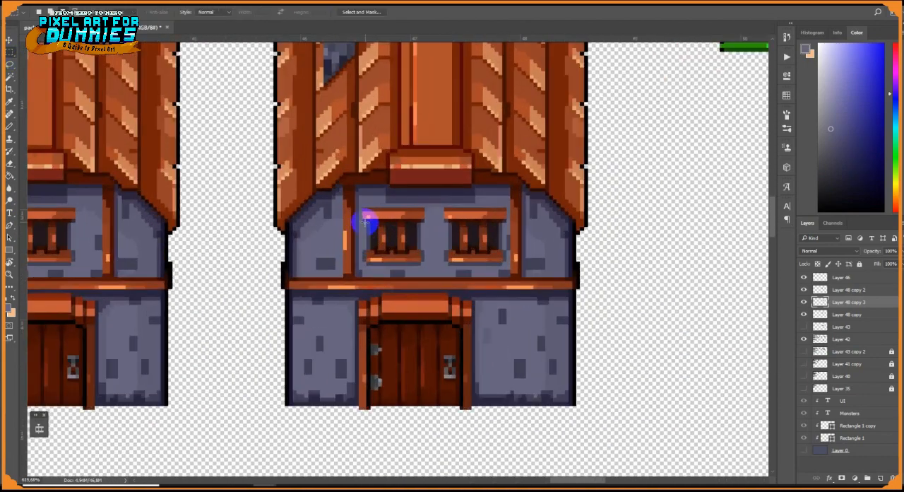
key("m")
left_click_drag(357, 204, 435, 276)
left_click(11, 42)
key("Left")
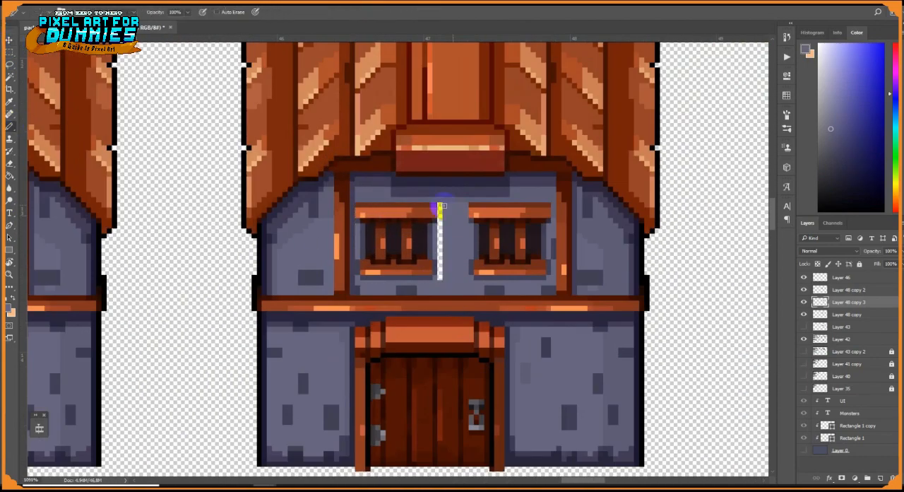
left_click_drag(542, 345, 533, 270)
scroll(551, 303, "down", 5)
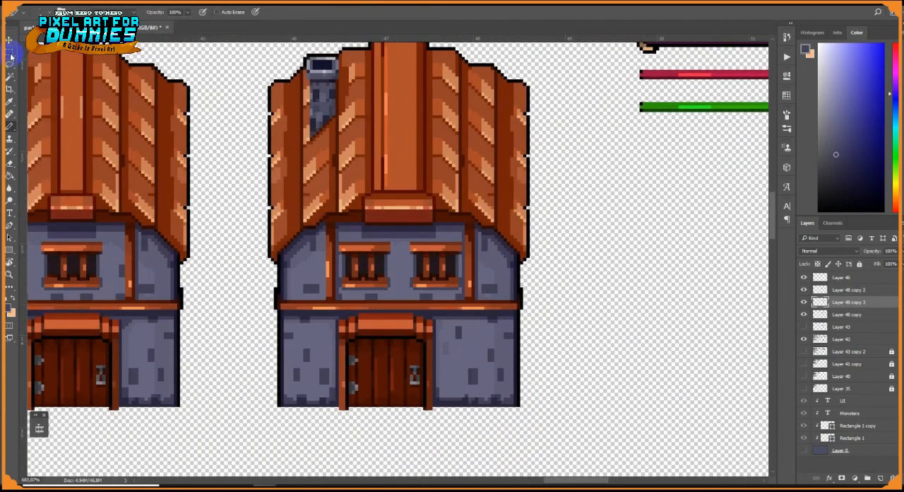
Separate the roof and upper wall from the rest of the house around the windows and move them up
left_click(10, 54)
scroll(371, 165, "down", 4)
left_click_drag(267, 76, 567, 214)
scroll(443, 212, "up", 7)
left_click_drag(516, 257, 443, 208)
key("v")
left_click_drag(387, 215, 387, 176)
Raise the separated roof section further to open a full-width gap for an extra storey
key("m")
left_click_drag(140, 93, 571, 220)
key("v")
mouse_move(362, 139)
left_mouse_down()
mouse_move(349, 186)
mouse_move(350, 156)
left_mouse_up()
scroll(349, 156, "down", 4)
left_click_drag(349, 156, 347, 208)
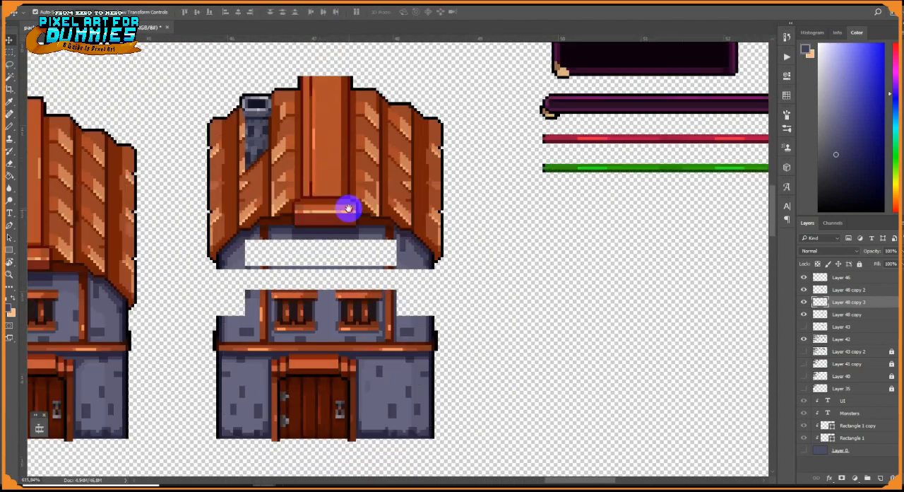
Copy the left upper-floor window into the center of the gap below the roof
scroll(307, 263, "up", 3)
left_click(10, 53)
left_click_drag(259, 297, 329, 355)
left_click(10, 41)
left_click_drag(288, 326, 331, 259)
Copy the outer wall pieces upward on both sides to close the gap between the lower wall and the roof
left_click(10, 53)
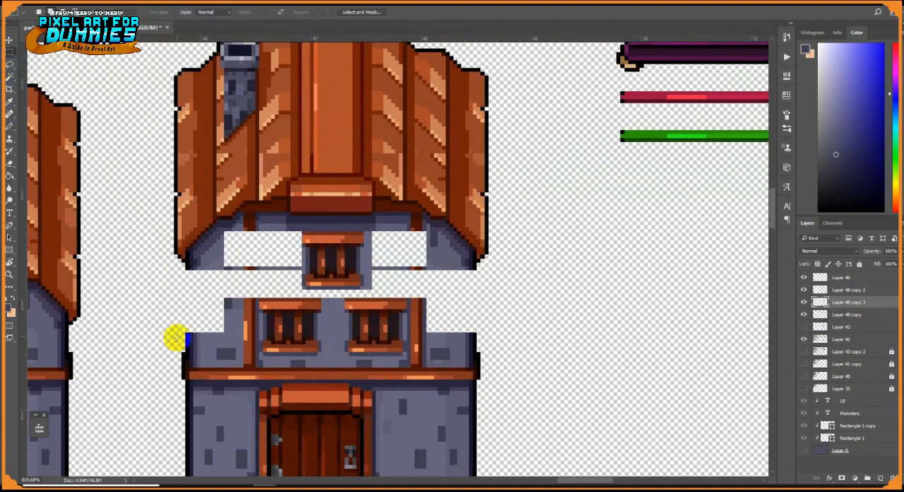
left_click_drag(170, 313, 216, 352)
key("v")
scroll(588, 403, "up", 3)
key("m")
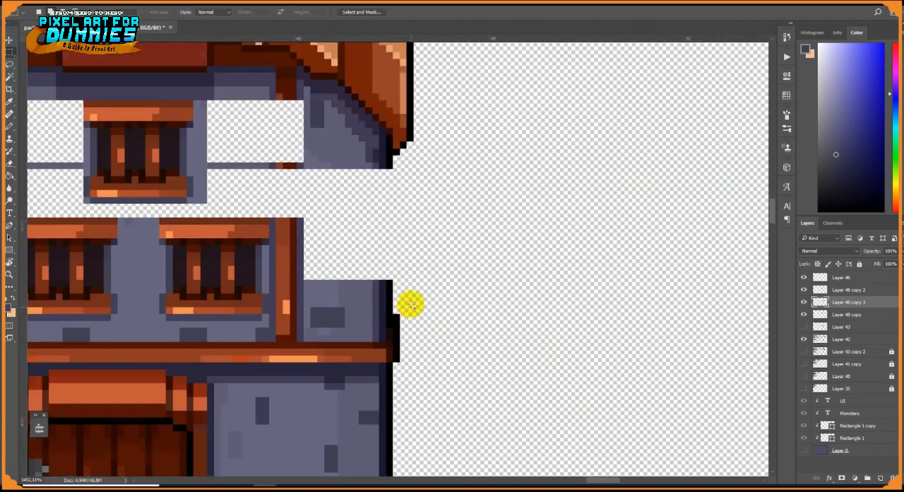
left_click(10, 52)
left_click(10, 44)
left_click_drag(339, 241, 367, 232)
left_click_drag(336, 245, 335, 207)
Fill the remaining blank areas around the new top window with the purple-grey wall color
left_click(10, 176)
scroll(254, 212, "down", 2)
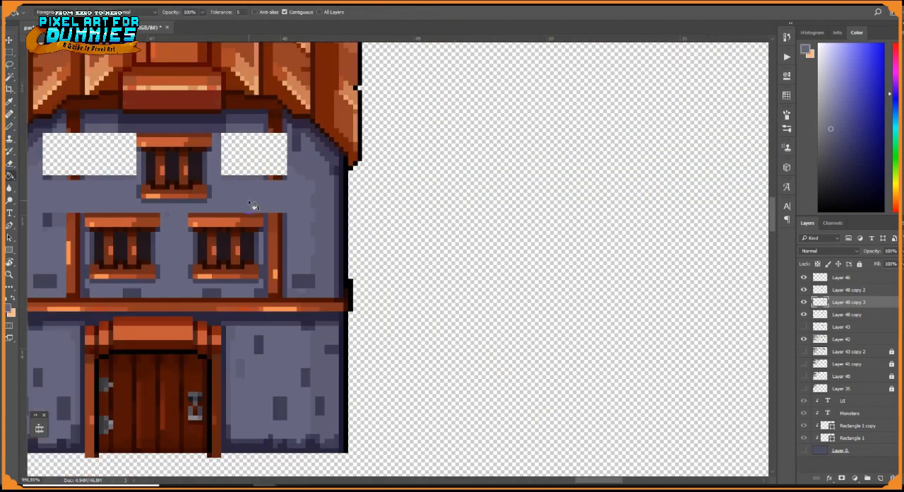
left_click(254, 155)
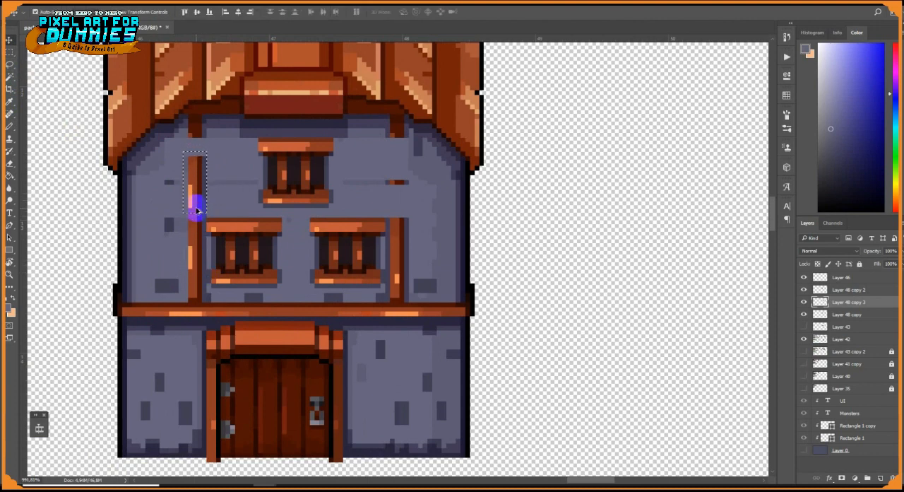
Extend the left vertical beam up to the roof and complete the wall shading beside it
key("ctrl+d")
left_click(9, 127)
scroll(265, 135, "up", 2)
left_click(169, 168, "alt")
left_click_drag(168, 156, 168, 141)
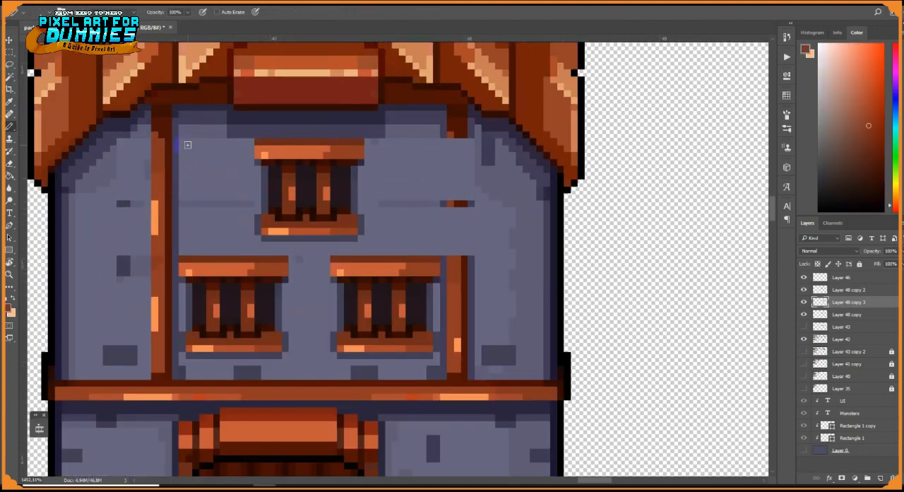
Copy the completed left beam to the right side of the upper wall to replace the broken beam
key("v")
left_click_drag(164, 311, 458, 308)
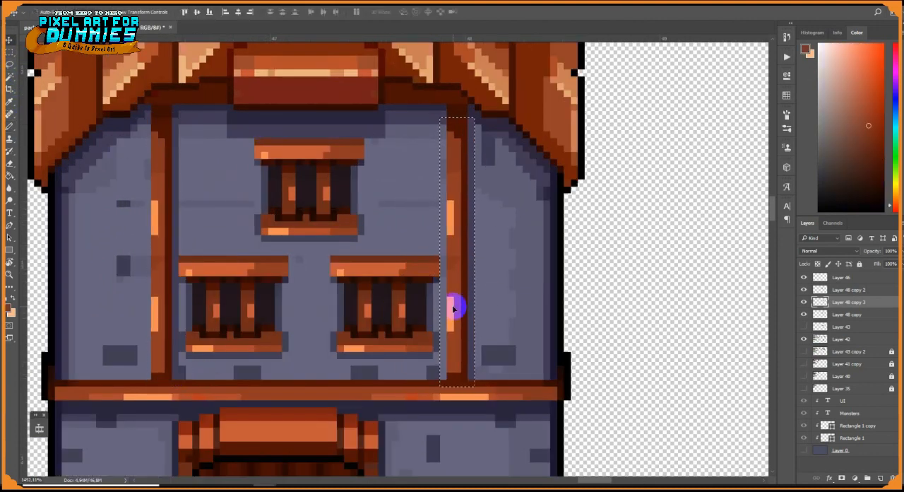
key("ctrl+z")
key("m")
left_click_drag(139, 119, 151, 385)
key("v")
left_click_drag(163, 322, 459, 323)
key("ctrl+d")
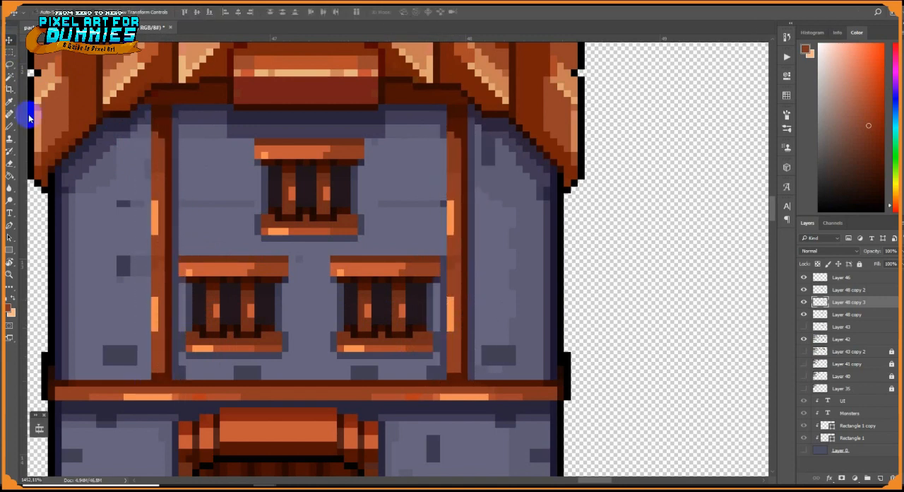
Add dark purple brick marks beside the top window and on the wall outside the left beam
left_click(10, 126)
left_click(443, 202, "alt")
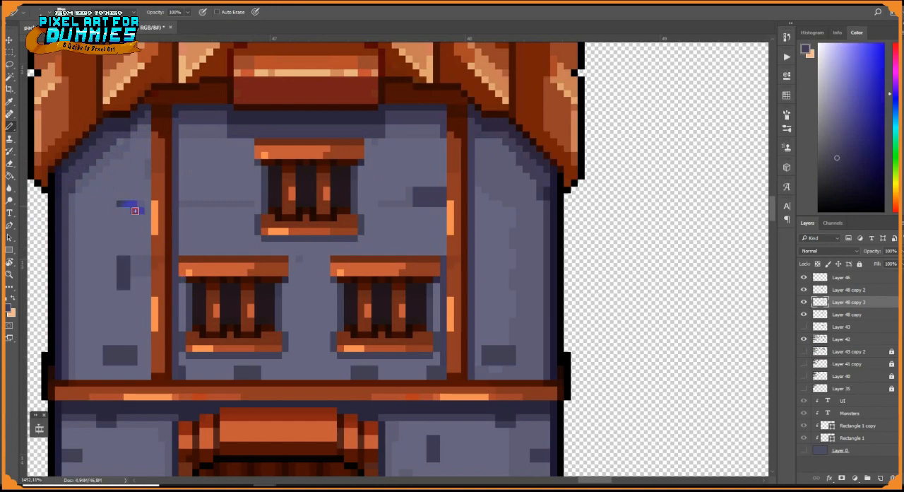
scroll(198, 286, "down", 10)
scroll(220, 313, "up", 10)
Paint over the closed door in black with an enlarged pencil to create an open doorway
left_click(202, 311, "alt")
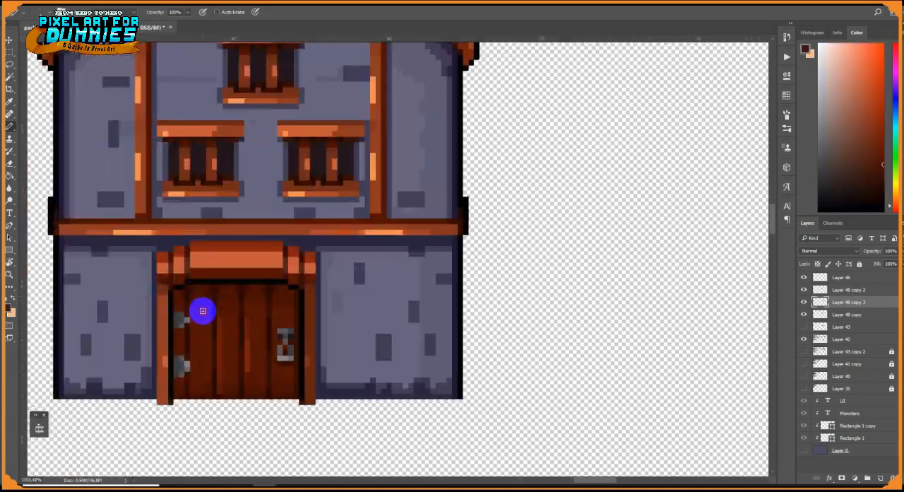
scroll(205, 309, "up", 3)
scroll(328, 272, "down", 3)
left_click(328, 272, "alt")
right_click(382, 303)
left_click_drag(430, 327, 437, 326)
left_click_drag(336, 292, 382, 352)
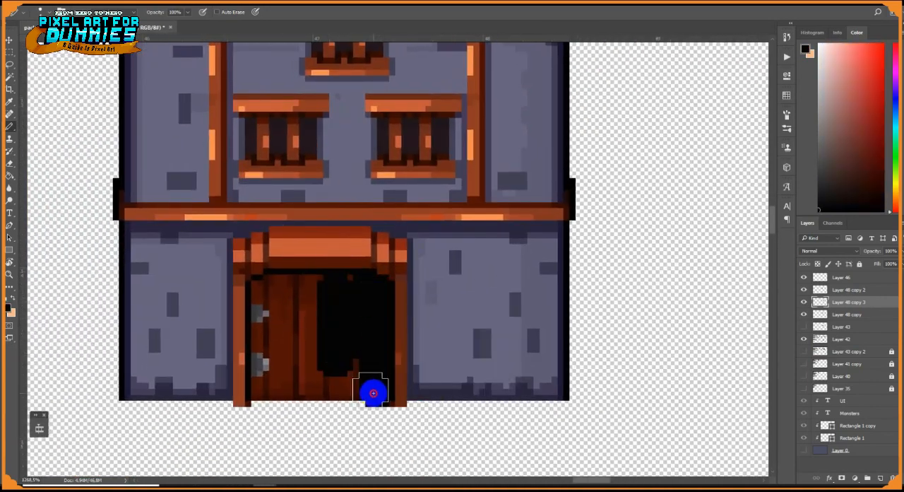
left_click_drag(374, 392, 357, 360)
right_click(382, 325)
scroll(145, 311, "up", 1)
Draw the opened door edge-on as a narrow brown strip beside the left doorpost, reaching slightly below the wall
left_click_drag(278, 289, 278, 421)
left_click_drag(325, 297, 339, 381)
right_click(340, 330)
left_click(279, 353, "alt")
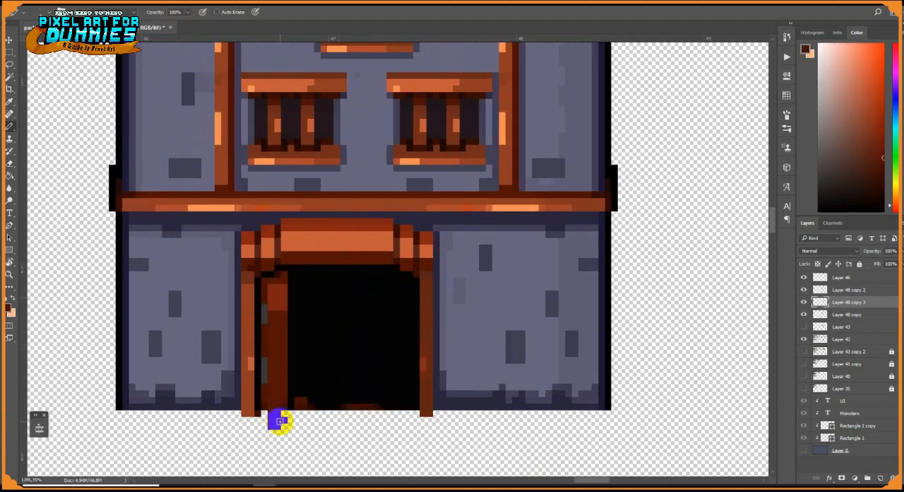
left_click(264, 406, "alt")
left_click_drag(265, 423, 246, 419)
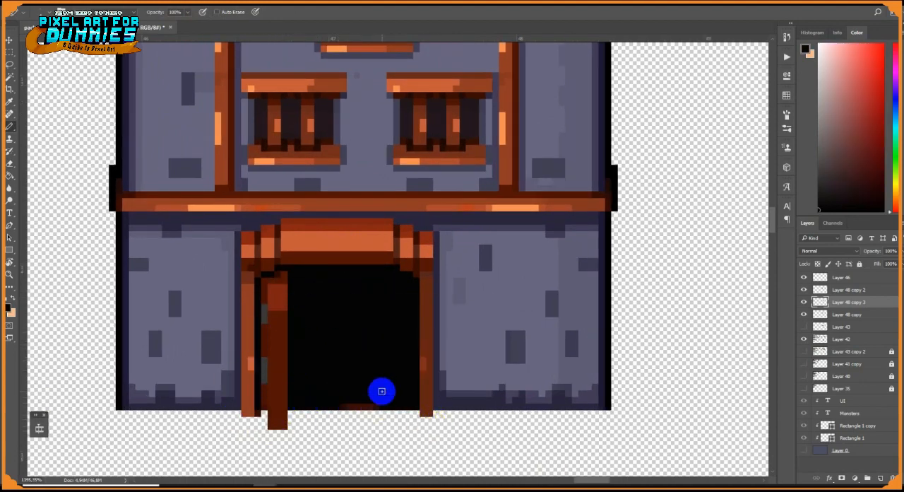
Touch up the pixels of the wide central roof plank and the wall shading beneath the roof
scroll(418, 105, "down", 6)
left_click_drag(470, 196, 428, 217)
scroll(385, 56, "up", 4)
scroll(357, 95, "up", 2)
left_click_drag(358, 95, 380, 210)
left_click(382, 208, "alt")
mouse_move(426, 161)
left_mouse_down()
mouse_move(358, 161)
mouse_move(419, 154)
left_mouse_up()
left_click(332, 171, "alt")
scroll(423, 162, "down", 2)
scroll(385, 214, "up", 2)
left_click(393, 180, "alt")
scroll(403, 220, "down", 4)
scroll(418, 311, "up", 4)
left_click(456, 225, "alt")
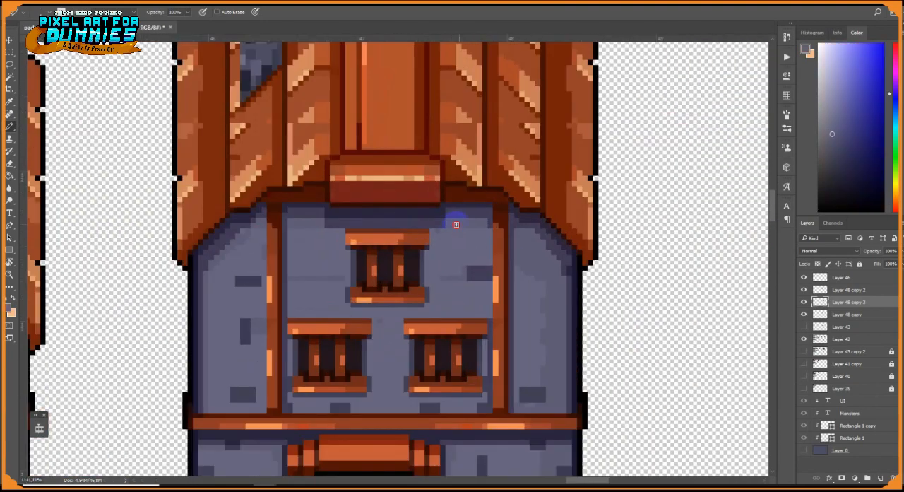
Detail the open door with an orange highlight band, grey hinges, dark edge pixels and a brighter brown face
scroll(354, 240, "down", 4)
scroll(356, 320, "up", 4)
left_click(337, 238, "alt")
left_click_drag(322, 295, 334, 295)
left_click(345, 346, "alt")
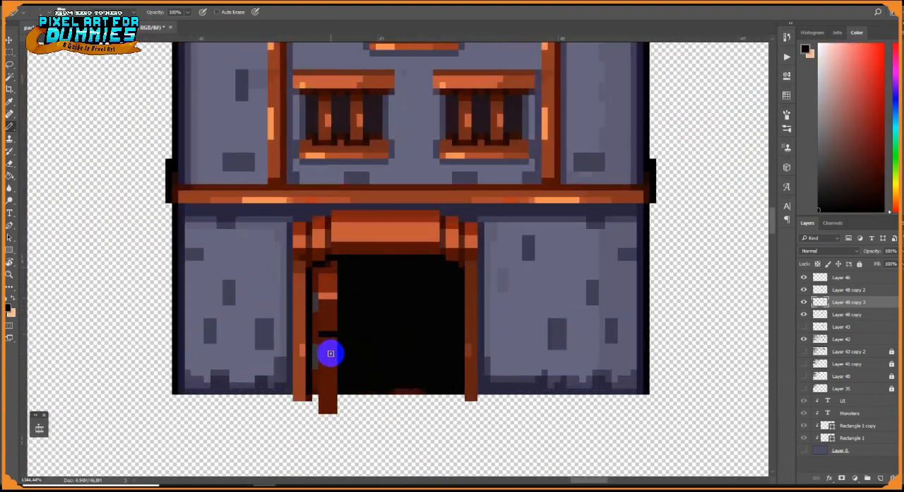
left_click(315, 364, "alt")
left_click(525, 163, "alt")
left_click(315, 346)
left_click(316, 295)
left_click(302, 328, "alt")
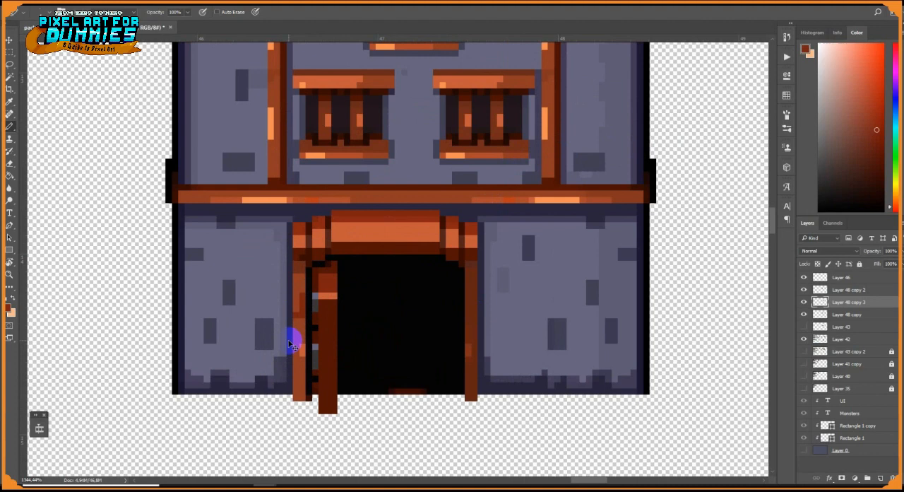
left_click(329, 318, "alt")
Paint a dark red doormat across the threshold of the open doorway
scroll(333, 332, "up", 1)
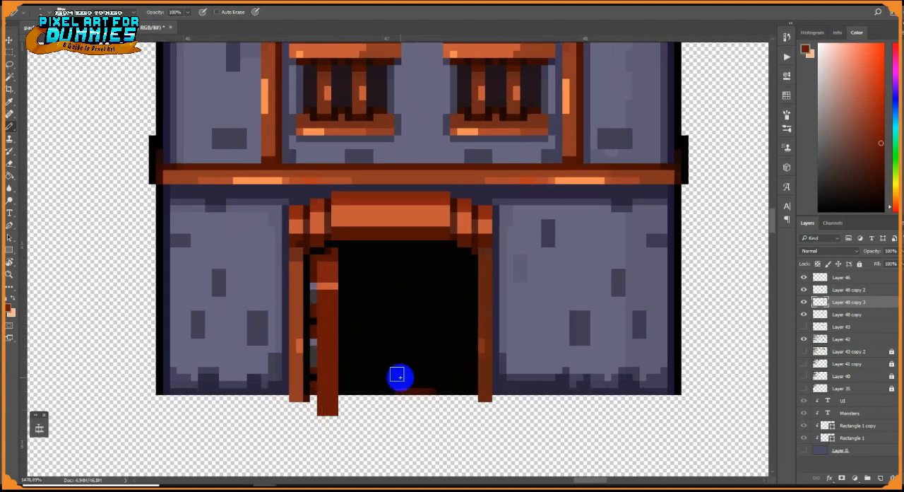
scroll(375, 424, "up", 6)
mouse_move(349, 366)
left_mouse_down()
mouse_move(414, 386)
mouse_move(519, 365)
left_mouse_up()
scroll(523, 367, "up", 2)
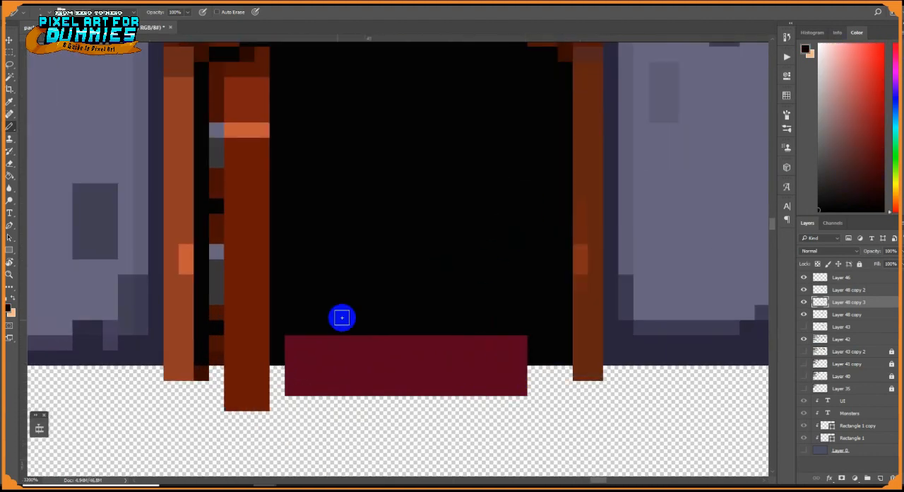
Paint black pixels beside the open door's base and a black row along the doormat's lower edge
right_click(325, 333)
left_click(277, 371)
right_click(301, 363)
left_click(293, 403)
left_click(518, 404, "shift")
Frame the doormat with an ochre border, using a brighter orange along its lower edge
left_click(586, 331, "alt")
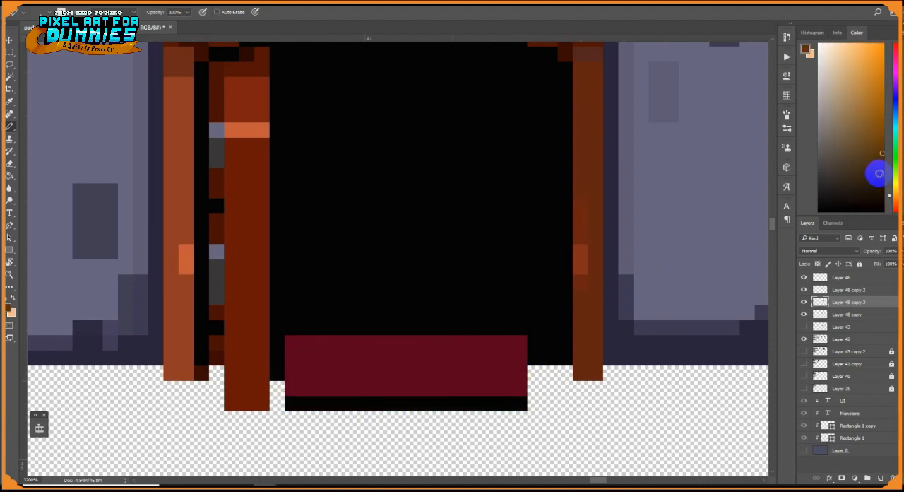
left_click(894, 201)
left_click(882, 125)
mouse_move(520, 342)
left_mouse_down()
mouse_move(292, 343)
mouse_move(292, 387)
left_mouse_up()
left_click(894, 197)
left_click(301, 405, "alt")
mouse_move(292, 418)
left_mouse_down()
mouse_move(549, 380)
mouse_move(535, 404)
mouse_move(292, 418)
left_mouse_up()
left_click(534, 343, "alt")
Shade the doormat's inner edges in very dark red and darken its top border to reddish brown
left_click(882, 80)
left_click(882, 182)
left_click_drag(520, 403, 292, 403)
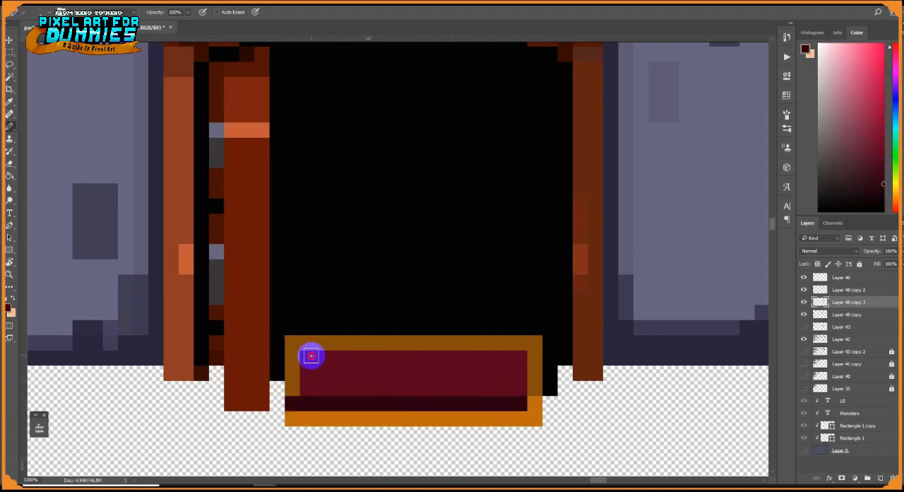
left_click(535, 372, "alt")
mouse_move(308, 358)
left_mouse_down()
mouse_move(520, 357)
mouse_move(313, 342)
mouse_move(292, 358)
left_mouse_up()
left_click(891, 201)
left_click(535, 357)
left_click(292, 373, "alt")
left_click(293, 403)
left_click(519, 358, "alt")
left_click(520, 373)
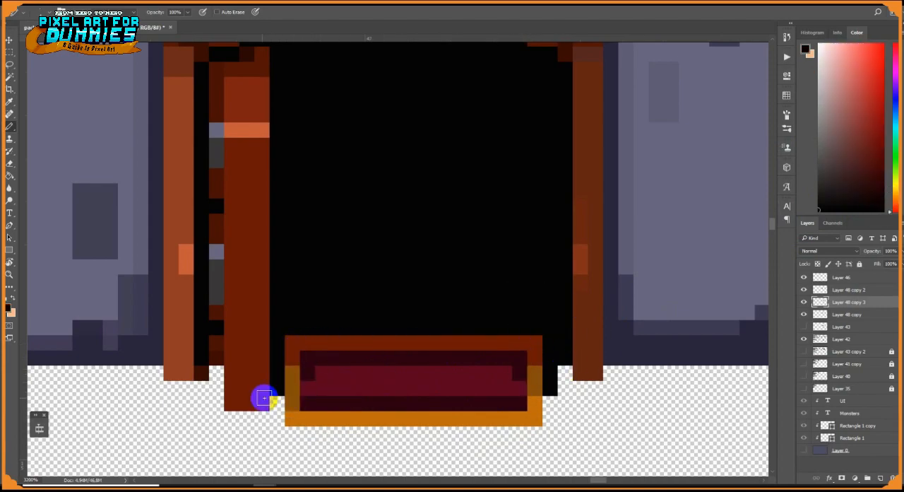
Add darker purple brick patches along the outer edges of the upper wall and near the top window
scroll(281, 391, "down", 12)
scroll(339, 346, "up", 5)
key("m")
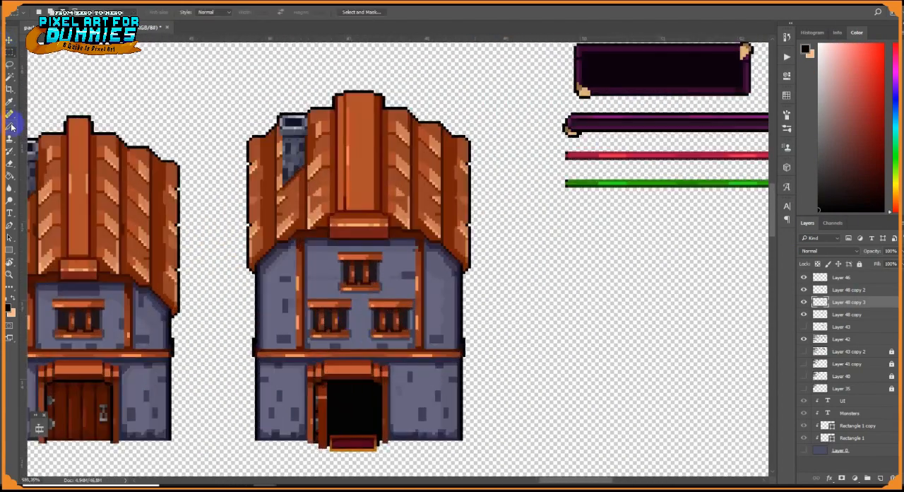
left_click(11, 127)
scroll(308, 276, "up", 5)
left_click(304, 260, "alt")
mouse_move(331, 252)
left_mouse_down()
mouse_move(311, 262)
mouse_move(330, 267)
left_mouse_up()
left_click_drag(331, 266, 303, 188)
scroll(586, 269, "down", 6)
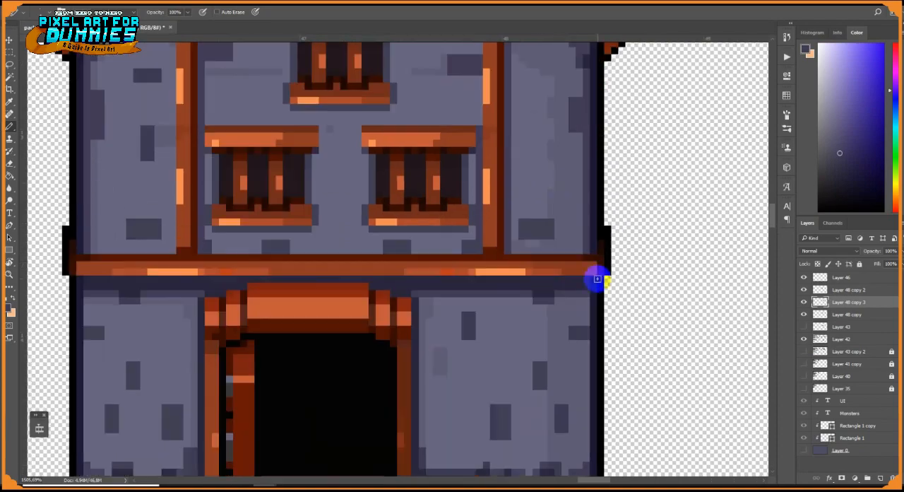
Select the finished three-window house and move it closer to the middle house
scroll(565, 290, "down", 5)
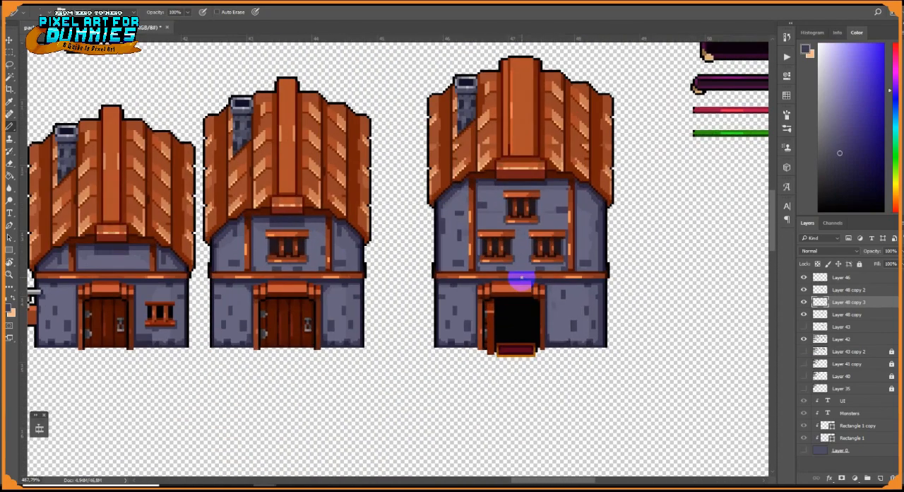
scroll(566, 315, "up", 3)
scroll(558, 314, "down", 7)
scroll(537, 211, "up", 5)
key("m")
left_click_drag(437, 175, 398, 104)
left_click_drag(389, 92, 615, 400)
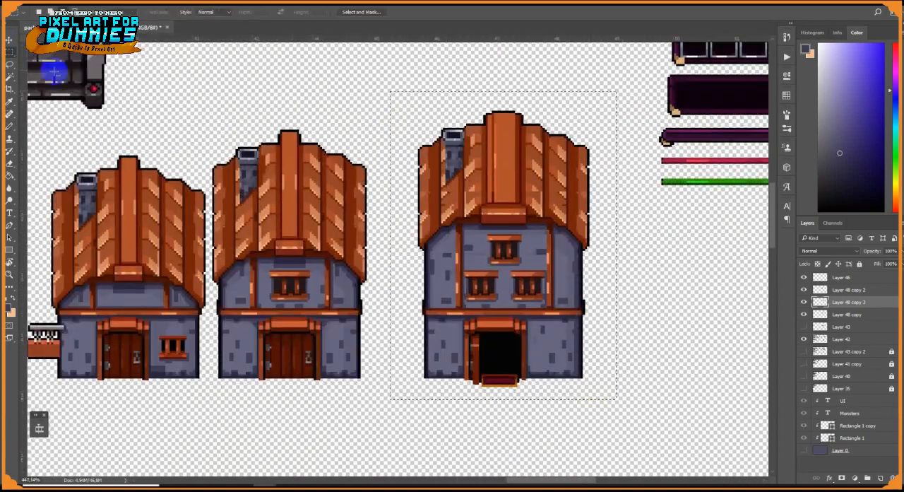
key("v")
scroll(497, 320, "down", 3)
left_click_drag(518, 324, 505, 323)
Nudge the middle house on Layer 48 copy slightly right and show the slate-blue background layer
key("m")
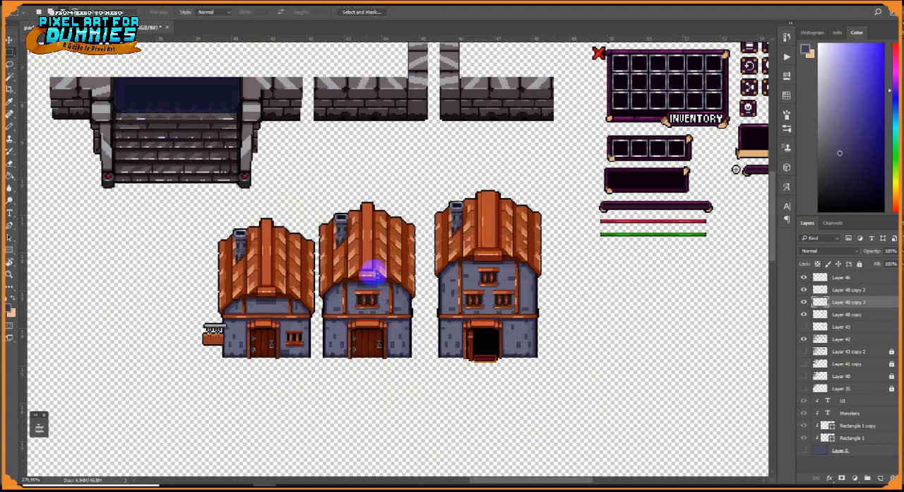
scroll(344, 301, "up", 3)
left_click(10, 39)
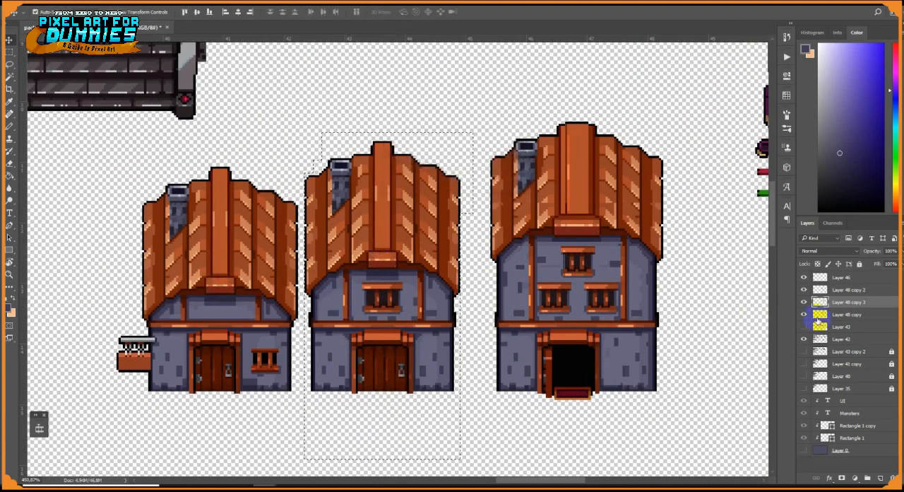
left_click(821, 315)
key("ctrl+d")
key("Right")
key("Right")
key("Right")
key("Right")
key("Right")
scroll(487, 269, "down", 10)
left_click(804, 450)
scroll(491, 225, "up", 10)
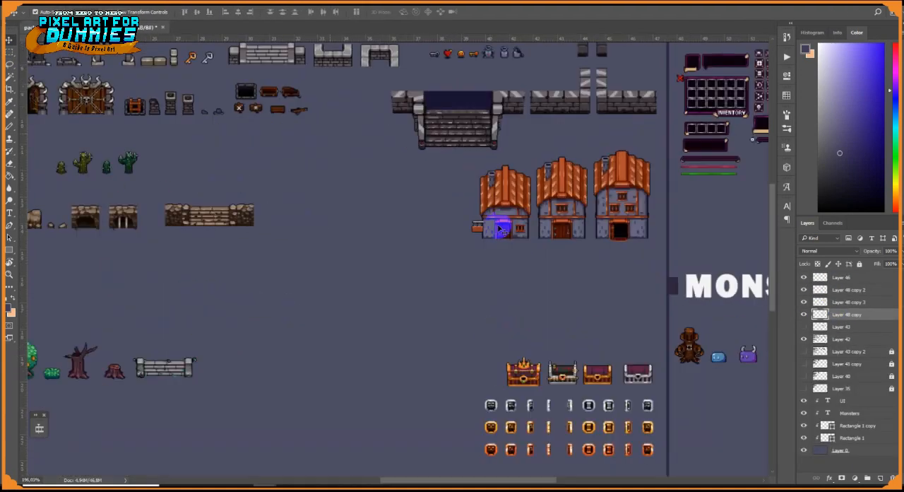
Identify the small house's layer by toggling Layer 48 copy 2, and space the houses out further to the left
left_click(804, 290)
left_click(804, 290)
left_click(821, 290)
key("shift+Left")
key("shift+Left")
key("shift+Left")
key("shift+Left")
key("shift+Left")
key("shift+Left")
left_click(821, 314)
key("shift+Left")
Draw a small brown crate with a dark interior, orange highlights and short feet between the left and middle houses
scroll(573, 218, "up", 3)
scroll(574, 218, "up", 10)
key("b")
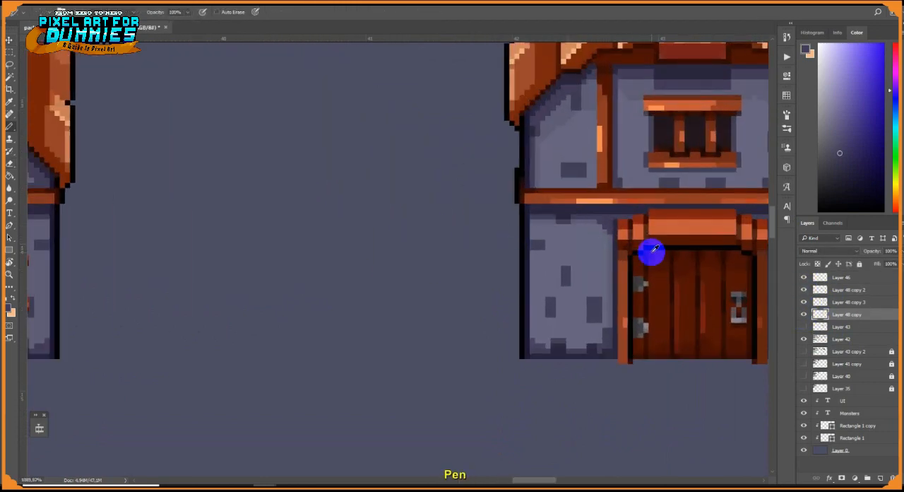
left_click(651, 252, "alt")
left_click_drag(445, 264, 511, 263)
left_click_drag(445, 273, 502, 273)
left_click(450, 268)
mouse_move(506, 259)
left_mouse_down()
mouse_move(506, 276)
mouse_move(465, 281)
left_mouse_up()
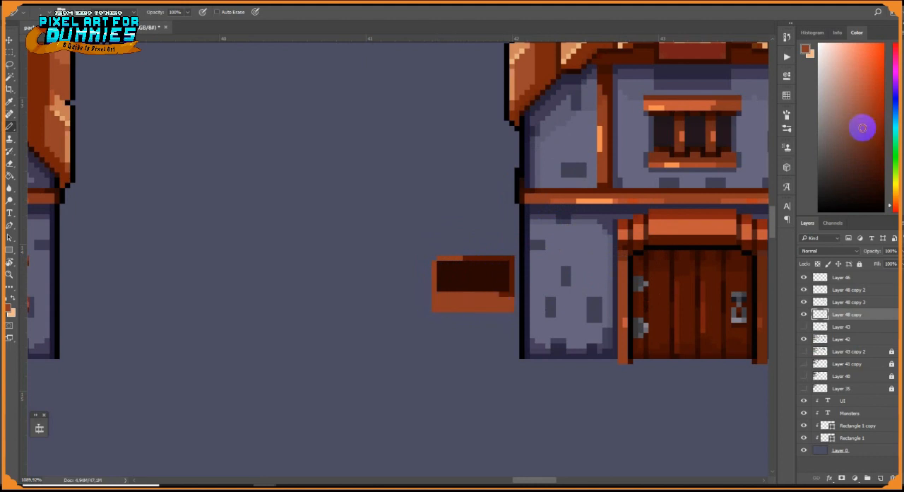
left_click(582, 200, "alt")
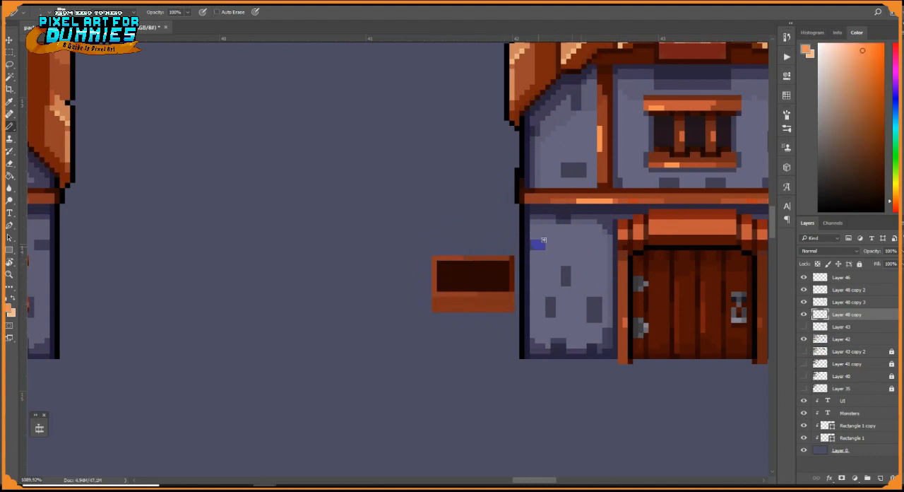
left_click(712, 226, "alt")
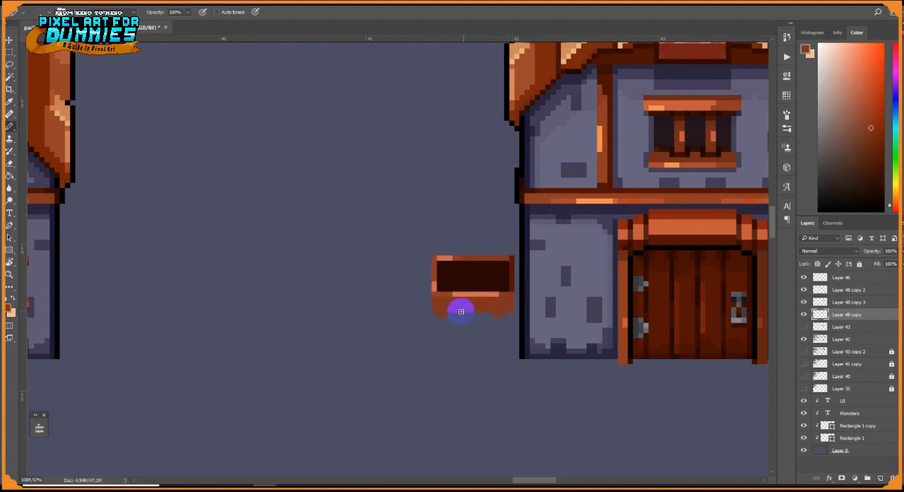
scroll(511, 280, "up", 3)
key("m")
mouse_move(142, 108)
left_mouse_down()
mouse_move(442, 359)
mouse_move(526, 374)
left_mouse_up()
mouse_move(458, 304)
left_mouse_down()
mouse_move(411, 305)
mouse_move(425, 300)
left_mouse_up()
key("ctrl+z")
key("ctrl+d")
Shift the crate's left half outward to widen it and outline the crate in black
key("b")
left_click(531, 232, "alt")
left_click_drag(485, 232, 356, 231)
left_click_drag(95, 89, 399, 367)
left_click_drag(382, 280, 317, 281)
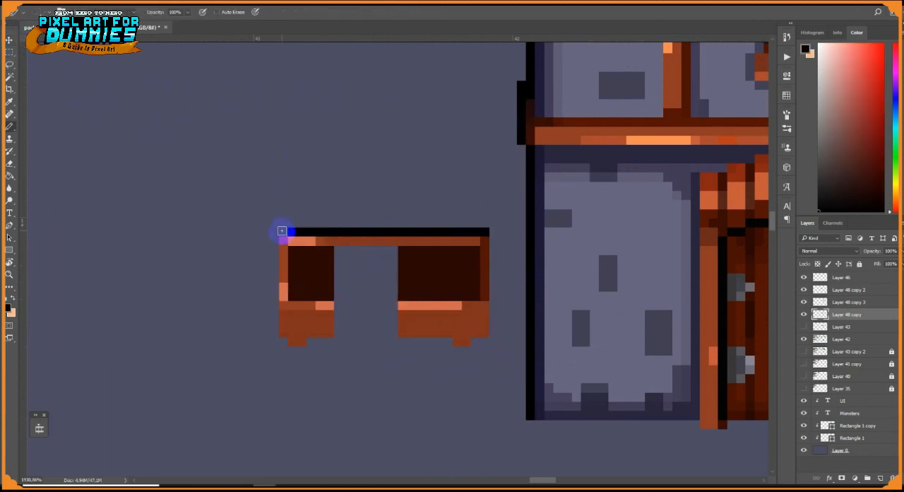
left_click_drag(475, 342, 485, 342)
left_click_drag(494, 332, 494, 241)
Close the crate's middle gap with its dark interior and draw a dark brown groove along the front board
left_click(431, 286, "alt")
left_click_drag(394, 296, 338, 296)
left_click(438, 285, "alt")
left_click_drag(479, 323, 310, 324)
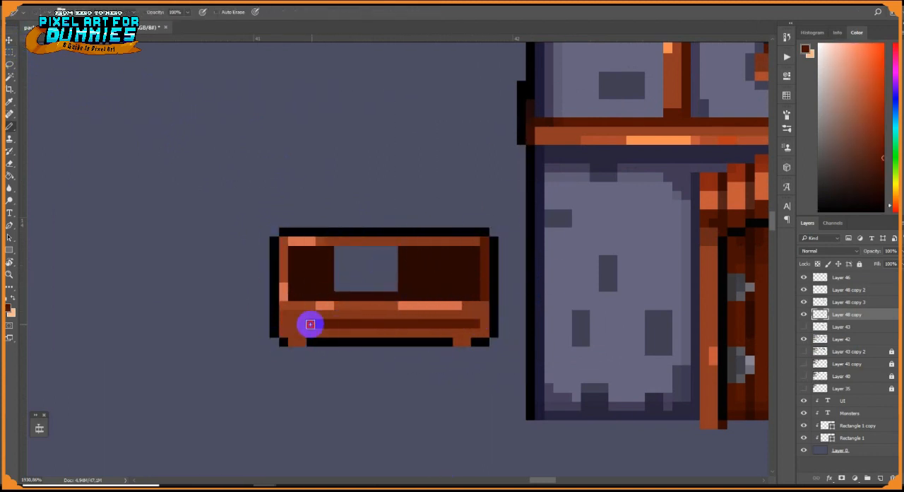
left_click(379, 275)
Draw green sprouts growing out of the crate and outline the parts above the rim in black
left_click(894, 168)
left_click(878, 171)
key("b")
left_click(444, 214, "alt")
mouse_move(439, 268)
left_mouse_down()
mouse_move(439, 214)
mouse_move(430, 222)
left_mouse_up()
left_click(447, 231, "alt")
left_click(430, 231, "alt")
left_click_drag(357, 232, 339, 231)
left_click(329, 231, "alt")
left_click_drag(339, 223, 356, 223)
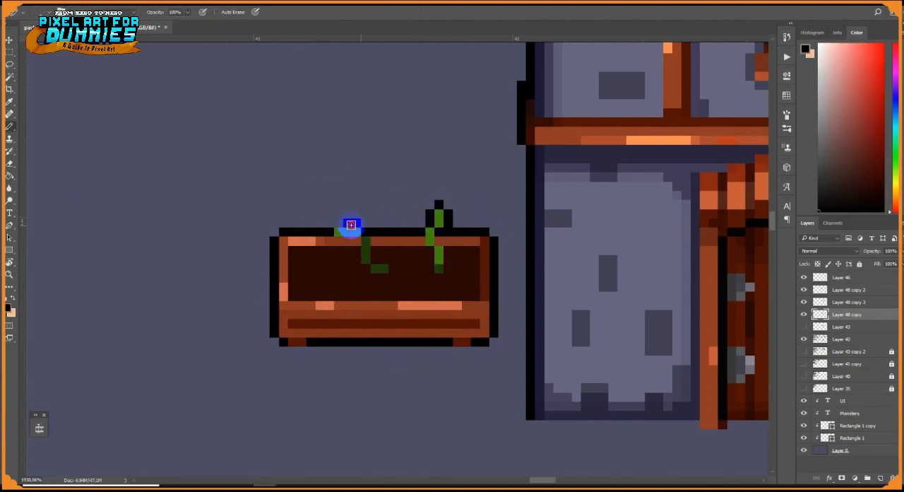
Add a dark green leaf and brown soil patches inside the crate
left_click(365, 254, "alt")
left_click_drag(311, 269, 302, 260)
left_click(721, 205, "alt")
left_click(324, 278, "alt")
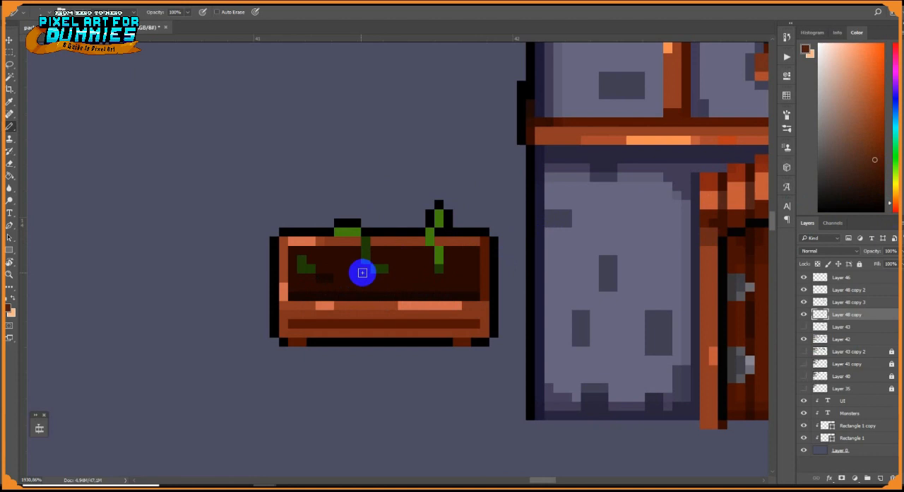
Shade the interior just below the crate's back rim with a black line
left_click(467, 232, "alt")
left_click_drag(476, 250, 447, 250)
left_click_drag(429, 250, 307, 250)
Draw a green vine hanging from the soil over the left part of the crate's front board
left_click(342, 234, "alt")
left_click(294, 311, "alt")
mouse_move(302, 297)
left_mouse_down()
mouse_move(311, 322)
mouse_move(302, 297)
left_mouse_up()
left_click(311, 269, "alt")
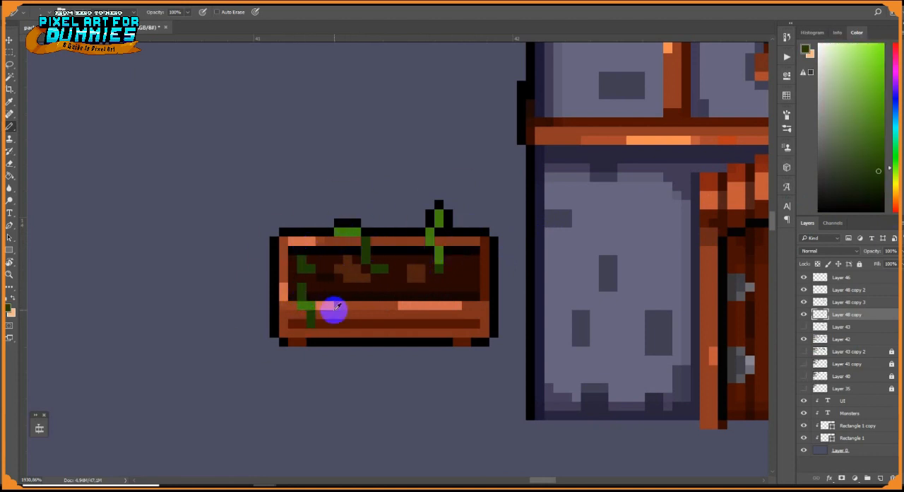
scroll(393, 281, "down", 8)
scroll(598, 286, "up", 10)
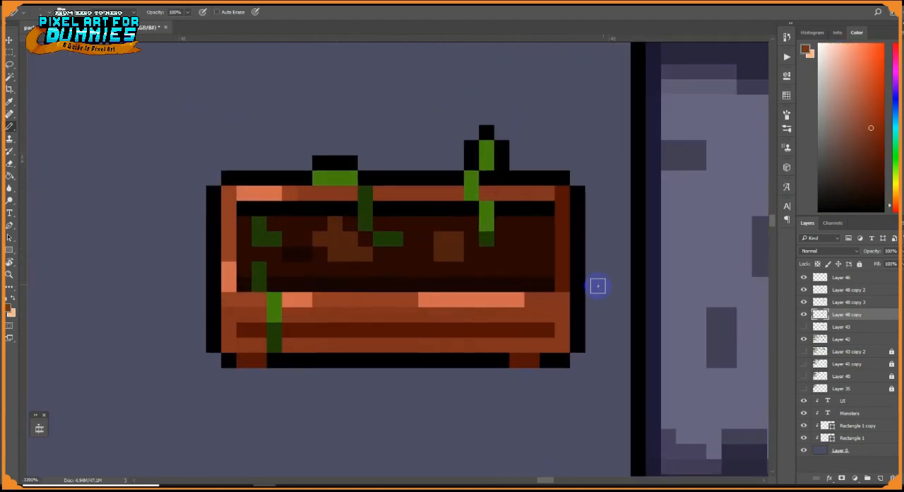
Darken the crate's front board and feet to a deeper reddish brown and add darker shading to the groove
left_click(563, 337, "alt")
mouse_move(563, 343)
left_mouse_down()
mouse_move(228, 317)
mouse_move(563, 332)
left_mouse_up()
left_click(543, 363, "alt")
left_click_drag(533, 361, 517, 360)
left_click_drag(259, 361, 245, 360)
left_click_drag(244, 330, 380, 330)
left_click_drag(486, 330, 517, 330)
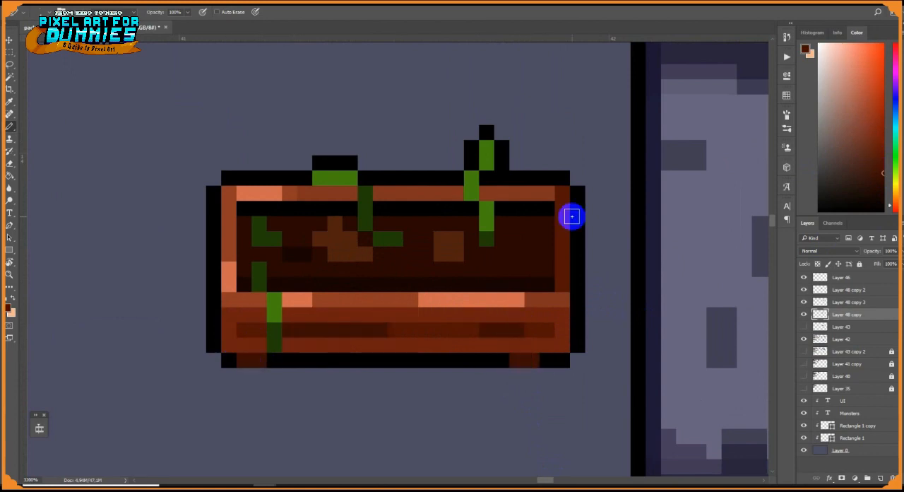
Brighten the sprouts above the crate's rim with a lighter green
left_click(334, 178, "alt")
left_click(875, 80)
left_click(320, 178)
left_click(487, 163)
scroll(539, 357, "down", 8)
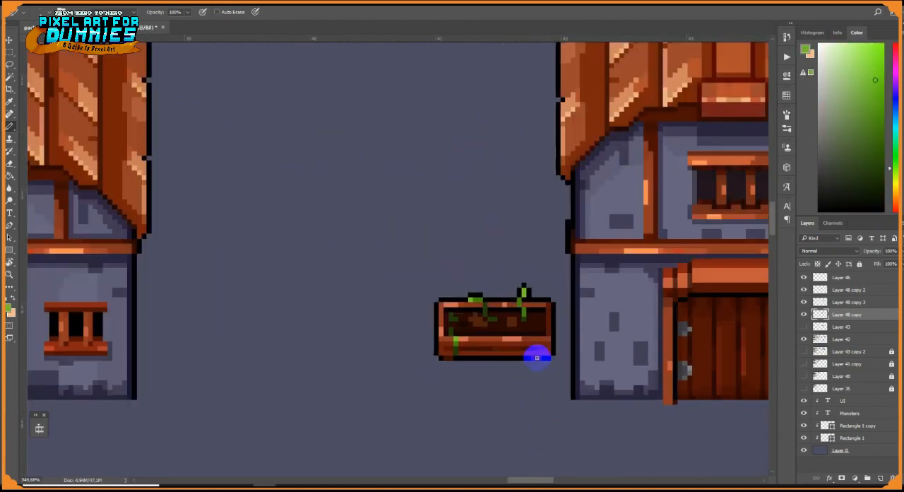
Select the planter crate and place a duplicate directly above it
key("m")
scroll(472, 356, "up", 4)
left_click_drag(404, 231, 522, 315)
left_click_drag(501, 255, 500, 179)
Remove the sprouts sticking up above the upper planter's rim and restore its black outline
scroll(500, 180, "up", 5)
key("e")
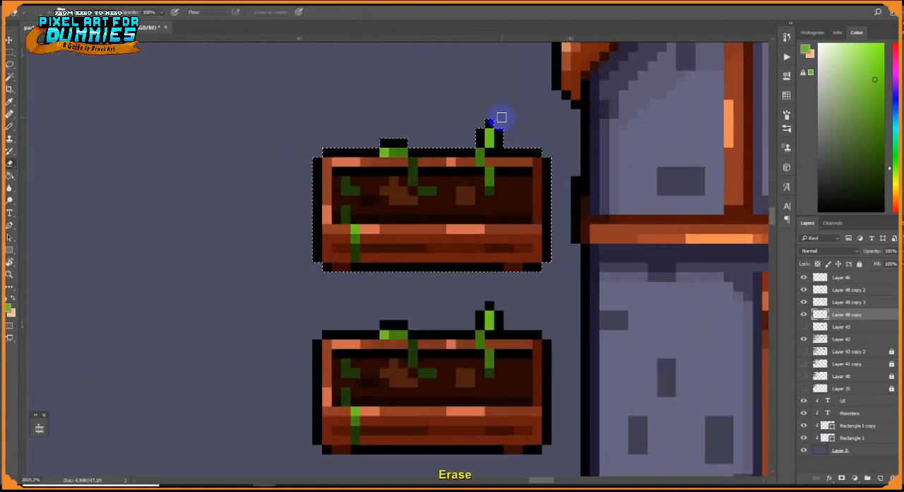
left_click_drag(497, 122, 481, 143)
key("b")
left_click(427, 153, "alt")
left_click_drag(407, 134, 385, 143)
Replace the left and middle sprouts in the upper planter with small green sprouts that droop inside the box
key("b")
left_click(422, 180, "alt")
left_click(413, 181)
left_click(422, 192, "alt")
left_click(488, 178, "alt")
left_click_drag(413, 190, 413, 209)
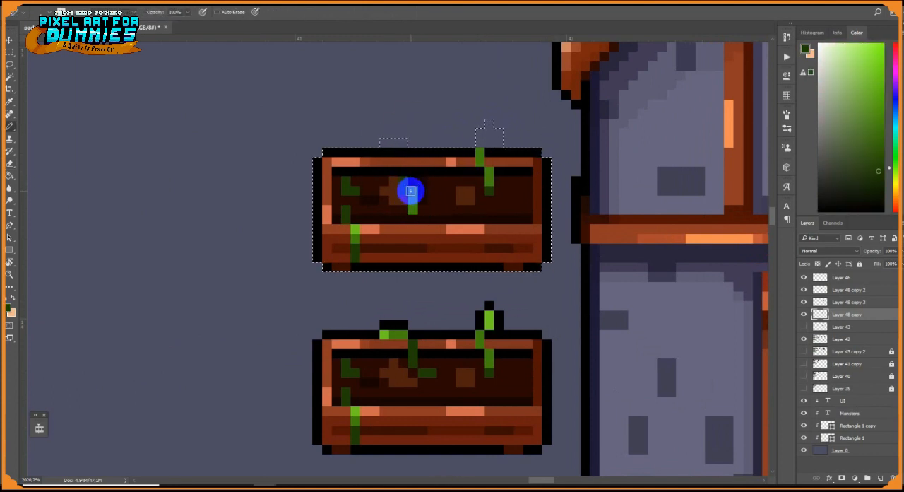
left_click_drag(365, 189, 367, 195)
left_click(356, 181, "alt")
left_click(346, 181)
Paint out the part of the right sprout that crosses the upper planter's rim and outline
left_click(469, 162, "alt")
left_click(479, 161)
left_click(469, 153, "alt")
left_click(481, 153)
left_click(467, 192, "alt")
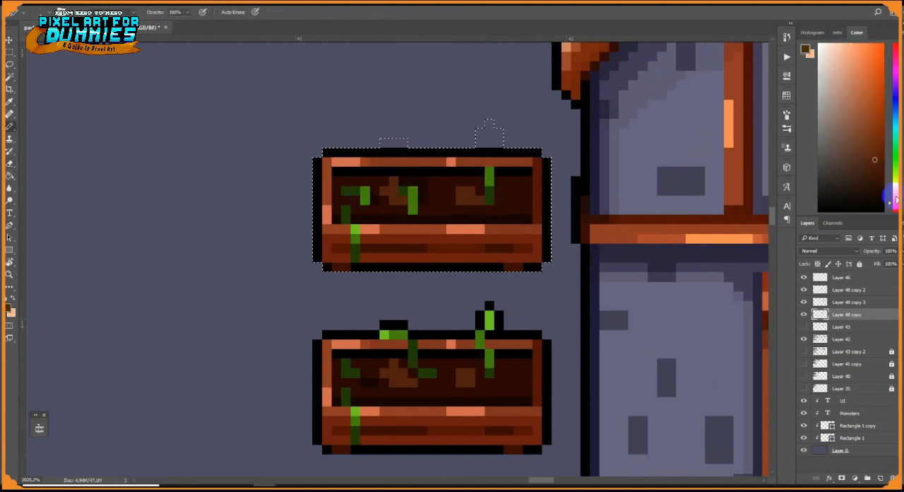
Add dark yellow blossom pixels to the tips of the upper planter's three sprouts
left_click(895, 189)
left_click(878, 107)
left_click(498, 171)
left_click(365, 198, "alt")
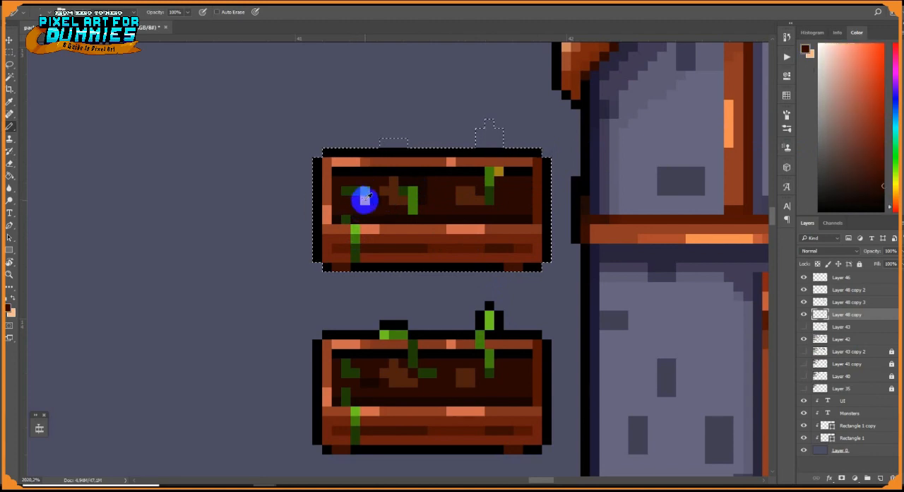
left_click(896, 188)
left_click(880, 88)
scroll(471, 205, "down", 6)
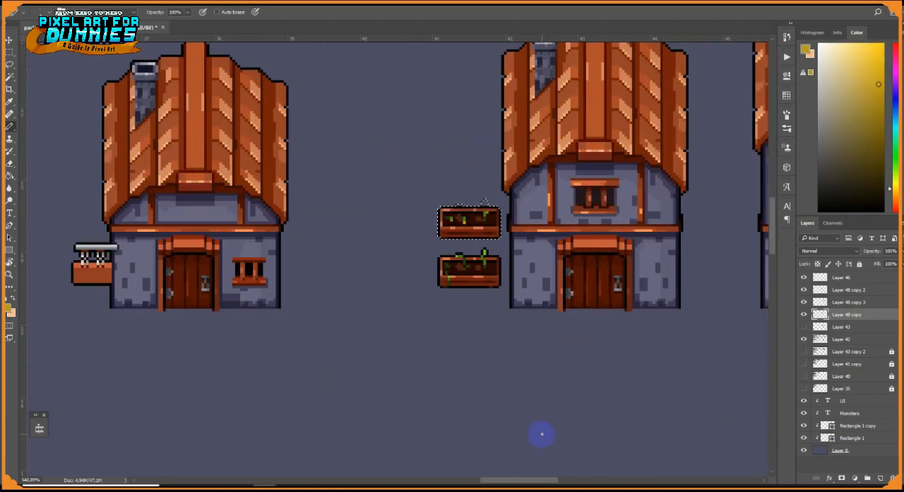
Deselect and lengthen the feet of both planters downward by a pixel row with black outlines around them
key("ctrl+d")
scroll(464, 244, "up", 4)
key("super")
scroll(427, 231, "up", 2)
left_click(399, 231, "alt")
left_click(395, 237)
left_click(607, 236)
left_click(590, 231, "alt")
left_click_drag(579, 420, 588, 420)
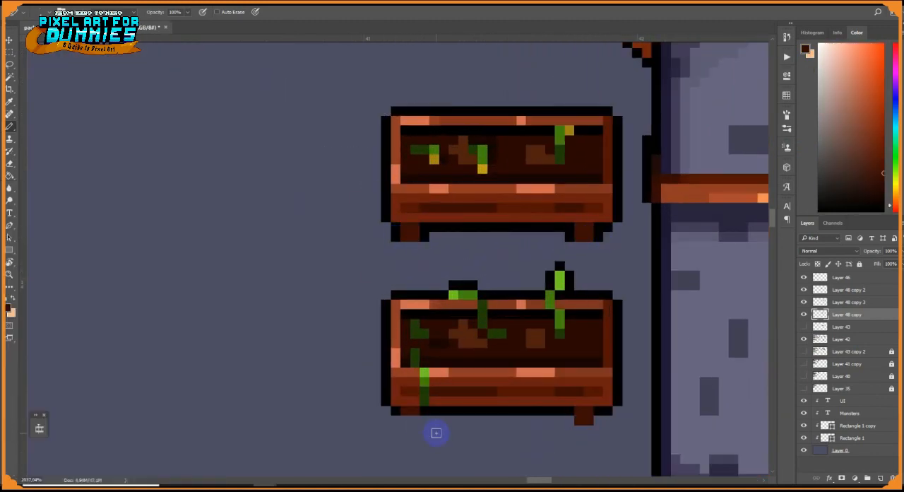
left_click_drag(406, 419, 415, 419)
left_click(603, 421)
Select the planter with yellow blossoms and place a duplicate of it above
scroll(498, 303, "down", 6)
left_click(9, 52)
scroll(503, 269, "up", 3)
mouse_move(433, 279)
left_mouse_down()
mouse_move(539, 340)
mouse_move(523, 262)
left_mouse_up()
key("ctrl+u")
left_click(872, 95)
left_click(9, 40)
left_click(10, 126)
scroll(495, 276, "up", 4)
left_click(9, 40)
left_click_drag(510, 342, 510, 260)
key("b")
scroll(517, 265, "up", 5)
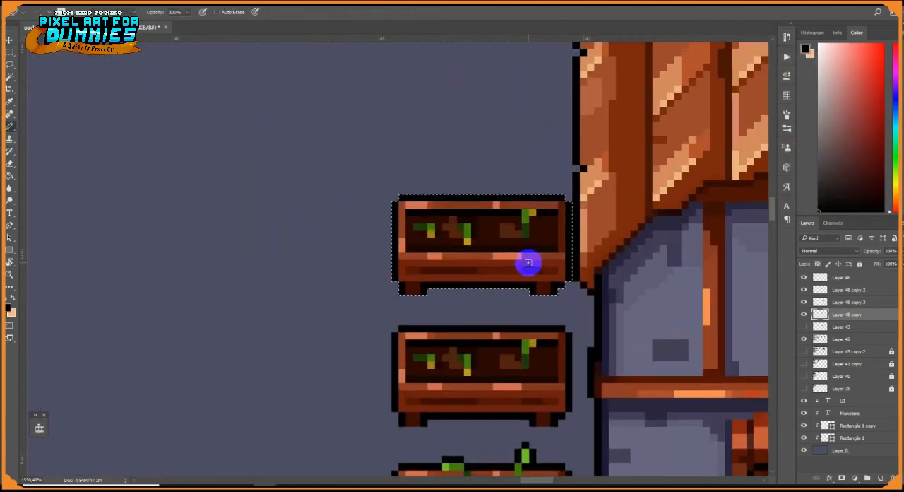
Paint out the green sprouts and yellow blossoms in the topmost planter with the dark interior colors
left_click(548, 231, "alt")
left_click_drag(529, 221, 431, 230)
left_click(518, 212, "alt")
left_click_drag(486, 221, 452, 222)
Paint new brown soil patches inside the topmost planter so it reads as an empty box
left_click(450, 235, "alt")
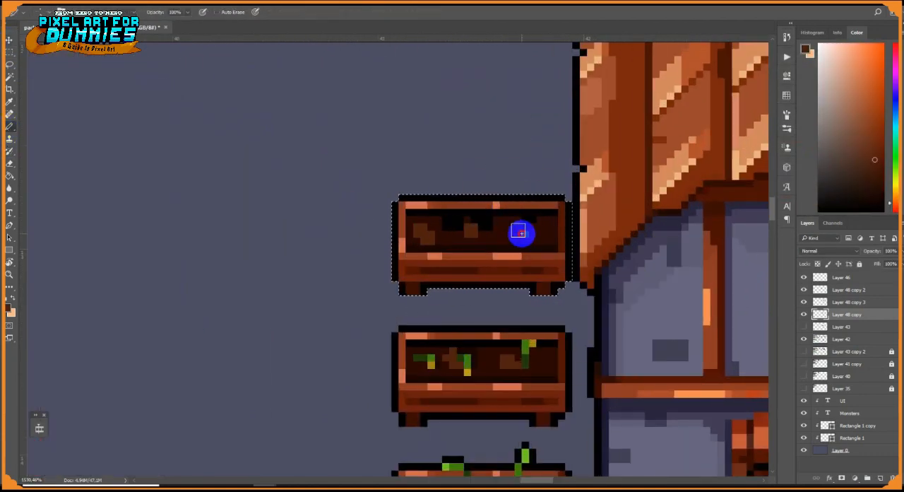
left_click_drag(522, 233, 536, 232)
left_click(437, 229, "alt")
left_click(415, 226)
left_click(436, 241)
left_click(479, 230, "alt")
scroll(518, 264, "down", 6)
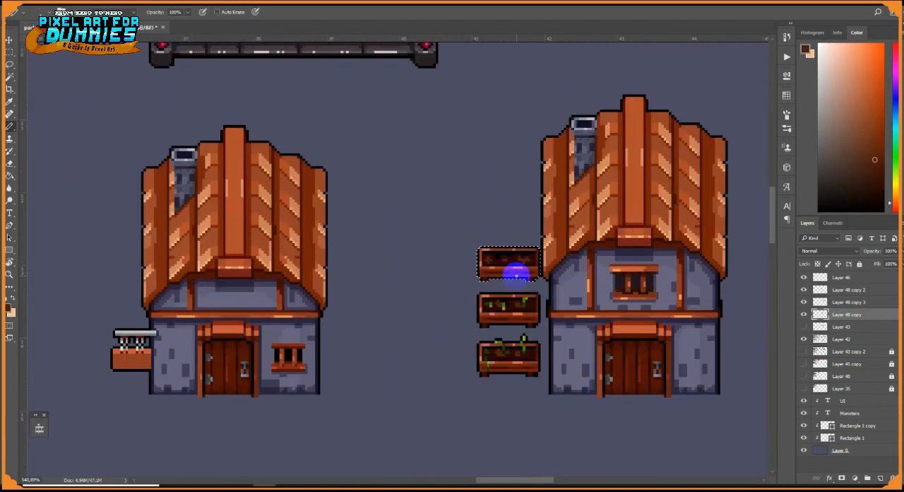
Draw a light gray fish-shaped emblem on the small house's hanging sign on Layer 46
scroll(466, 315, "up", 7)
scroll(466, 315, "up", 2)
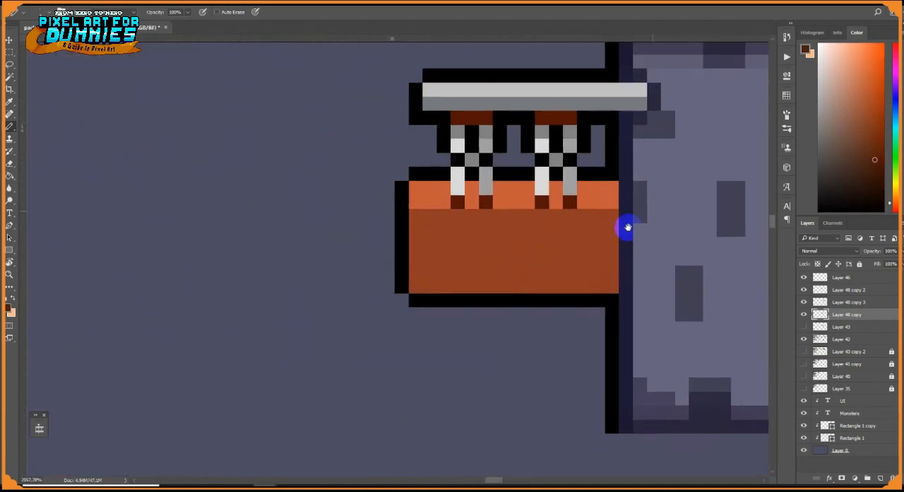
left_click(554, 185, "alt")
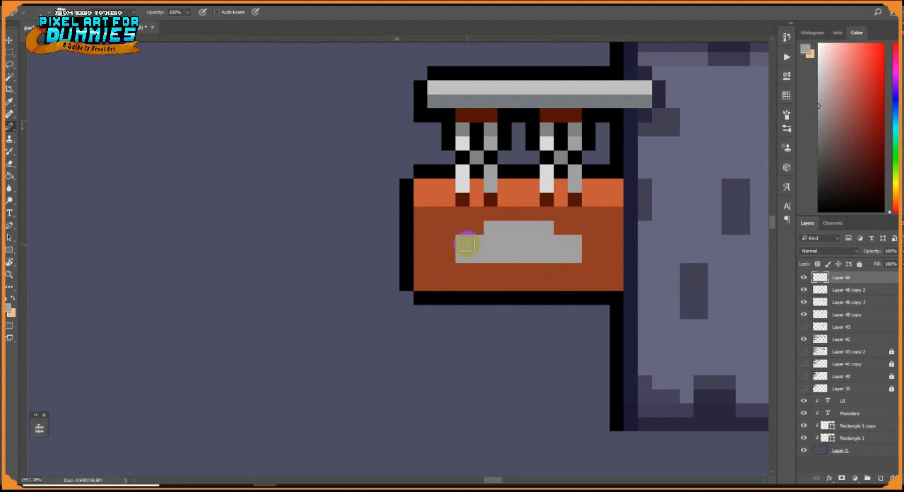
left_click(466, 275, "alt")
left_click(476, 271)
left_click_drag(575, 246, 575, 255)
left_click(553, 256, "alt")
left_click(547, 270)
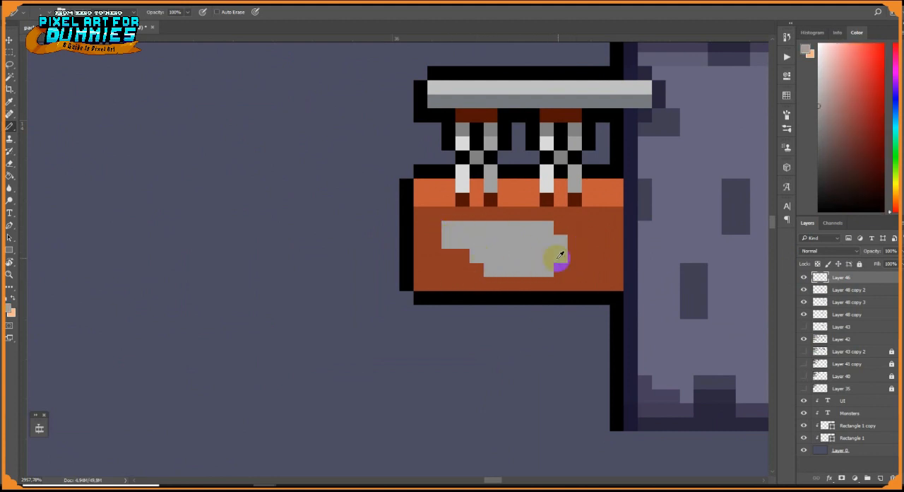
left_click(611, 232, "alt")
Toggle the visibility of the house layers to find which one holds the planters
scroll(611, 232, "down", 10)
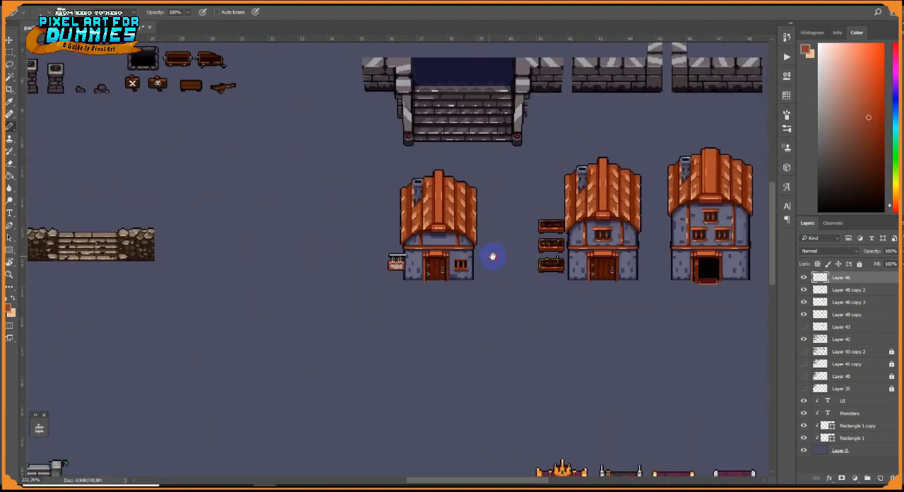
left_click(805, 303)
left_click(804, 326)
left_click(805, 327)
left_click(805, 339)
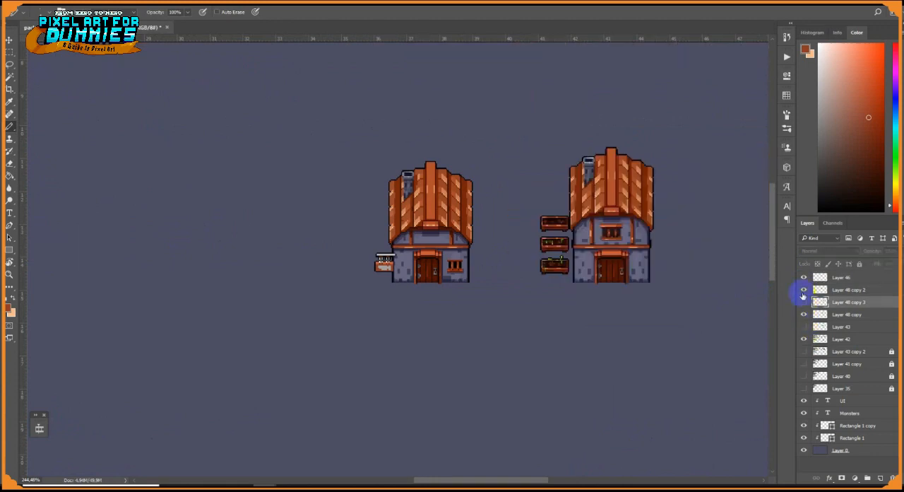
left_click(805, 339)
left_click(805, 291)
left_click(804, 291)
left_click(805, 315)
left_click(804, 315)
left_click(805, 302)
Select the three planters on Layer 48 copy, shift them left away from the middle house, and deselect
key("m")
scroll(519, 199, "up", 7)
left_click_drag(533, 219, 620, 359)
left_click_drag(591, 248, 577, 250)
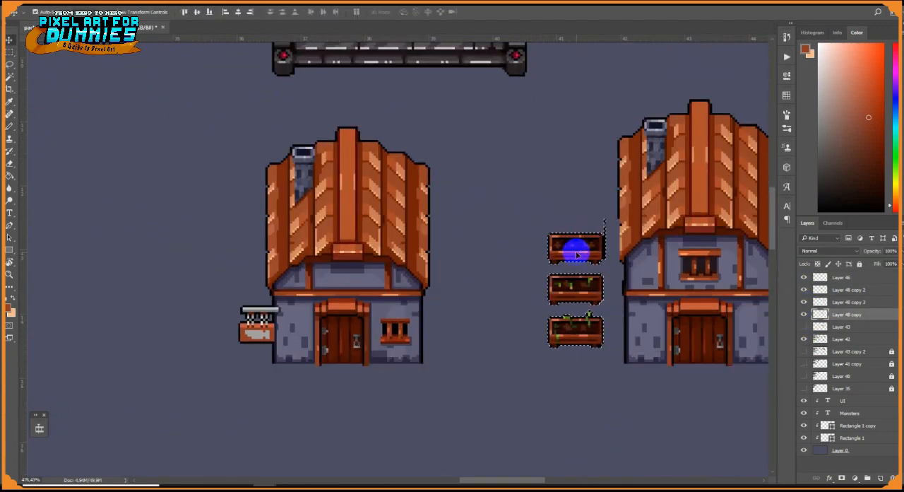
key("ctrl+z")
scroll(657, 302, "up", 8)
key("v")
left_click(579, 189)
left_click_drag(343, 172, 299, 172)
key("ctrl+d")
scroll(507, 228, "down", 10)
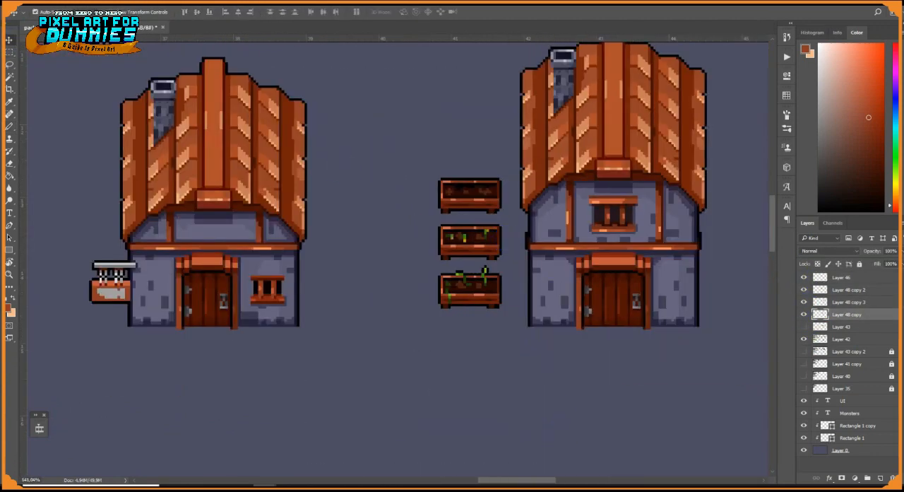
Draw an orange-brown rectangular frame to the left of the small house's hanging sign
scroll(452, 275, "up", 8)
scroll(220, 249, "up", 5)
left_click_drag(220, 249, 525, 226)
left_click_drag(459, 240, 472, 279)
left_click(471, 349)
left_click_drag(421, 306, 325, 305)
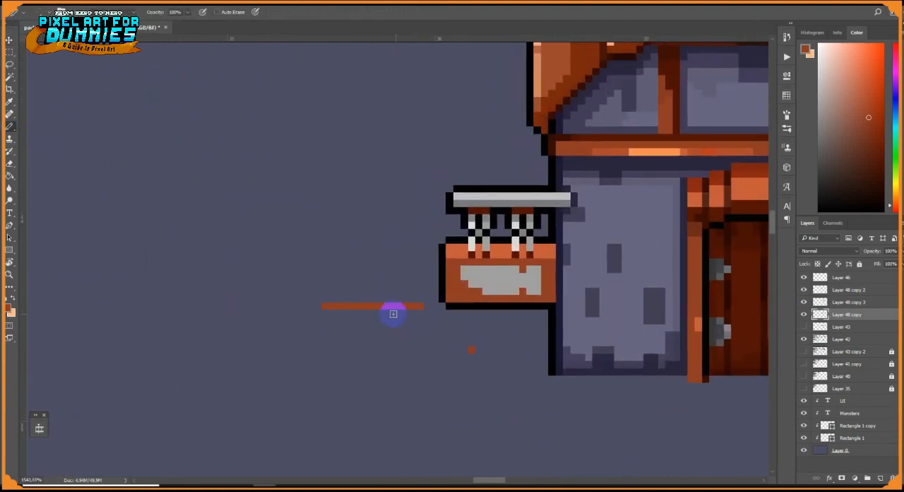
left_click_drag(286, 340, 422, 290)
Fill the inside of the new frame with gray and thicken its lower edge with a dark brown base line
left_click(488, 195, "alt")
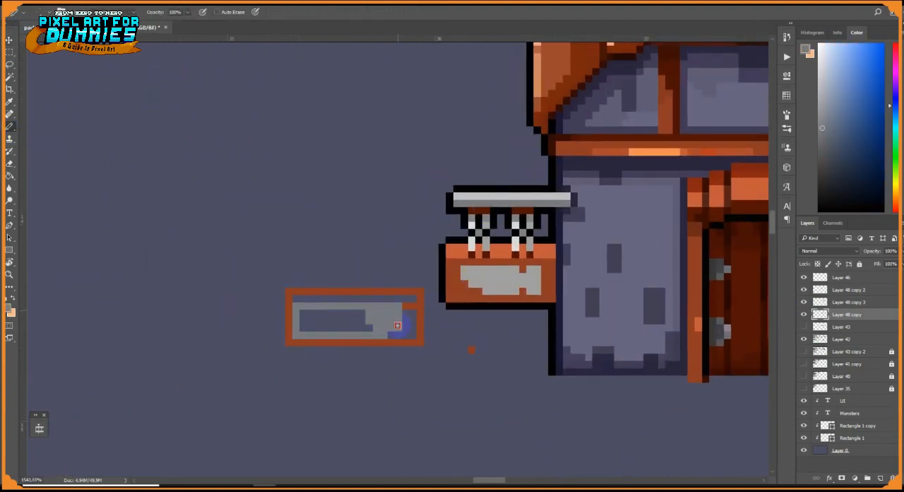
scroll(310, 329, "up", 1)
left_click(426, 345, "alt")
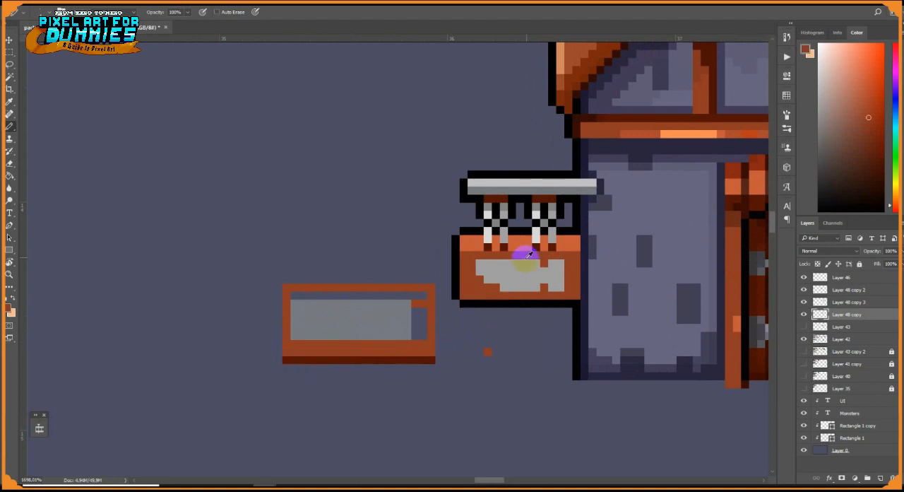
Draw a light gray saw-blade shape with stepped sides over the gray plate inside the wooden frame
left_click(390, 319)
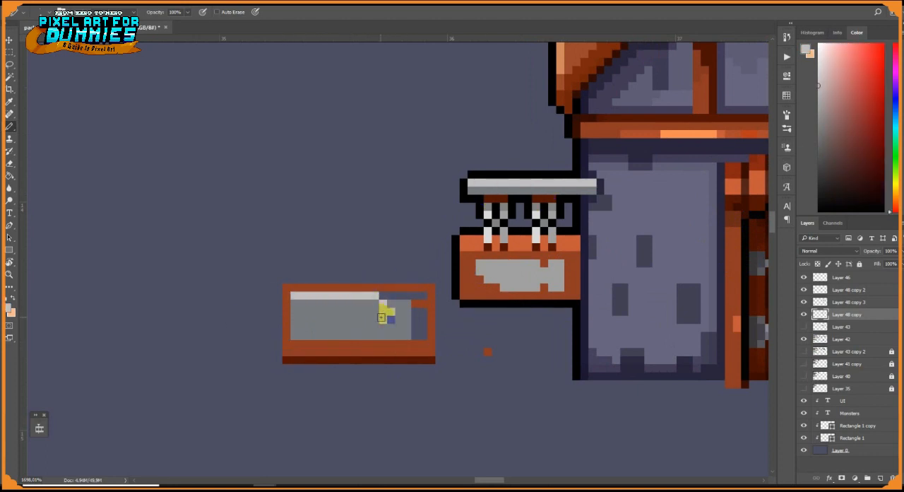
left_click(295, 304)
left_click(295, 288, "alt")
left_click(294, 296)
left_click(302, 295, "alt")
left_click(302, 303)
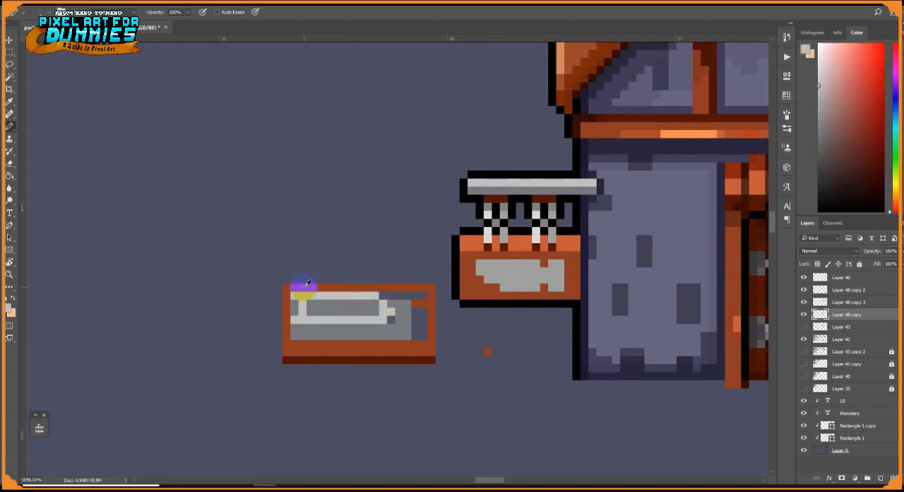
left_click(304, 288, "alt")
left_click(302, 295)
left_click(299, 315, "alt")
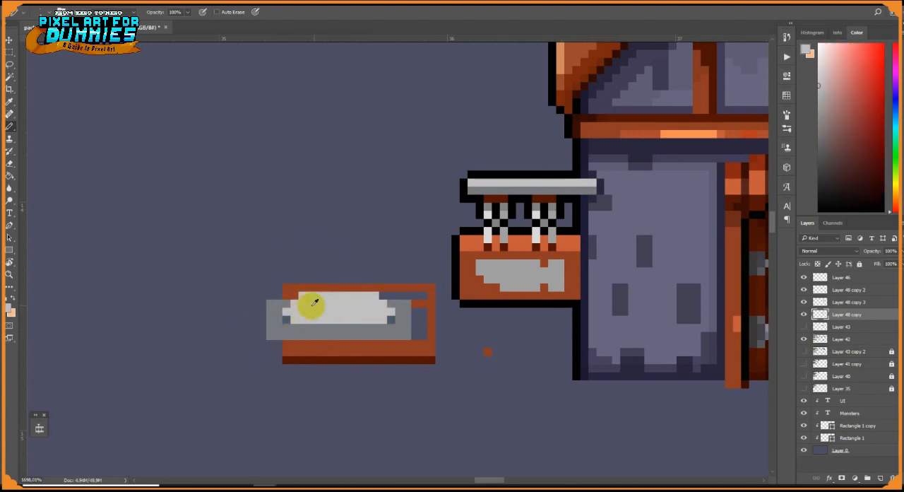
Fill the remaining gaps above and beside the gray plate with the frame's orange-brown
left_click(420, 304, "alt")
left_click_drag(383, 296, 423, 295)
left_click_drag(419, 312, 420, 336)
left_click_drag(477, 336, 515, 379)
Highlight the blade's upper edge in near-white and shade its body and central hub with grays
left_click(399, 372, "alt")
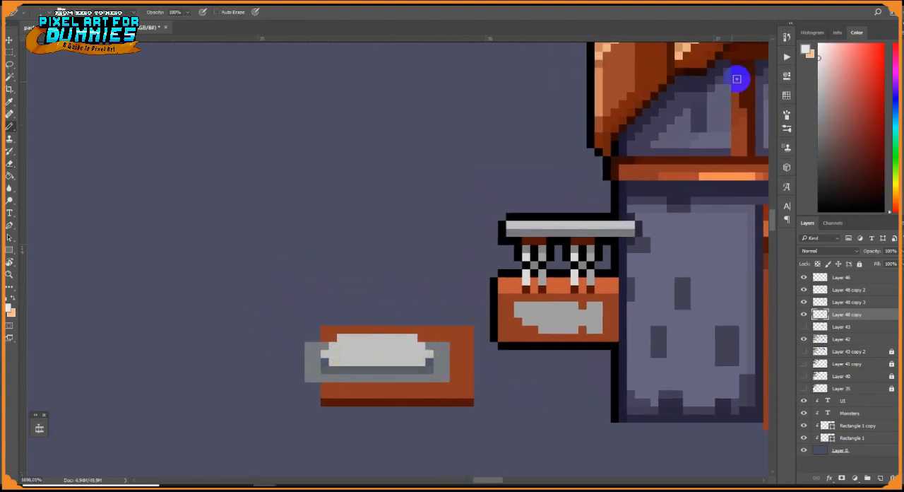
left_click(407, 355, "alt")
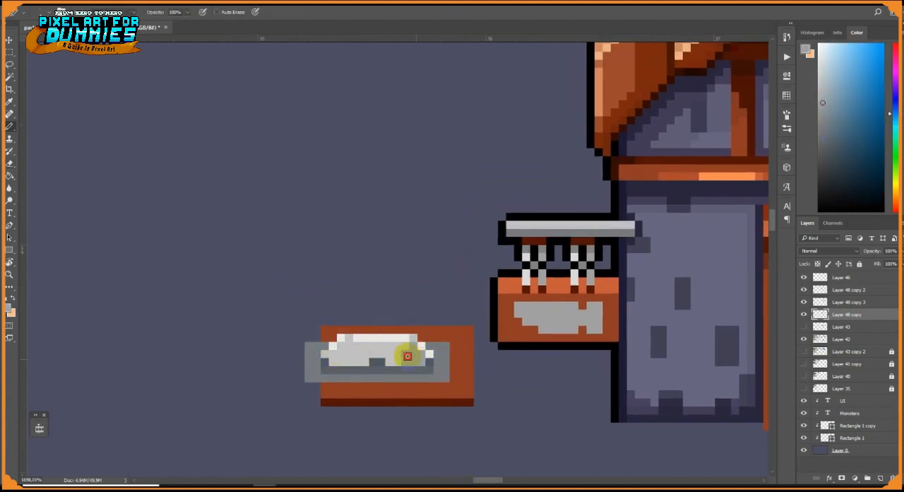
left_click(333, 354, "alt")
left_click(332, 361)
Outline the wooden bench in black and add a dark brown leg with a black outline under its right end
scroll(419, 388, "up", 3)
left_click(524, 297, "alt")
mouse_move(293, 302)
left_mouse_down()
mouse_move(489, 302)
mouse_move(497, 409)
left_mouse_up()
left_click_drag(497, 409, 517, 345)
left_click_drag(506, 353, 463, 375)
left_click(487, 343, "alt")
left_click(855, 160)
left_click(496, 354, "alt")
mouse_move(453, 355)
left_mouse_down()
mouse_move(454, 373)
mouse_move(313, 354)
left_mouse_up()
left_click(610, 230, "alt")
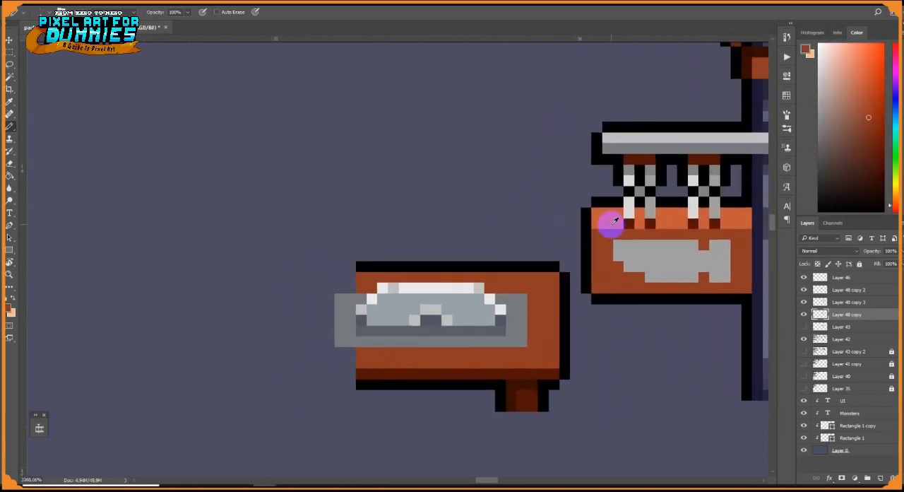
Darken the metal plate's four corners, add a light orange highlight along the lower wood, and extend the black upper outline to the left
left_click(501, 320, "alt")
left_click(522, 299)
left_click(521, 341)
left_click(340, 341)
left_click(340, 299)
left_click(366, 268, "alt")
left_click_drag(352, 266, 340, 266)
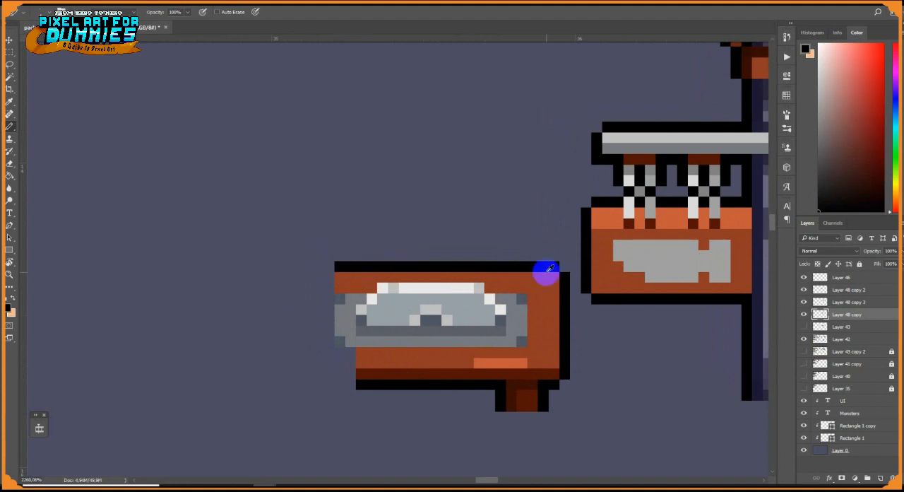
Duplicate the bench's right end with its leg, flip the copy horizontally, and place it as the bench's left end
key("m")
left_click_drag(558, 410, 558, 410)
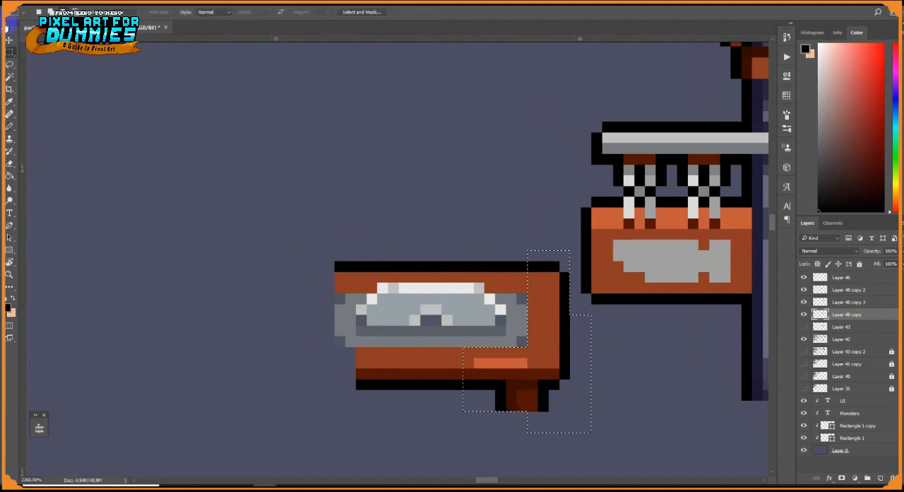
left_click_drag(11, 27, 11, 28)
key("ctrl+r")
left_click_drag(527, 325, 248, 325)
key("ctrl+t")
right_click(248, 368)
left_click(274, 352)
left_click_drag(233, 379, 338, 380)
key("Return")
key("ctrl+d")
Cut a brown notch into the left part of the blade's white upper edge with a light gray pixel beneath
left_click(10, 40)
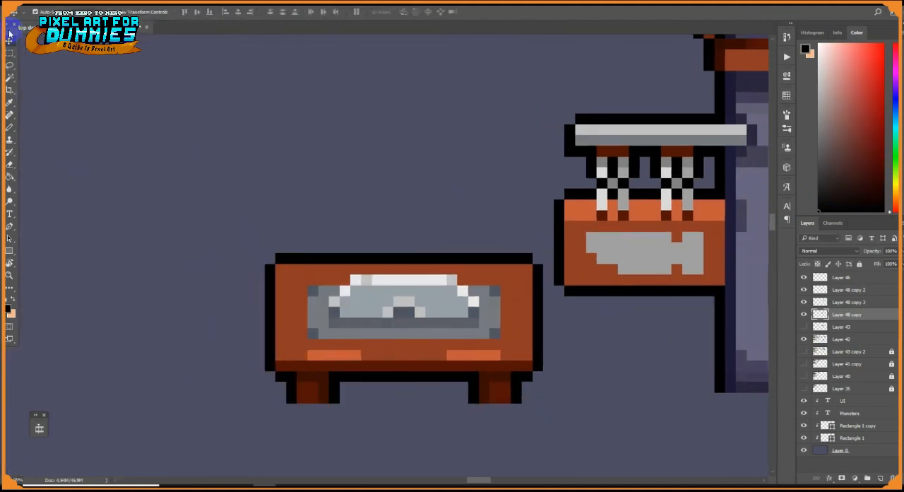
scroll(416, 323, "down", 10)
scroll(415, 323, "up", 8)
left_click(12, 130)
scroll(399, 271, "up", 5)
left_click(343, 295, "alt")
left_click(347, 311)
left_click(302, 342, "alt")
left_click(347, 325)
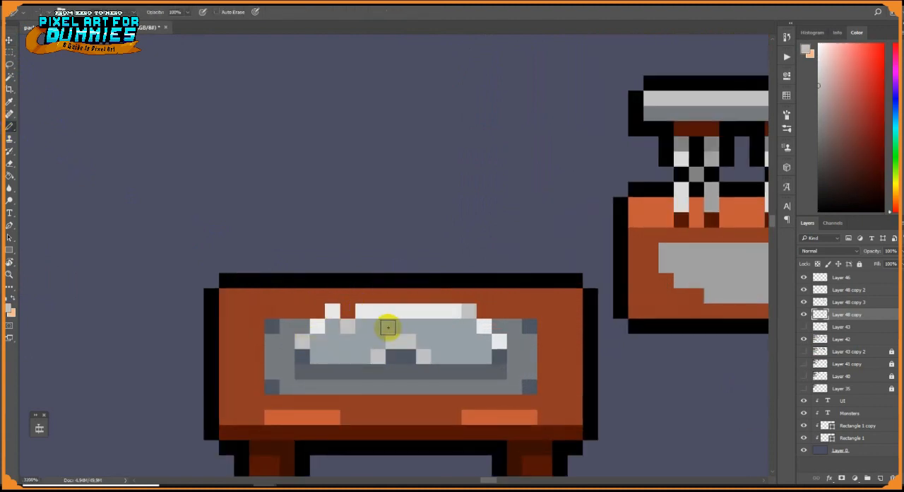
Reshape the blade's white upper edge into teeth with a matching notch on the right, and shade beneath it
left_click_drag(348, 296, 439, 297)
left_click(376, 325, "alt")
left_click(446, 302, "alt")
mouse_move(375, 313)
left_mouse_down()
mouse_move(447, 305)
mouse_move(315, 332)
mouse_move(338, 294)
mouse_move(415, 308)
mouse_move(452, 252)
mouse_move(335, 300)
left_mouse_up()
left_click(469, 311)
left_click(303, 340, "alt")
left_click(422, 309)
left_click(426, 297)
scroll(470, 328, "down", 10)
scroll(471, 341, "up", 10)
Lighten both side edges and the lower middle edge of the metal plate with a blue-gray
left_click(448, 255, "alt")
key("ctrl+z")
left_click_drag(293, 280, 293, 254)
left_click_drag(525, 253, 525, 280)
left_click_drag(443, 295, 389, 295)
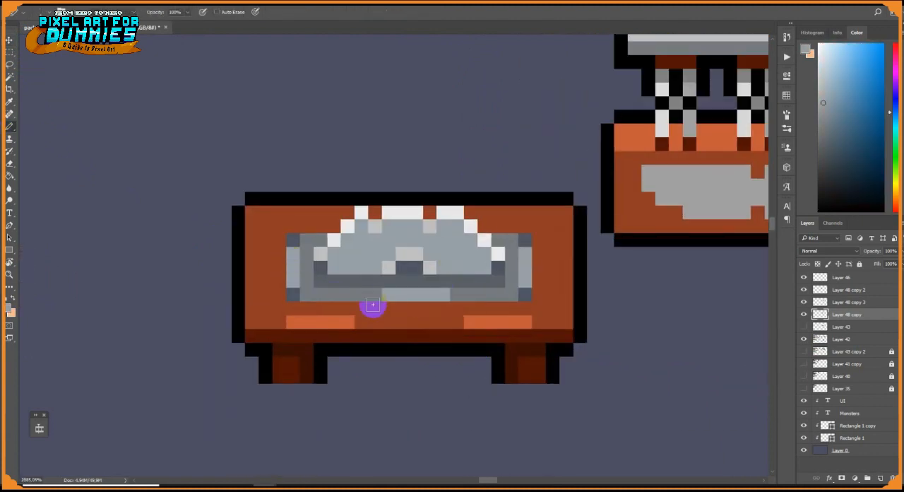
Shade the blade's lowest row in darker blue-gray, darken its hub, and touch up the white highlights
scroll(459, 302, "down", 3)
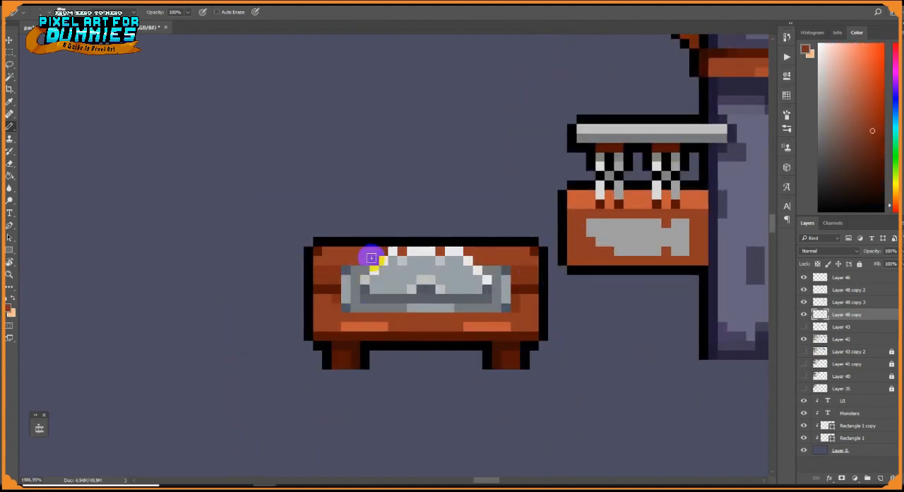
scroll(410, 284, "up", 4)
left_click(323, 292, "alt")
left_click_drag(353, 292, 397, 291)
left_click_drag(472, 291, 517, 289)
left_click(534, 292, "alt")
left_click_drag(427, 292, 440, 292)
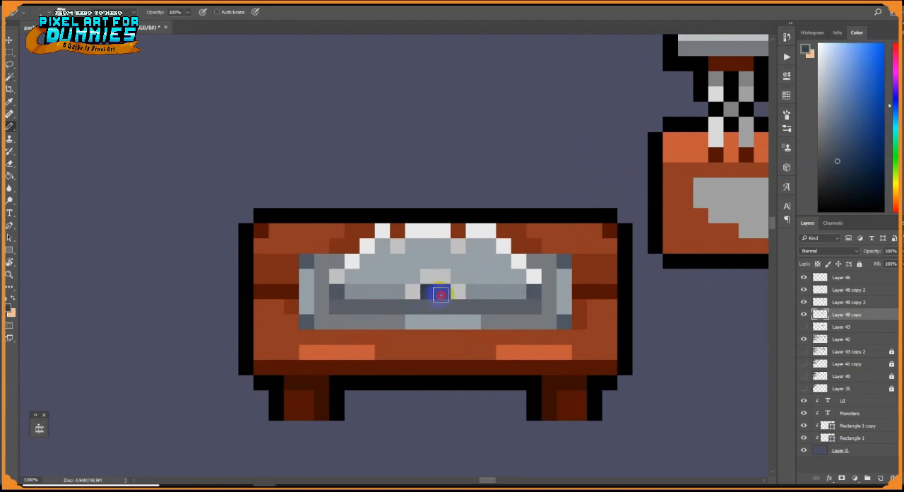
left_click(459, 308, "alt")
scroll(475, 322, "down", 12)
left_click_drag(531, 323, 503, 335)
scroll(482, 317, "up", 15)
left_click(408, 263, "alt")
scroll(445, 311, "down", 12)
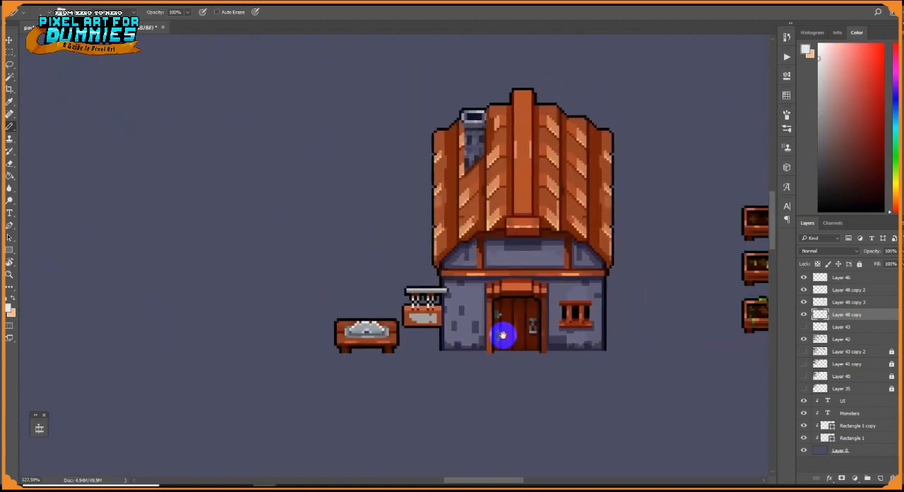
Set the pencil size to 6 pixels and paint an upright brown log to the right of the small house
scroll(605, 349, "up", 6)
left_click(182, 302, "alt")
scroll(757, 351, "up", 3)
right_click(625, 295)
left_click(750, 323)
type("6")
left_click(623, 288)
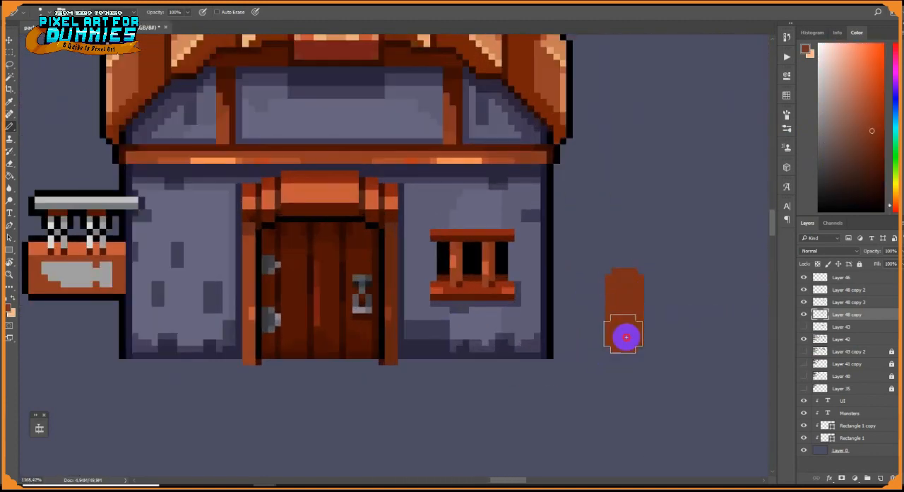
scroll(632, 312, "up", 3)
key("ctrl+z")
left_click_drag(578, 288, 578, 356)
scroll(614, 359, "up", 4)
Paint the log's lower end in light orange as the cut face
left_click(354, 227, "alt")
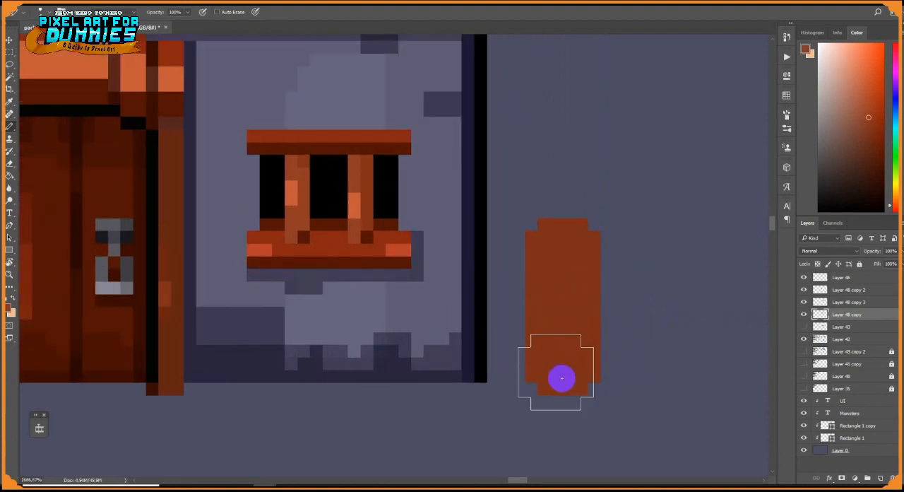
left_click(564, 362)
left_click(354, 205, "alt")
left_click(565, 362)
Set the pencil size to 1 pixel and shade the log's left edge in dark brown
right_click(627, 345)
type("1")
key("Return")
left_click(367, 237, "alt")
mouse_move(531, 237)
left_mouse_down()
mouse_move(531, 351)
mouse_move(593, 340)
left_mouse_up()
left_click(551, 309, "alt")
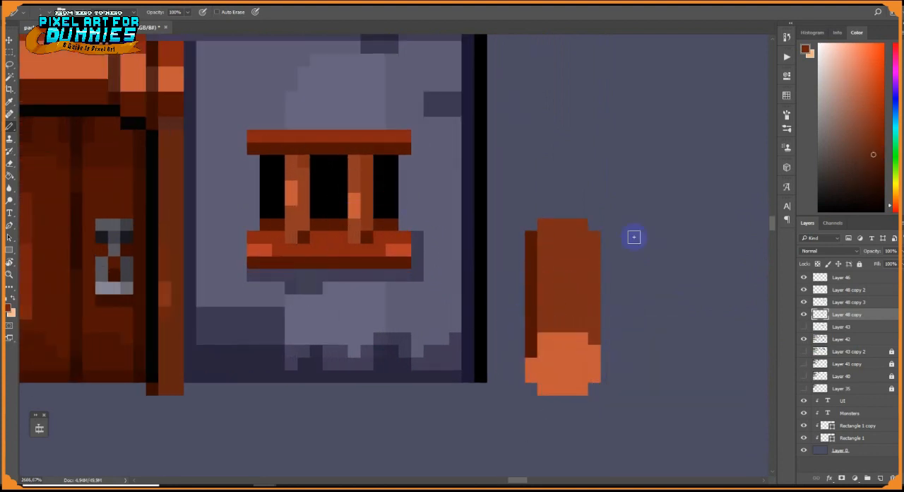
Shade the base and lower left side of the log's cut face in brown
left_click(545, 385, "alt")
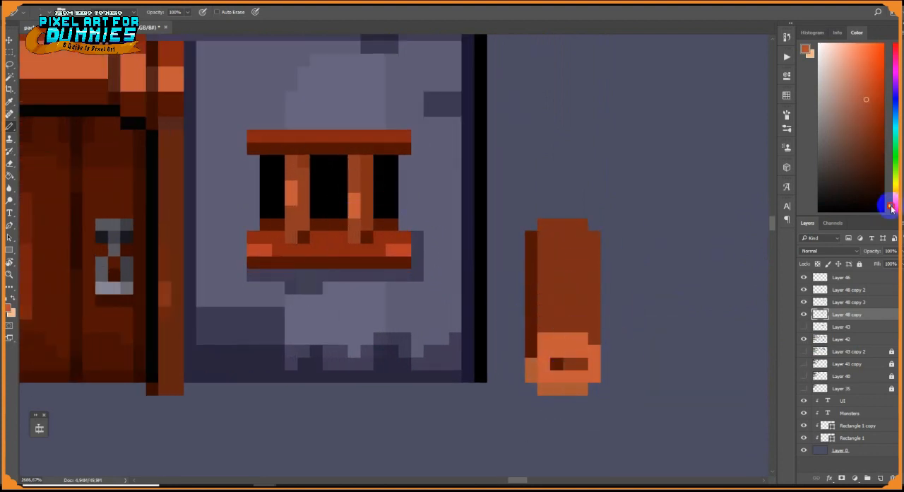
key("ctrl+z")
left_click_drag(531, 364, 532, 376)
left_click_drag(542, 388, 582, 388)
left_click(583, 376, "alt")
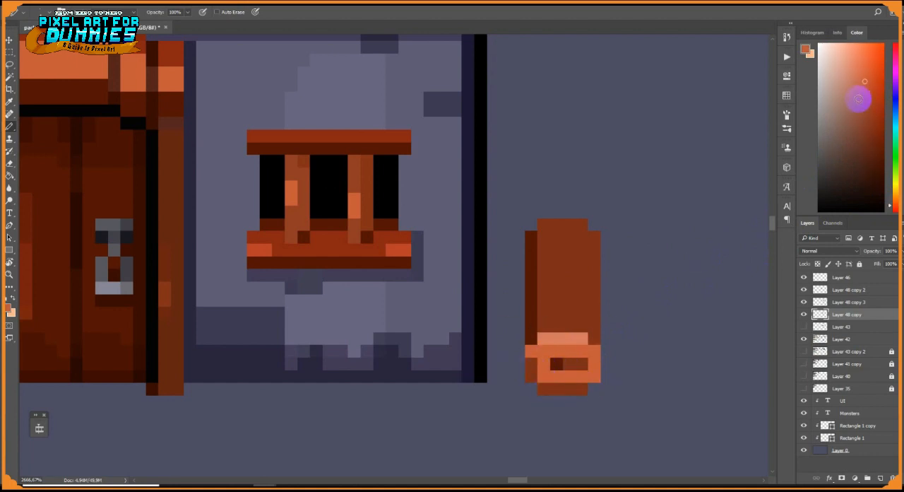
left_click(536, 376, "alt")
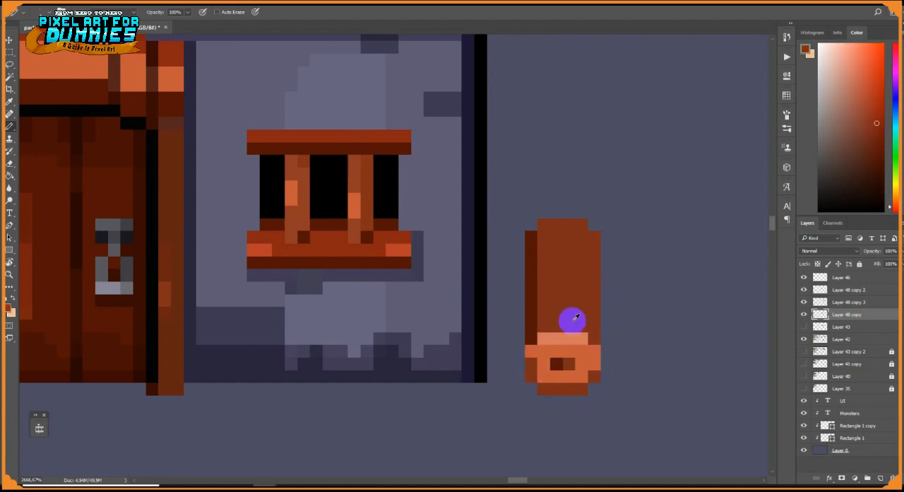
Brighten the upper rim of the log's cut face and add red-orange streaks along its bark
mouse_move(569, 326)
left_mouse_down()
mouse_move(596, 302)
mouse_move(555, 282)
left_mouse_up()
left_click(577, 354, "alt")
left_click(870, 67)
left_click(594, 351)
mouse_move(581, 339)
left_mouse_down()
mouse_move(544, 339)
mouse_move(594, 363)
mouse_move(594, 376)
left_mouse_up()
left_click(863, 58)
left_click(532, 350)
left_click(581, 361, "alt")
left_click(566, 333, "alt")
left_click(876, 108)
left_click_drag(556, 238, 554, 291)
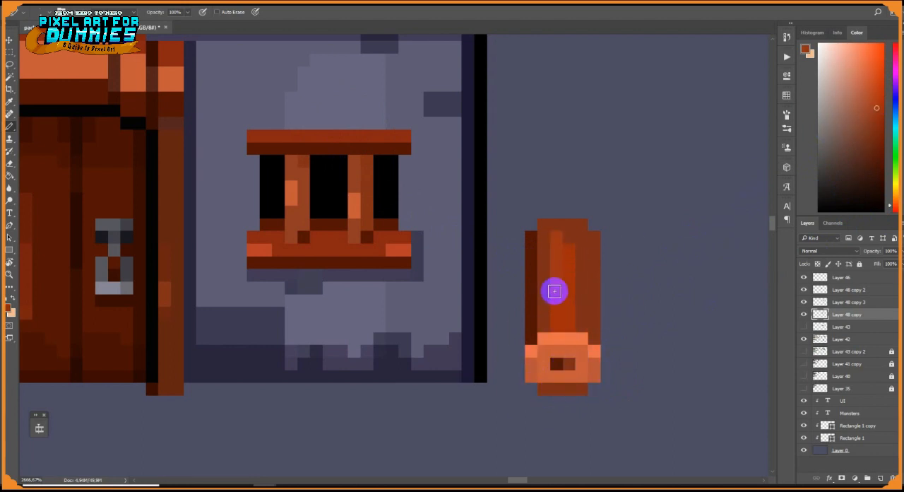
Draw a black outline around the top and sides of the log
left_click(480, 295, "alt")
mouse_move(518, 249)
left_mouse_down()
mouse_move(517, 367)
mouse_move(581, 211)
left_mouse_up()
left_click_drag(594, 224, 607, 376)
key("ctrl+z")
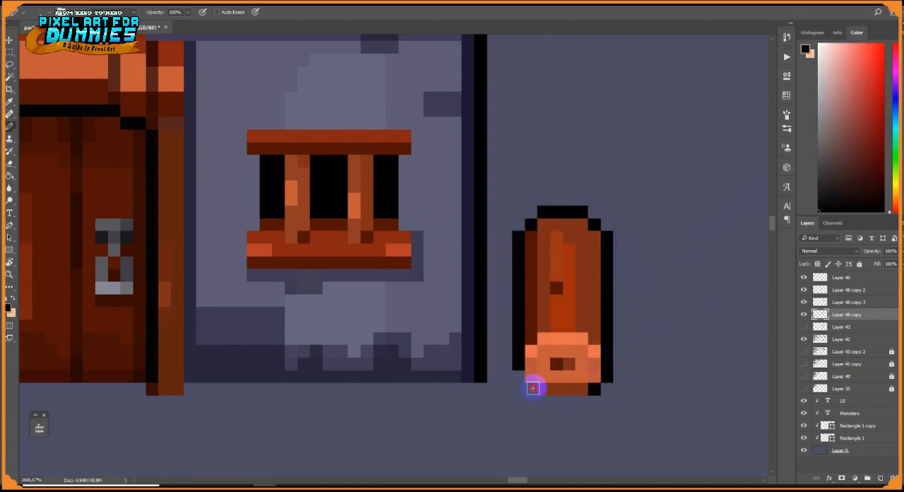
left_click(532, 388)
left_click(594, 389)
Place a copy of the log between the saw bench and the house, below the hanging sign
scroll(572, 297, "down", 5)
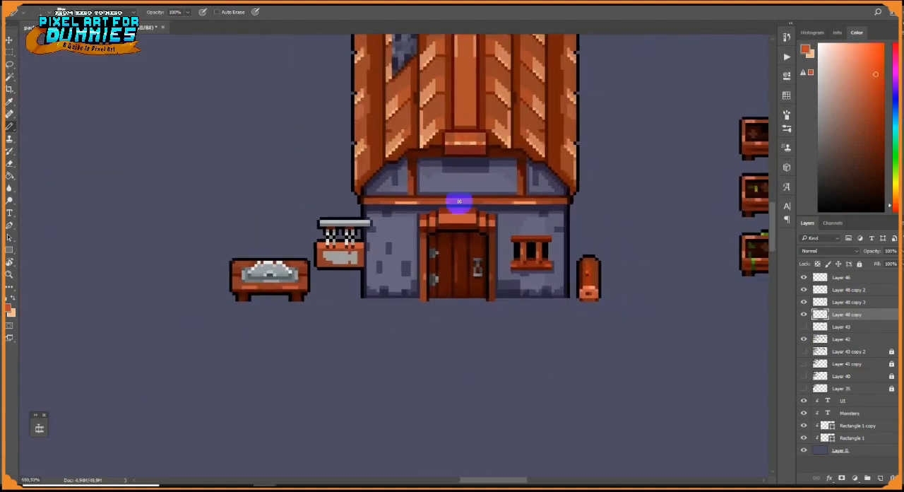
key("v")
mouse_move(619, 317)
left_mouse_down()
mouse_move(292, 225)
mouse_move(585, 287)
mouse_move(335, 316)
mouse_move(375, 304)
left_mouse_up()
Notch the copied log's left outline midway to split it into two stacked logs
scroll(326, 314, "up", 5)
key("b")
left_click(301, 296, "alt")
key("e")
left_click_drag(309, 290, 301, 305)
key("b")
Paint an orange cut face with a pale highlight on the upper stacked log and notch the outline between both logs
left_click(325, 337, "alt")
mouse_move(311, 273)
left_mouse_down()
mouse_move(368, 281)
mouse_move(300, 283)
left_mouse_up()
left_click(301, 264, "alt")
left_click(310, 368, "alt")
left_click(375, 272, "alt")
mouse_move(375, 283)
left_mouse_down()
mouse_move(339, 306)
mouse_move(300, 295)
mouse_move(333, 286)
mouse_move(374, 306)
mouse_move(344, 273)
left_mouse_up()
key("e")
left_click(301, 294)
key("b")
left_click(363, 260, "alt")
left_click(364, 273)
left_click(311, 272)
left_click(347, 327, "alt")
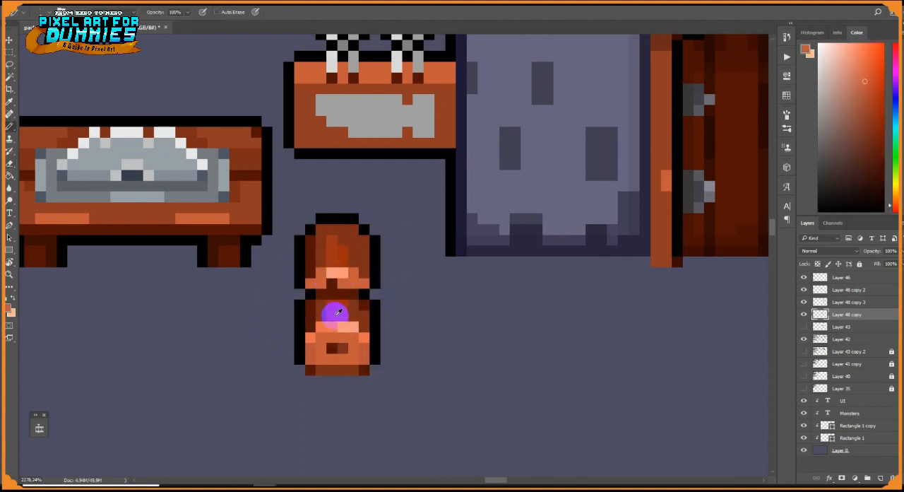
Add brighter orange streaks to the bark and pale highlights to the cut faces of the stacked logs
scroll(424, 317, "down", 5)
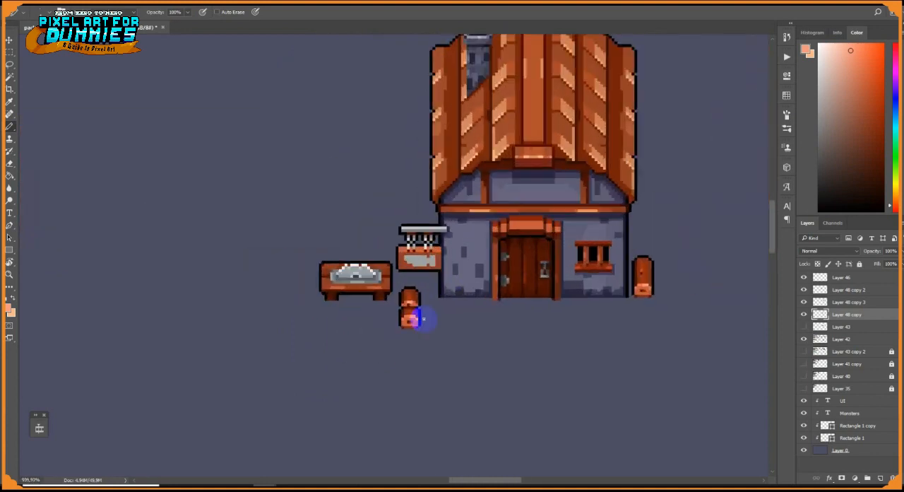
scroll(424, 317, "up", 5)
left_click(432, 311, "alt")
left_click(393, 289)
scroll(424, 303, "up", 5)
left_click(429, 283, "alt")
left_click_drag(428, 282, 428, 268)
left_click(431, 371)
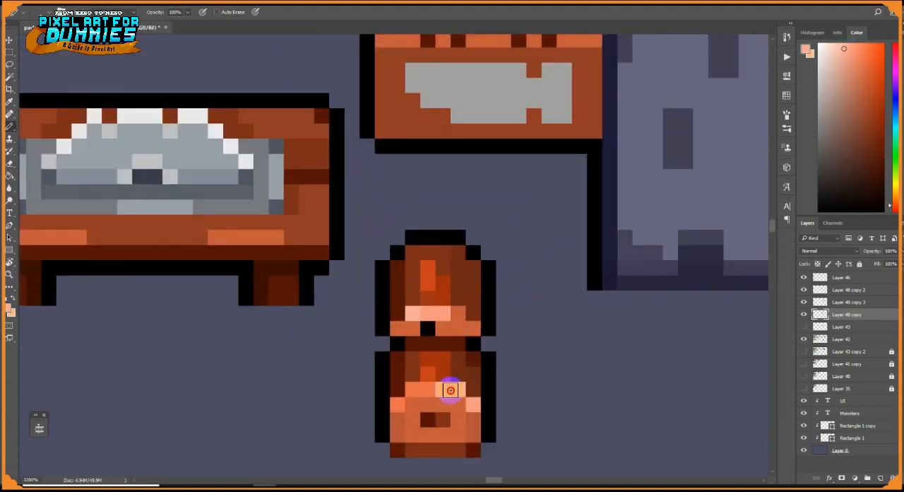
Touch up the highlight and rim pixels on the cut faces of both stacked logs
left_click_drag(450, 390, 444, 390)
left_click(424, 390, "alt")
left_click(396, 329)
left_click_drag(444, 313, 472, 328)
scroll(413, 435, "down", 5)
scroll(428, 343, "up", 5)
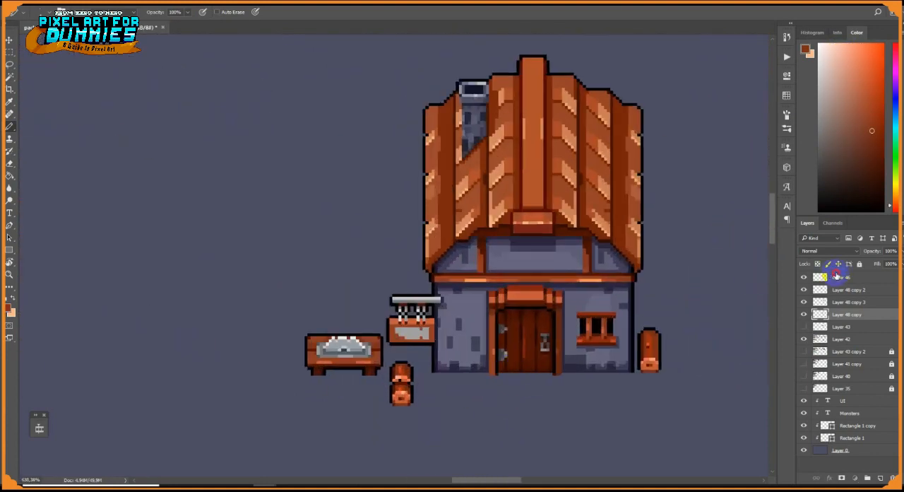
Shade the edges of the hanging sign's wooden board with darker brown pixels
left_click(362, 358, "alt")
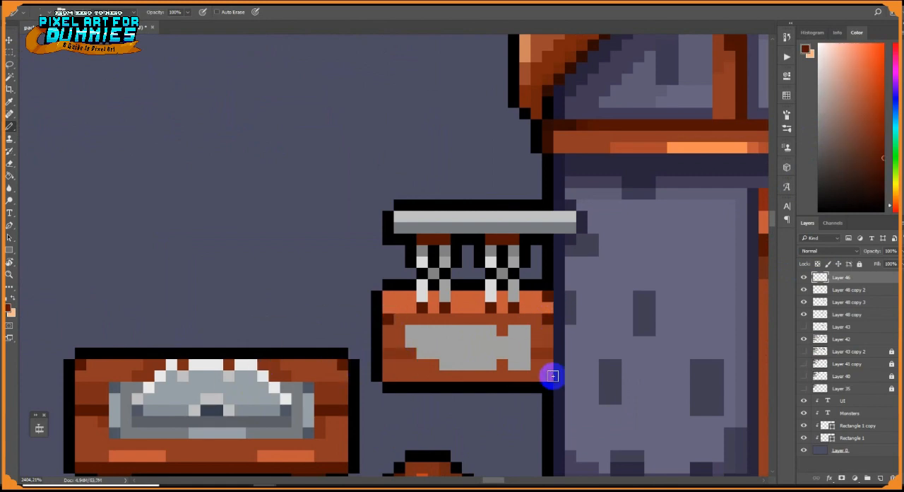
scroll(488, 391, "down", 5)
scroll(597, 293, "up", 4)
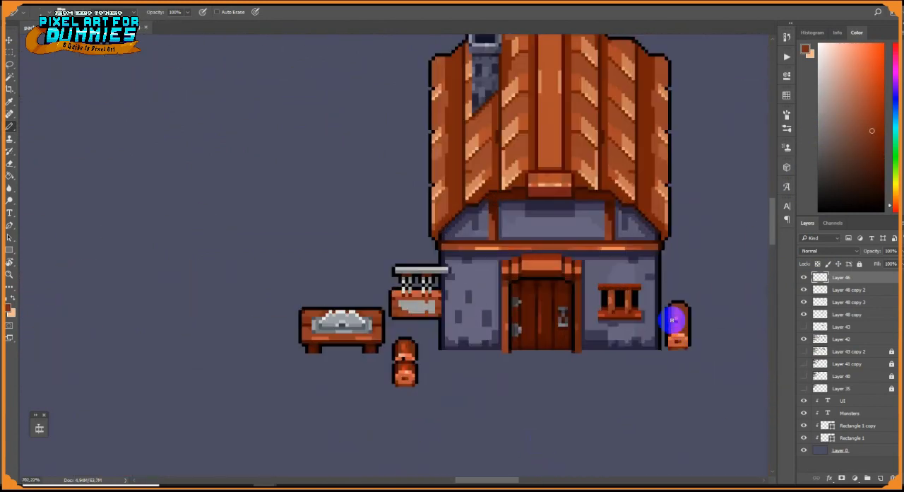
Place a copy of the standing log behind the saw bench and darken it with Hue/Saturation at lightness -18
left_click(819, 314)
left_click(8, 53)
left_click_drag(657, 286, 706, 373)
left_click(8, 41)
left_click_drag(688, 338, 240, 269)
key("ctrl+u")
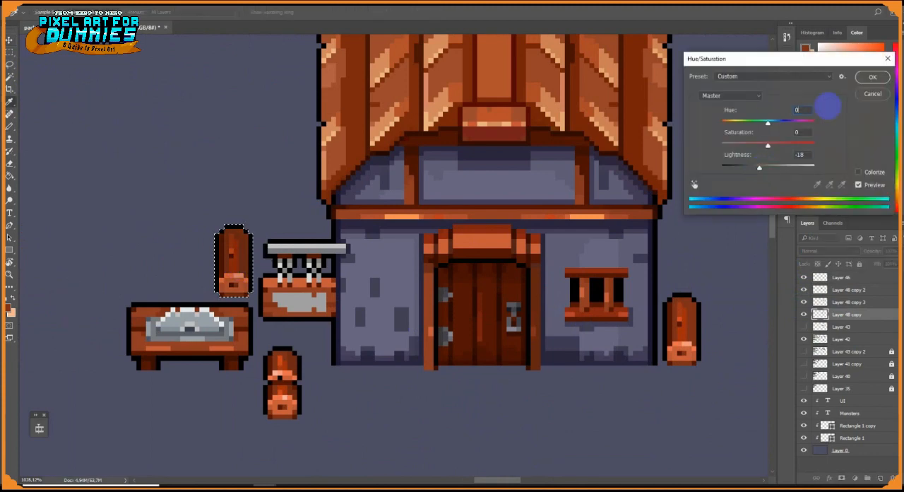
key("Return")
Place a copy of the first house's ground-floor wall against the tall house's right side as a wing and darken it
scroll(579, 207, "down", 8)
scroll(480, 258, "up", 4)
scroll(400, 285, "down", 2)
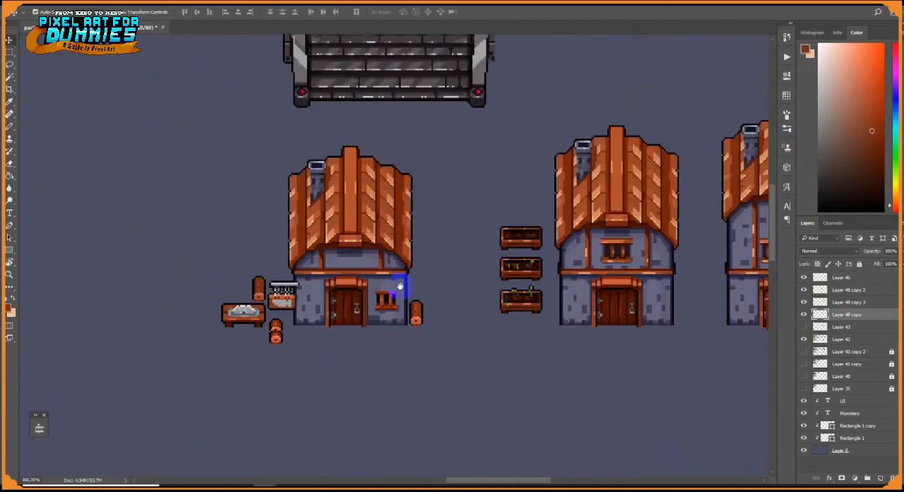
left_click_drag(400, 286, 264, 298)
left_click_drag(626, 394, 536, 406)
left_click_drag(151, 273, 494, 251)
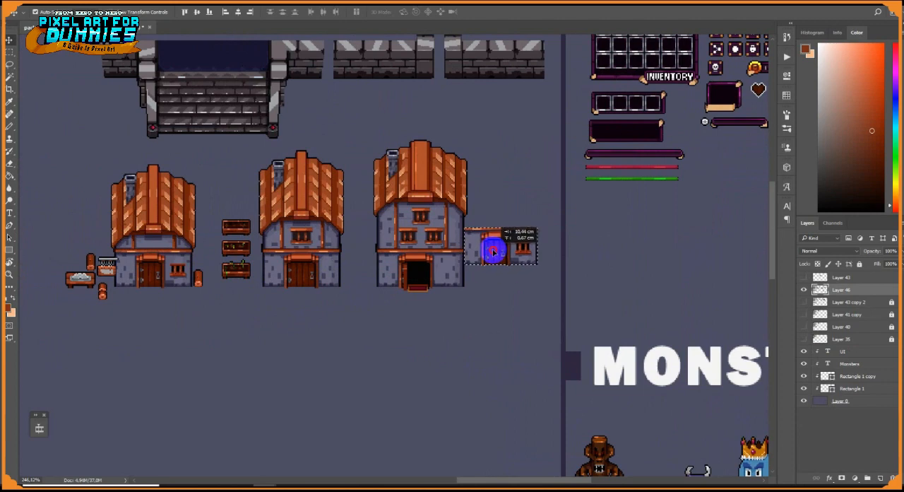
scroll(494, 252, "up", 3)
key("ctrl+u")
key("Return")
scroll(476, 282, "up", 2)
Paint a thick brown beam across the lower part of the wing wall, from the outer edge to the tall house
key("e")
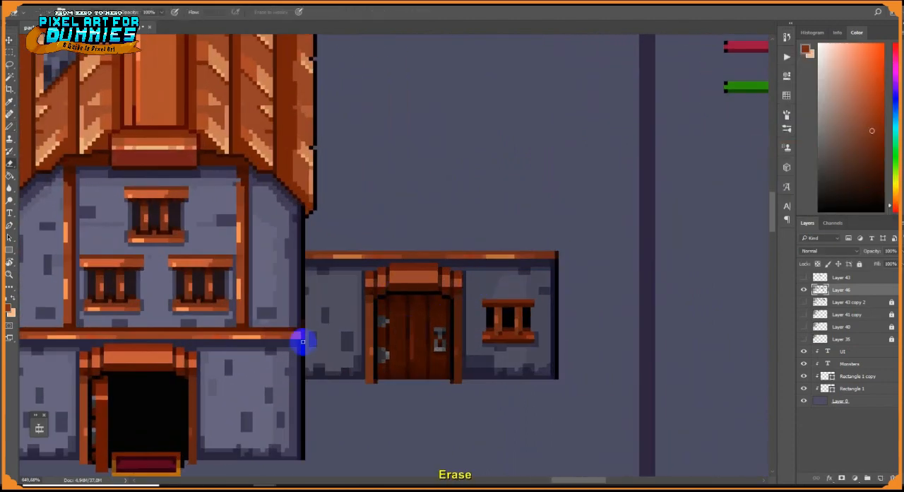
key("b")
key("ctrl+z")
mouse_move(554, 357)
left_mouse_down()
mouse_move(367, 375)
mouse_move(478, 383)
left_mouse_up()
left_click(364, 375, "alt")
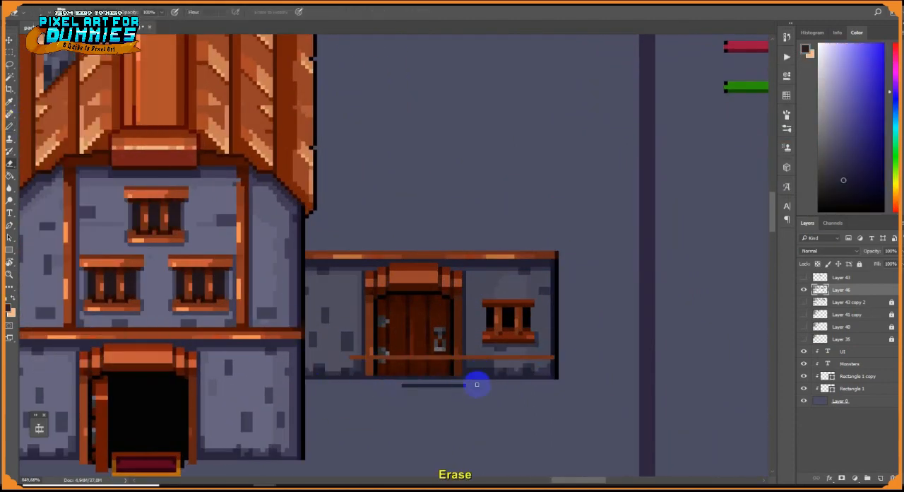
key("ctrl+z")
left_click(297, 330, "alt")
mouse_move(313, 350)
left_mouse_down()
mouse_move(512, 350)
mouse_move(501, 316)
mouse_move(552, 349)
mouse_move(308, 356)
left_mouse_up()
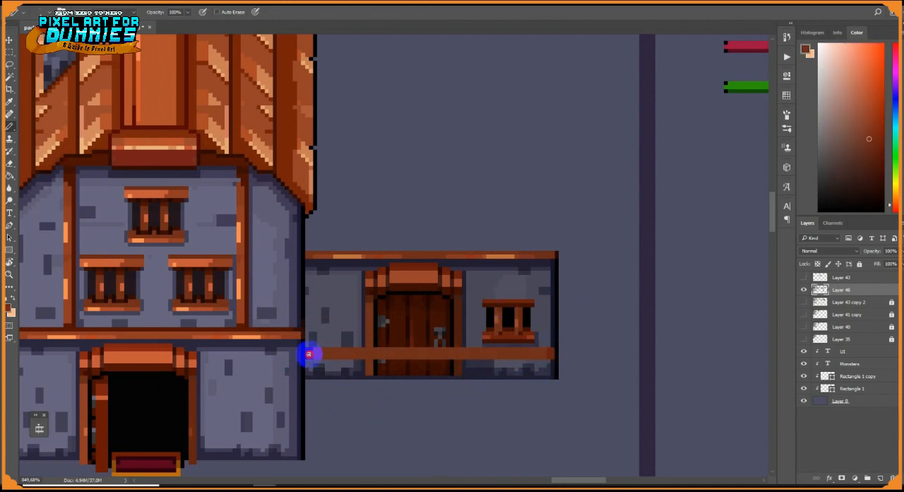
Paint over the door above the beam with the wall colour and run a dark shadow line along the beam's upper edge
left_click(365, 271, "alt")
left_click(547, 343, "alt")
mouse_move(455, 277)
left_mouse_down()
mouse_move(370, 278)
mouse_move(410, 295)
mouse_move(399, 322)
left_mouse_up()
scroll(398, 323, "up", 5)
left_click(589, 380, "alt")
left_click(262, 373, "alt")
left_click(339, 351, "alt")
left_click_drag(347, 360, 503, 360)
left_click(599, 359, "alt")
left_click_drag(640, 360, 335, 360)
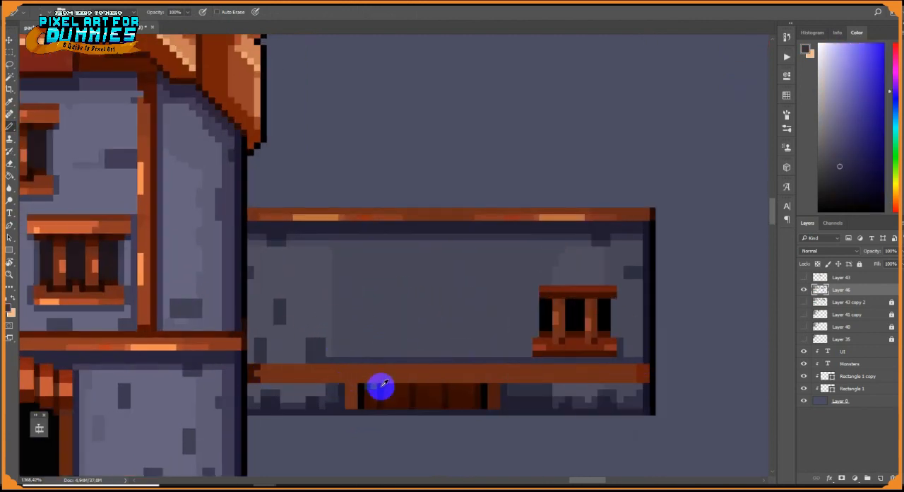
Cover the door remnants below the beam with flipped copies of the jagged stone base strip
left_click(10, 52)
left_click_drag(555, 386, 622, 413)
left_click_drag(598, 402, 397, 403)
key("ctrl+t")
right_click(462, 404)
left_click(484, 398)
left_click(418, 12)
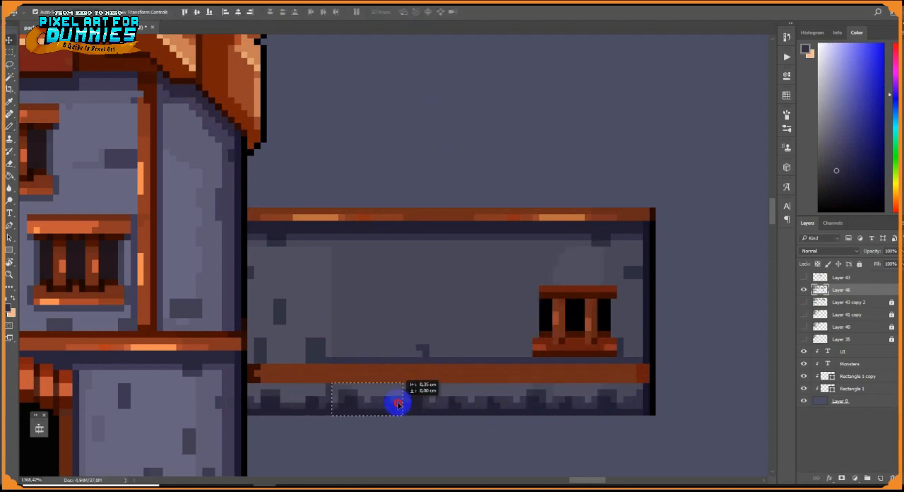
Shade the wing wall where it meets the tall house and add dark bricks along the wall's edges
left_click(10, 129)
scroll(318, 344, "up", 4)
left_click(231, 387, "alt")
left_click_drag(228, 377, 224, 411)
key("bracketright")
left_click(339, 408, "alt")
left_click_drag(224, 353, 223, 203)
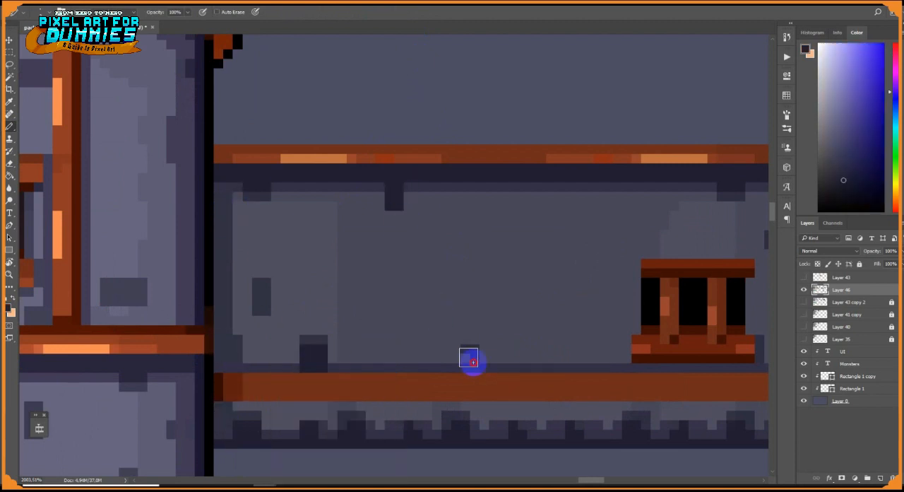
left_click(472, 363)
right_click(504, 342)
Add bright orange streaks along the wing's lower beam and dark shadows beside the barred window
mouse_move(653, 383)
left_mouse_down()
mouse_move(544, 367)
mouse_move(423, 380)
left_mouse_up()
left_click(565, 143, "alt")
left_click_drag(415, 380, 320, 380)
left_click_drag(519, 342, 528, 266)
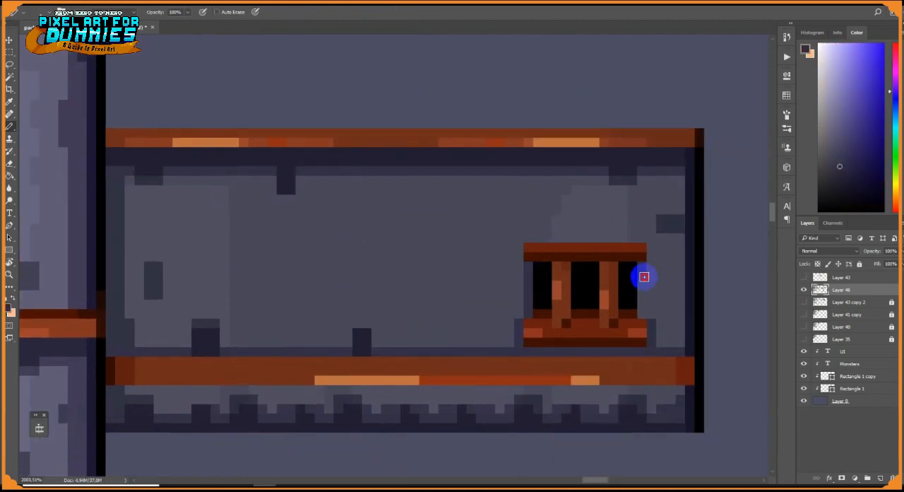
left_click(622, 335, "alt")
scroll(557, 343, "down", 20)
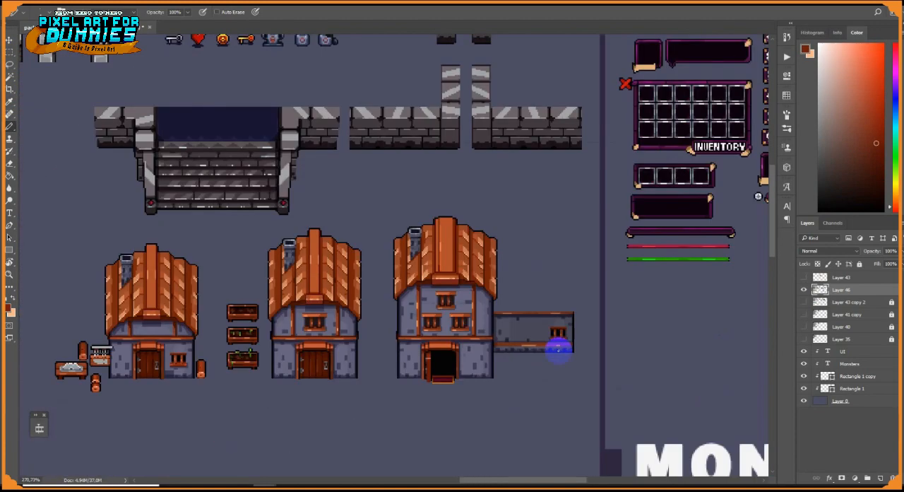
Shade the wing's lower beam along its length and touch up its outer end
scroll(562, 344, "up", 20)
mouse_move(633, 360)
left_mouse_down()
mouse_move(299, 361)
mouse_move(645, 363)
mouse_move(202, 371)
left_mouse_up()
left_click(660, 365, "alt")
left_click(663, 356)
left_click(639, 341, "alt")
left_click(10, 165)
left_click(667, 357)
Place a copy of the barred window on the half of the wing wall nearest the tall house
key("m")
left_click_drag(509, 243, 632, 336)
left_click_drag(577, 304, 310, 297)
key("ctrl+d")
scroll(363, 290, "down", 8)
scroll(250, 180, "up", 8)
key("b")
left_click(222, 175, "alt")
Try placing a copy of the tall house's roof section above the wing, rotated 90° and flipped
key("m")
scroll(221, 173, "down", 5)
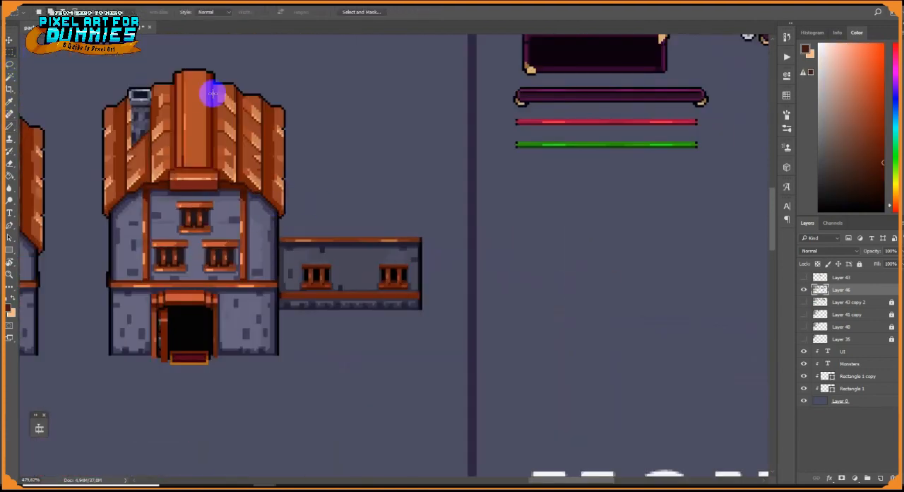
left_click_drag(296, 190, 296, 190)
key("v")
left_click_drag(258, 157, 420, 202)
key("ctrl+t")
right_click(419, 200)
left_click(446, 324)
right_click(432, 156)
left_click(459, 308)
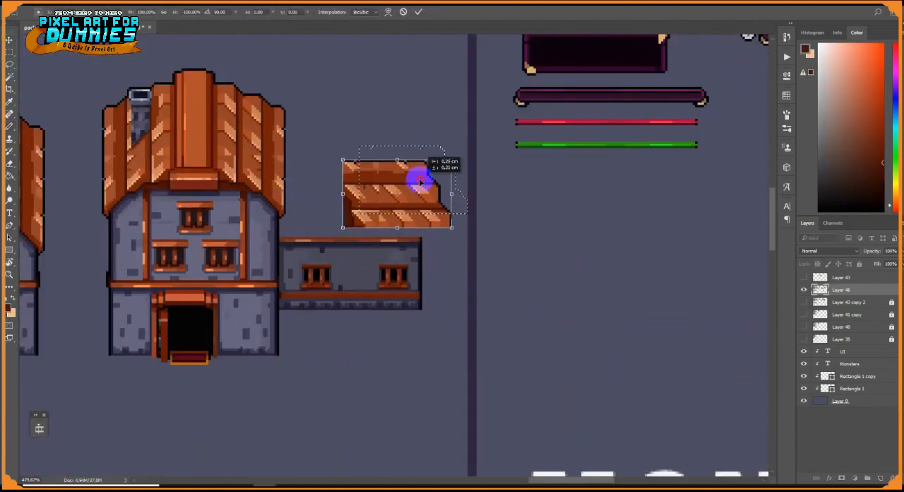
left_click_drag(606, 256, 551, 232)
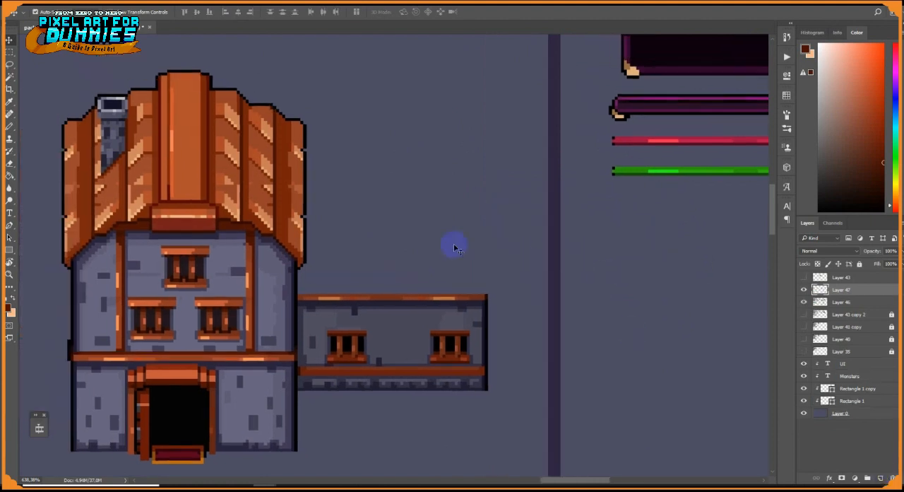
Draw a brown eaves line above the wing and a vertical post between its two windows
key("b")
left_click(483, 304, "alt")
left_click_drag(483, 293, 300, 293)
left_click(380, 299, "alt")
left_click_drag(393, 303, 393, 363)
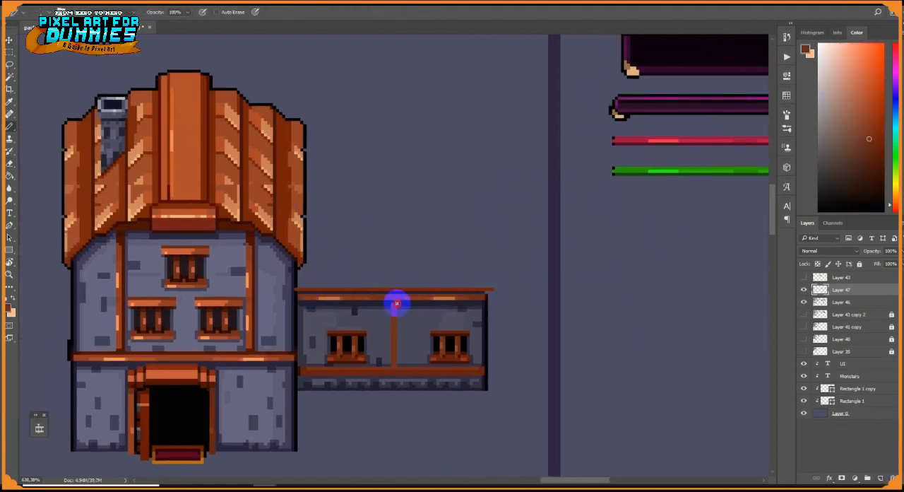
left_click(385, 303, "alt")
left_click(406, 300, "alt")
Outline the wing's roof above the eaves with a black stepped outer edge, a brown top strip and orange ridge lines
scroll(407, 301, "up", 5)
scroll(379, 406, "down", 3)
left_click(509, 303, "alt")
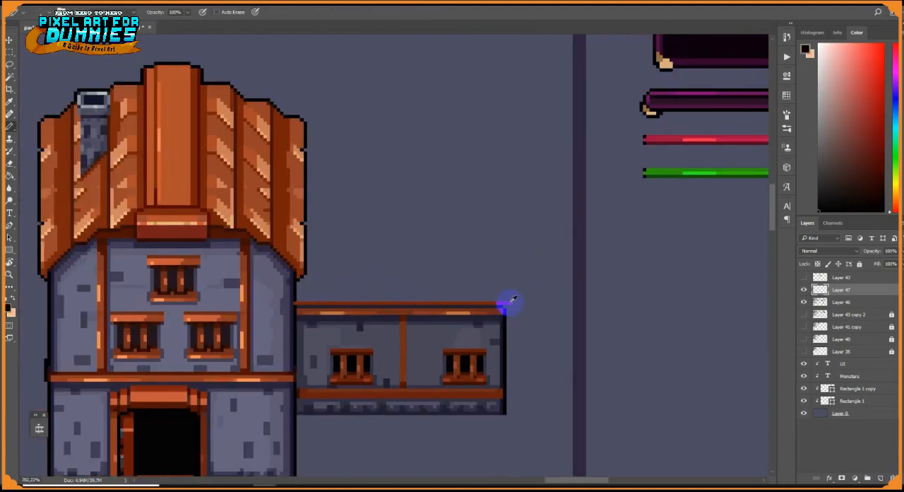
mouse_move(510, 302)
left_mouse_down()
mouse_move(503, 216)
mouse_move(309, 213)
left_mouse_up()
left_click(306, 201, "alt")
mouse_move(309, 200)
left_mouse_down()
mouse_move(499, 201)
mouse_move(308, 196)
left_mouse_up()
left_click(505, 223, "alt")
left_click(305, 191, "alt")
mouse_move(490, 193)
left_mouse_down()
mouse_move(308, 193)
mouse_move(508, 197)
mouse_move(521, 306)
left_mouse_up()
left_click(505, 221, "alt")
left_click(521, 211, "alt")
left_click(517, 212, "alt")
scroll(518, 220, "up", 9)
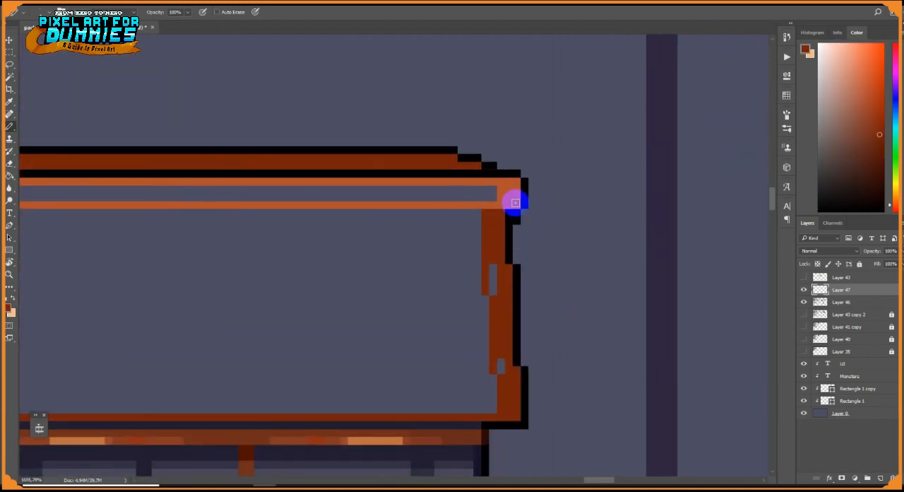
Extend the orange ridge beam's outer end, move its black outline outward and add a dark brown shadow beneath it
left_click(522, 204, "alt")
left_click(516, 218)
left_click(514, 203, "alt")
left_click_drag(524, 181, 524, 205)
left_click(501, 214, "alt")
mouse_move(524, 213)
left_mouse_down()
mouse_move(510, 216)
mouse_move(524, 173)
left_mouse_up()
left_click(509, 232, "alt")
left_click(521, 221, "alt")
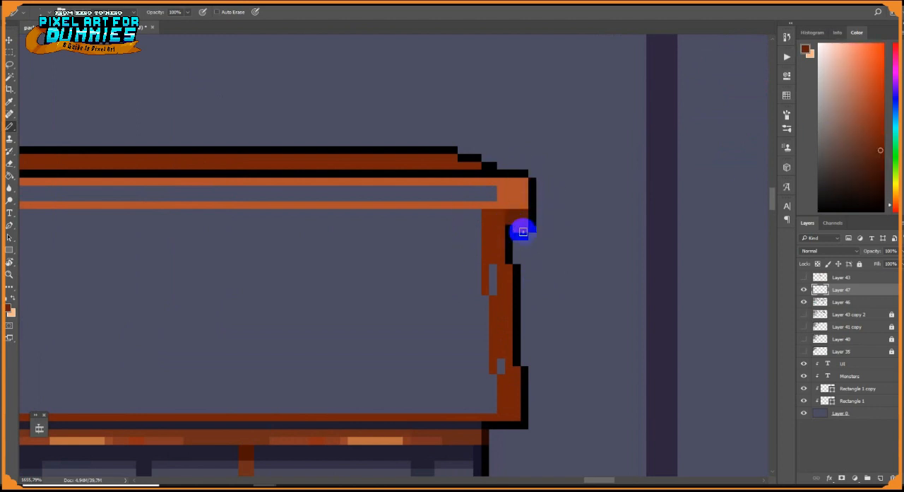
left_click(520, 226, "alt")
Draw dark brown vertical plank lines on the outer part of the wing roof, with orange tips along the eaves
mouse_move(499, 228)
left_mouse_down()
mouse_move(548, 200)
mouse_move(557, 272)
mouse_move(529, 188)
left_mouse_up()
left_click(551, 256, "alt")
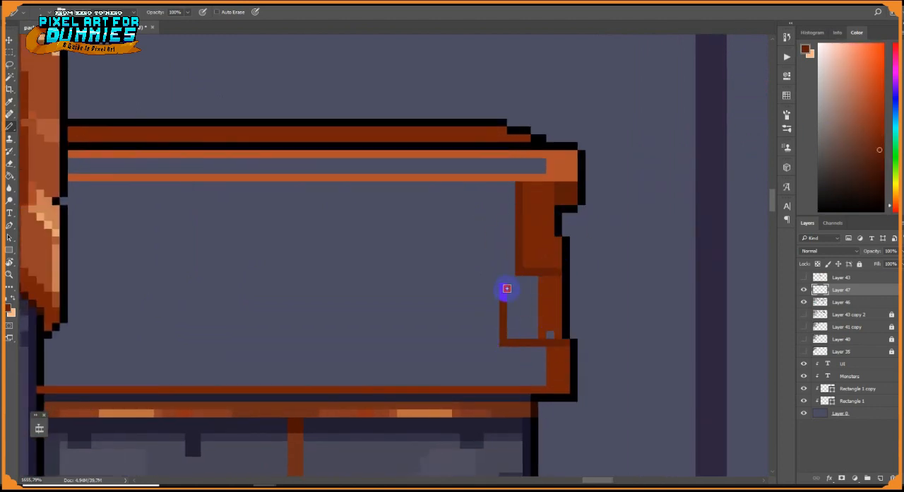
left_click_drag(471, 360, 466, 387)
left_click_drag(409, 184, 401, 381)
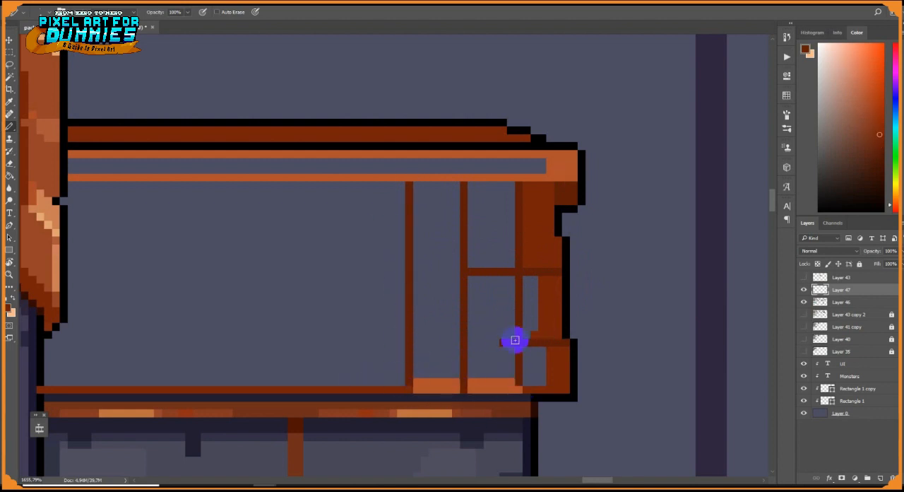
Clean up the stray seam and draw staggered horizontal seams across the outermost roof planks
left_click_drag(515, 340, 503, 335)
left_click(539, 269, "alt")
left_click_drag(526, 240, 558, 240)
left_click(531, 258, "alt")
left_click_drag(526, 271, 557, 271)
left_click(539, 344, "alt")
left_click_drag(526, 327, 558, 327)
Fill the two outermost plank columns of the wing roof with reddish brown
left_click(11, 177)
left_click(530, 289)
left_click(494, 241)
left_click(494, 311)
left_click(535, 362)
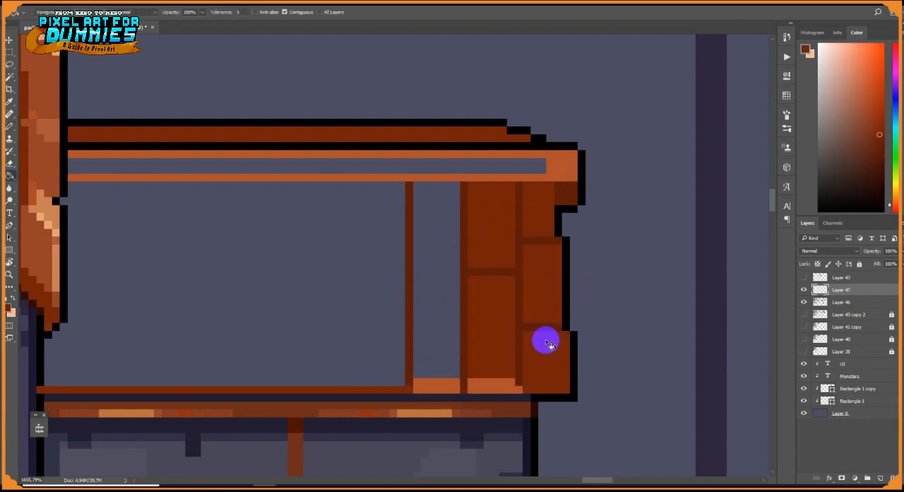
Paint the outermost plank's orange tip and darken the plank joints and the shadow under the ridge beam
key("b")
left_click(512, 385, "alt")
left_click_drag(528, 385, 568, 389)
left_click(560, 210, "alt")
left_click_drag(558, 201, 559, 185)
left_click(531, 240, "alt")
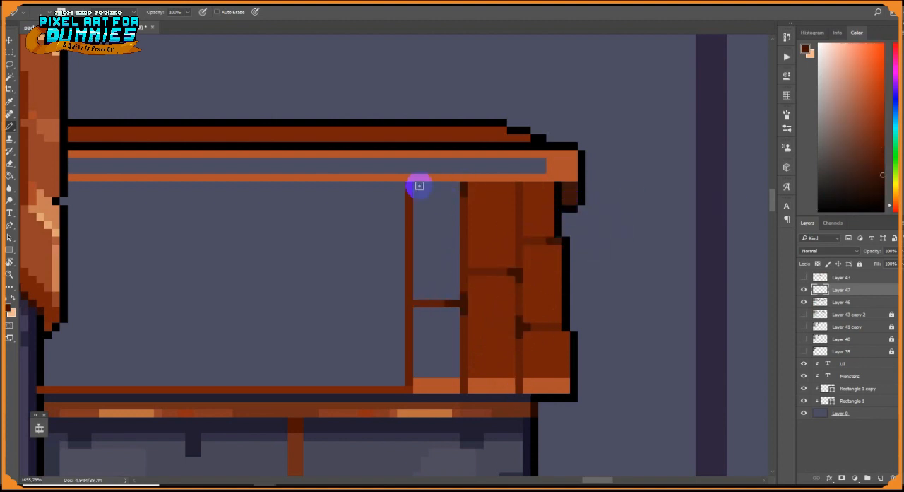
Fill the remaining outlined plank column of the wing roof with reddish brown
left_click(10, 175)
left_click(436, 256)
left_click(439, 340)
scroll(439, 340, "down", 8)
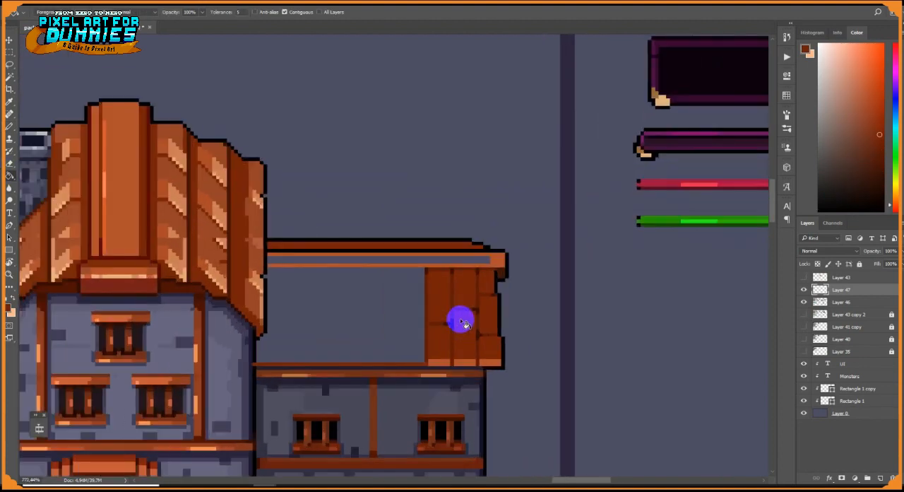
Copy the two finished plank columns to the empty part of the wing roof near the tall house and mirror the copy
scroll(461, 317, "up", 6)
key("m")
left_click_drag(519, 406, 487, 411)
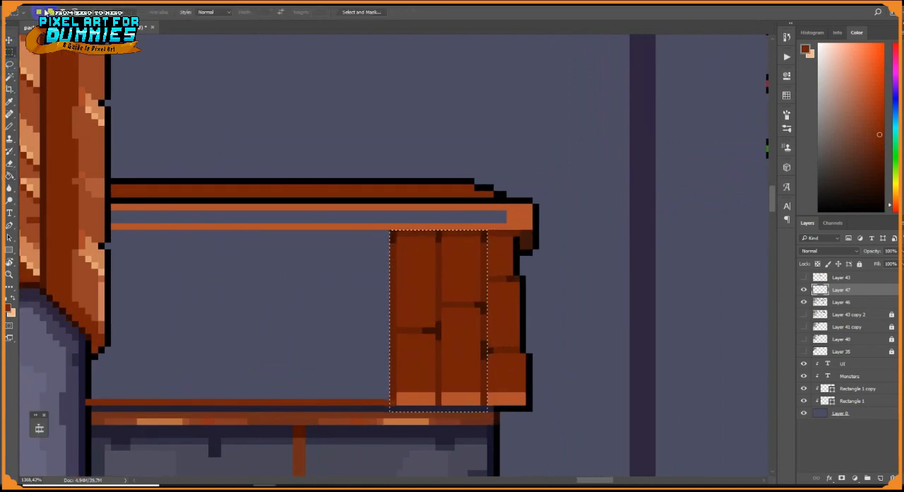
left_click(9, 41)
left_click_drag(472, 322, 196, 318)
key("ctrl+t")
right_click(282, 322)
left_click(318, 459)
left_click(418, 12)
key("ctrl+d")
Merge the wing roof layer down into the house layer and fill the hollow ridge beam with orange
left_click(10, 175)
left_click(113, 274)
key("ctrl+z")
scroll(508, 249, "down", 6)
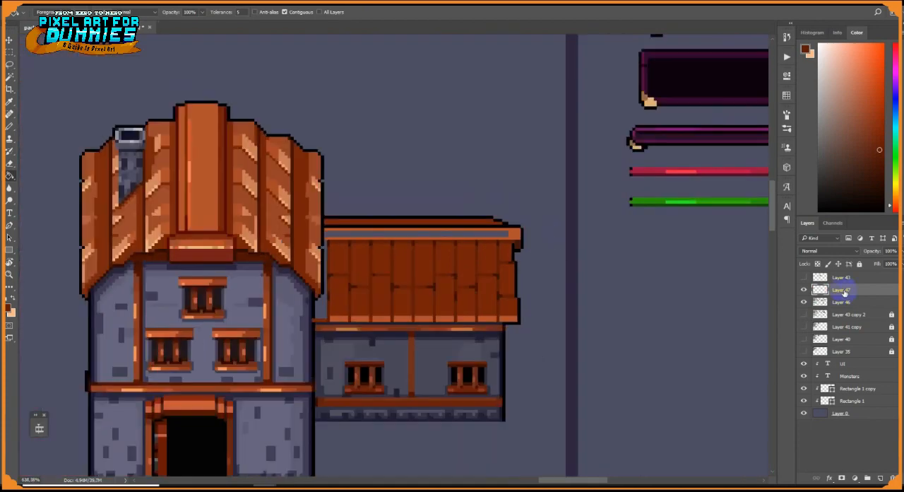
key("ctrl+e")
scroll(345, 298, "up", 6)
left_click(286, 316)
left_click(343, 156, "alt")
left_click(339, 166)
Touch up the roof corner against the tall house and darken the orange tips of the nearest planks
left_click(10, 127)
scroll(317, 252, "up", 3)
left_click(255, 391, "alt")
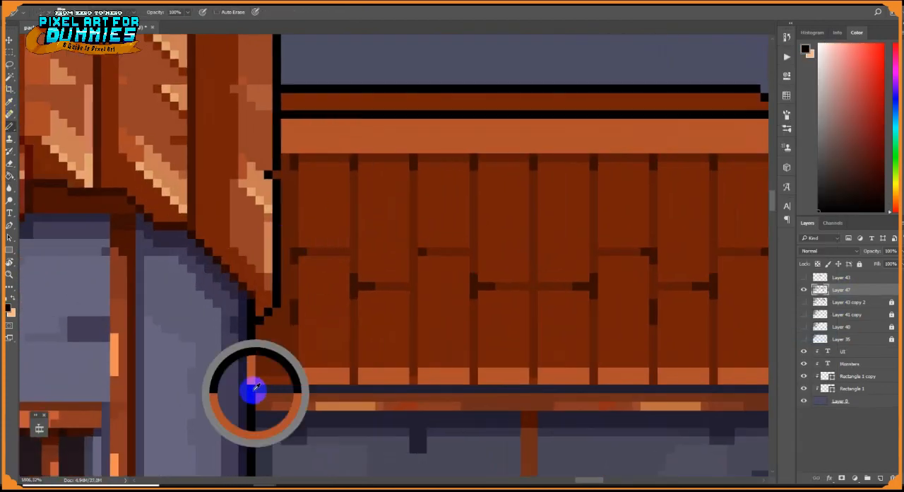
left_click(252, 381)
left_click(343, 387, "alt")
left_click_drag(645, 384, 526, 269)
left_click(412, 363, "alt")
left_click(550, 420, "alt")
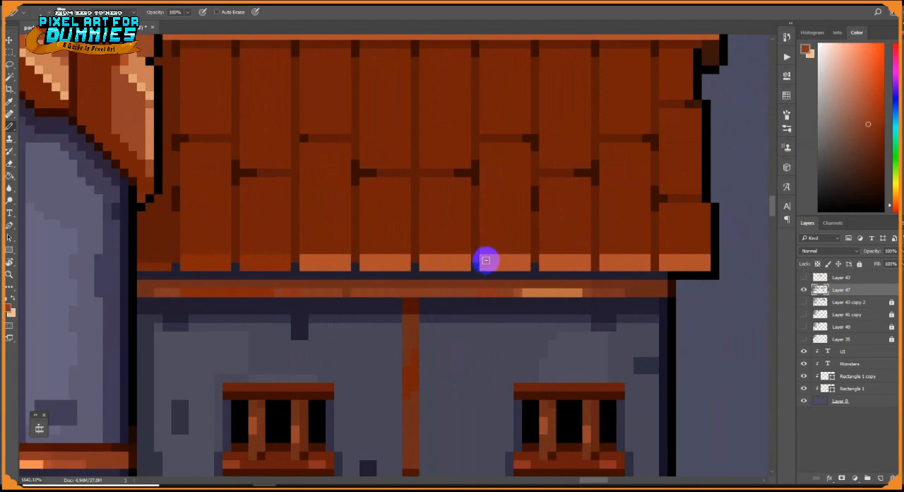
Add a lighter brick and dark edge shadows beside the wing wall's central post, plus an orange highlight on the post
scroll(485, 258, "down", 6)
scroll(529, 250, "up", 6)
left_click_drag(529, 250, 527, 244)
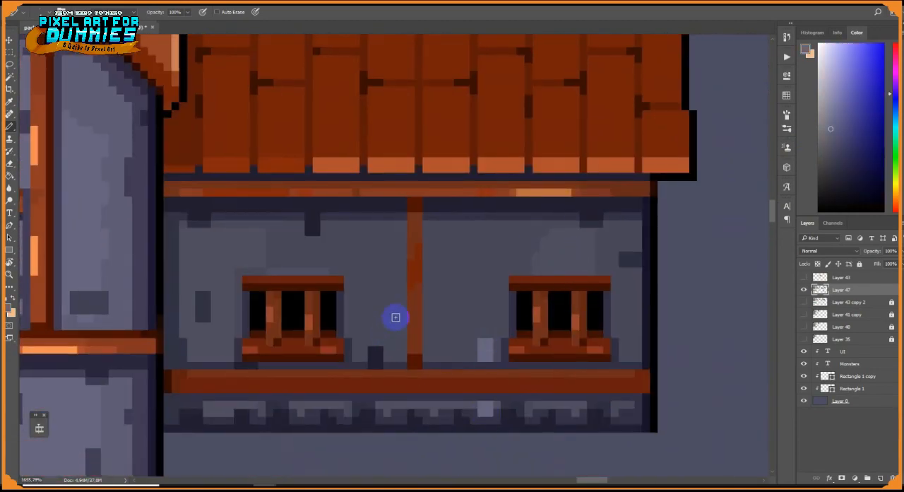
left_click_drag(395, 310, 387, 326)
left_click(403, 366, "alt")
left_click_drag(402, 358, 403, 224)
left_click_drag(427, 224, 434, 325)
left_click(430, 164, "alt")
left_click_drag(418, 264, 418, 318)
Paint a dark brown shadow line along the wing's eave, directly beneath the plank tips
left_click(641, 129, "alt")
left_click_drag(646, 177, 512, 189)
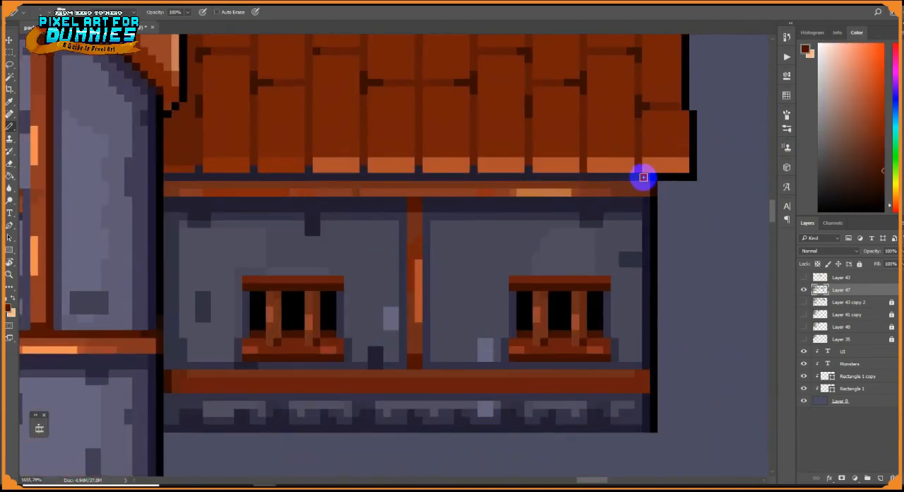
left_click_drag(308, 168, 337, 296)
On a new layer, trace the staggered horizontal plank seams of the wing roof with orange strokes
key("ctrl+shift+alt+n")
left_click(692, 291, "alt")
left_click_drag(706, 92, 220, 92)
left_click_drag(227, 171, 276, 171)
left_click_drag(283, 155, 282, 219)
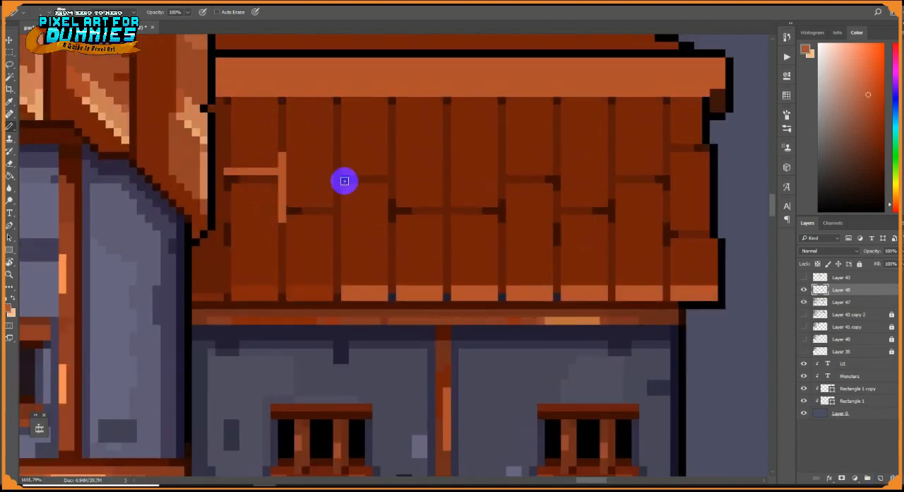
left_click_drag(345, 179, 392, 172)
mouse_move(439, 210)
left_mouse_down()
mouse_move(392, 201)
mouse_move(615, 167)
mouse_move(668, 214)
left_mouse_up()
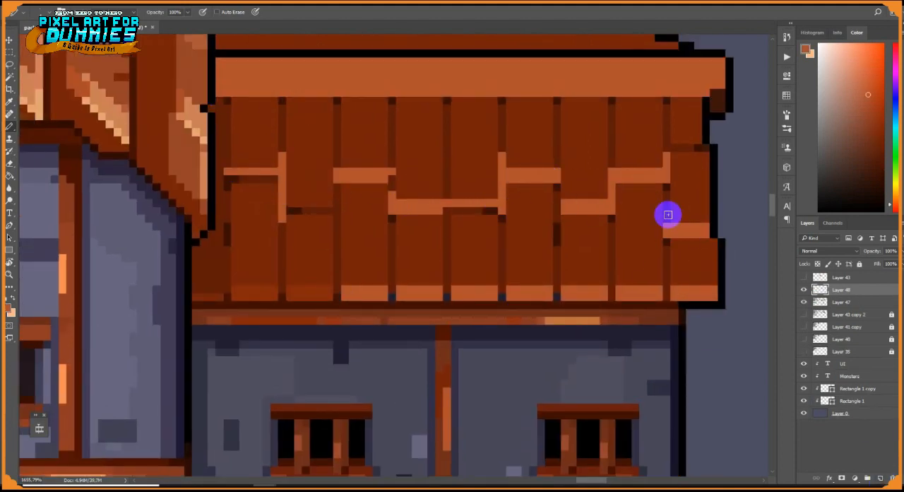
Add orange strokes at the upper and lower ends of the plank joints, the inner roof corner and the ridge
mouse_move(220, 100)
left_mouse_down()
mouse_move(197, 283)
mouse_move(210, 228)
left_mouse_up()
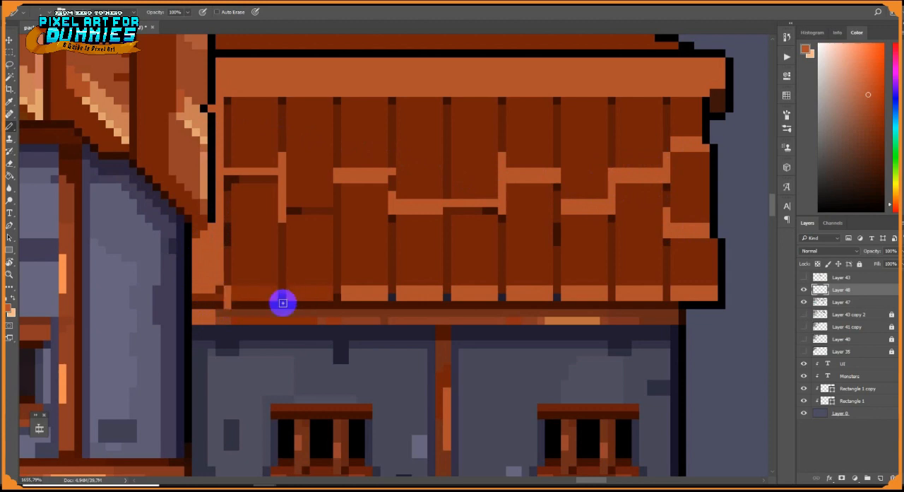
mouse_move(283, 302)
left_mouse_down()
mouse_move(505, 302)
mouse_move(616, 217)
left_mouse_up()
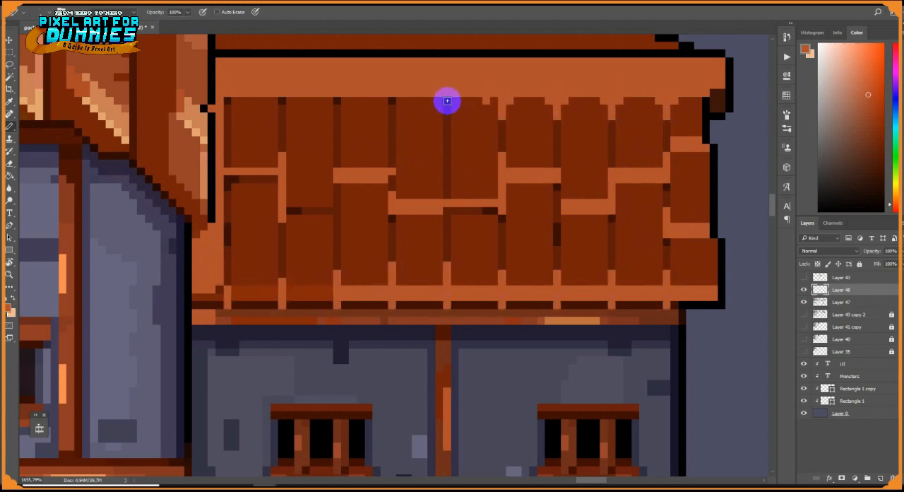
left_click_drag(618, 123, 624, 249)
scroll(385, 162, "down", 5)
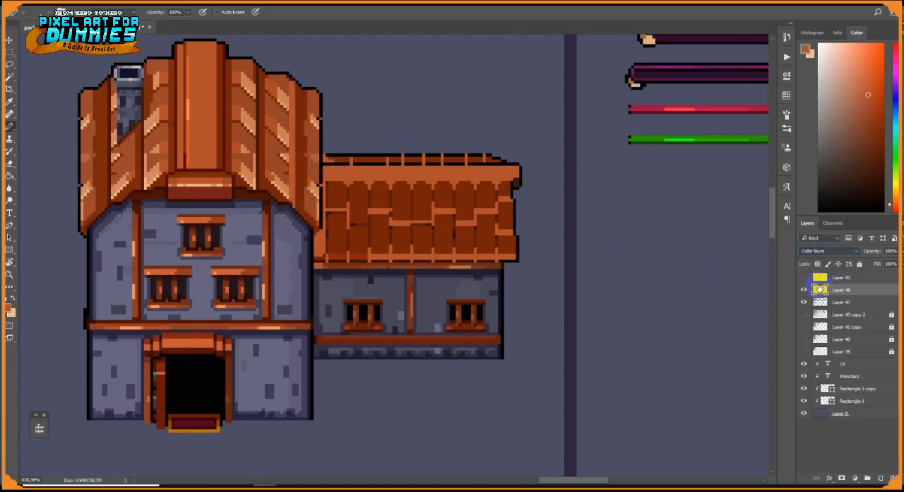
Blend the orange stroke layer into the roof with Color Burn at a reduced opacity
left_click(897, 250)
left_click_drag(894, 264, 880, 264)
scroll(574, 291, "down", 6)
scroll(530, 283, "up", 11)
On a new layer, darken the ridge beam's lower edge and add a short light highlight strip along the beam
left_click(867, 478)
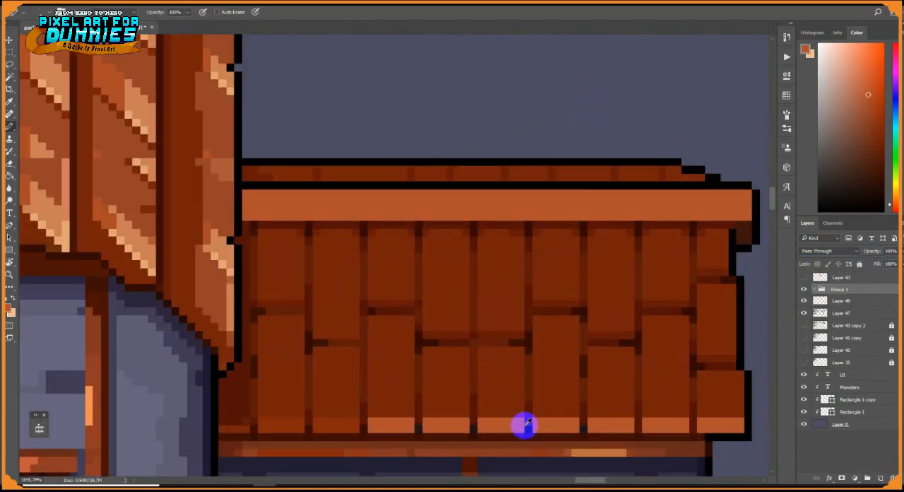
key("ctrl+z")
left_click(880, 479)
left_click(581, 436, "alt")
left_click_drag(749, 217, 246, 216)
left_click(212, 250, "alt")
left_click_drag(464, 210, 632, 209)
Paint stepped orange highlights in the lower corners of the wing roof planks
mouse_move(488, 327)
left_mouse_down()
mouse_move(513, 326)
mouse_move(521, 303)
mouse_move(567, 284)
mouse_move(567, 256)
left_mouse_up()
left_click(501, 423, "alt")
right_click(583, 339)
right_click(569, 282)
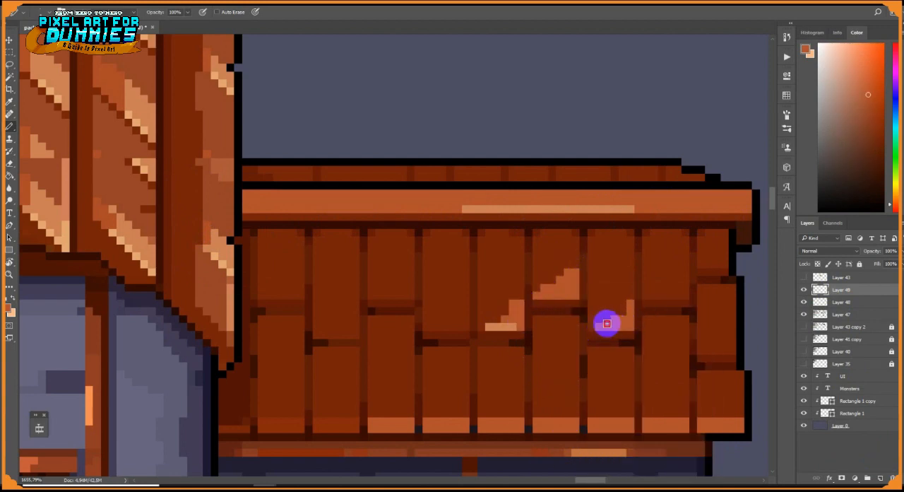
left_click_drag(606, 323, 623, 311)
left_click_drag(645, 366, 681, 413)
mouse_move(576, 358)
left_mouse_down()
mouse_move(559, 402)
mouse_move(540, 412)
left_mouse_up()
left_click_drag(481, 373, 501, 409)
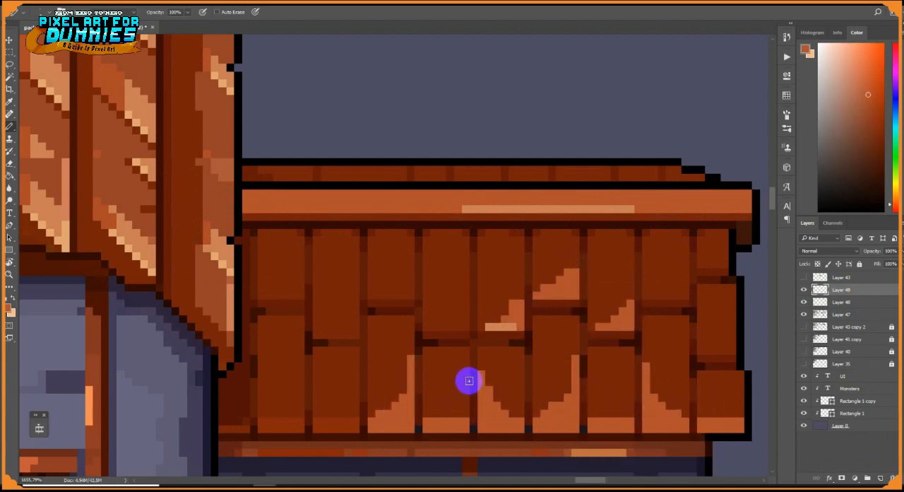
Add light tan strips along the bottom edges of the orange plank highlights
left_click(493, 326, "alt")
left_click_drag(466, 428, 443, 429)
left_click_drag(482, 429, 508, 424)
left_click_drag(590, 429, 631, 428)
left_click_drag(646, 429, 678, 429)
left_click_drag(599, 326, 630, 326)
left_click_drag(709, 351, 719, 350)
left_click_drag(567, 295, 544, 295)
left_click(520, 311, "alt")
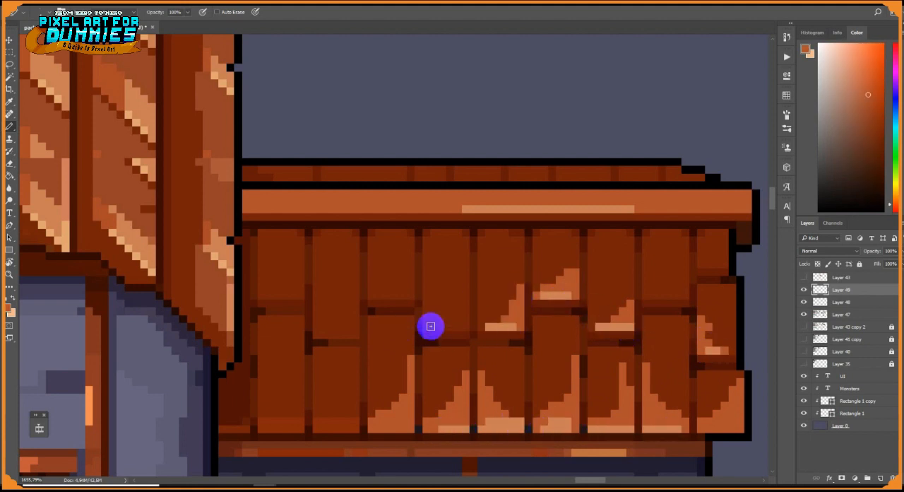
Extend the stepped highlights to the planks nearer the tall house, lower the highlight layer's opacity and merge the wing's layers
left_click_drag(426, 297, 463, 326)
left_click_drag(371, 272, 382, 291)
left_click_drag(348, 423, 355, 374)
left_click(466, 430, "alt")
left_click_drag(395, 429, 363, 428)
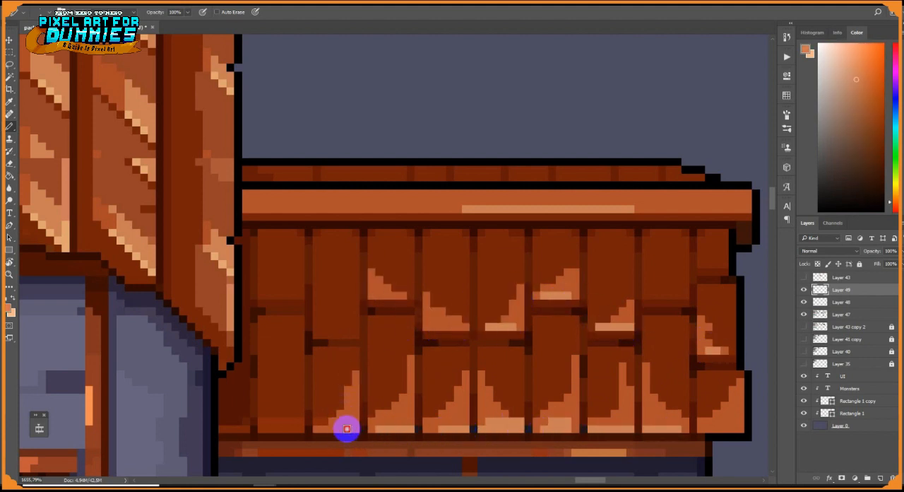
scroll(715, 422, "down", 10)
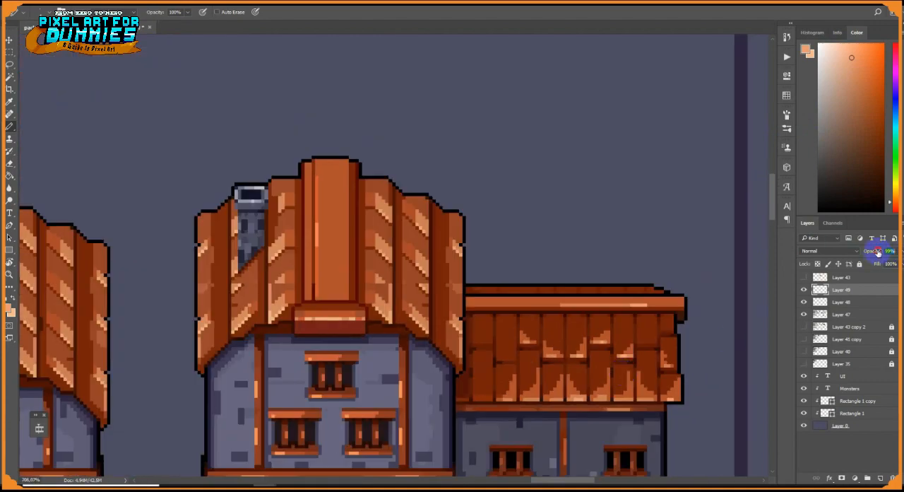
right_click(840, 290)
left_click(774, 338)
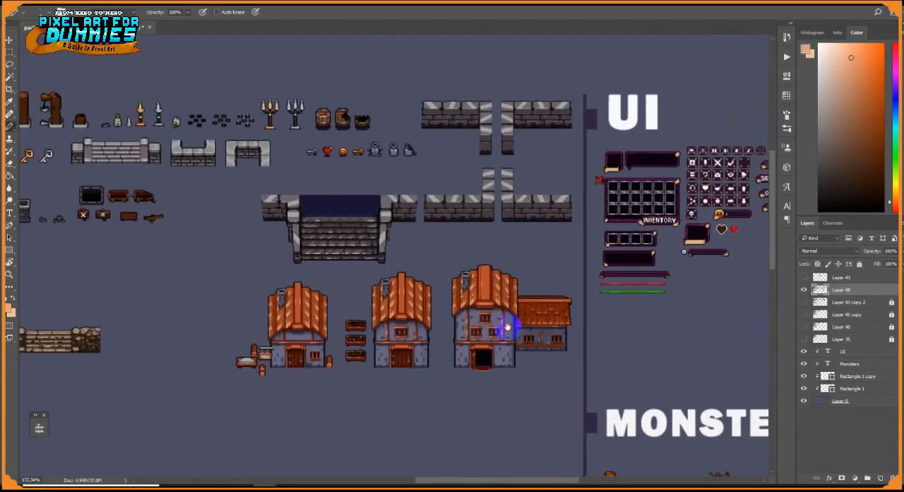
On a new layer, draw dark brown diagonal seams and vertical joints on the tall house's roof column right of the ridge
scroll(563, 296, "up", 5)
scroll(578, 351, "up", 5)
left_click(576, 351, "alt")
left_click(880, 477)
scroll(424, 226, "up", 3)
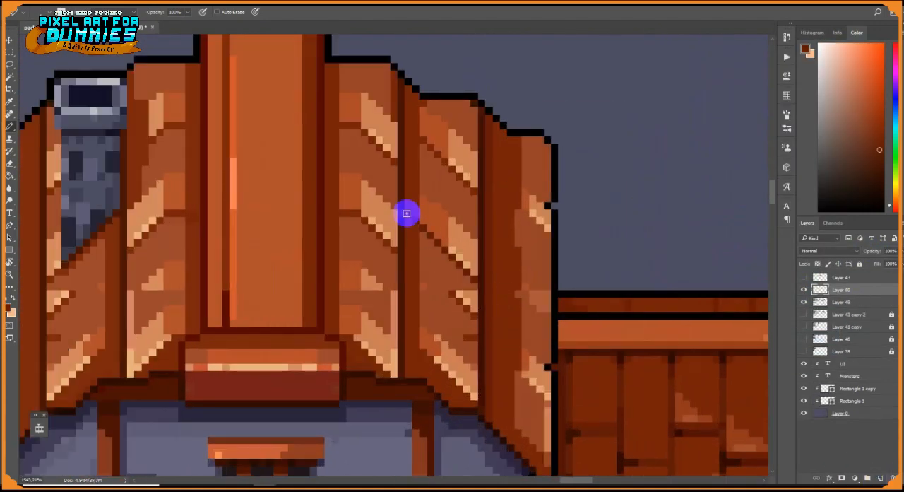
left_click(9, 44)
left_click_drag(446, 243, 449, 188)
key("ctrl+z")
left_click(848, 288)
left_click_drag(452, 253, 452, 340)
key("ctrl+d")
key("b")
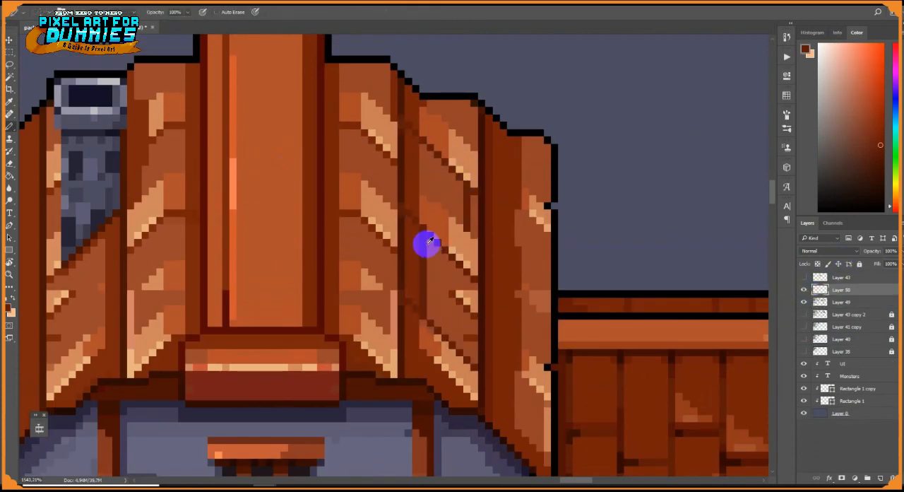
Duplicate the plank seam layer and place the seams on the matching roof columns of the middle and small houses
scroll(461, 274, "down", 5)
left_click(821, 290, "ctrl")
left_click(10, 40)
left_click_drag(458, 260, 225, 283)
scroll(225, 283, "up", 5)
key("Down")
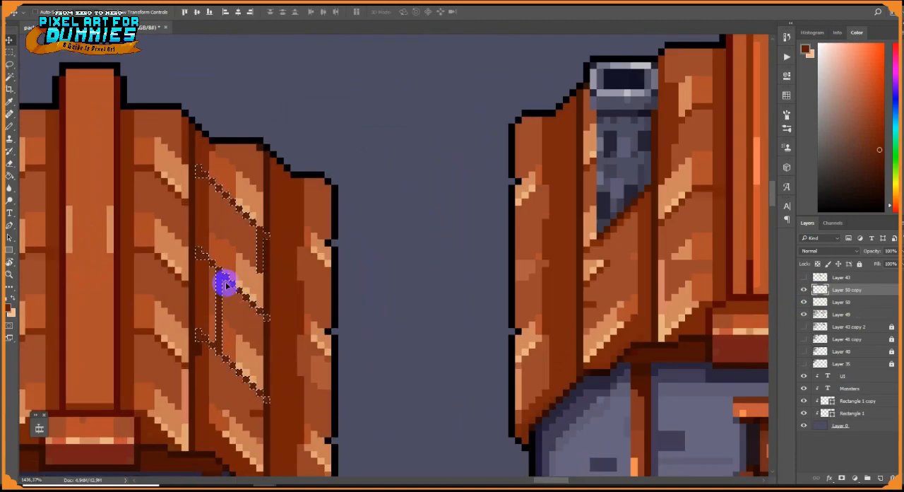
scroll(226, 285, "down", 5)
mouse_move(373, 291)
left_mouse_down()
mouse_move(272, 358)
mouse_move(121, 312)
left_mouse_up()
scroll(121, 313, "up", 5)
key("ctrl+d")
Clean up the copied seams on the small house's roof and redraw the vertical joints between its planks
scroll(126, 314, "down", 3)
left_click(10, 163)
scroll(141, 320, "up", 3)
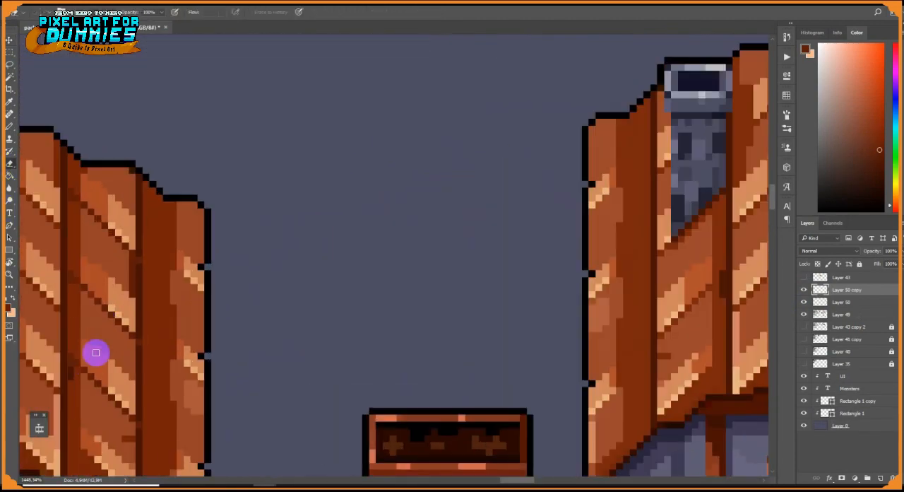
key("b")
scroll(137, 352, "down", 5)
scroll(126, 329, "up", 5)
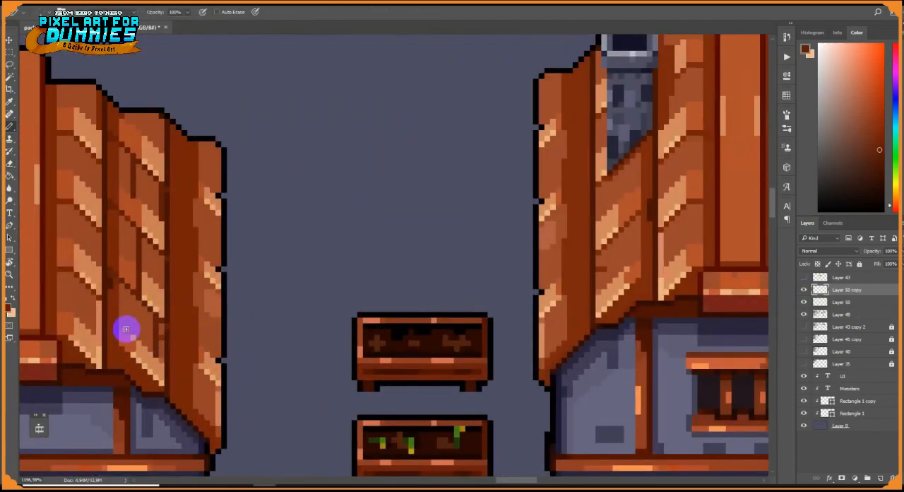
left_click(161, 337)
scroll(240, 289, "down", 5)
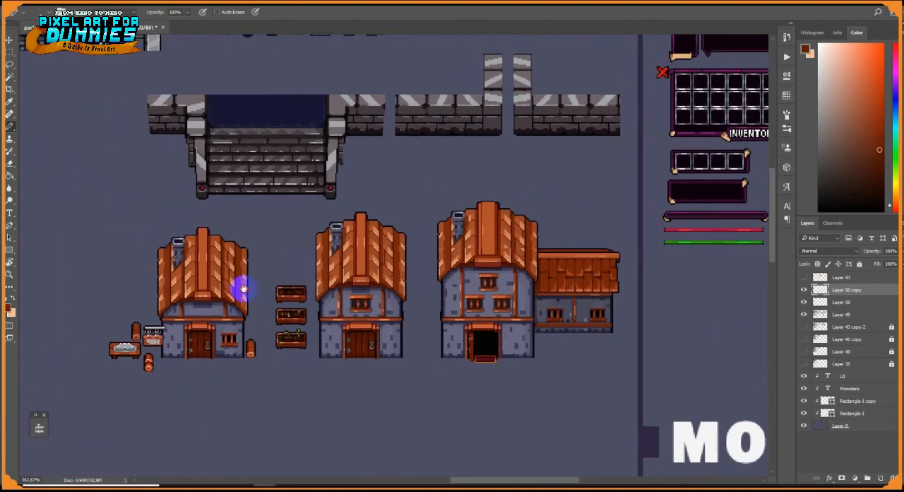
Draw dark diagonal seams and vertical joints on the small house's roof column directly right of the ridge beam
scroll(238, 260, "up", 6)
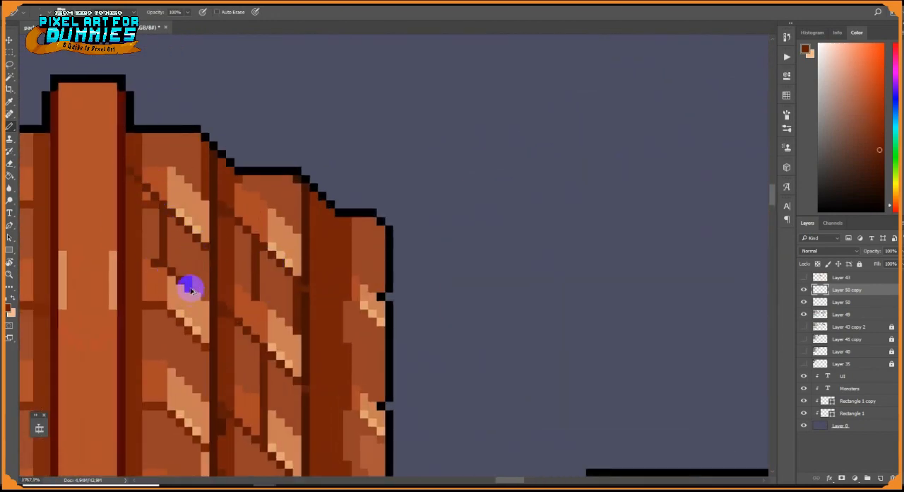
left_click_drag(153, 254, 132, 232)
key("alt+e")
key("Escape")
left_click_drag(188, 381, 185, 337)
mouse_move(165, 306)
left_mouse_down()
mouse_move(159, 237)
mouse_move(125, 205)
left_mouse_up()
scroll(166, 226, "down", 4)
scroll(169, 283, "up", 6)
left_click_drag(175, 285, 175, 378)
left_click_drag(162, 263, 125, 227)
left_click_drag(132, 261, 150, 264)
left_click_drag(177, 382, 190, 289)
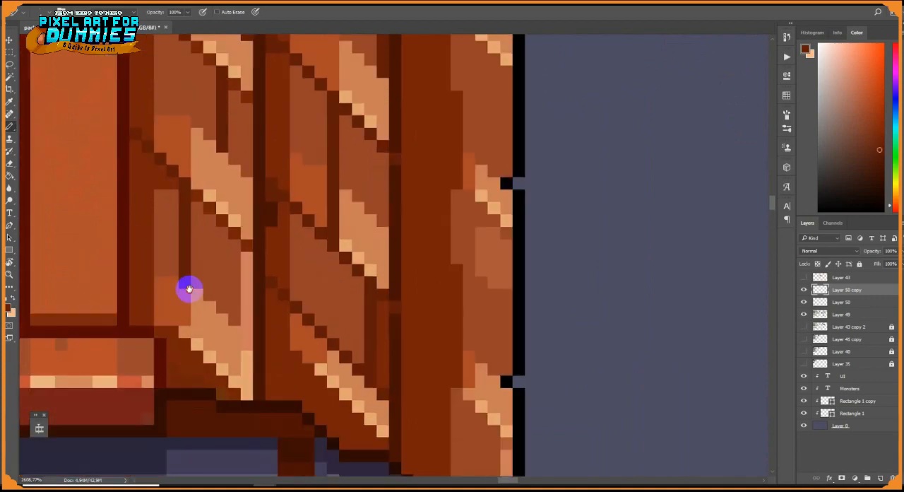
scroll(187, 312, "down", 10)
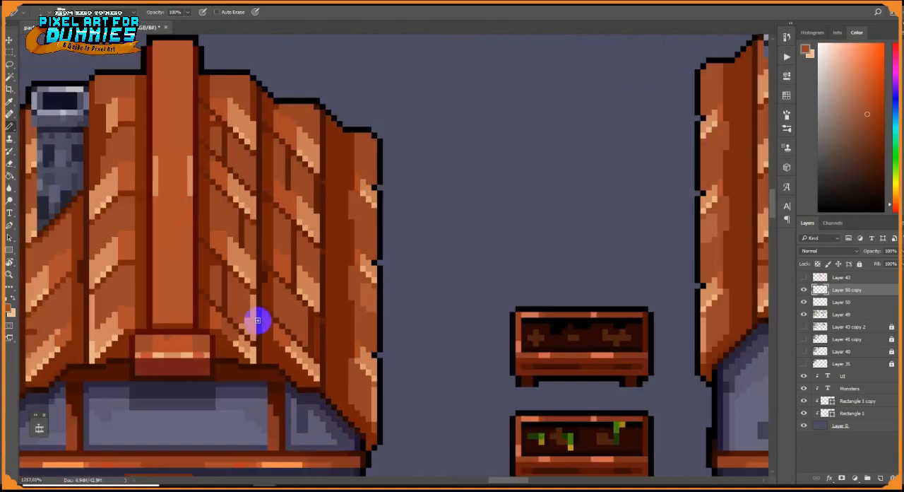
Draw diagonal seams and vertical joints on the plank column below the small house's chimney, retouching the orange tones
scroll(236, 273, "up", 9)
left_click(514, 227, "alt")
left_click_drag(225, 222, 230, 277)
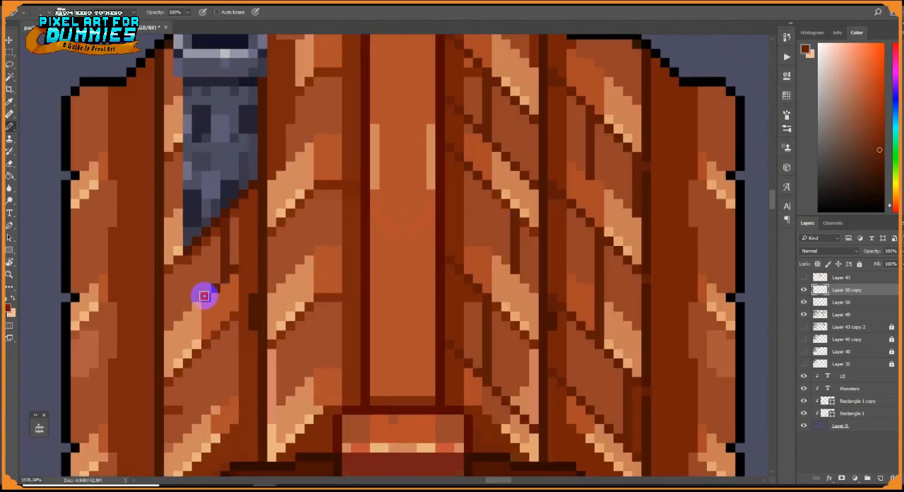
left_click_drag(254, 248, 266, 198)
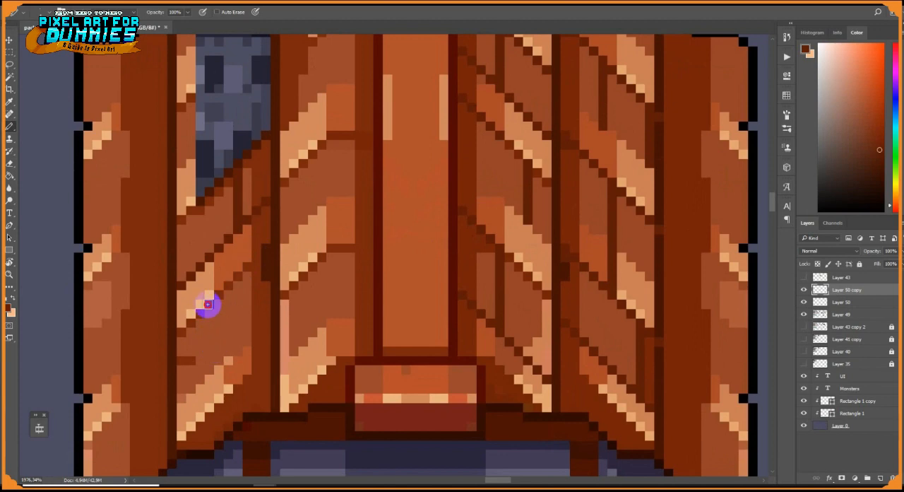
left_click(248, 344, "alt")
Add diagonal seams, a vertical joint and light edge pixels to the plank column between the chimney and the ridge beam
scroll(250, 328, "down", 2)
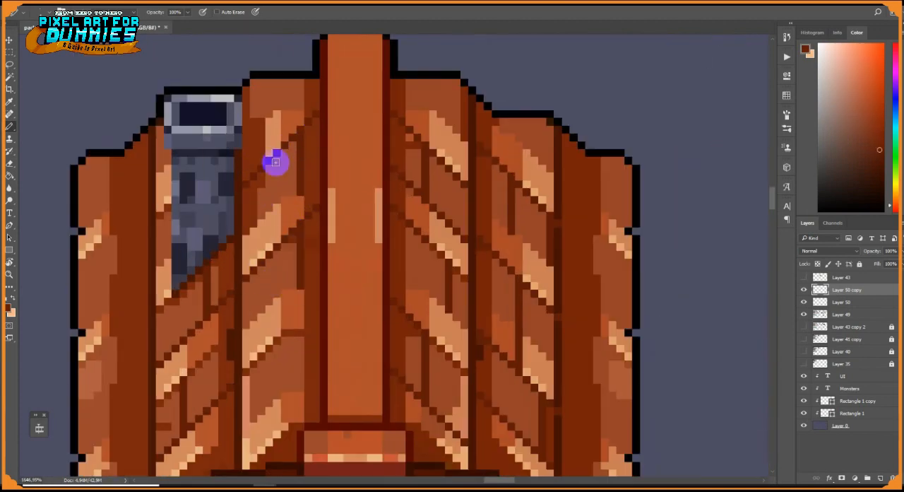
scroll(296, 294, "down", 2)
scroll(286, 302, "up", 3)
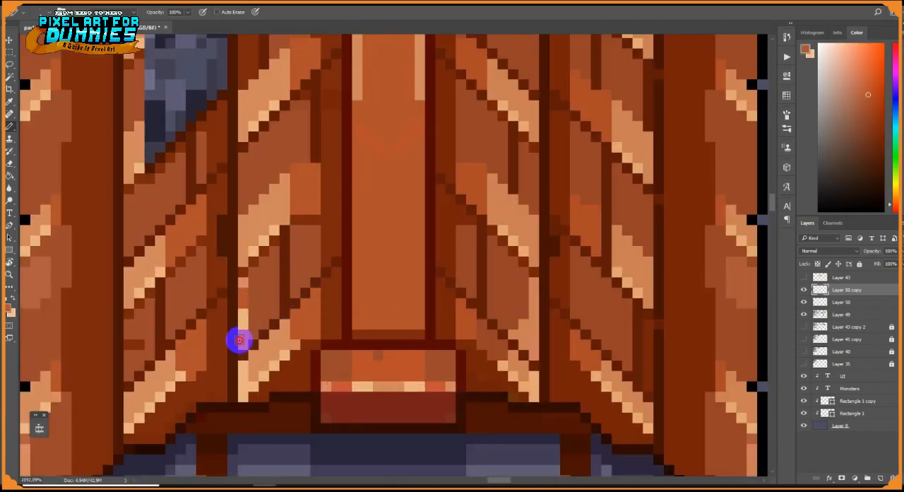
scroll(273, 226, "down", 4)
scroll(251, 140, "up", 4)
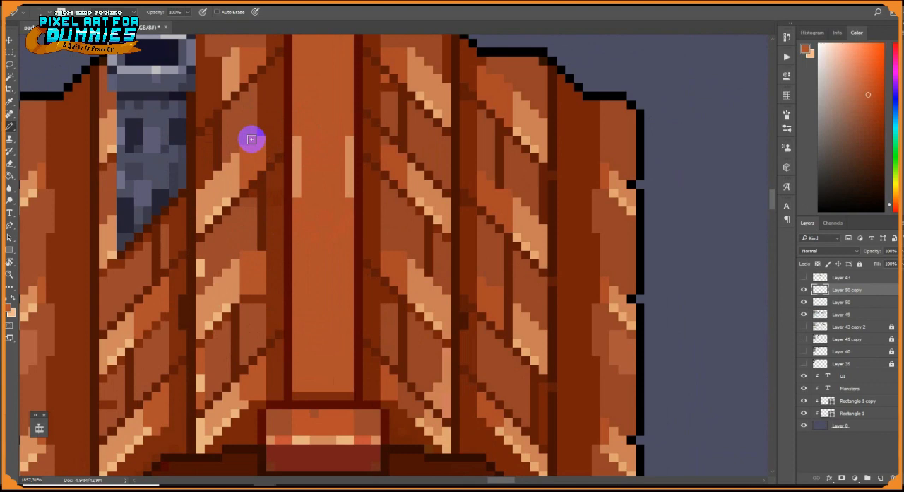
Draw diagonal seams and vertical joints on the outermost plank columns on the chimney side of the small house's roof
left_click(263, 233, "alt")
left_click_drag(191, 320, 305, 231)
left_click_drag(156, 219, 156, 302)
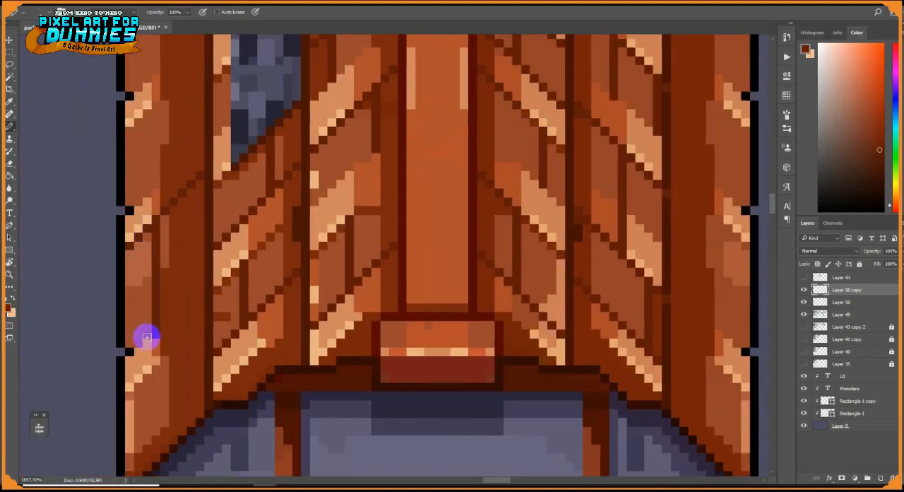
scroll(190, 290, "down", 2)
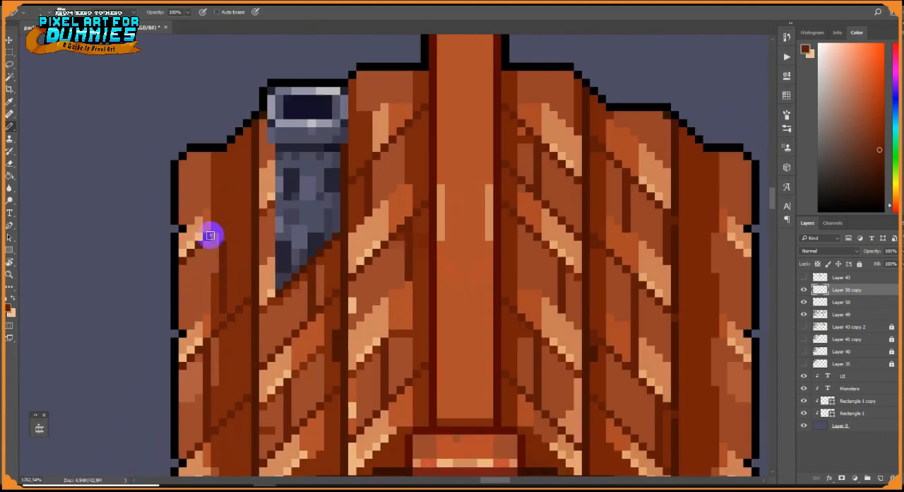
left_click(224, 250, "alt")
scroll(351, 337, "down", 5)
scroll(417, 329, "up", 5)
left_click(261, 237, "alt")
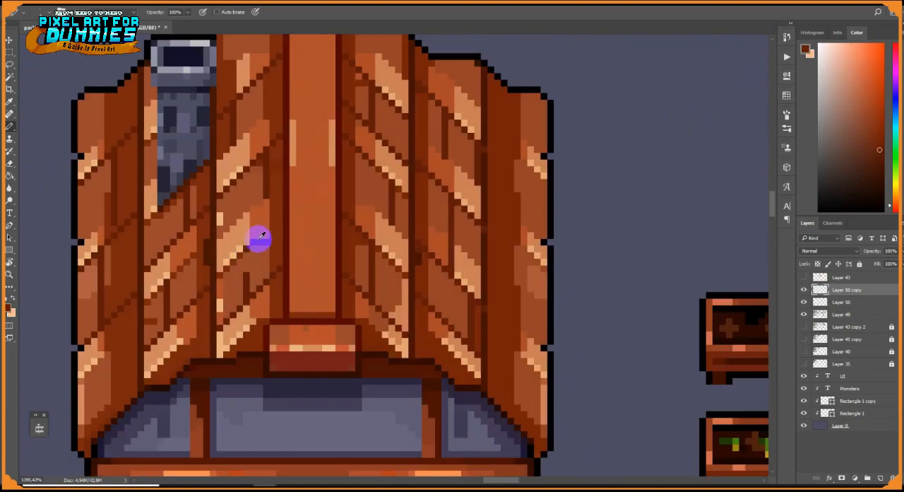
Touch up the brown and orange plank tones on both sides of the small house's ridge beam
left_click(240, 301, "alt")
scroll(264, 262, "down", 3)
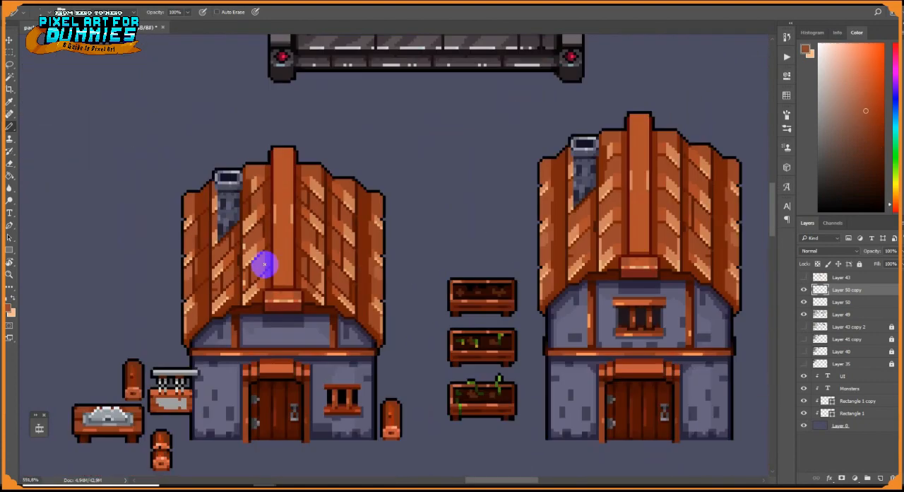
scroll(233, 285, "up", 5)
left_click(341, 242, "alt")
left_click_drag(339, 346, 339, 264)
left_click(324, 356, "alt")
scroll(358, 289, "down", 3)
scroll(358, 290, "down", 2)
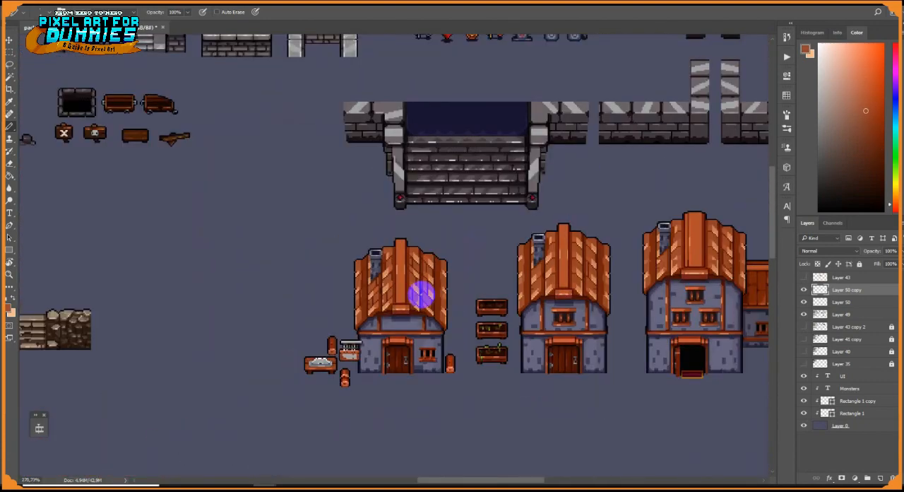
scroll(419, 294, "up", 5)
left_click(355, 278, "alt")
scroll(339, 297, "up", 2)
scroll(358, 288, "down", 4)
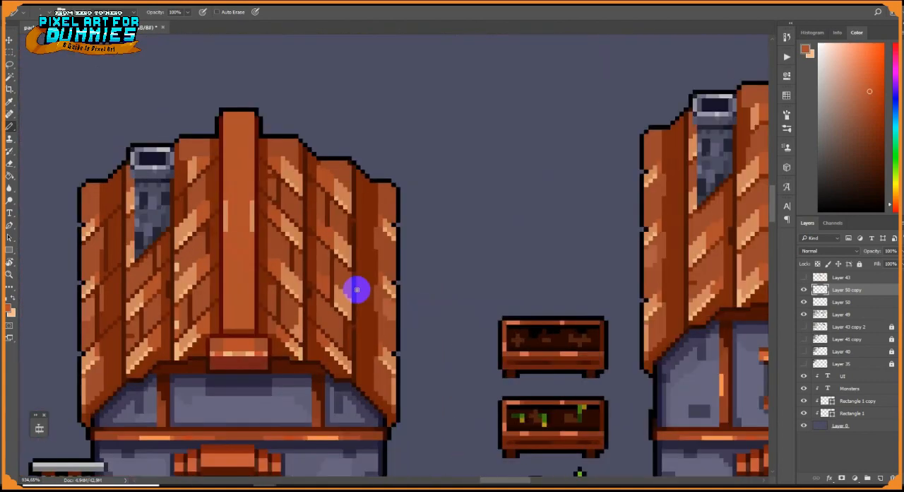
Draw dark diagonal seams and an upper vertical joint on the small house's outermost plank column opposite the chimney
scroll(395, 376, "up", 4)
left_click(396, 375, "alt")
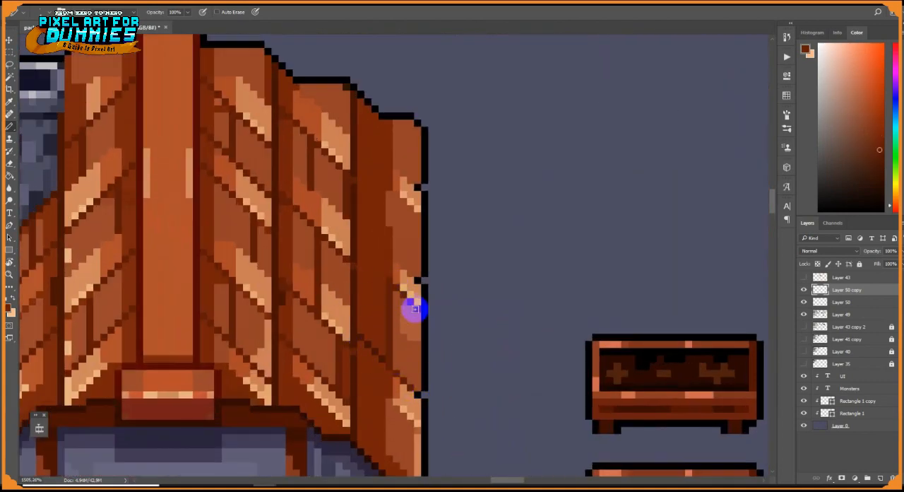
scroll(395, 219, "down", 1)
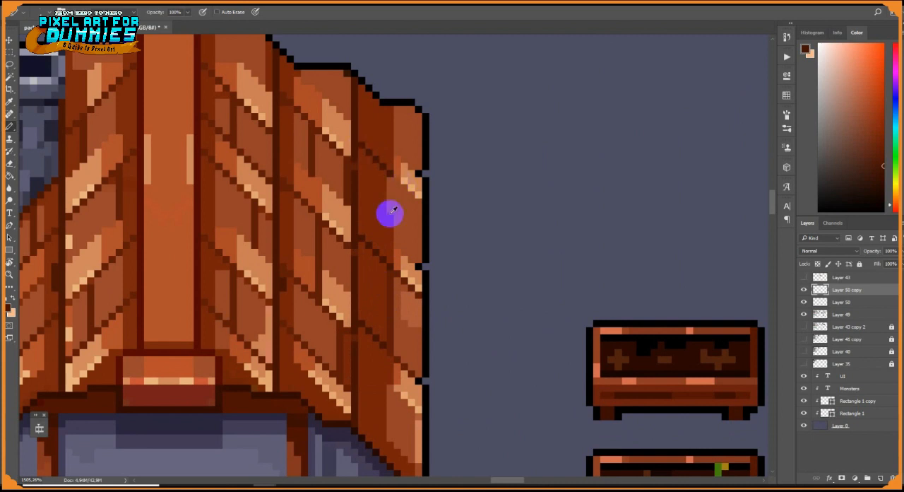
left_click(390, 252, "alt")
left_click_drag(397, 181, 404, 188)
left_click_drag(386, 217, 390, 259)
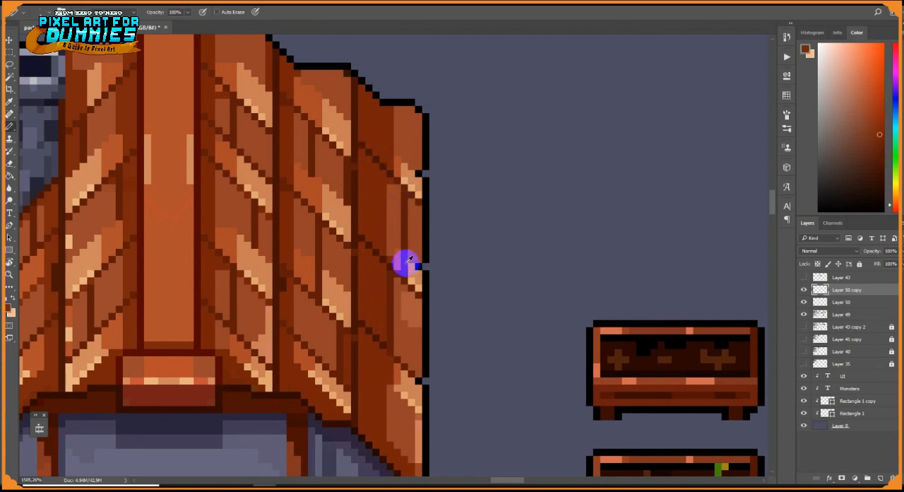
Add the lower seams and vertical joint to the small house's outermost column opposite the chimney and retouch its brown tones
left_click_drag(390, 360, 378, 274)
left_click(343, 293, "alt")
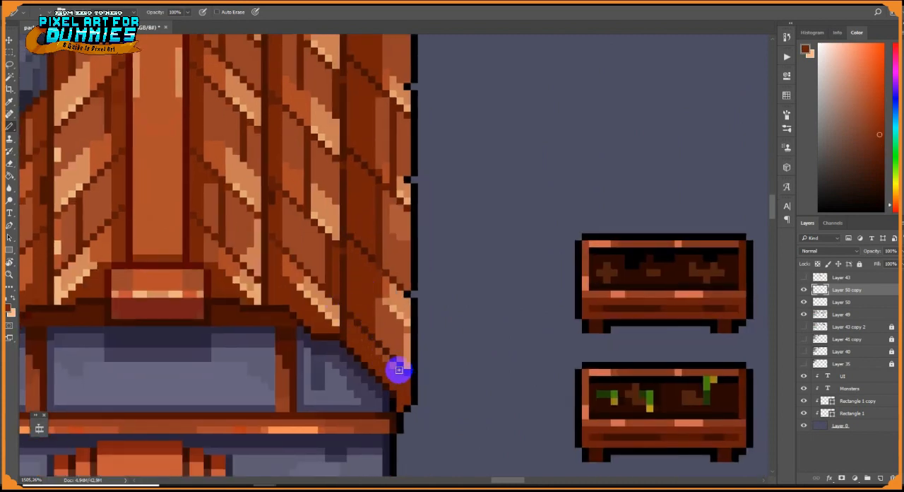
left_click_drag(398, 370, 393, 287)
left_click(404, 331, "alt")
left_click(384, 298, "alt")
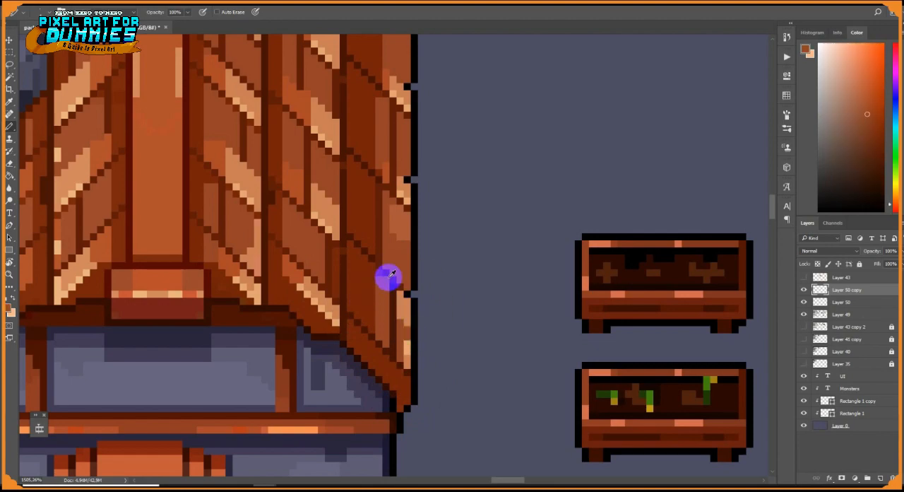
left_click(388, 277, "alt")
scroll(390, 286, "down", 5)
Draw diagonal seams and vertical joints on the upper planks between the middle house's chimney and ridge beam, retouching their tones
scroll(429, 275, "up", 6)
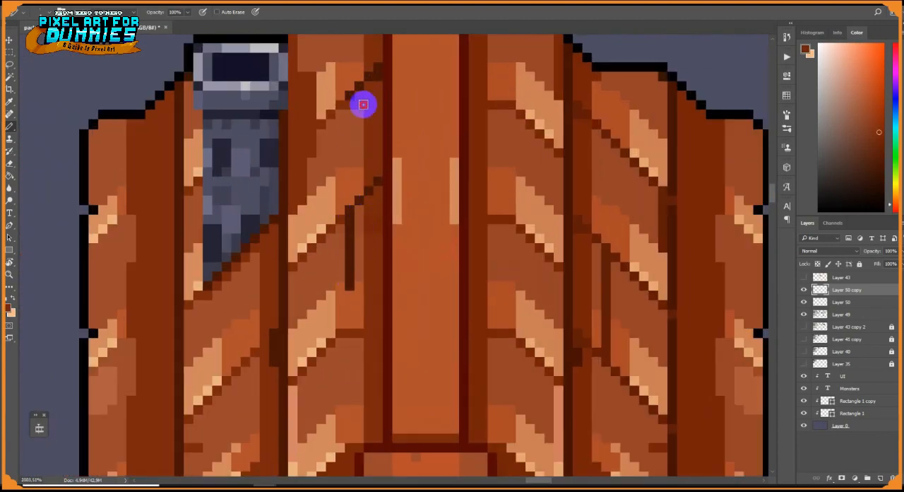
left_click(324, 128, "alt")
mouse_move(321, 128)
left_mouse_down()
mouse_move(322, 229)
mouse_move(296, 250)
mouse_move(312, 200)
left_mouse_up()
left_click(317, 186, "alt")
left_click(349, 209, "alt")
left_click_drag(302, 260, 331, 229)
left_click(331, 182, "alt")
left_click_drag(330, 191, 340, 172)
left_click(334, 107, "alt")
Draw seams and a vertical joint on the lower planks between the middle house's chimney and ridge beam, with light peach highlights
left_click_drag(350, 286, 348, 317)
mouse_move(347, 318)
left_mouse_down()
mouse_move(358, 217)
mouse_move(304, 278)
left_mouse_up()
left_click(354, 210, "alt")
left_click(381, 266, "alt")
left_click_drag(313, 230, 323, 366)
left_click_drag(314, 340, 314, 368)
left_click(338, 337, "alt")
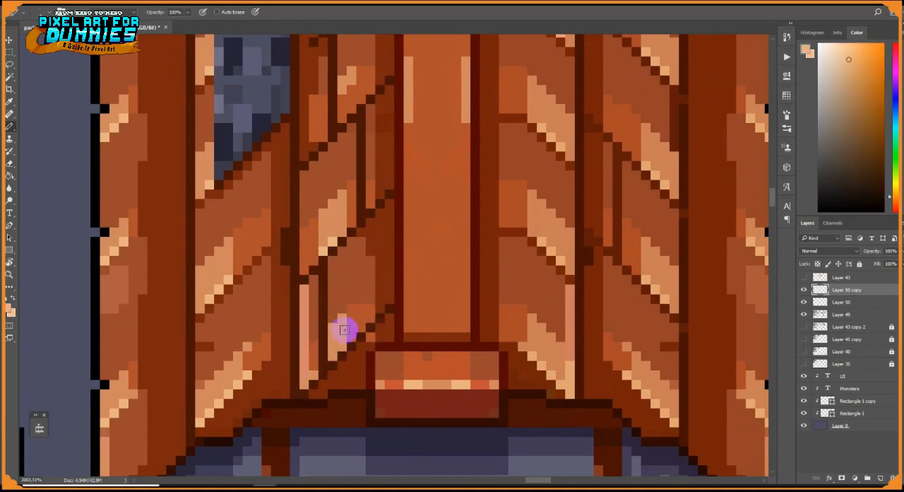
left_click_drag(343, 327, 341, 277)
scroll(372, 297, "down", 10)
scroll(416, 344, "up", 9)
Draw dark diagonal seams and staggered vertical joints on the middle house's roof column directly right of the ridge beam
left_click(408, 309, "alt")
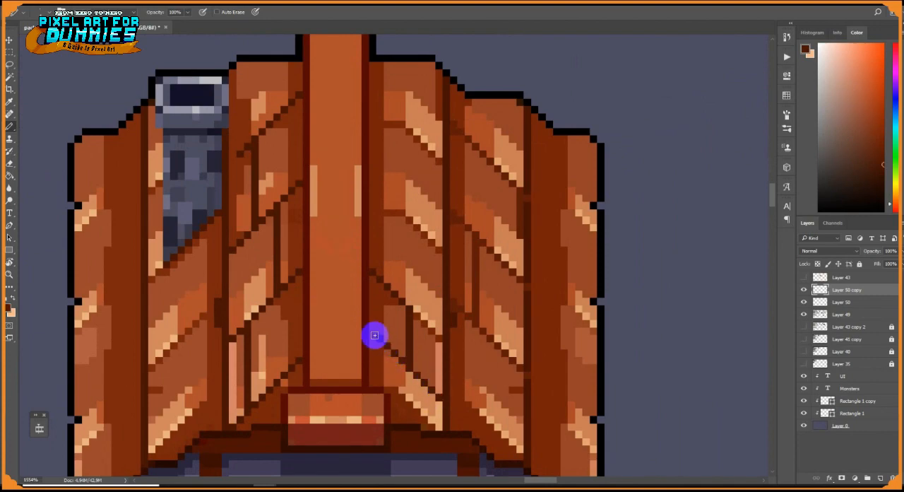
left_click_drag(387, 286, 401, 211)
scroll(408, 219, "up", 2)
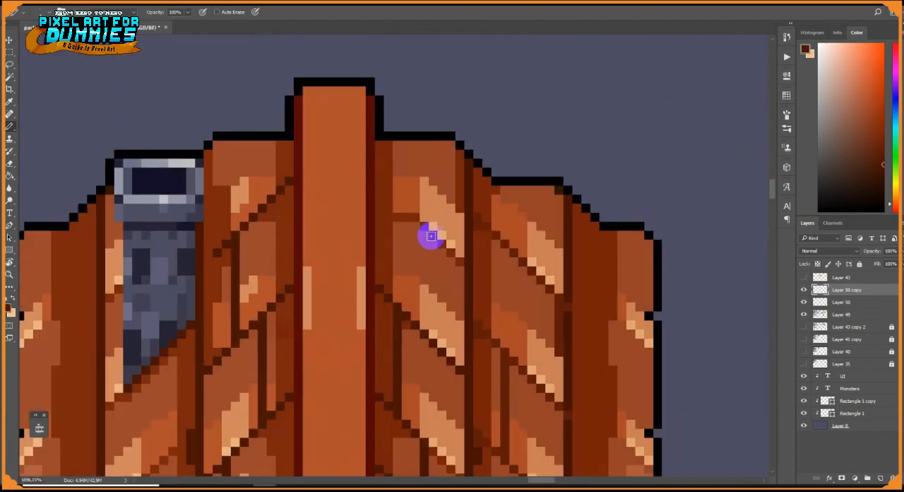
scroll(415, 174, "down", 10)
scroll(454, 292, "up", 9)
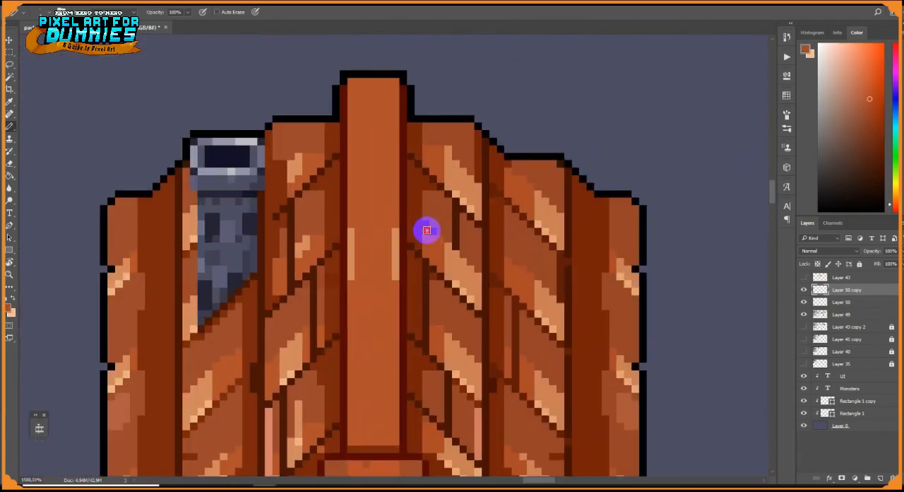
Draw diagonal seams and vertical joints on the middle house's two outer plank columns opposite the chimney
scroll(446, 233, "down", 6)
scroll(486, 297, "up", 5)
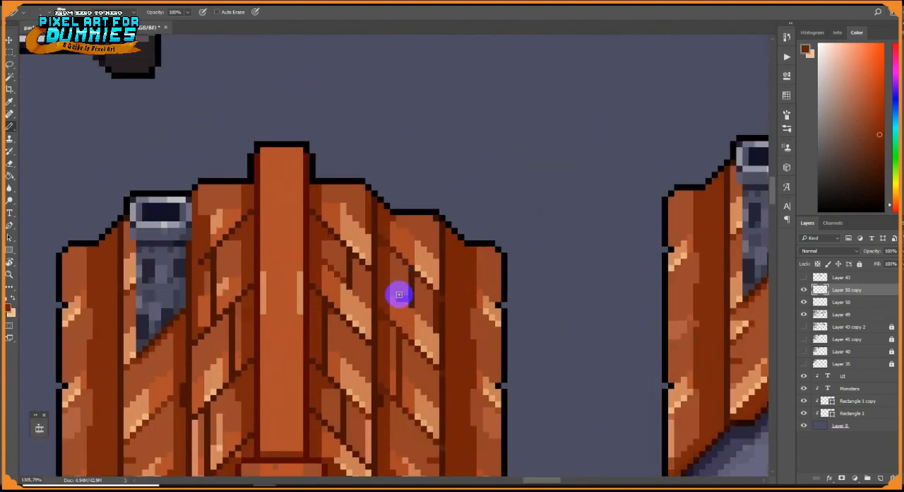
scroll(437, 326, "down", 3)
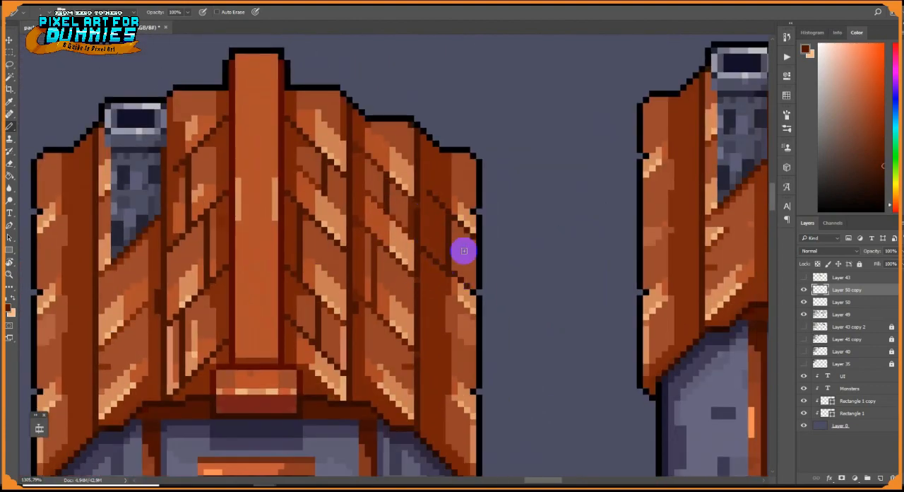
Select the middle house's roof seams opposite the chimney and copy them onto the matching side of the tall house's roof
key("m")
scroll(516, 311, "down", 4)
scroll(537, 328, "up", 2)
left_click_drag(506, 263, 508, 285)
key("v")
left_click_drag(508, 262, 511, 371)
scroll(524, 379, "down", 7)
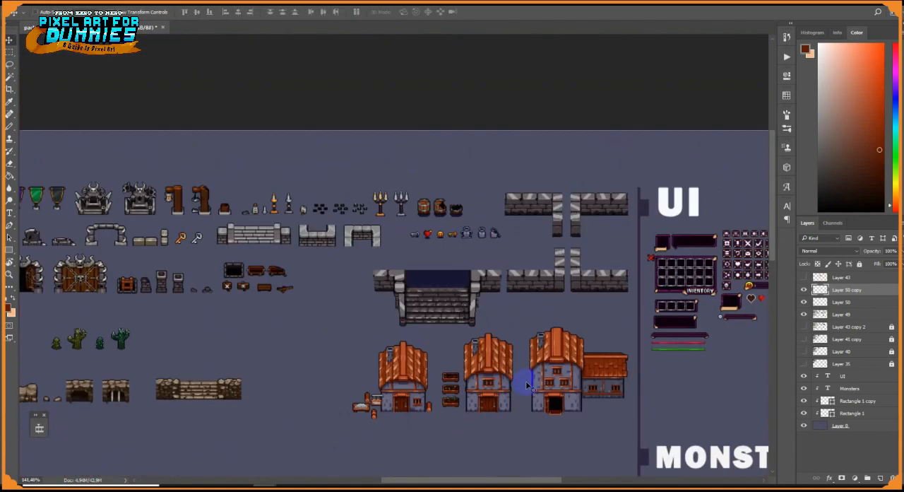
scroll(540, 373, "up", 4)
left_click(819, 289, "ctrl")
scroll(445, 327, "down", 2)
key("m")
scroll(257, 241, "down", 2)
key("v")
scroll(460, 266, "up", 5)
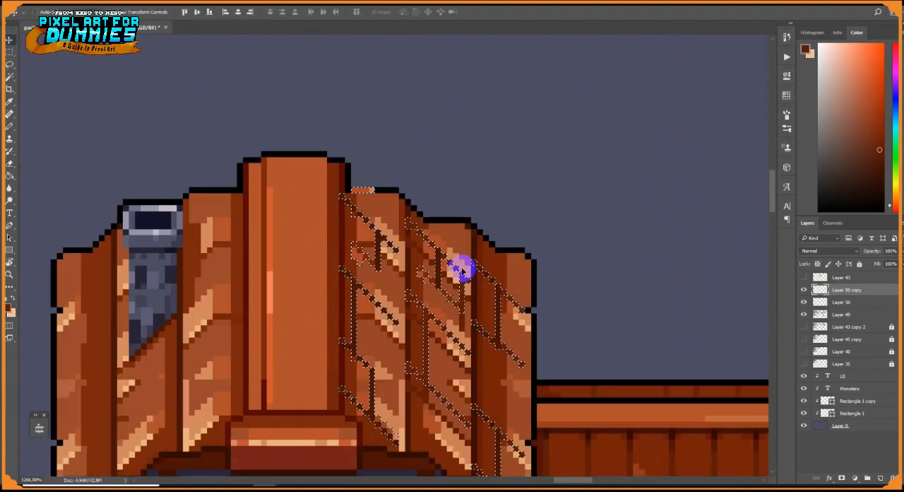
Clean up the copied seams on the tall house's roof with a resized eraser and return to the Pencil tool
scroll(444, 301, "down", 1)
key("ctrl+d")
left_click(9, 164)
scroll(393, 299, "up", 2)
right_click(459, 330)
left_click(351, 363)
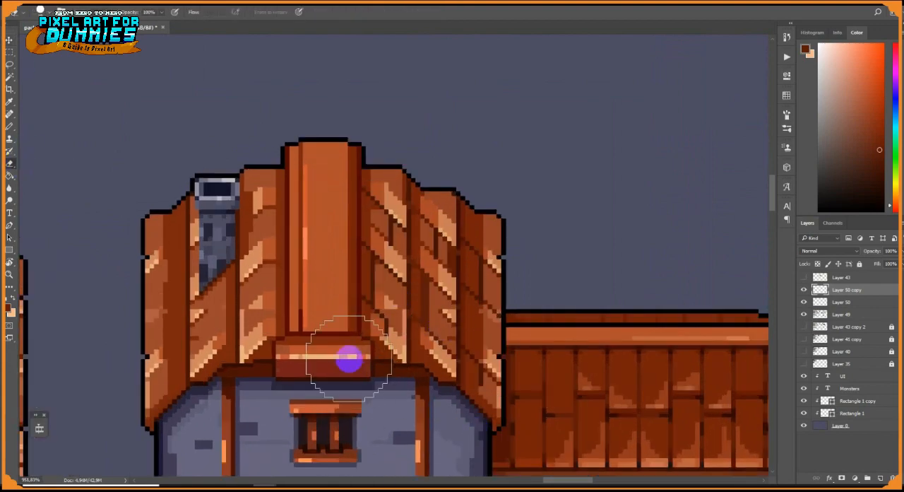
scroll(421, 381, "down", 5)
right_click(448, 346)
left_click(305, 272)
scroll(447, 299, "up", 4)
left_click_drag(447, 299, 463, 215)
key("e")
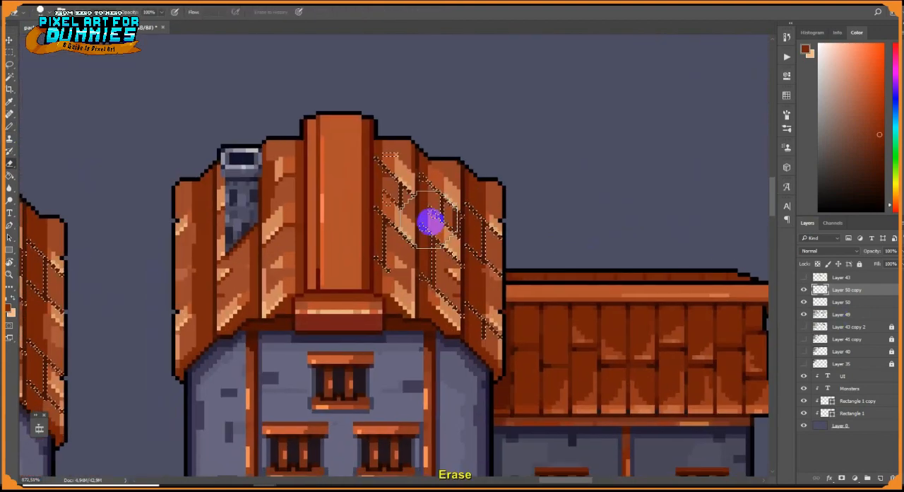
right_click(430, 222)
left_click(411, 231)
key("b")
left_click(488, 262, "alt")
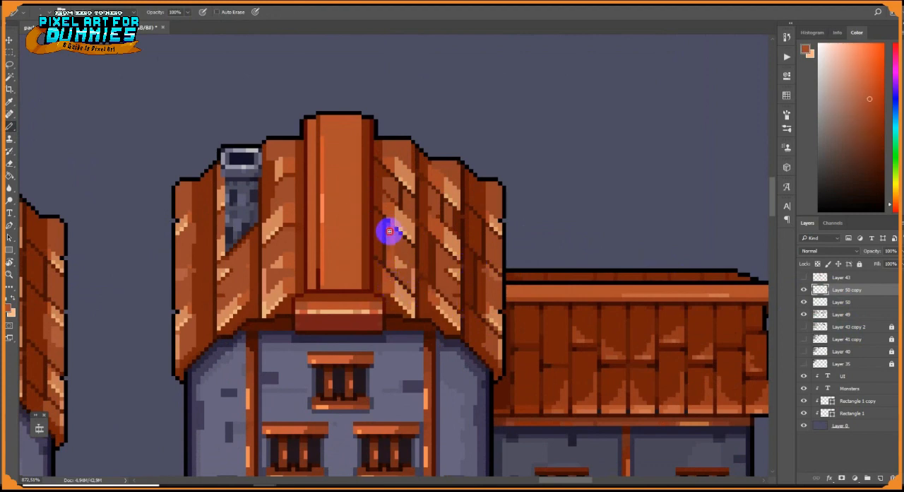
Retouch the seams and orange plank tones in the tall house's roof column directly right of the ridge beam
scroll(398, 238, "up", 3)
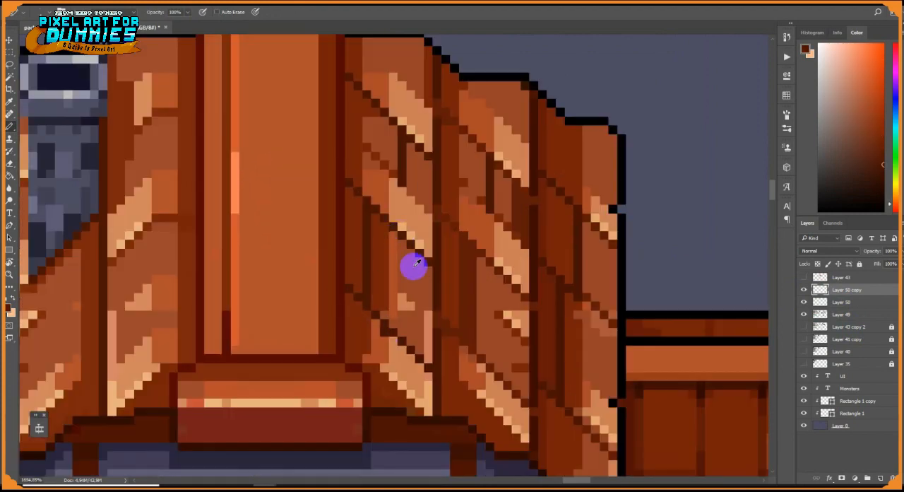
left_click(365, 367, "alt")
left_click(340, 367)
left_click(373, 360, "alt")
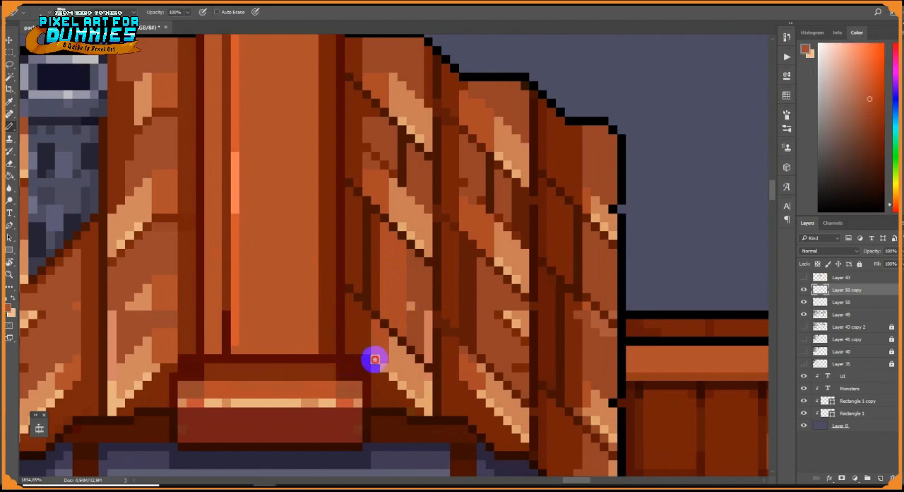
left_click(419, 374, "alt")
left_click_drag(427, 333, 428, 288)
scroll(380, 283, "up", 2)
left_click(379, 281, "alt")
left_click(368, 236, "alt")
left_click(358, 227)
scroll(360, 221, "down", 6)
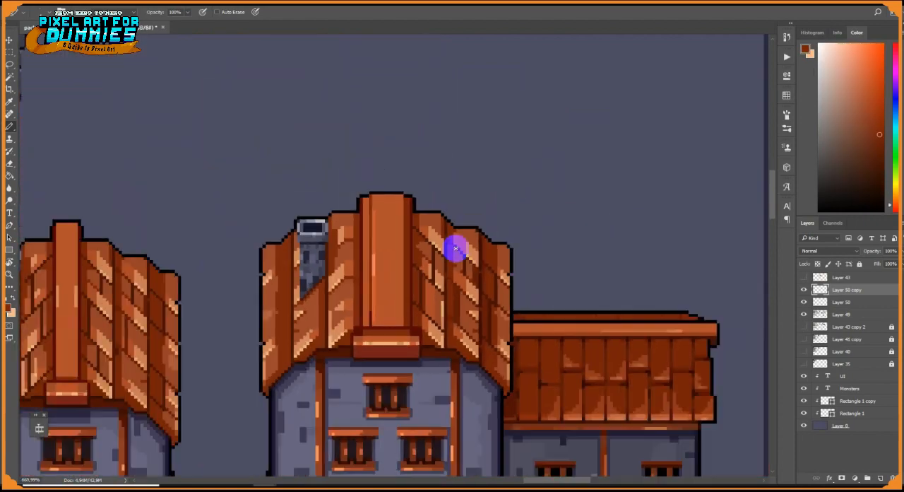
Repaint the highlight and brown tones on the lower plank of the tall house's second column right of the ridge beam
scroll(274, 226, "up", 4)
left_click(265, 225, "alt")
left_click(262, 226)
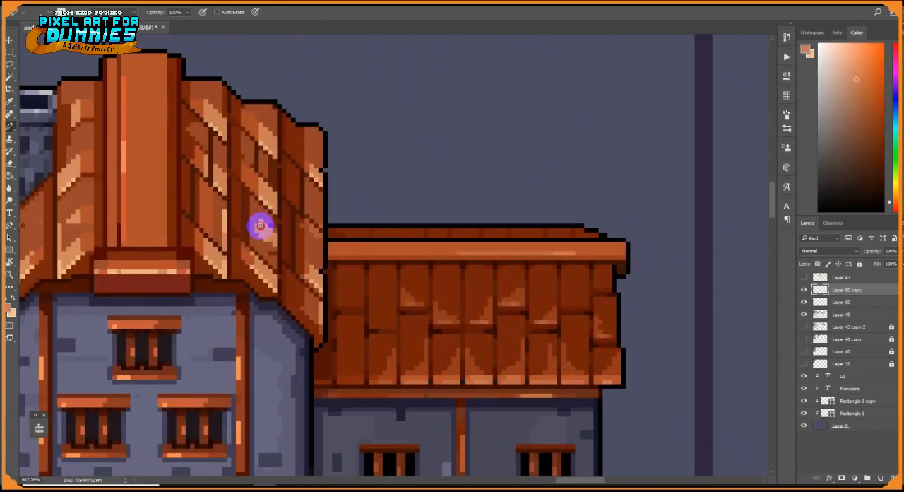
left_click_drag(260, 232, 268, 244)
left_click(278, 230, "alt")
left_click(272, 211, "alt")
left_click(253, 229)
left_click(247, 180, "alt")
left_click(255, 224)
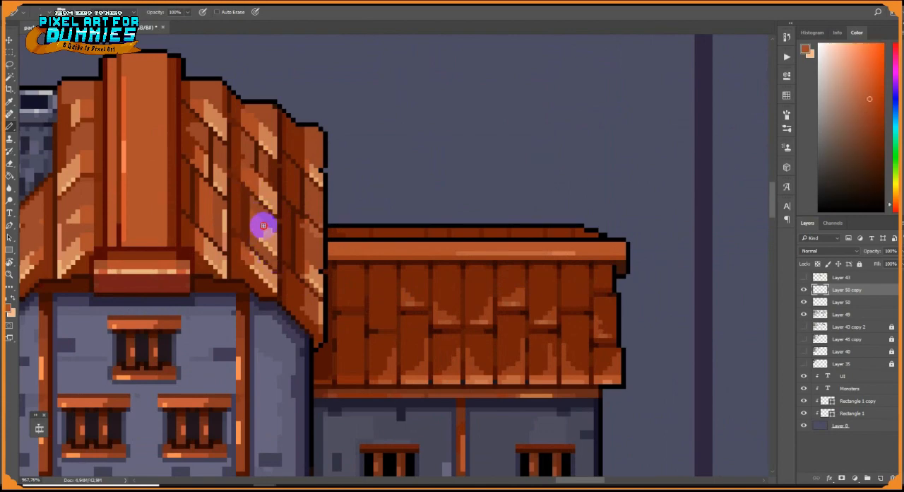
left_click(263, 230, "alt")
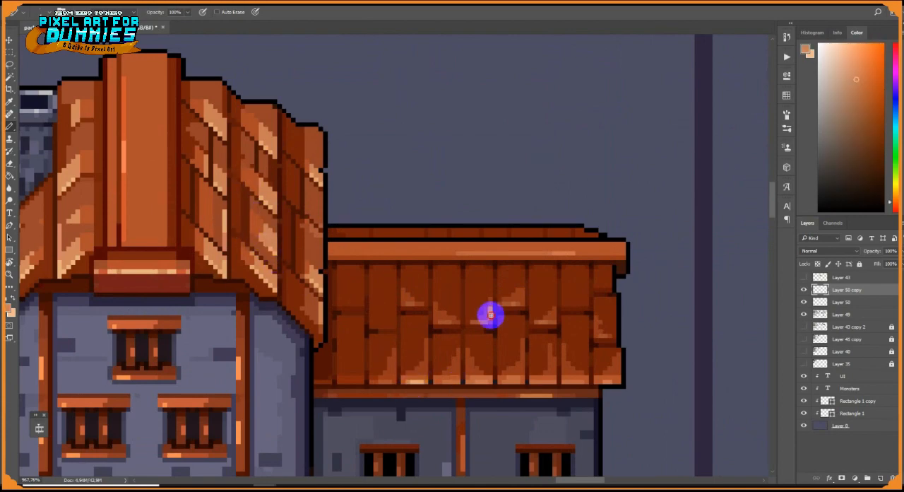
Add light peach highlight pixels to the plank edges on the tall house's side wing roof
left_click(567, 368)
left_click(551, 382, "alt")
scroll(540, 364, "down", 5)
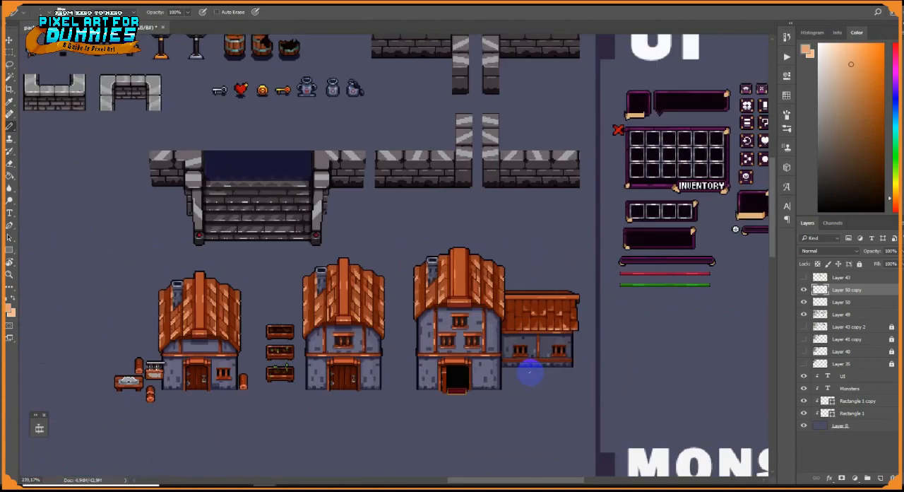
Merge Layer 50 copy, Layer 50 and Layer 49, and paint brown vertical strips along the tall house's roof columns on a new layer
right_click(819, 297)
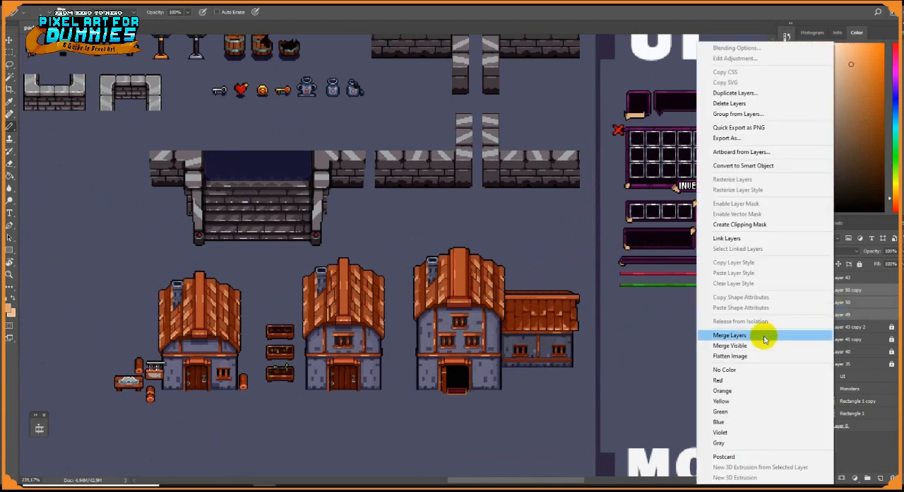
left_click(763, 336)
scroll(426, 311, "up", 5)
mouse_move(507, 338)
left_mouse_down()
mouse_move(514, 176)
mouse_move(518, 319)
left_mouse_up()
left_click_drag(572, 337, 573, 169)
left_click_drag(620, 200, 624, 367)
left_click_drag(664, 226, 664, 387)
Adjust the pencil size and draw dark diagonal seams on the tall house's outermost plank column on the chimney side
right_click(420, 346)
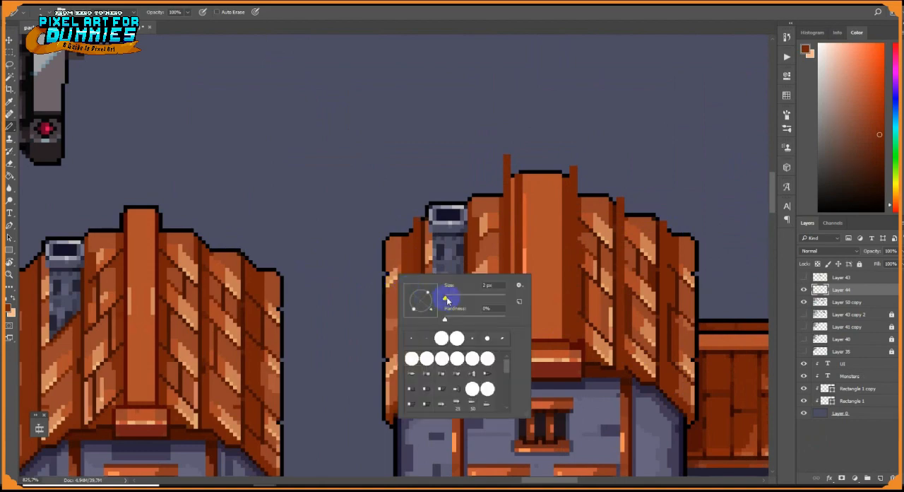
key("Escape")
scroll(401, 267, "up", 3)
scroll(436, 230, "down", 3)
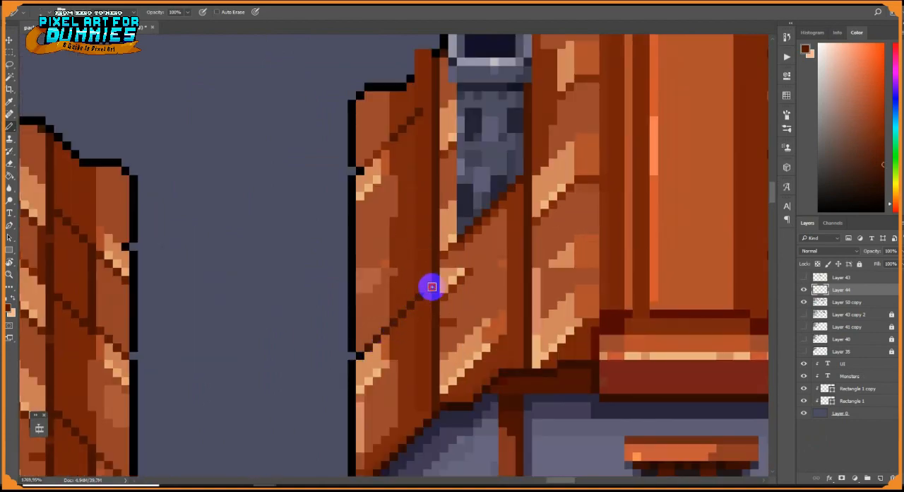
Clip the strip layer to the merged house layer and add another clipped layer beneath it
scroll(437, 250, "down", 5)
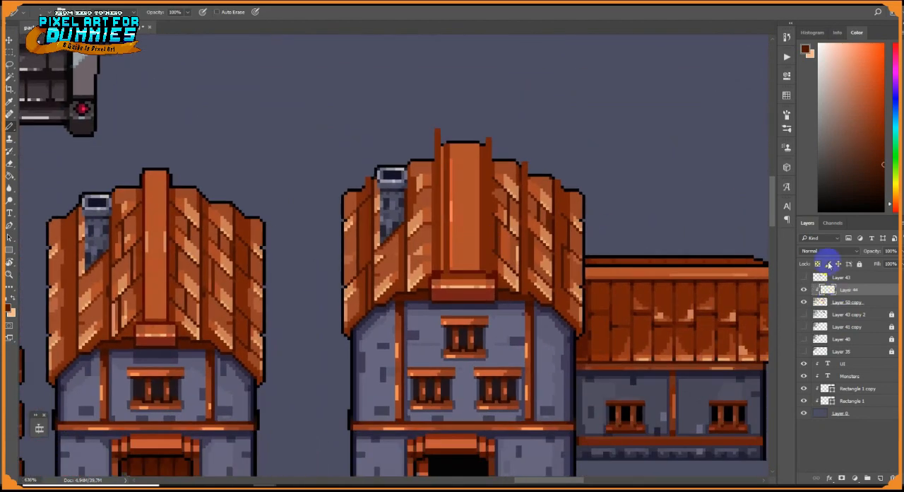
left_click(829, 251)
left_click_drag(893, 262, 874, 263)
left_click(828, 289, "ctrl")
left_click(838, 303)
key("ctrl+alt+shift+n")
Draw a long vertical joint and extend the diagonal seams on the tall house's outermost chimney-side plank column
scroll(419, 240, "up", 6)
left_click_drag(420, 240, 460, 192)
left_click_drag(407, 134, 413, 323)
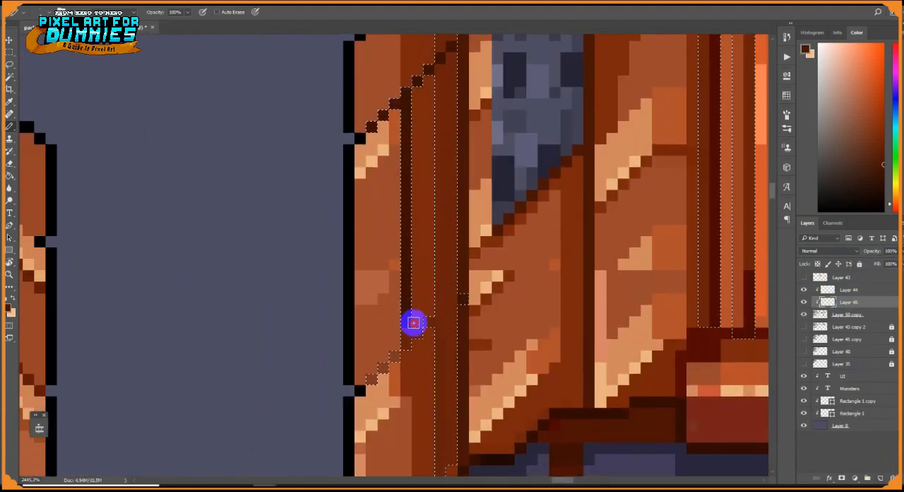
scroll(431, 283, "down", 5)
scroll(499, 245, "up", 4)
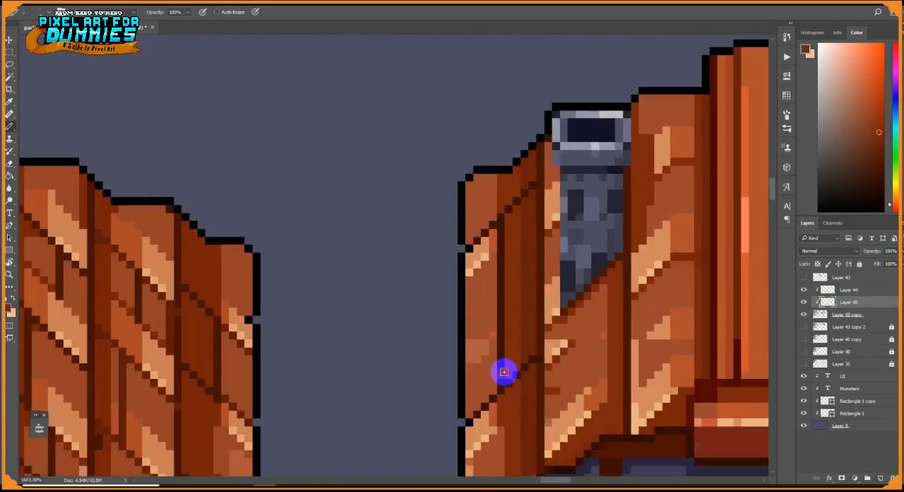
Undo the stray strokes and redraw the seams and vertical joint on the tall house's chimney-side planks
key("ctrl+z")
left_click_drag(219, 378, 267, 212)
left_click_drag(286, 342, 287, 286)
key("ctrl+z")
left_click(252, 283, "alt")
left_click_drag(250, 229, 251, 310)
Draw dark diagonal seams and vertical joints on the upper part of the middle house's outermost chimney-side plank column
scroll(252, 285, "down", 5)
scroll(209, 309, "up", 4)
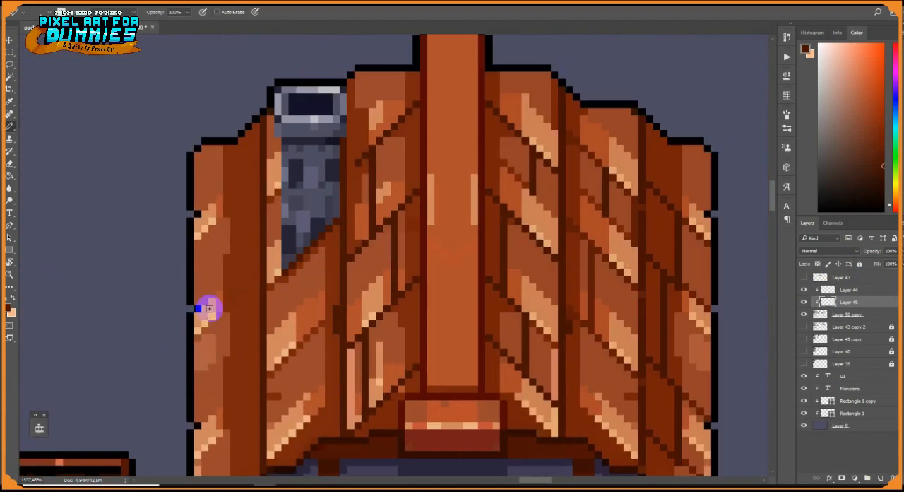
scroll(210, 309, "up", 1)
scroll(252, 194, "down", 3)
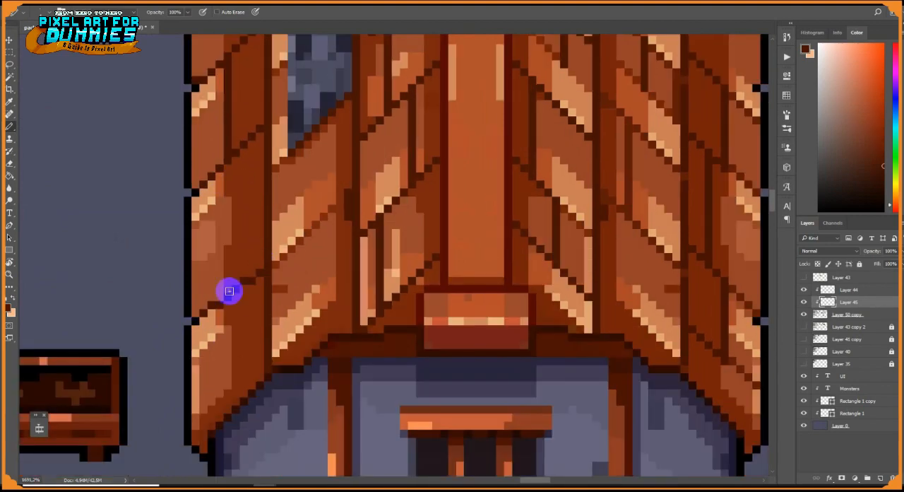
scroll(242, 315, "down", 10)
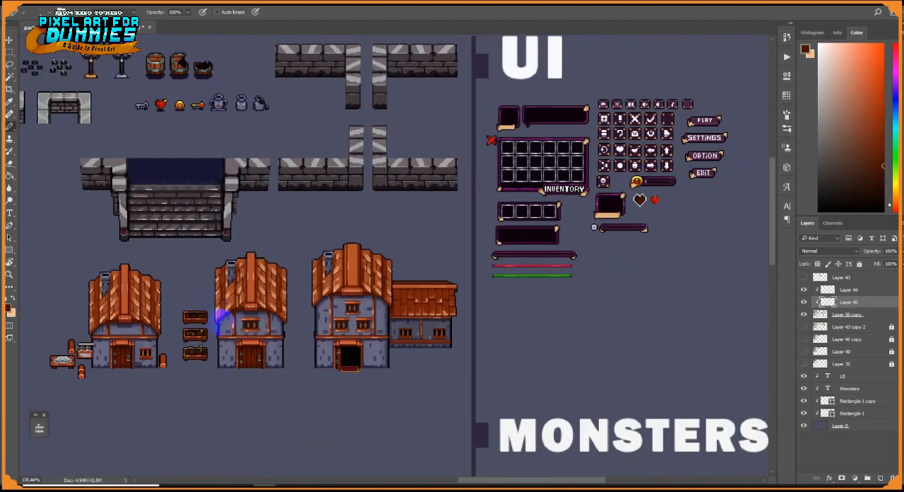
Continue the dark seams and vertical joints down to the eave of the middle house's outermost chimney-side plank column
scroll(212, 332, "up", 10)
left_click_drag(209, 337, 256, 289)
scroll(208, 330, "down", 1)
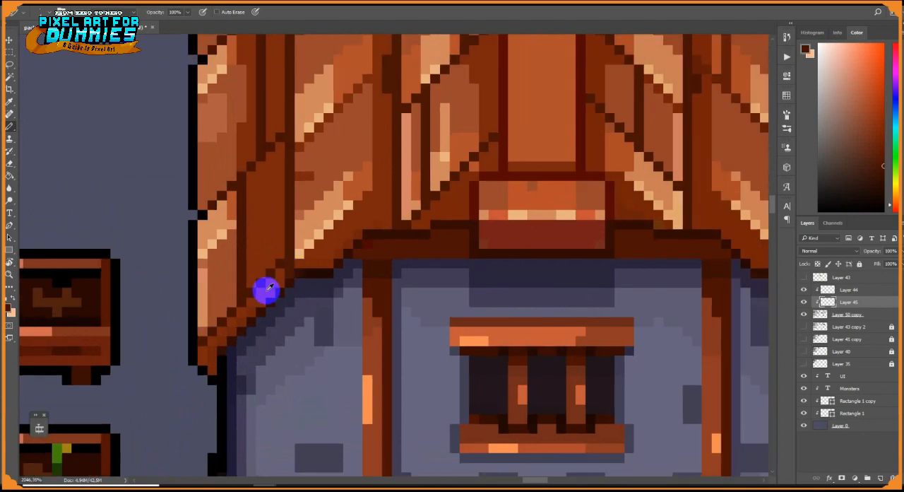
scroll(239, 318, "down", 8)
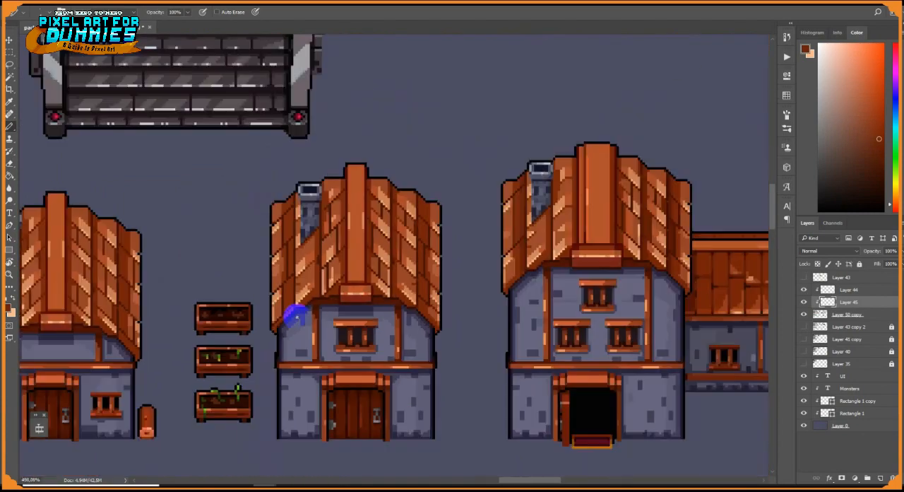
Draw dark diagonal seams and vertical joints on the small house's outermost chimney-side plank column
scroll(192, 312, "up", 9)
key("ctrl+]")
key("ctrl+[")
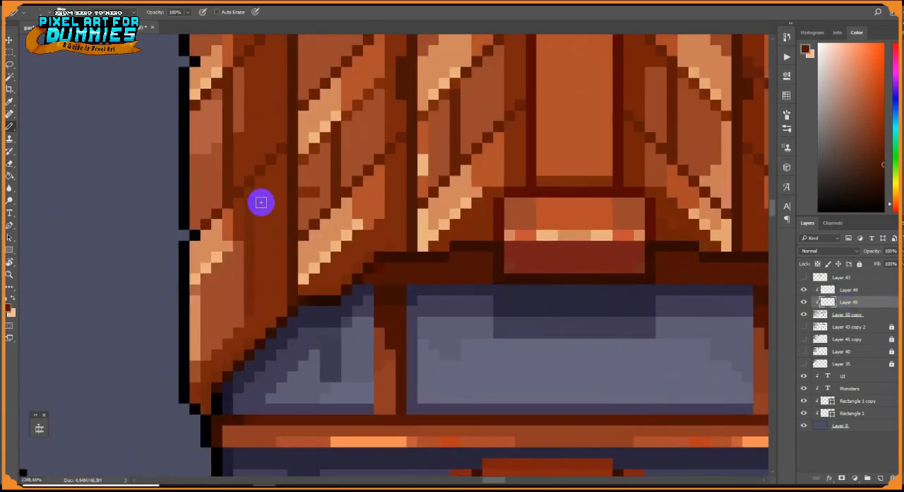
scroll(357, 134, "down", 7)
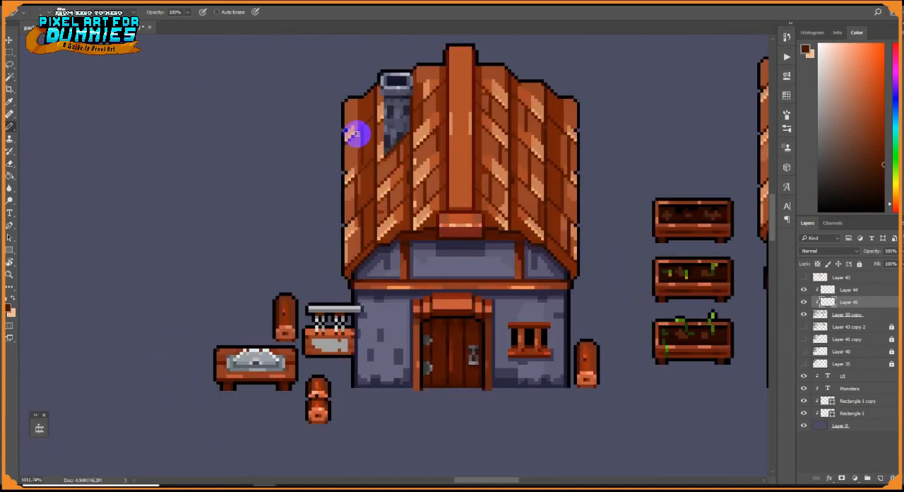
scroll(325, 207, "up", 6)
scroll(381, 317, "down", 5)
Add a dark vertical joint to the lowest plank of the tall house's outermost chimney-side column, just above the eave
scroll(404, 151, "up", 5)
scroll(404, 152, "down", 3)
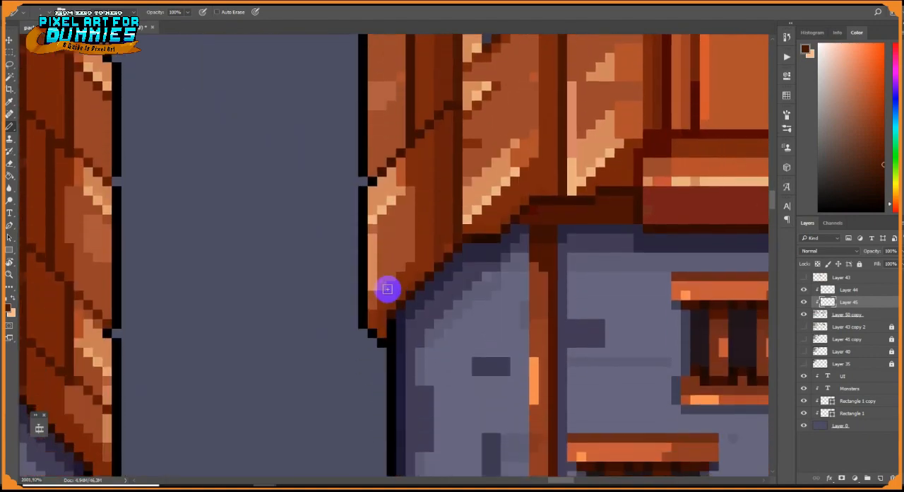
left_click(403, 202)
scroll(389, 276, "down", 5)
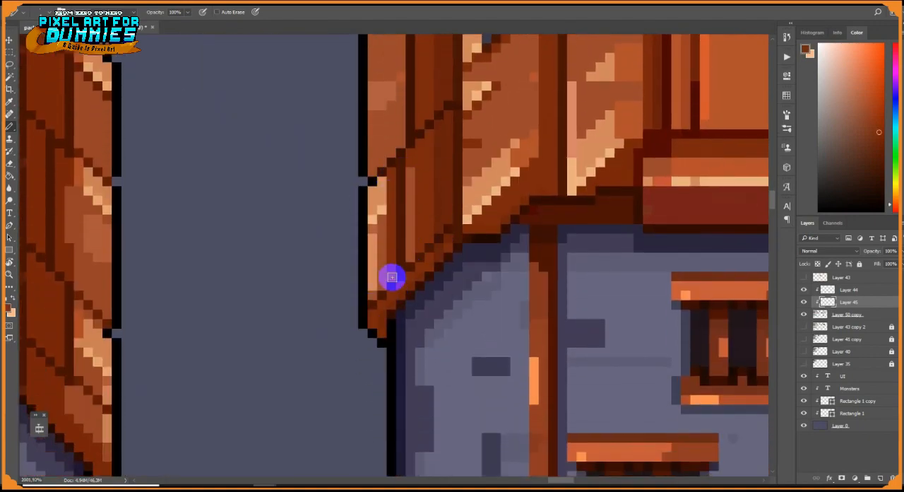
scroll(398, 138, "up", 6)
scroll(398, 139, "down", 5)
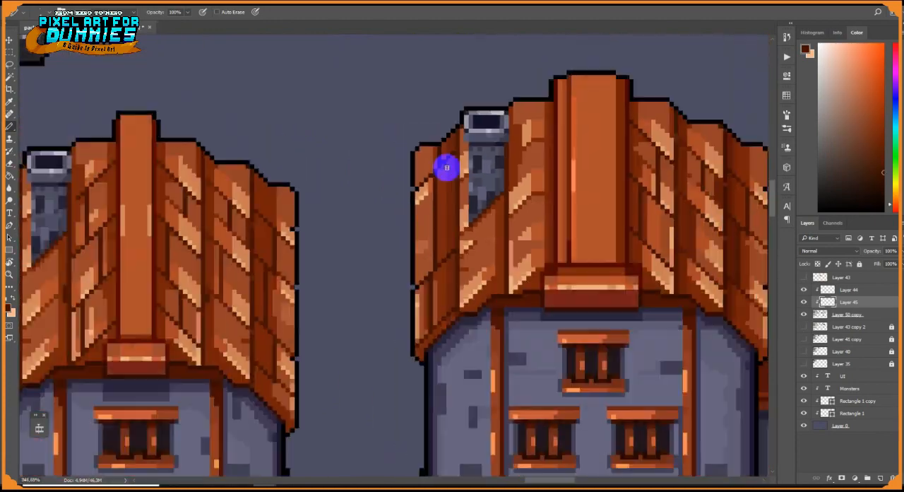
Draw vertical joints on the tall house's outermost plank column opposite the chimney, and merge the two clipped layers into the house layer
scroll(445, 168, "up", 5)
scroll(431, 232, "down", 5)
scroll(554, 216, "up", 5)
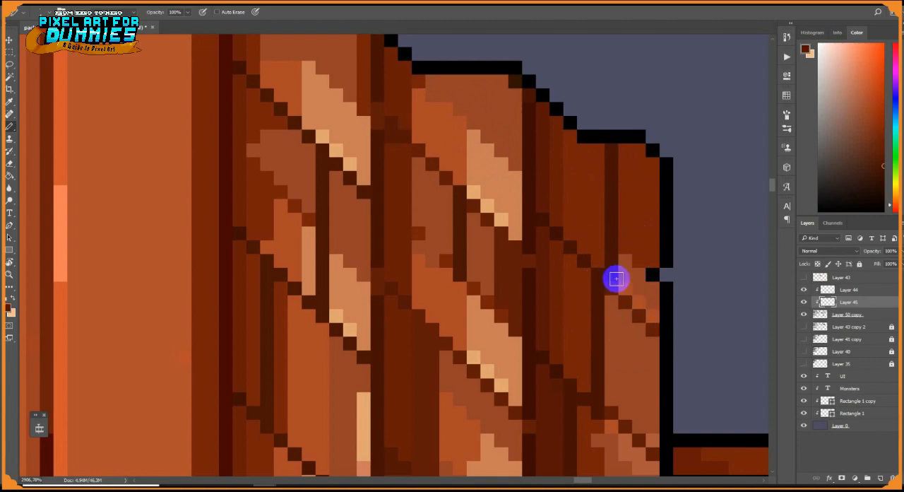
scroll(626, 318, "down", 5)
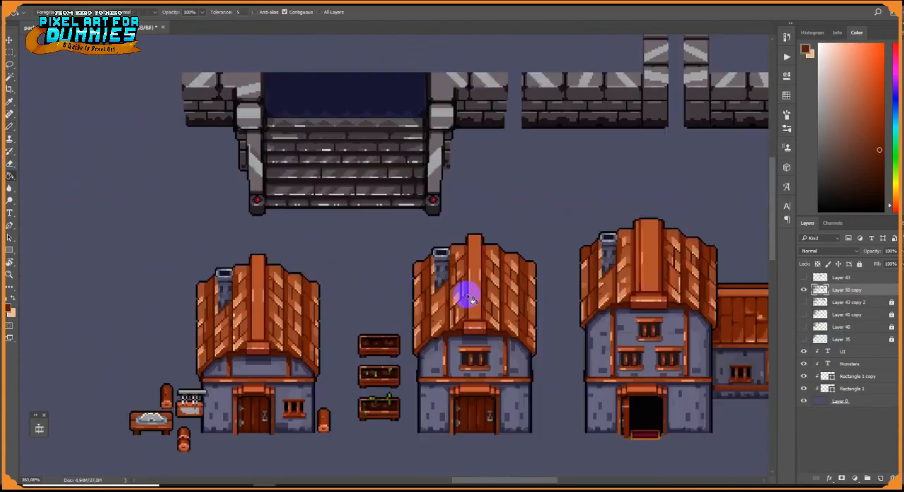
Fill the bright highlight patches on the middle house's outermost plank column opposite the chimney with darker orange-brown tones using the Paint Bucket
scroll(556, 250, "up", 5)
left_click_drag(563, 275, 555, 135)
scroll(555, 136, "up", 1)
left_click(540, 309)
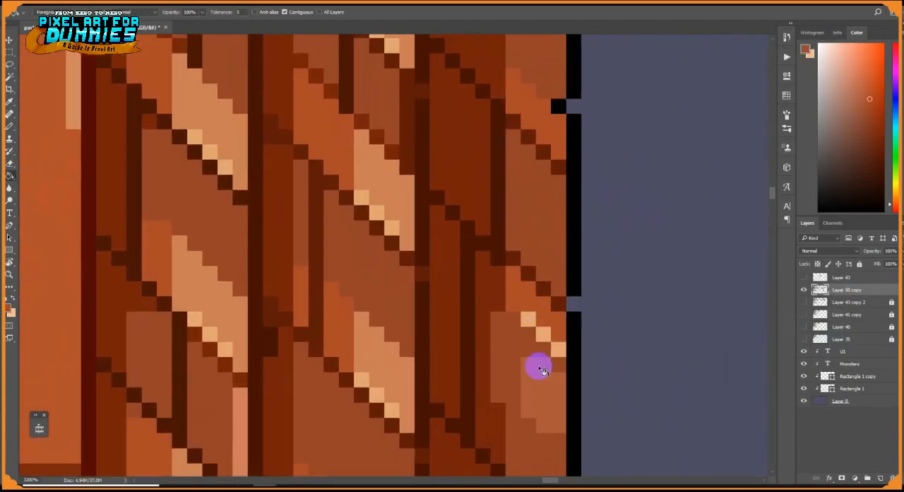
left_click(543, 334)
left_click_drag(543, 334, 532, 146)
left_click(527, 375)
left_click(534, 382, "alt")
left_click(529, 389)
left_click_drag(529, 389, 514, 240)
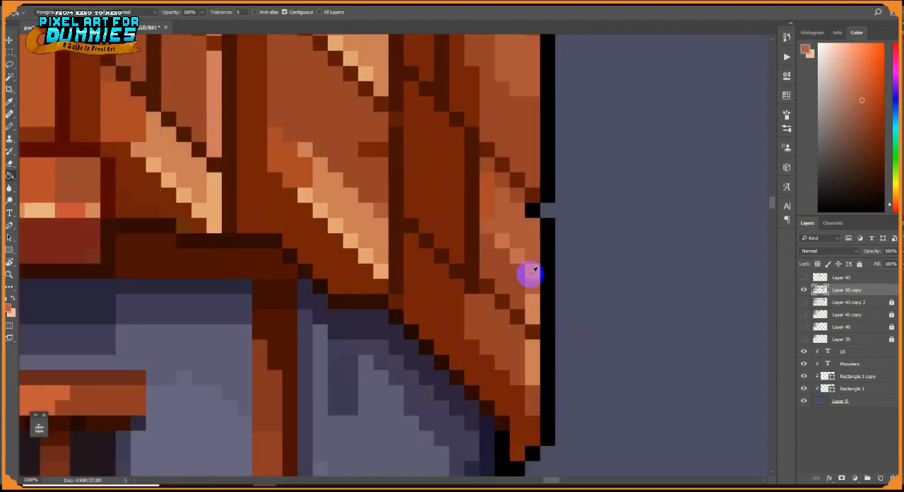
Tone down the highlights on the middle house's second plank column opposite the chimney, repainting the patches and their bright edge pixels in darker orange
scroll(351, 200, "down", 5)
left_click_drag(384, 207, 406, 333)
scroll(406, 335, "up", 1)
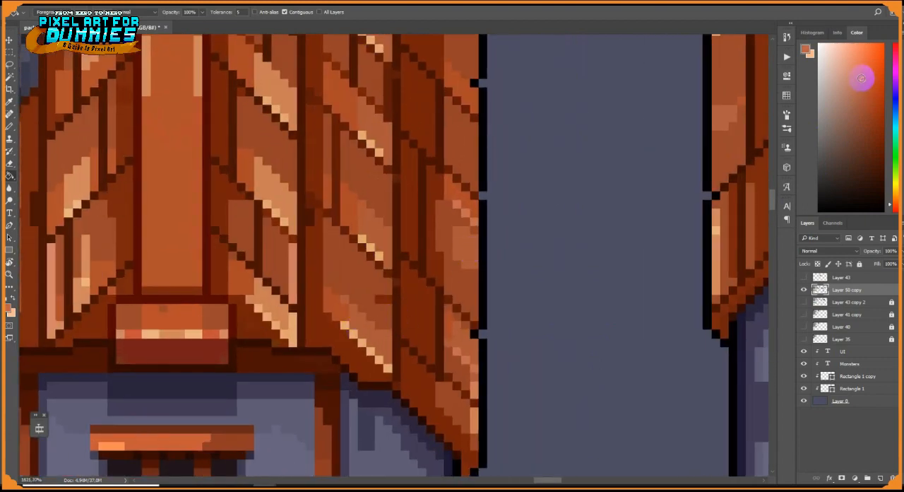
key("b")
left_click_drag(345, 324, 387, 367)
left_click_drag(362, 239, 388, 264)
left_click_drag(386, 171, 401, 258)
mouse_move(378, 223)
left_mouse_down()
mouse_move(403, 249)
mouse_move(409, 380)
left_mouse_up()
left_click(406, 255, "alt")
left_click_drag(382, 239, 407, 265)
left_click(425, 338, "alt")
scroll(287, 258, "down", 5)
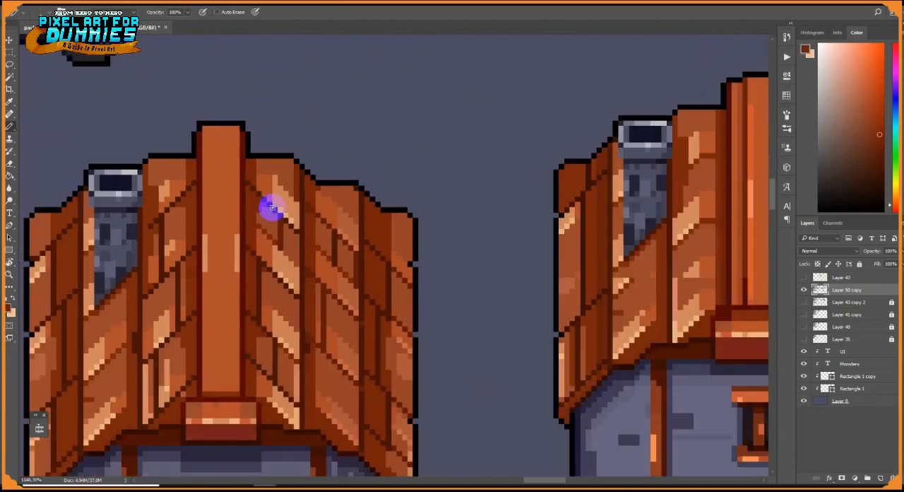
Pick a mid orange and set the Paint Bucket to non-contiguous filling for recolouring the middle house's roof highlights
scroll(268, 204, "up", 3)
scroll(262, 231, "down", 8)
scroll(359, 346, "up", 4)
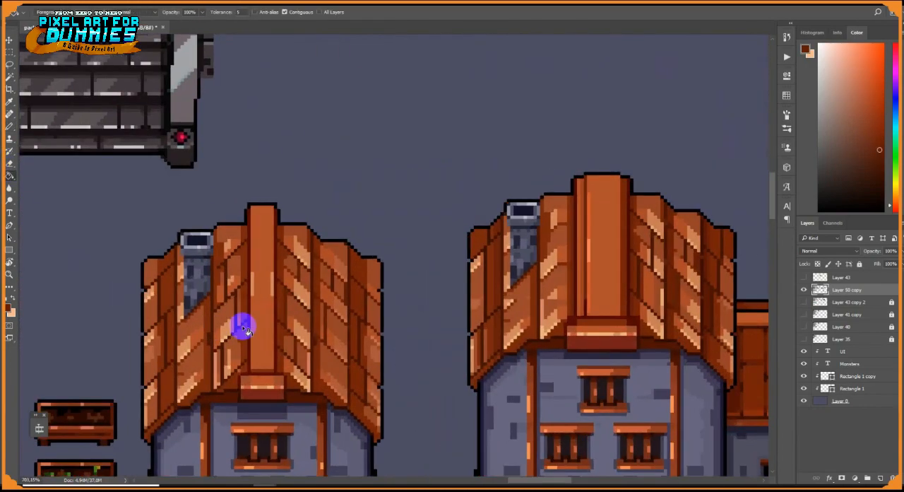
key("g")
scroll(227, 281, "down", 3)
scroll(309, 250, "up", 4)
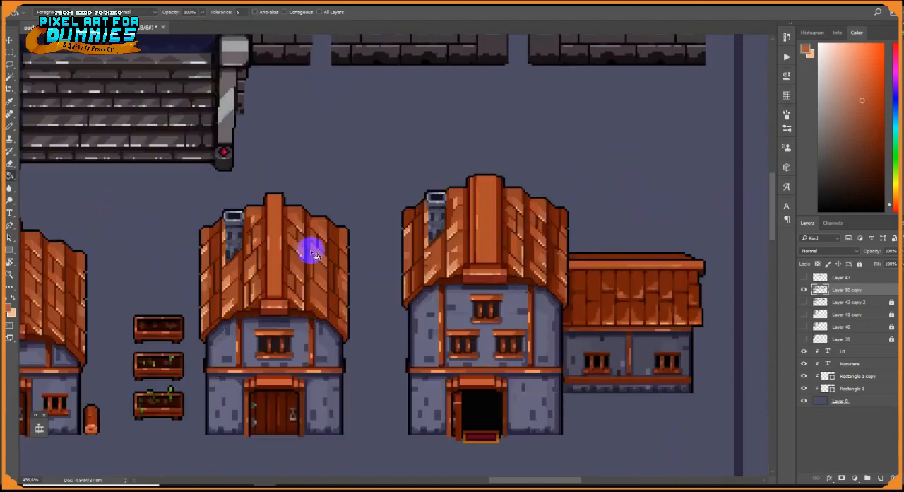